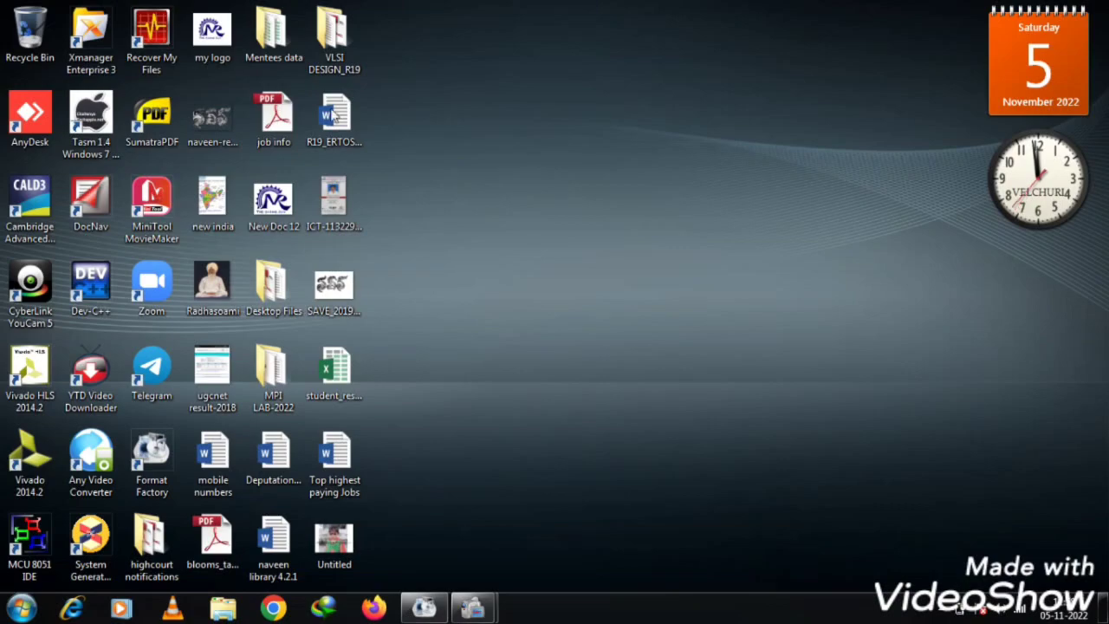
- Open the Xmanager Enterprise 3 folder from the desktop and launch Xstart
left_click(92, 60)
double_click(92, 61)
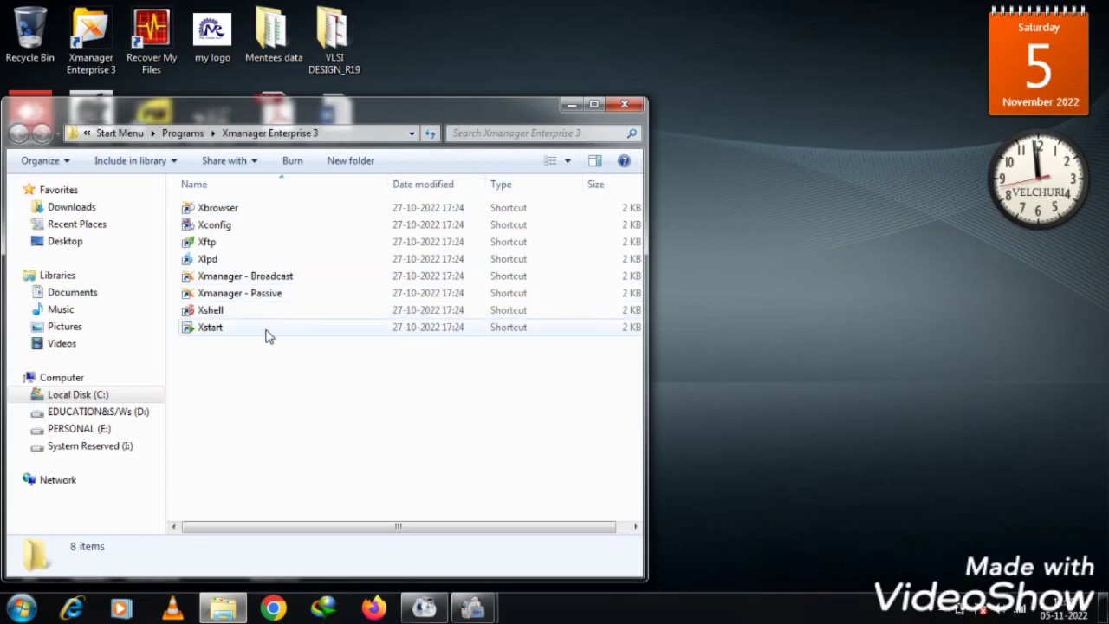
double_click(268, 335)
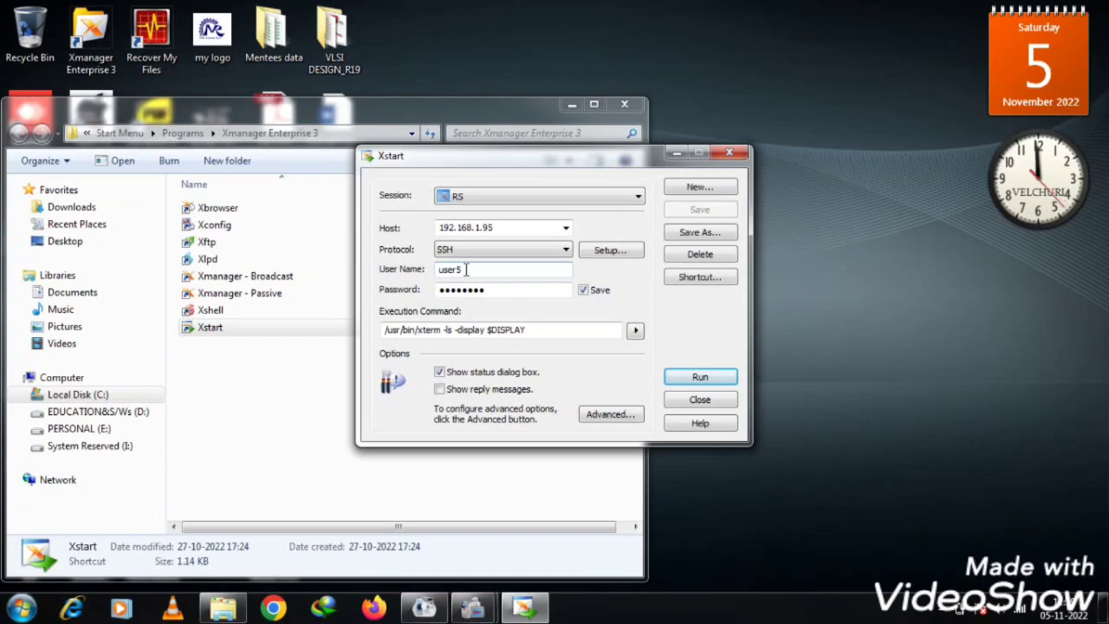
- Set the RS session's execution command to xterm (Linux: Type 2), run it, and maximize the resulting terminal window
left_click(635, 331)
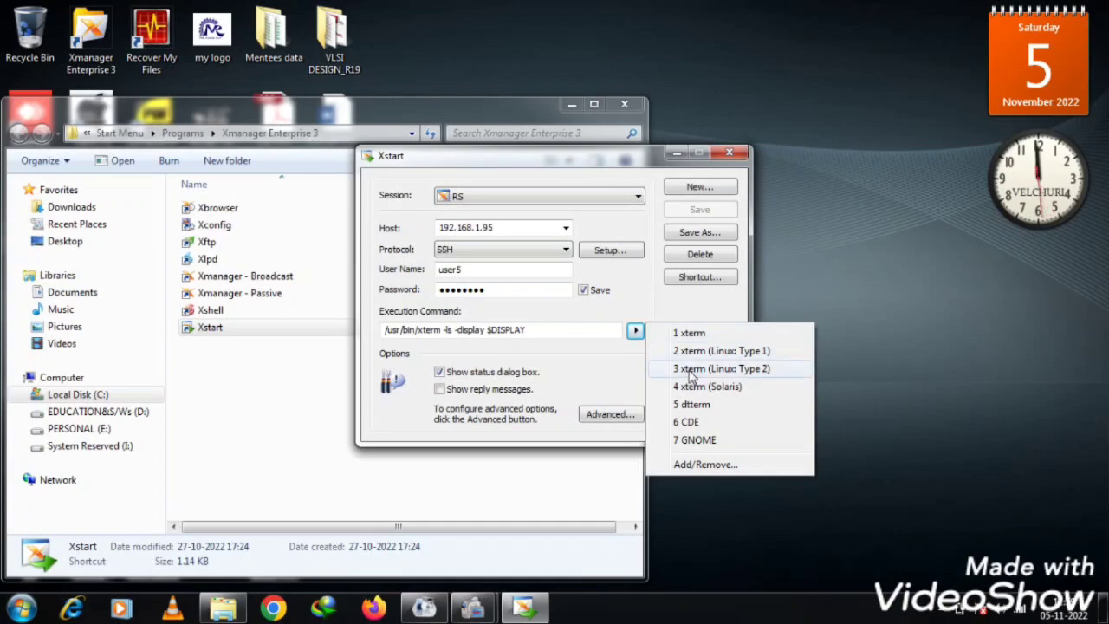
left_click(733, 371)
left_click(698, 378)
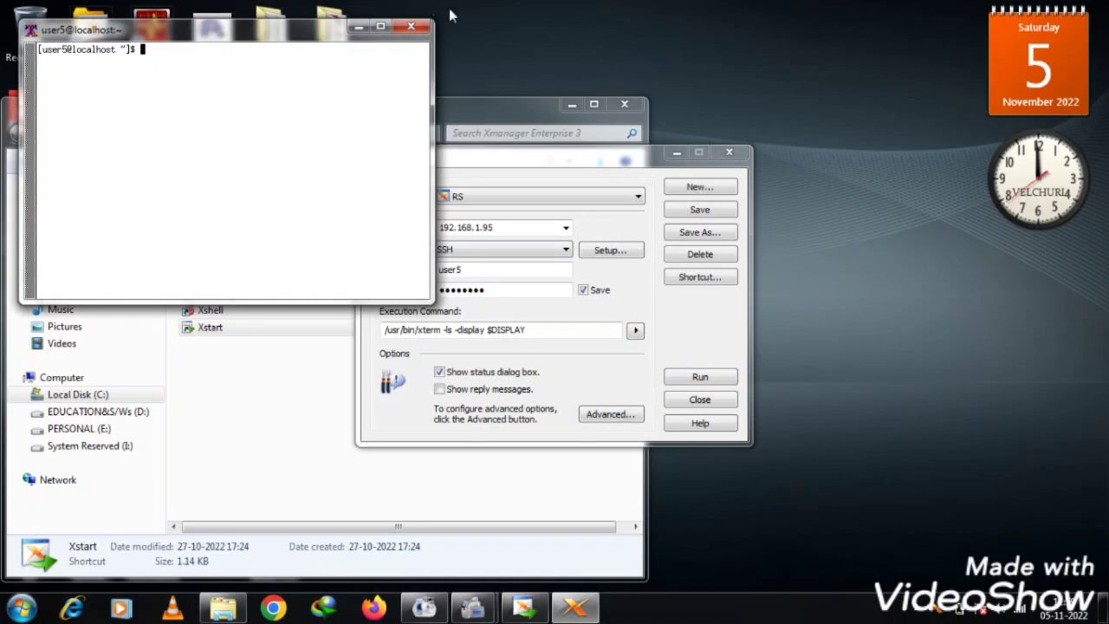
left_click(380, 26)
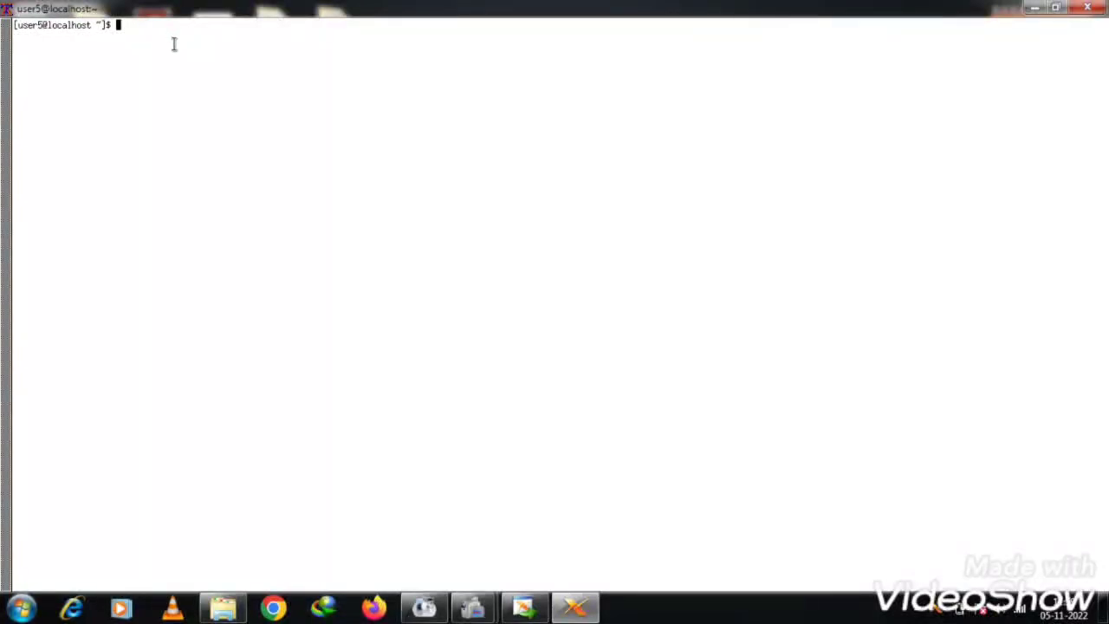
- Start csh in the terminal and source /home/software/Mentor_Graphics/cshrc/ams_2009.cshrc
type("cs")
type("h")
key("Return")
type("dmgr_ic &")
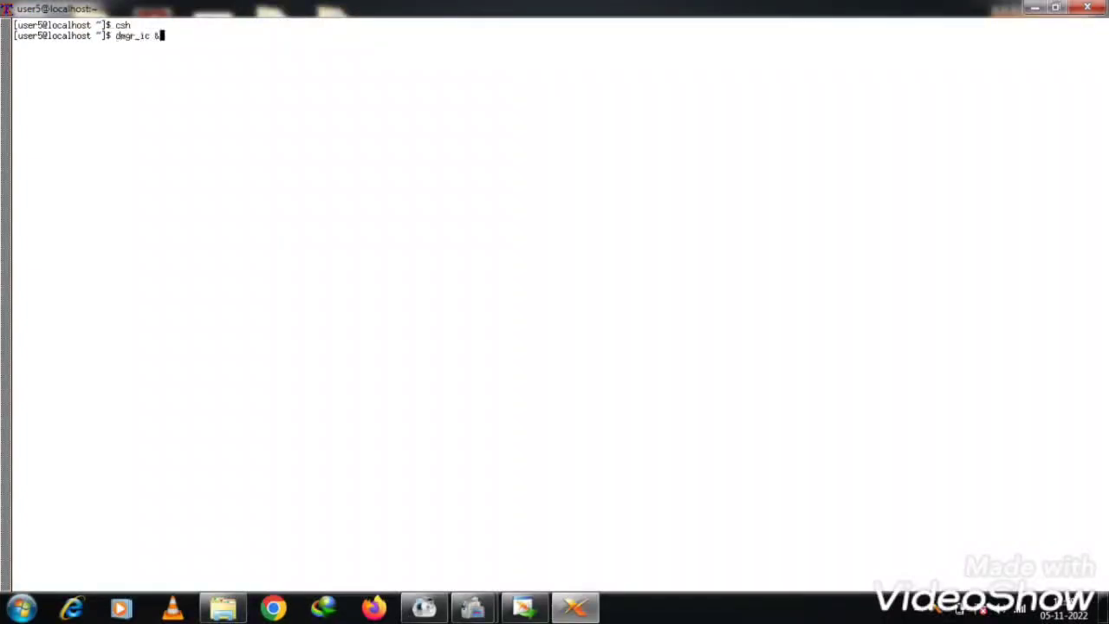
key("Up")
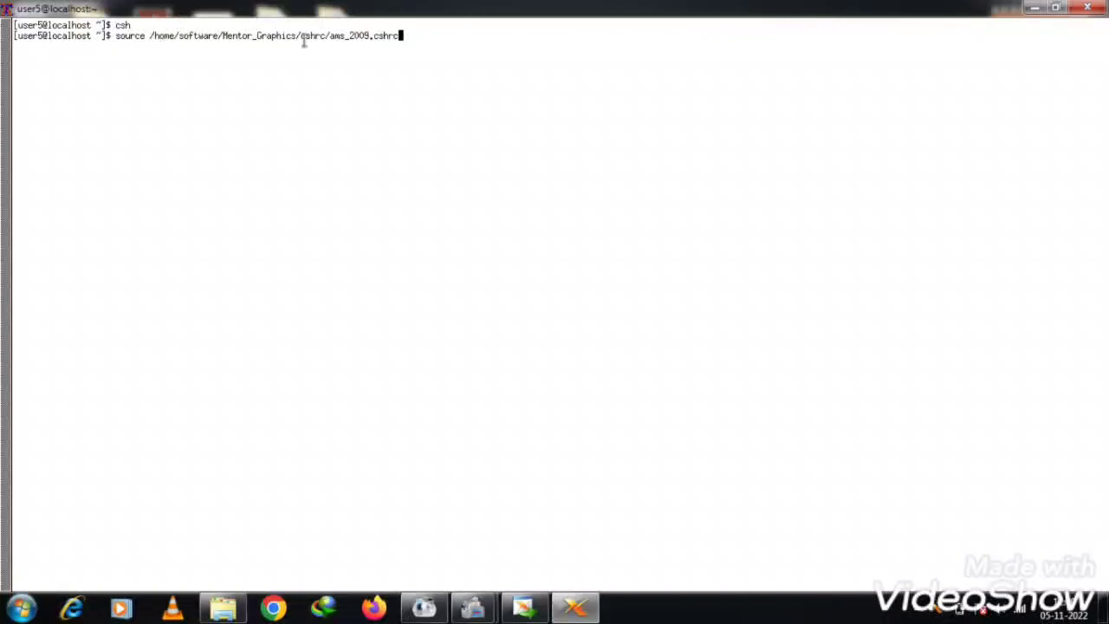
key("Return")
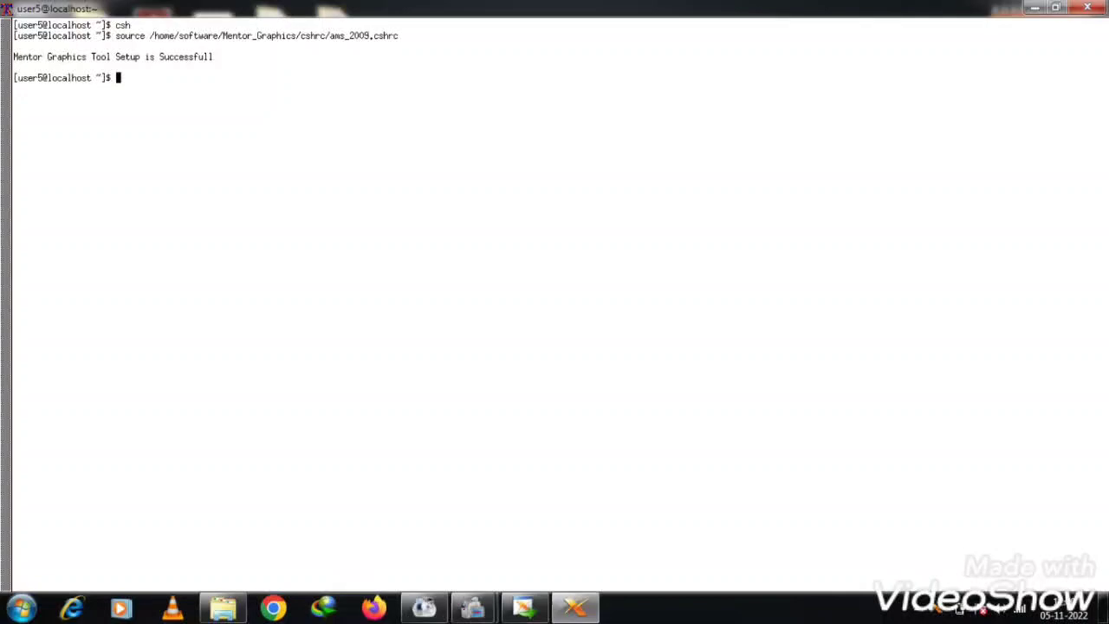
- Launch Pyxis Project Manager with the dmgr_ic & command and maximize its window
key("Up")
key("Up")
key("Return")
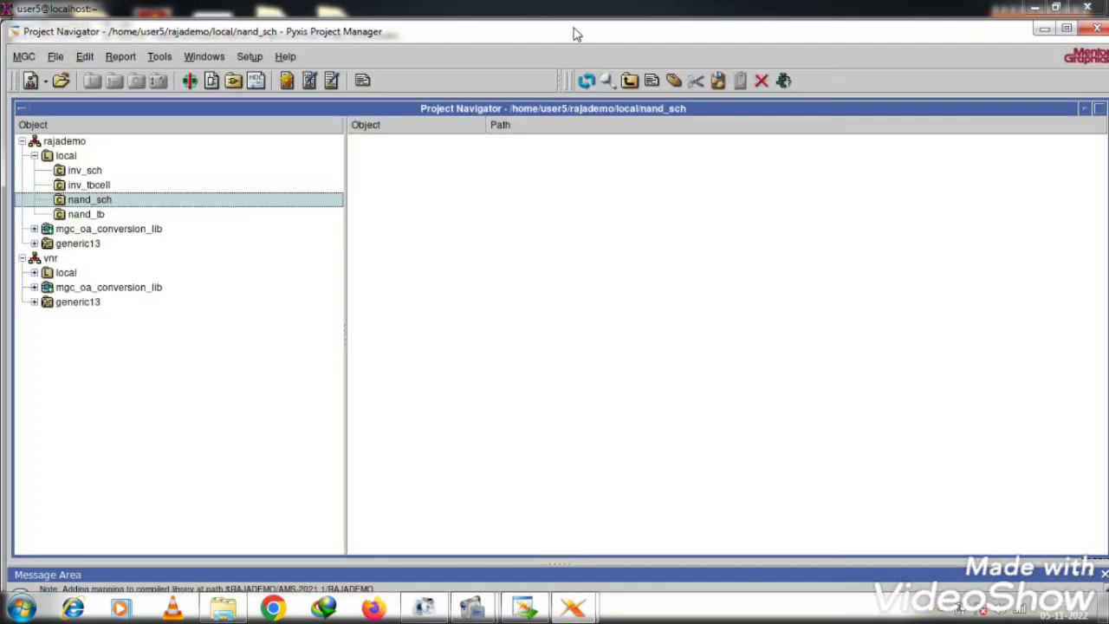
left_click_drag(905, 36, 918, 2)
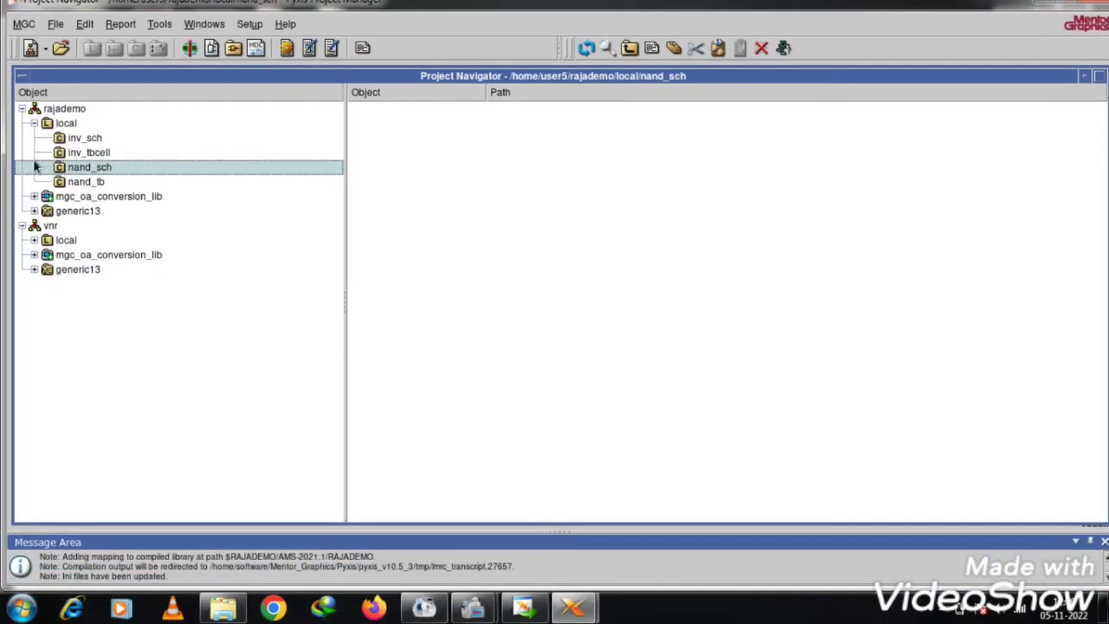
left_click(1071, 6)
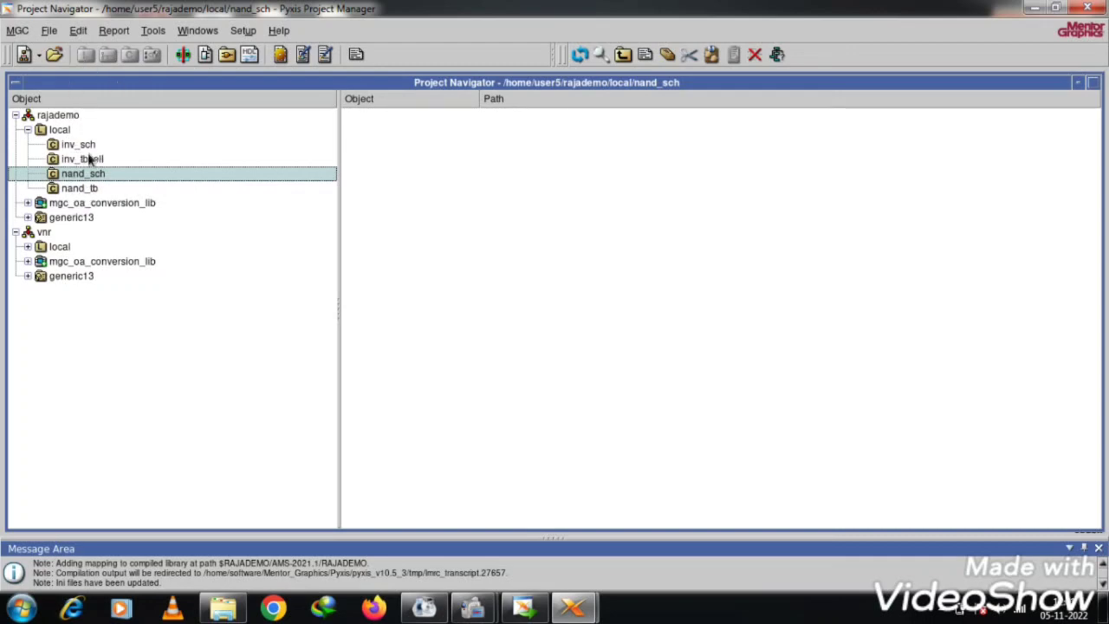
- Delete the nand_sch cell from the rajademo project's local library
right_click(100, 178)
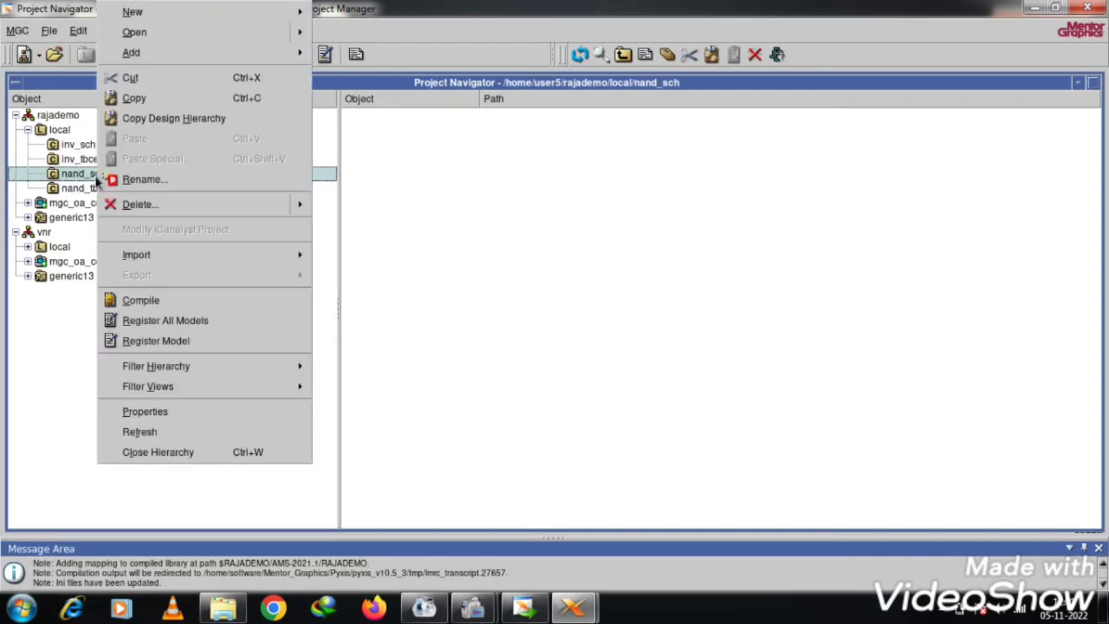
mouse_move(132, 211)
left_click(333, 205)
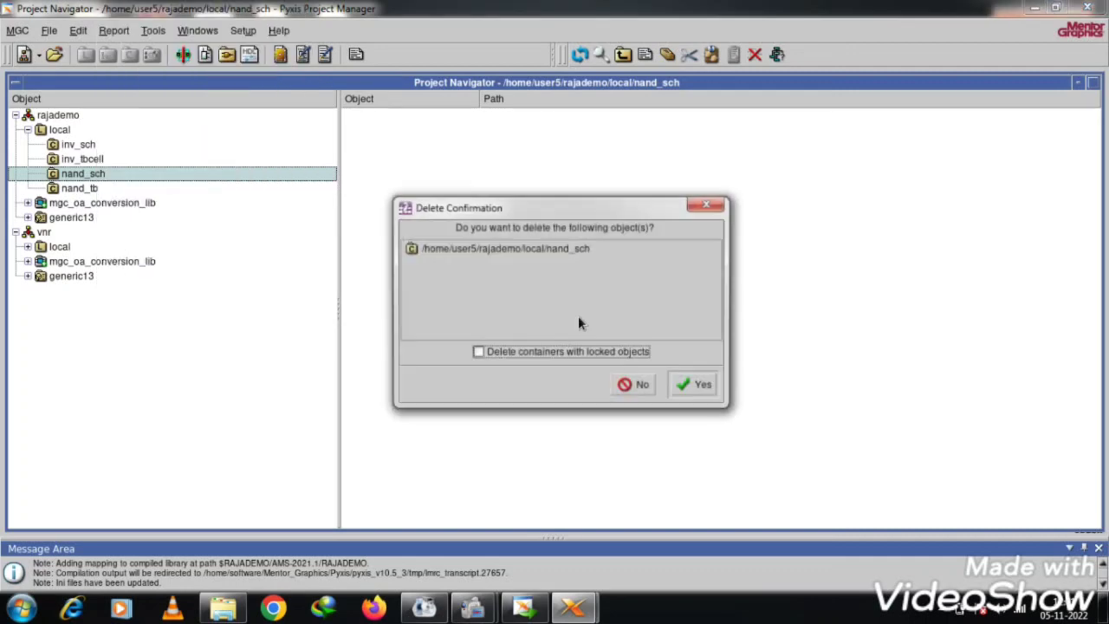
left_click(700, 386)
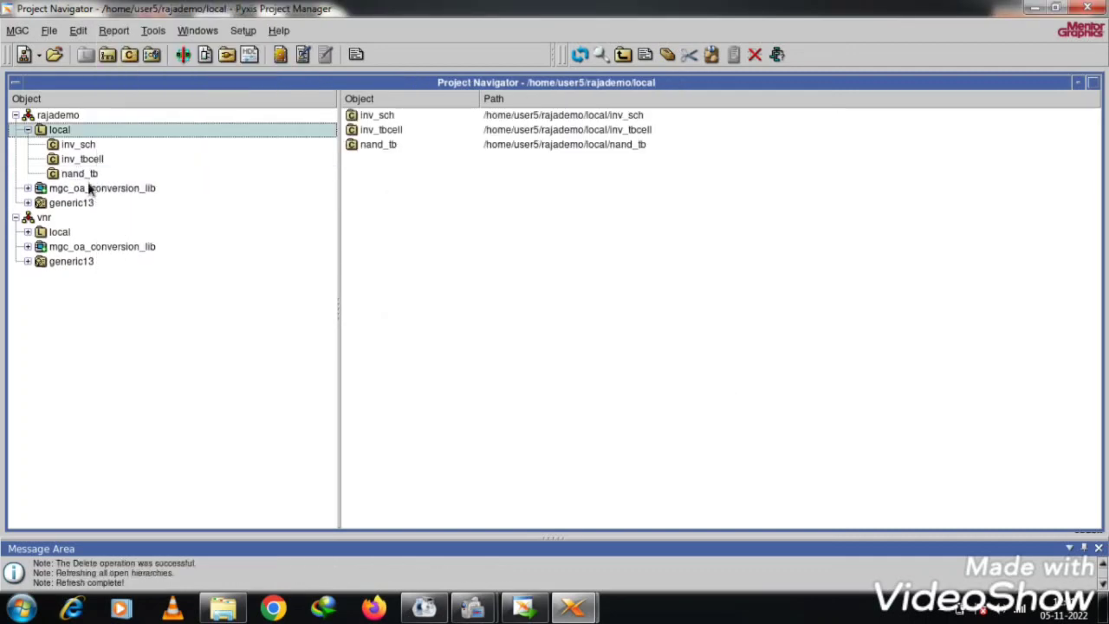
- Delete the nand_tb cell from the rajademo project's local library
left_click(87, 176)
right_click(86, 175)
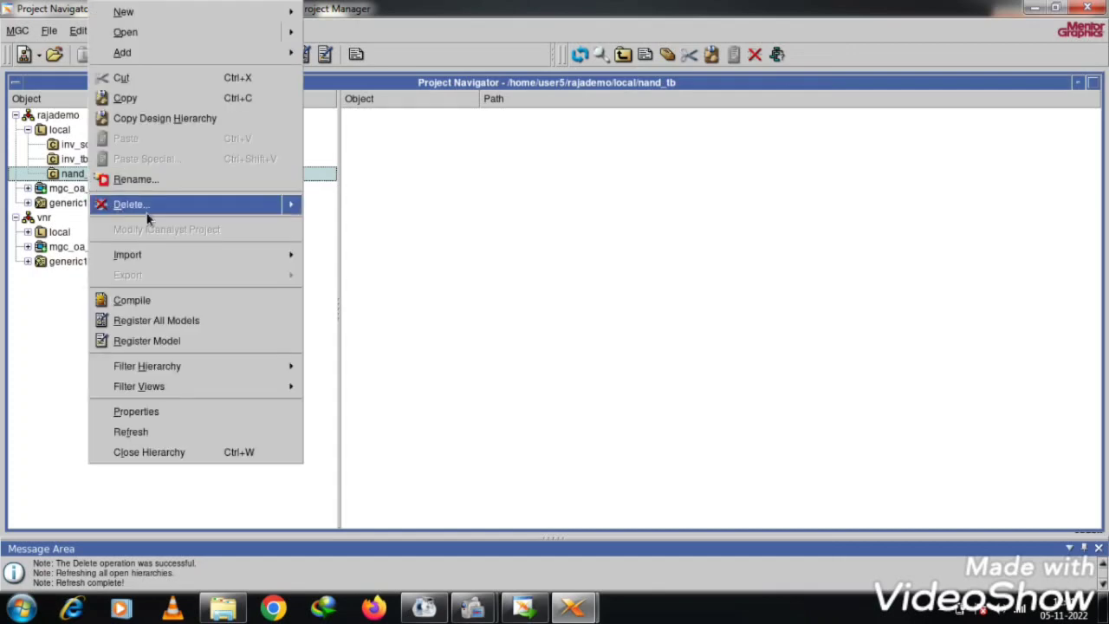
mouse_move(145, 218)
left_click(333, 205)
left_click(698, 392)
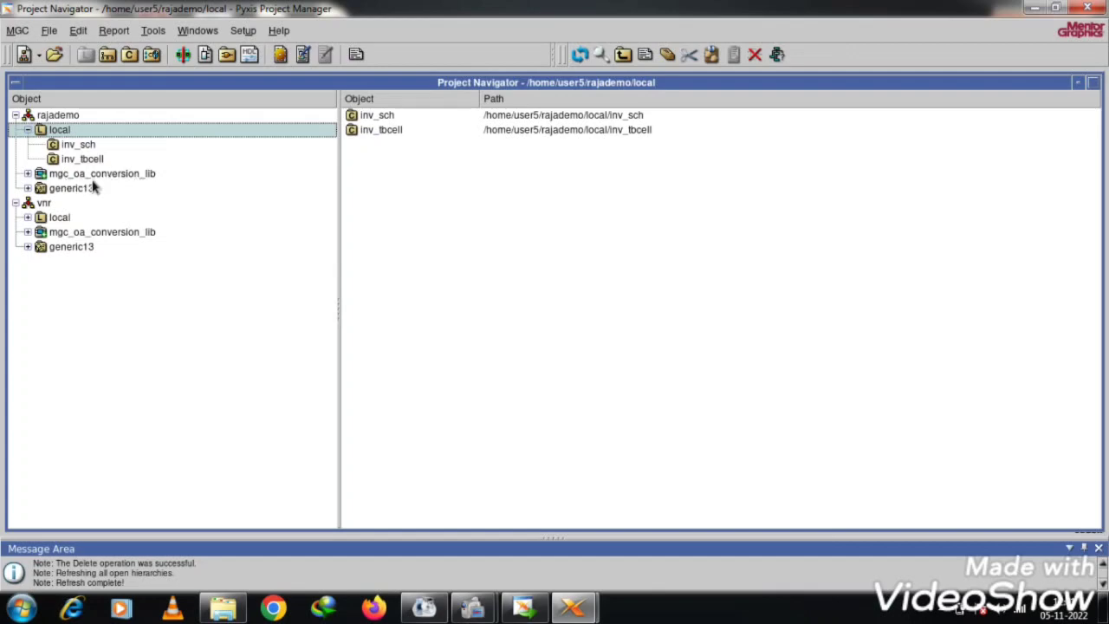
- Create a new cell named nand_sch in the rajademo project's local library
right_click(79, 133)
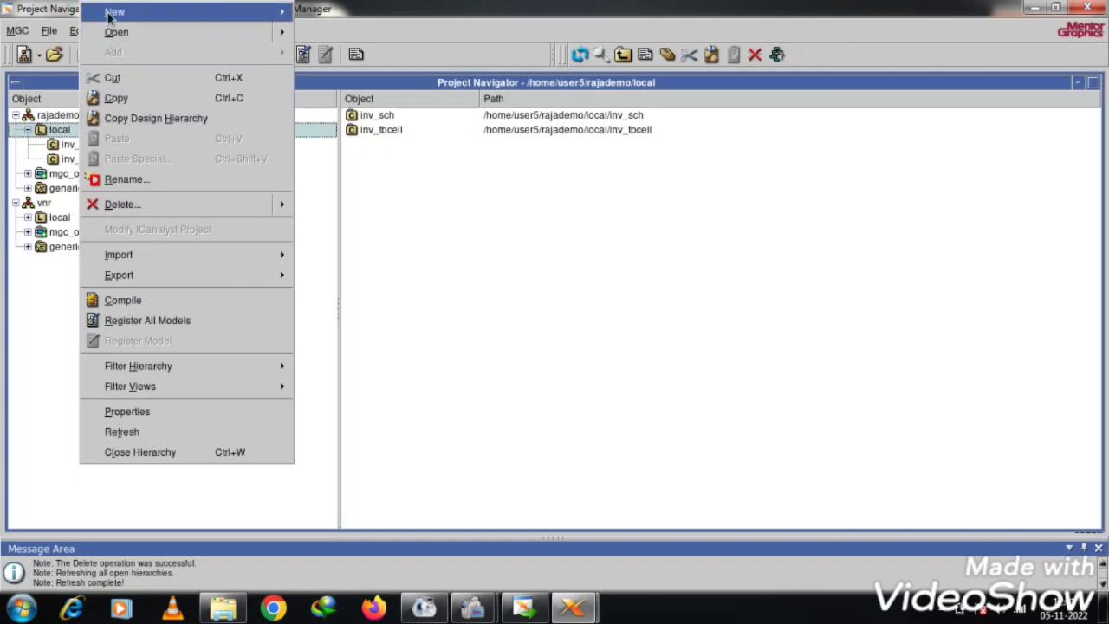
mouse_move(114, 13)
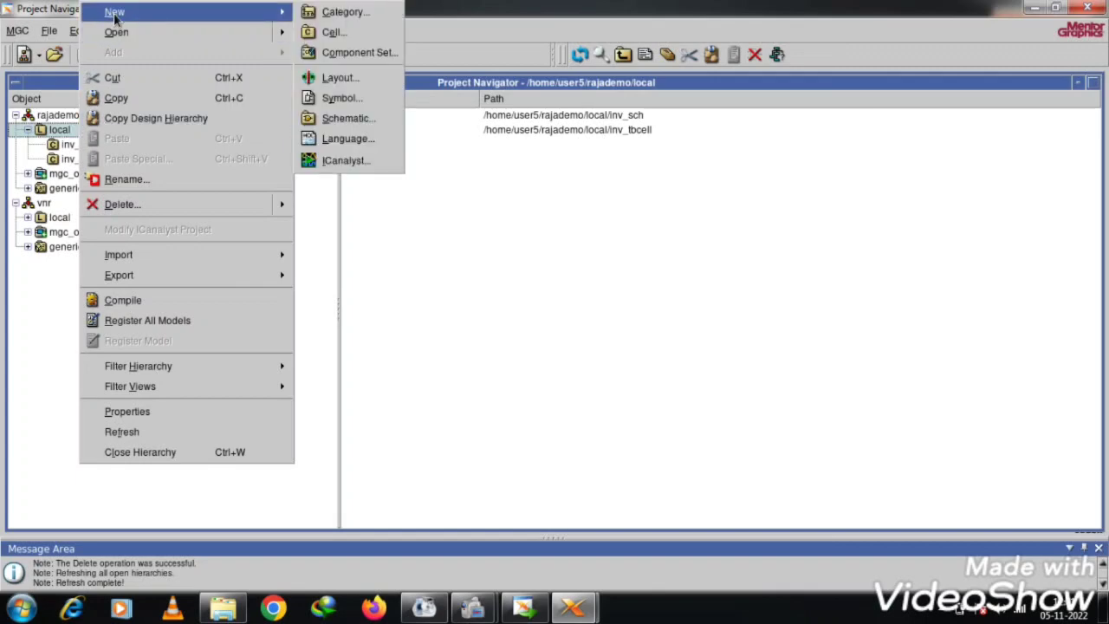
left_click(339, 38)
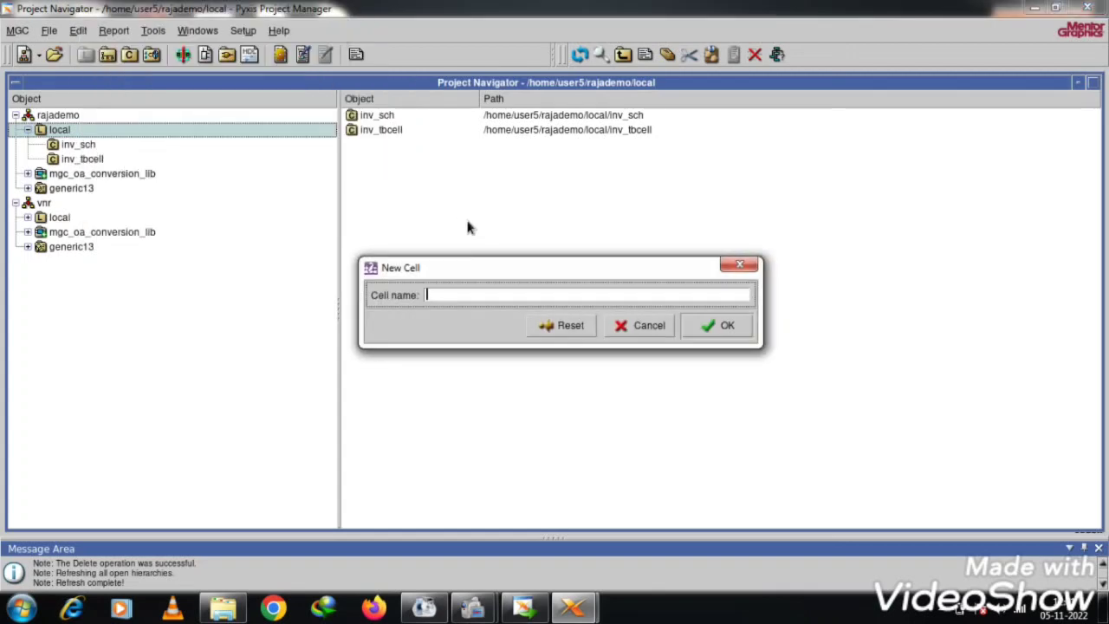
type("nand_")
type("sch")
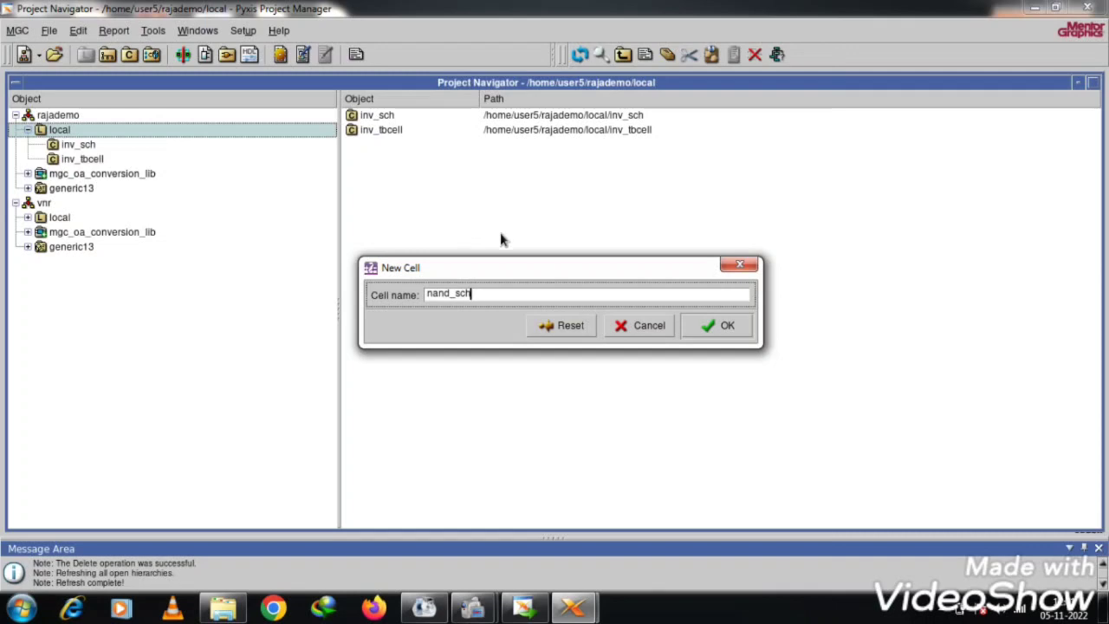
left_click(716, 328)
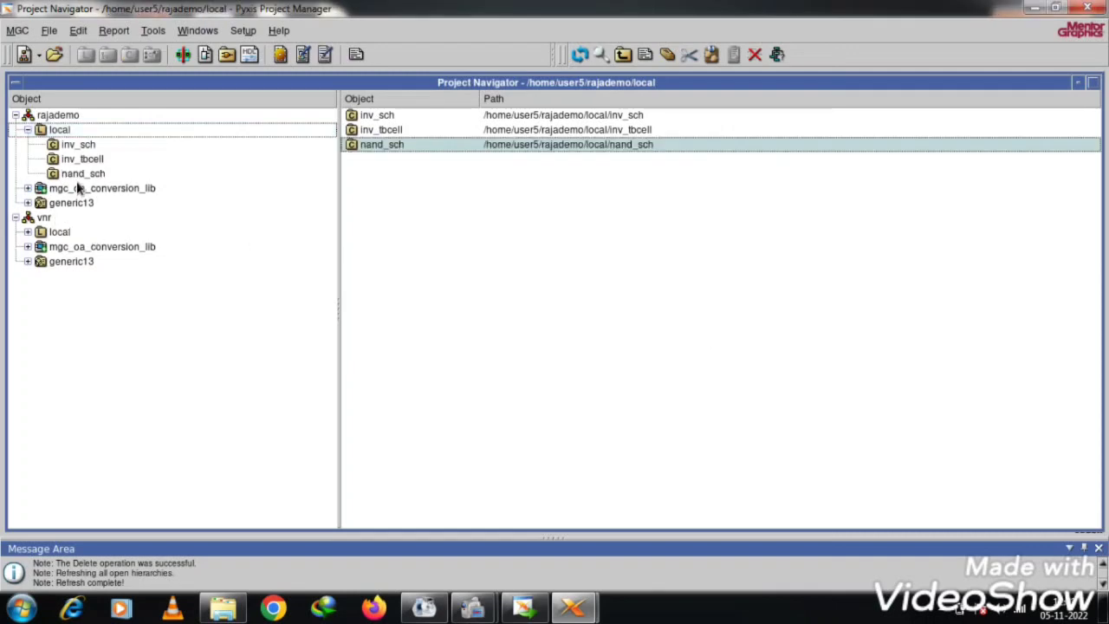
- Create a new cell named nand_tbcell in the rajademo project's local library
left_click(66, 132)
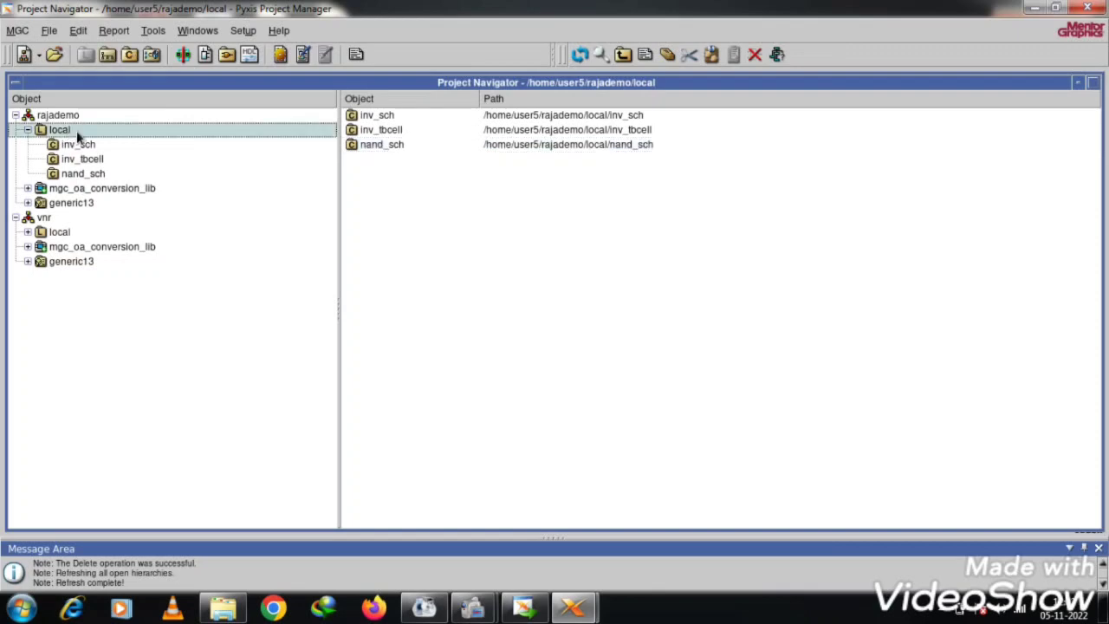
right_click(76, 130)
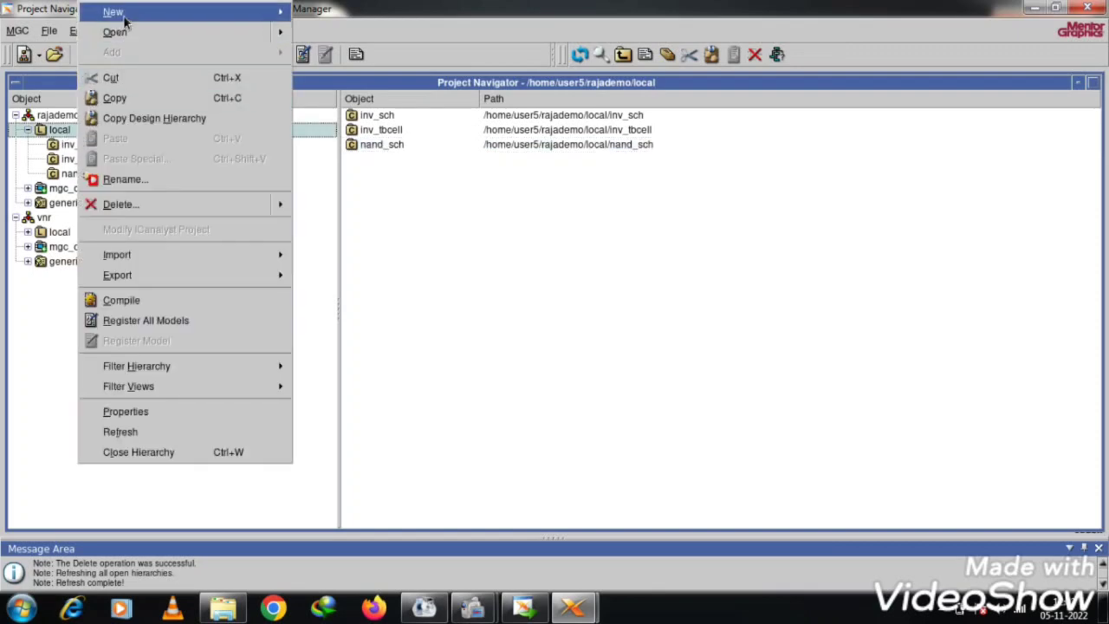
mouse_move(189, 21)
left_click(334, 32)
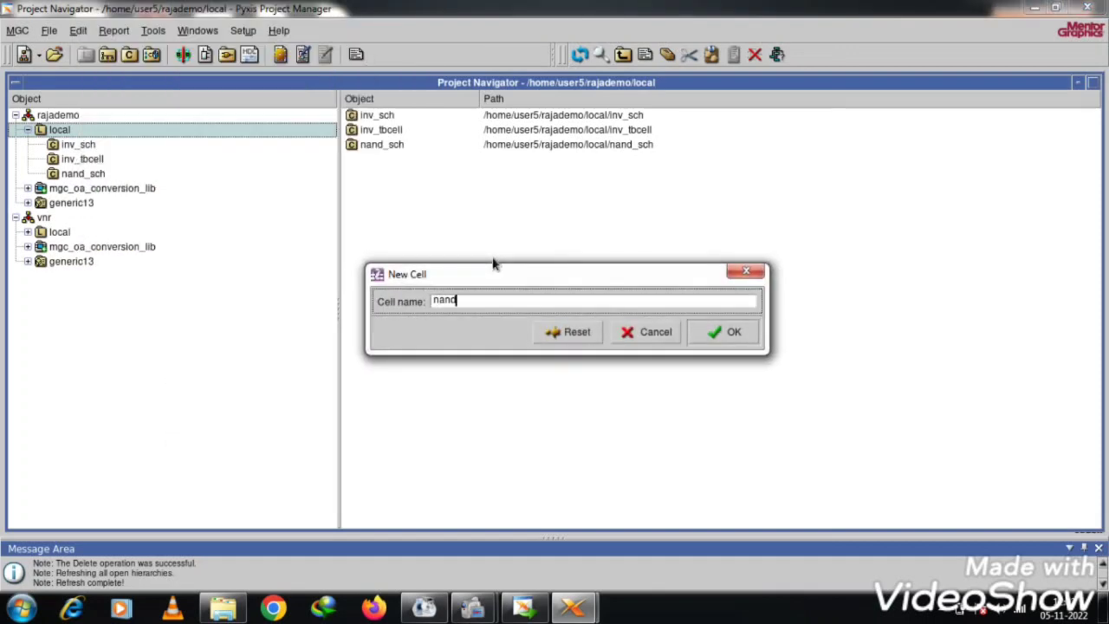
type("nand_tbcell")
left_click(730, 333)
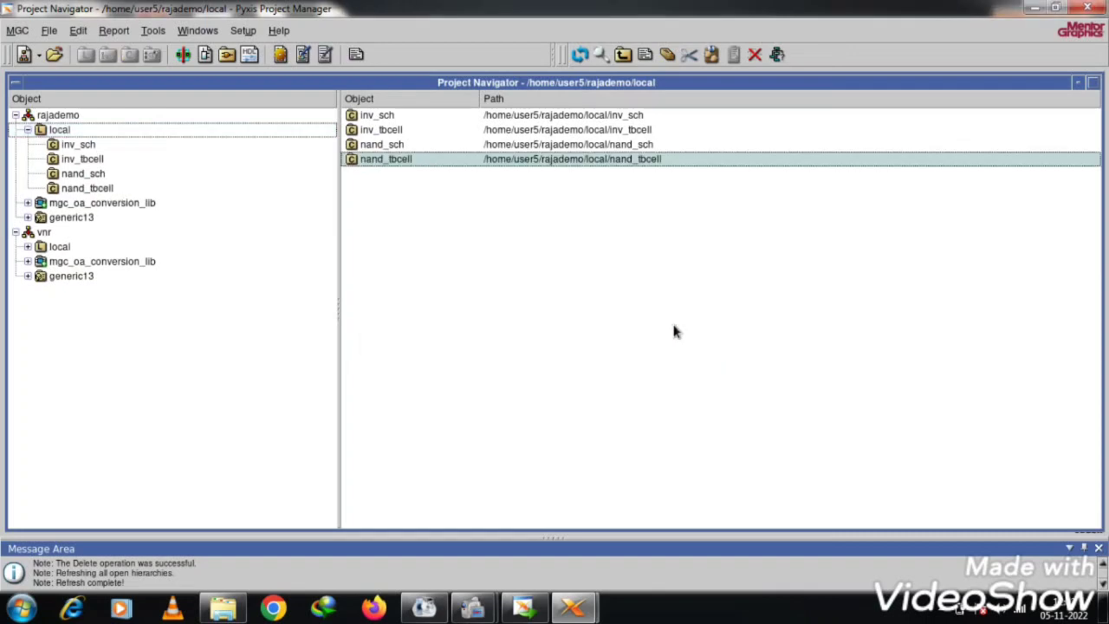
left_click(416, 245)
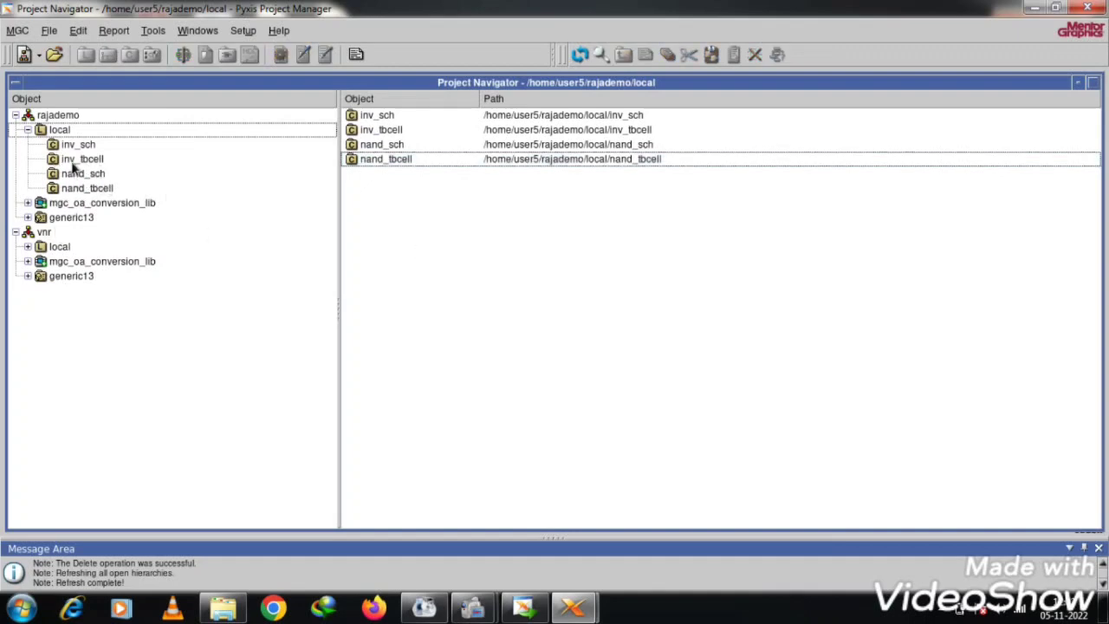
- Create a schematic named schematic in the nand_sch cell, then enlarge its sheet and move the schematic window up
left_click(92, 177)
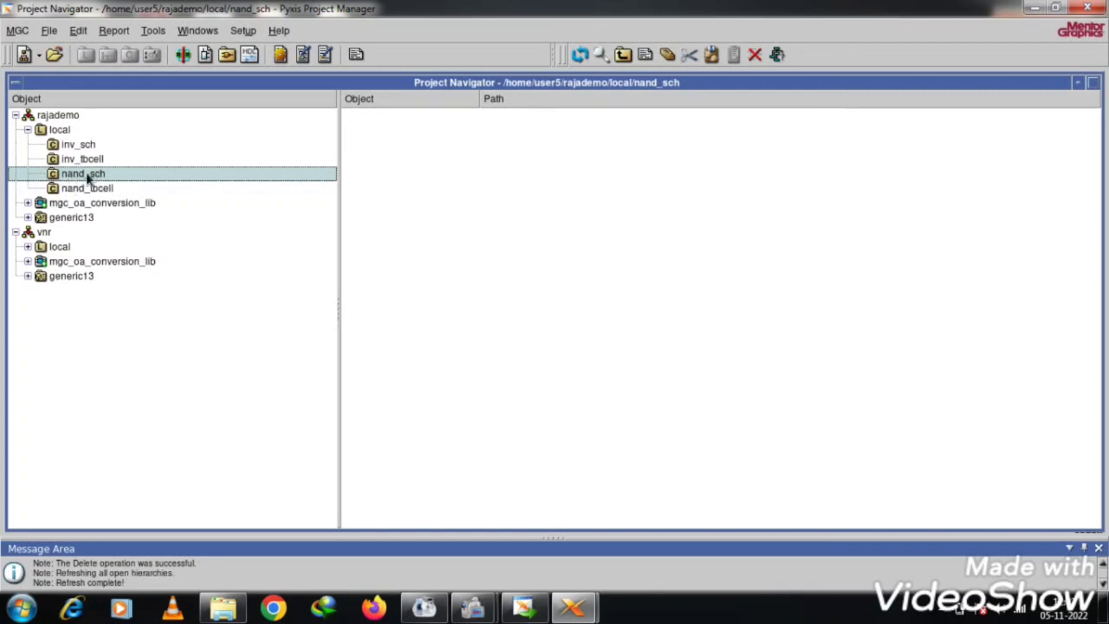
right_click(101, 176)
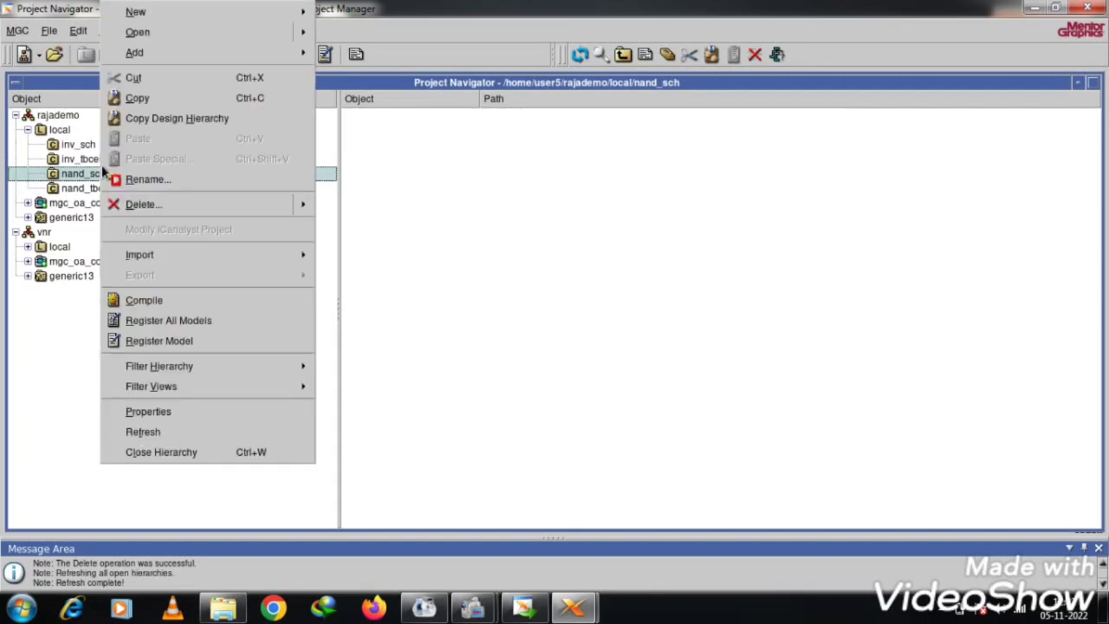
mouse_move(232, 15)
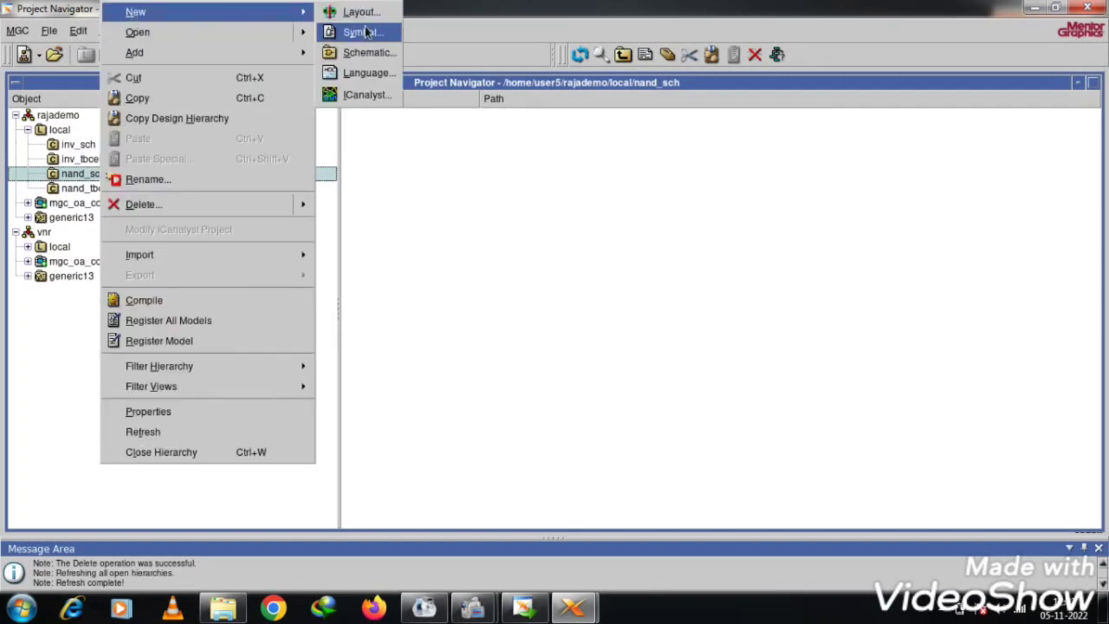
left_click(366, 52)
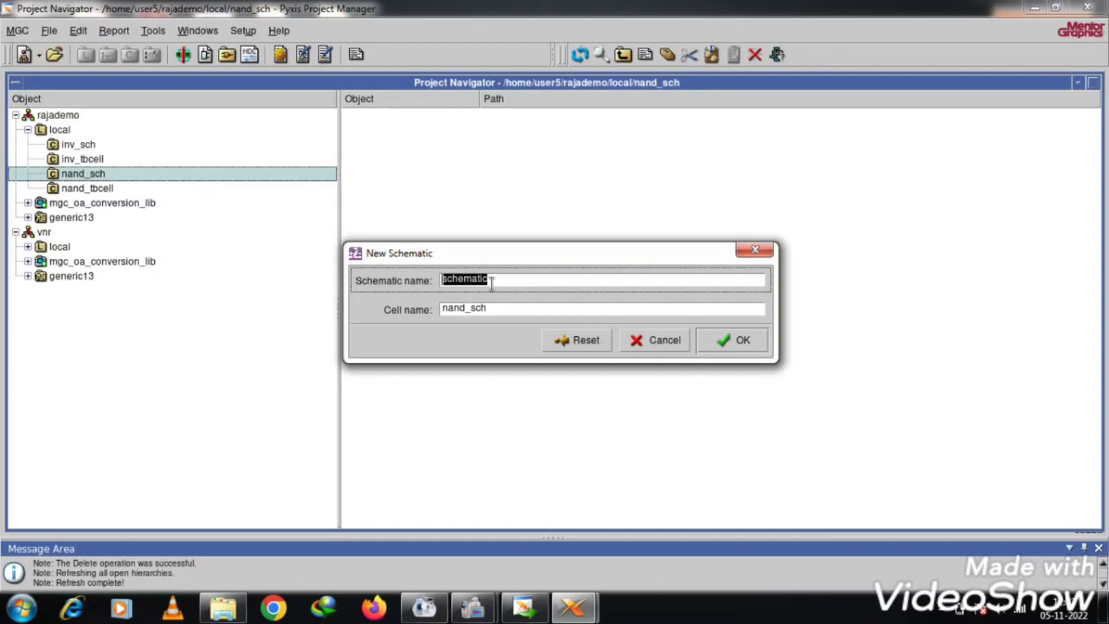
left_click(725, 340)
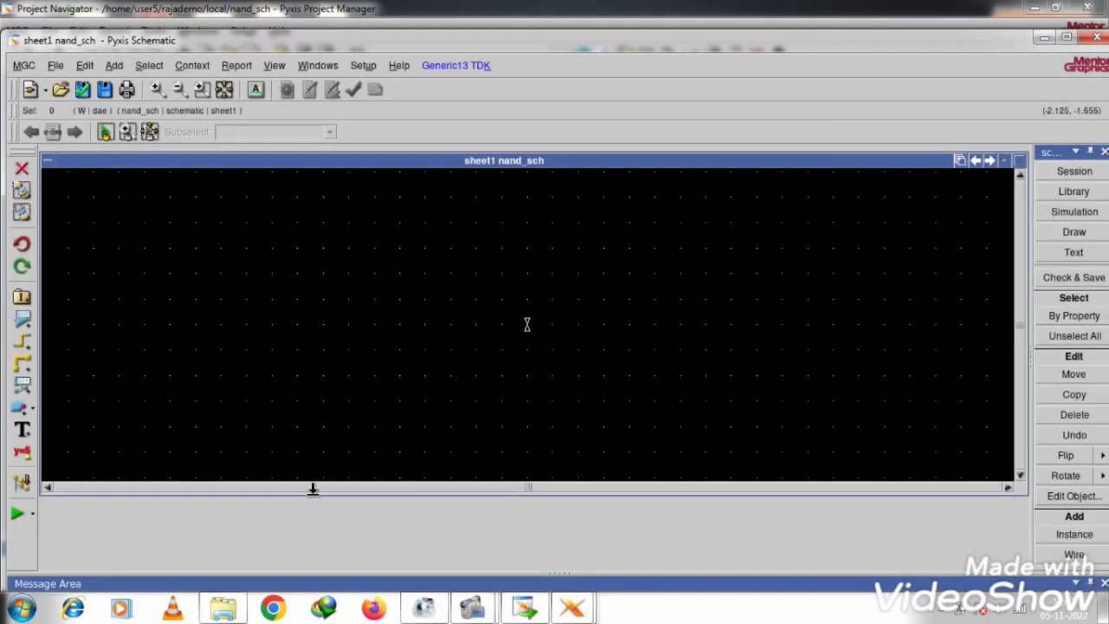
left_click_drag(312, 489, 312, 527)
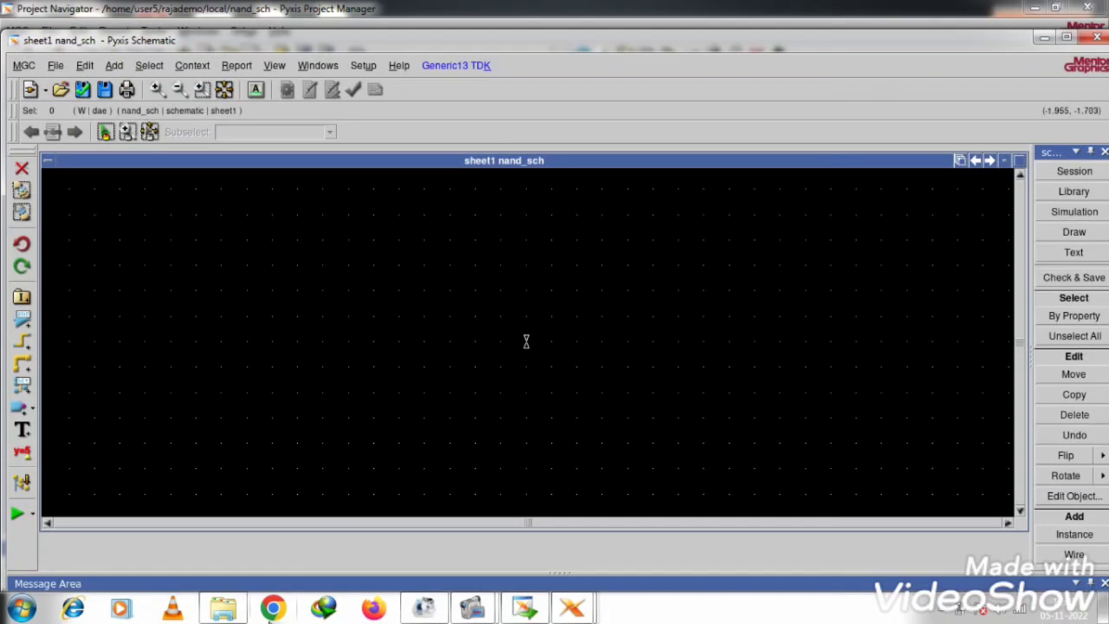
left_click_drag(350, 41, 350, 1)
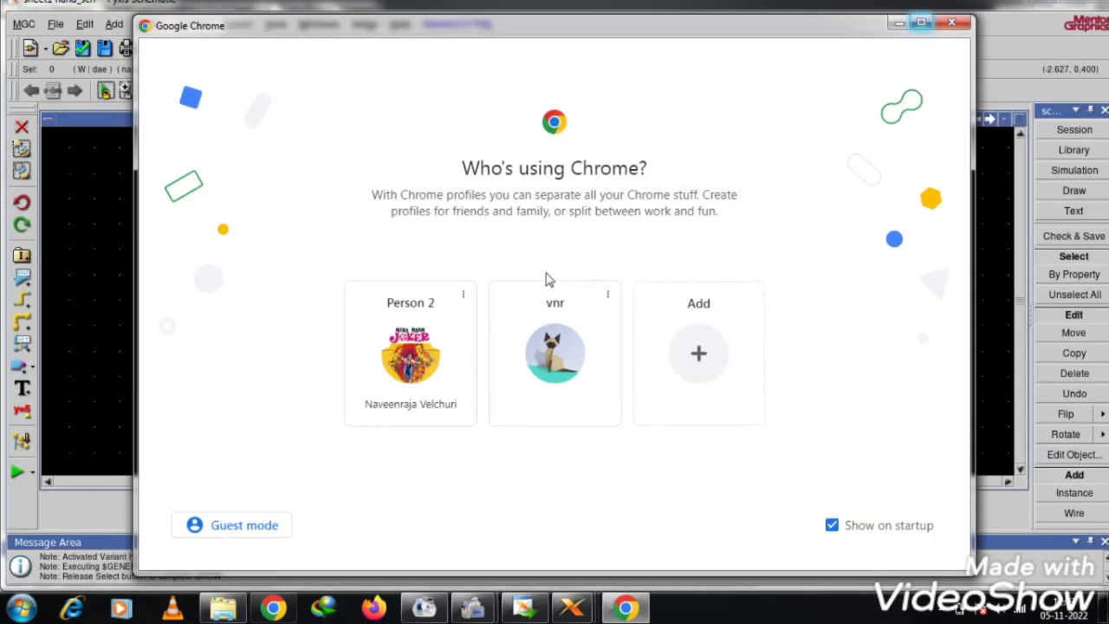
- Switch to Chrome, open the first profile, and search Google for "cmos nand gate circuit"
left_click(431, 313)
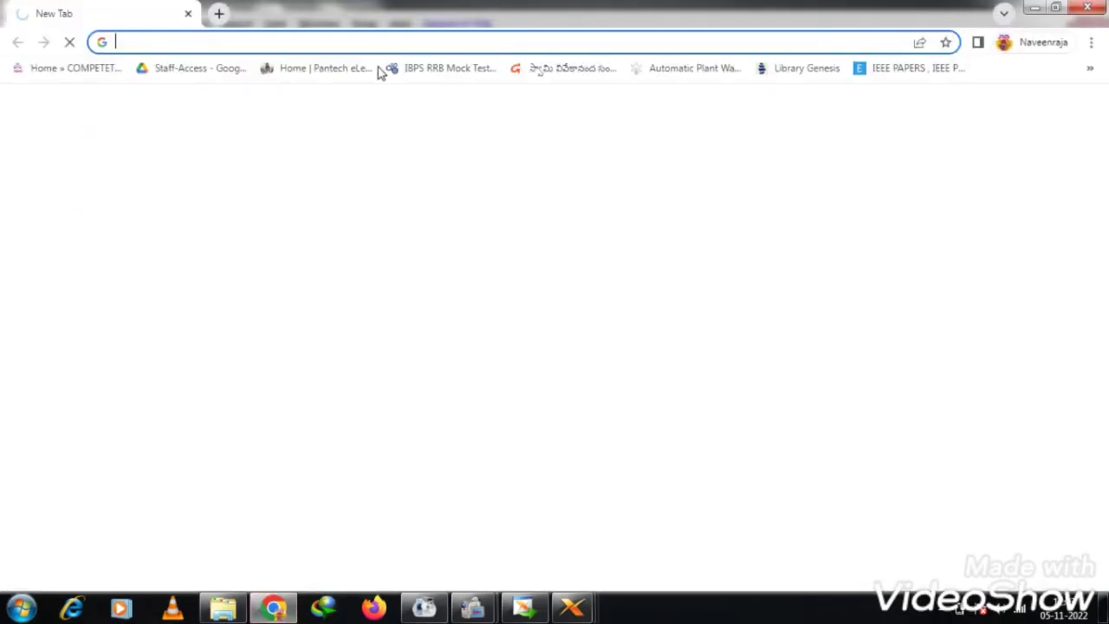
type("cmos")
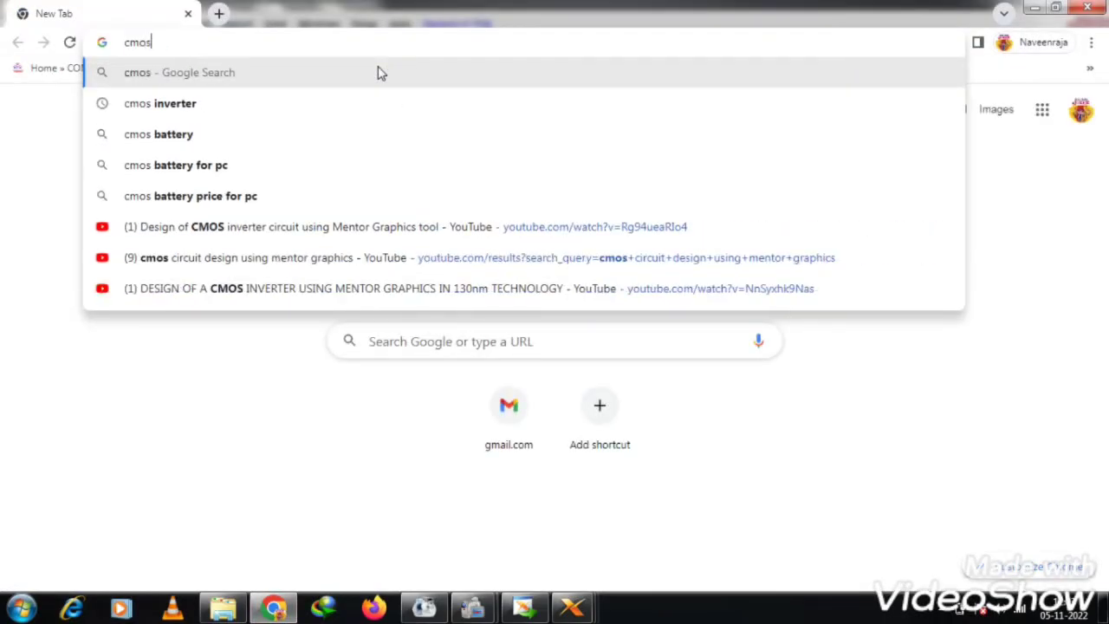
type(" nan")
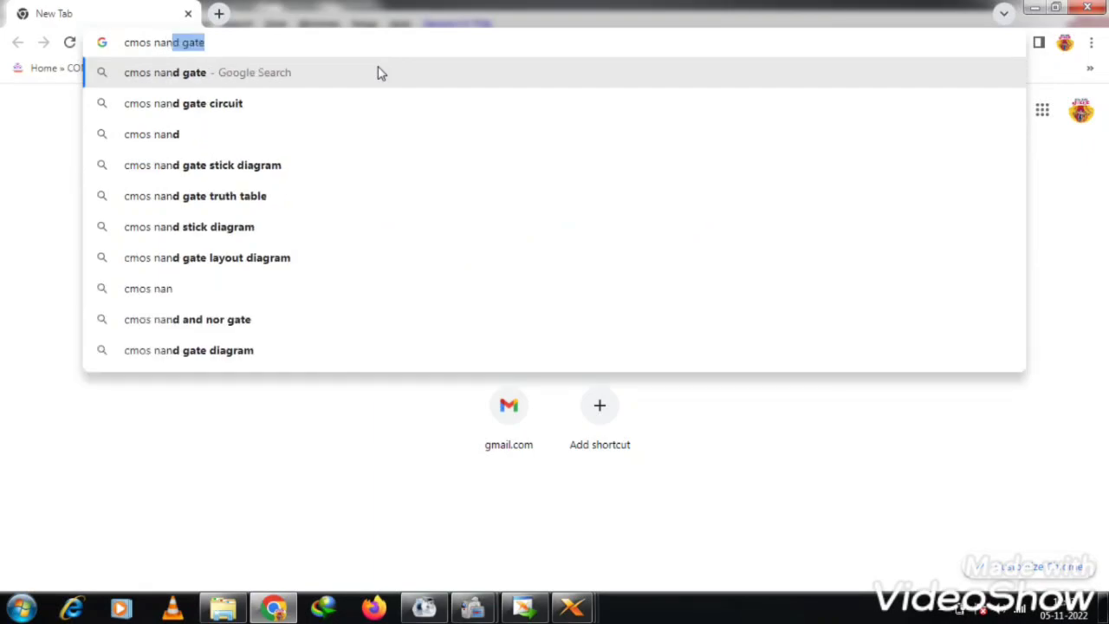
type("d")
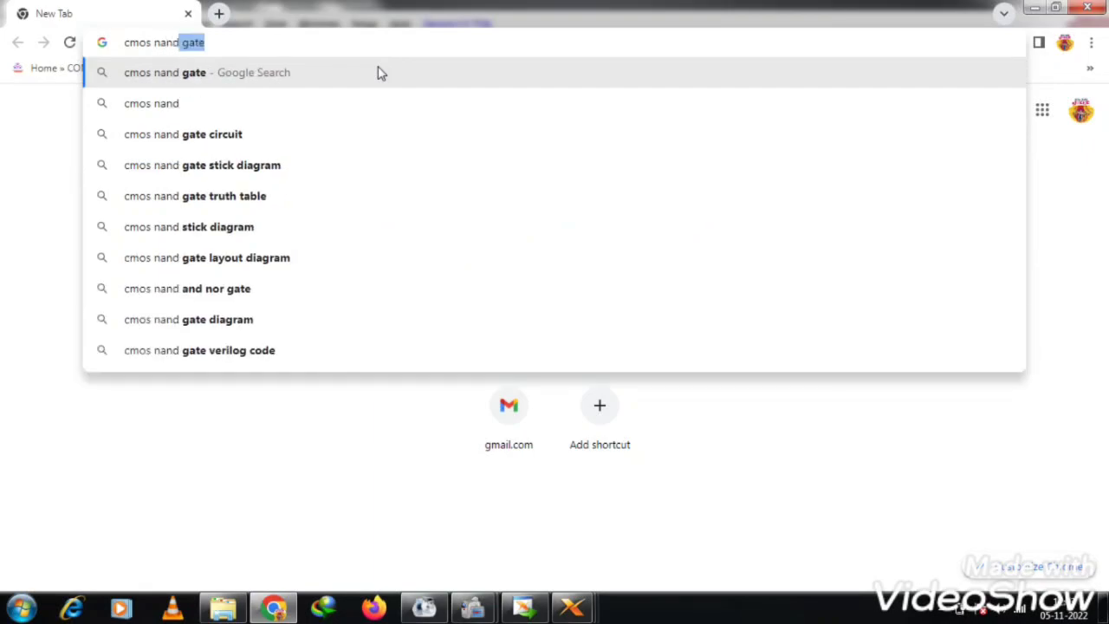
left_click(235, 133)
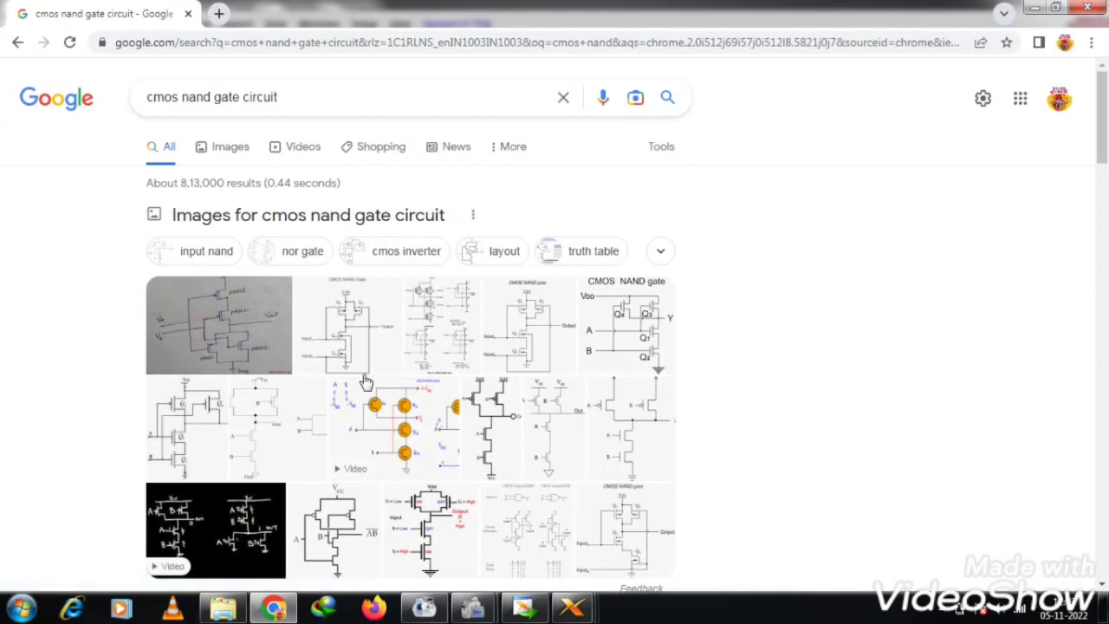
- Open the Swarthmore E77 VLSI lab 3 page from its image result and examine the NAND gate circuit in task 2
left_click(338, 535)
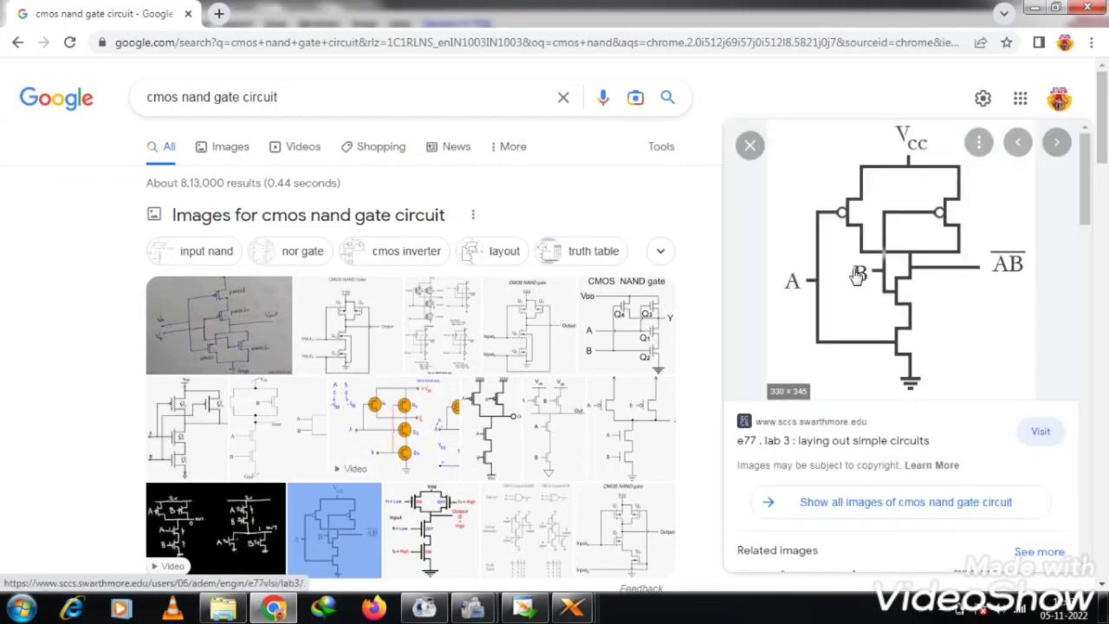
left_click(860, 274)
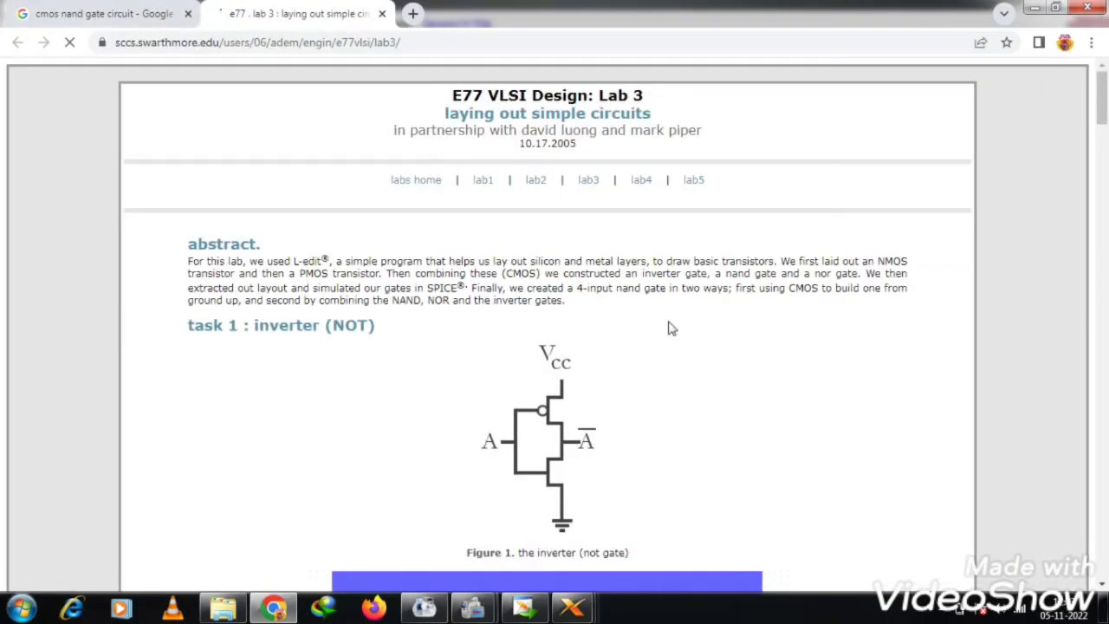
left_click_drag(1103, 106, 1107, 235)
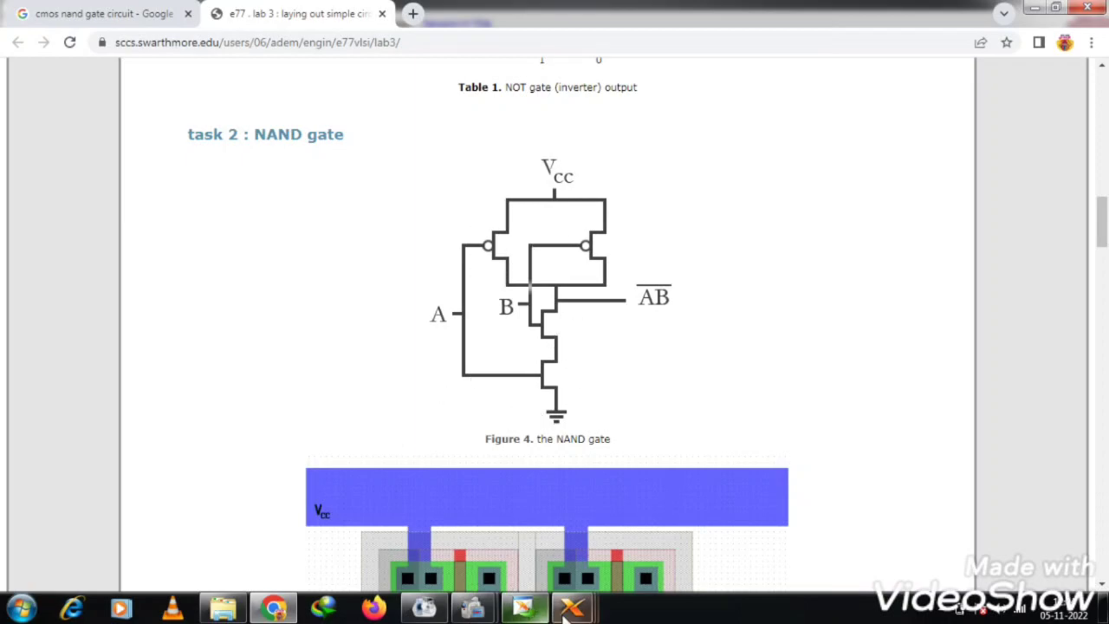
- Switch back to Pyxis Schematic and place two pmos instances from generic13/symbols side by side at (-1.25, 1.0) and (0.5, 1.0)
mouse_move(571, 609)
left_click(713, 523)
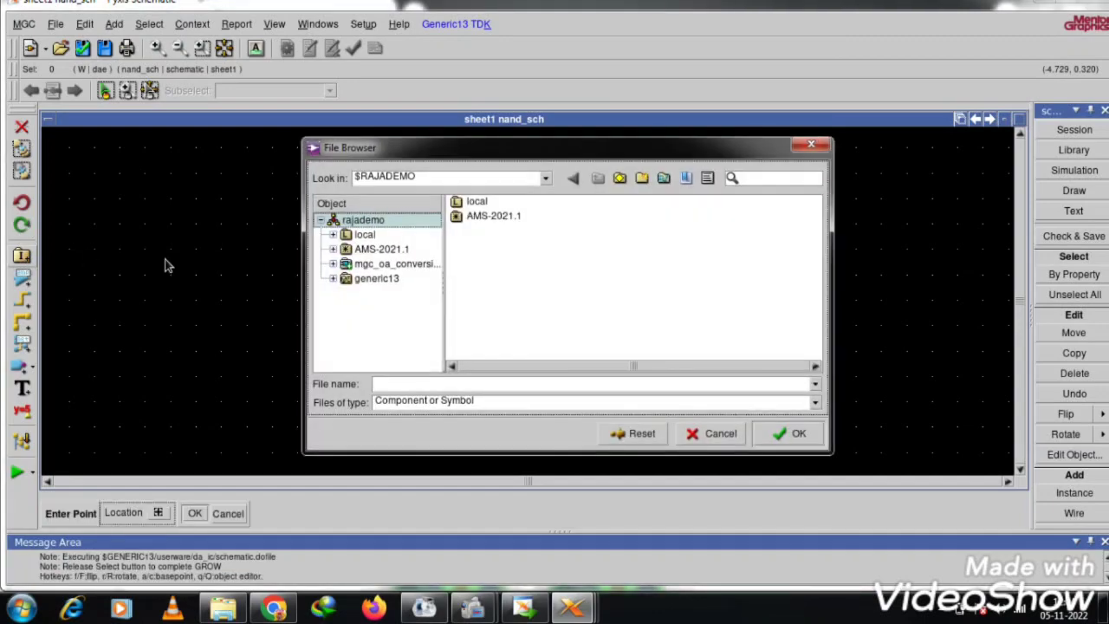
left_click(372, 281)
double_click(371, 282)
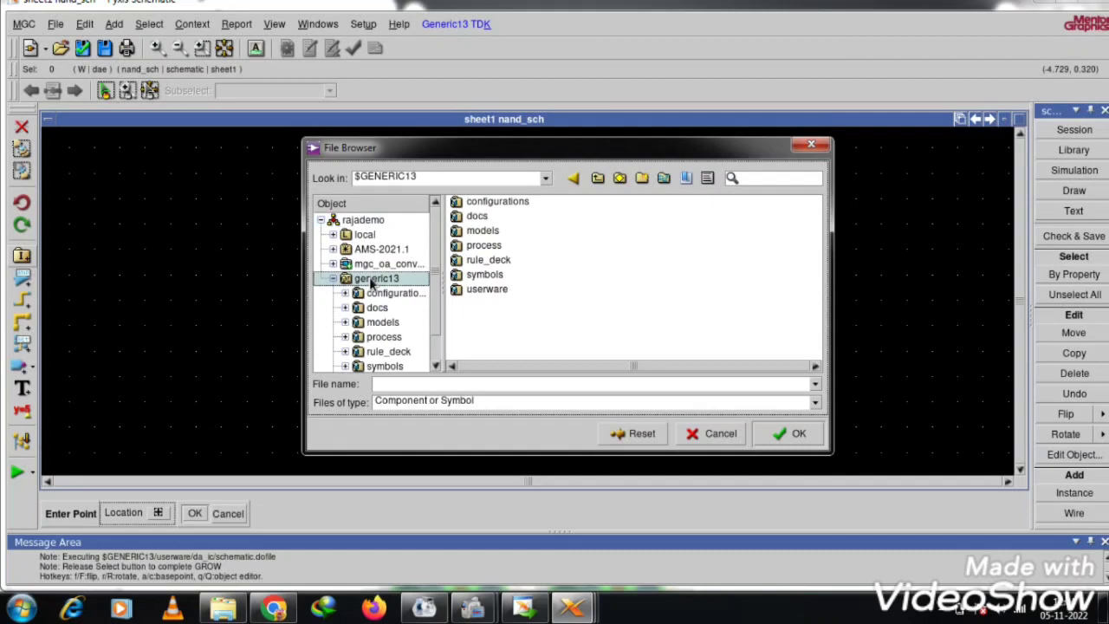
left_click(382, 366)
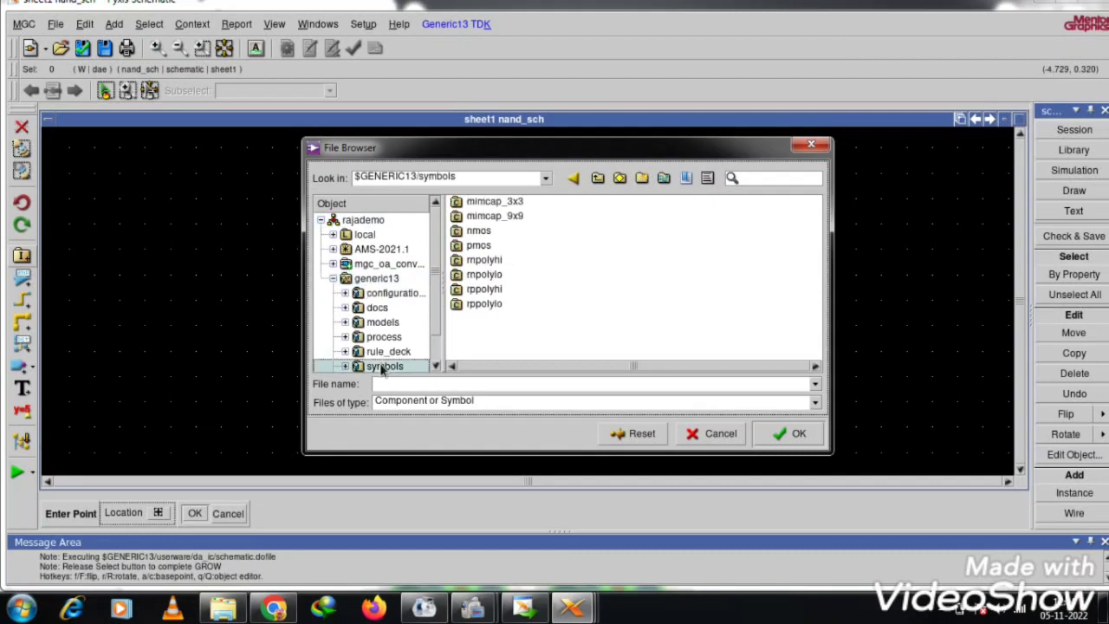
left_click(479, 246)
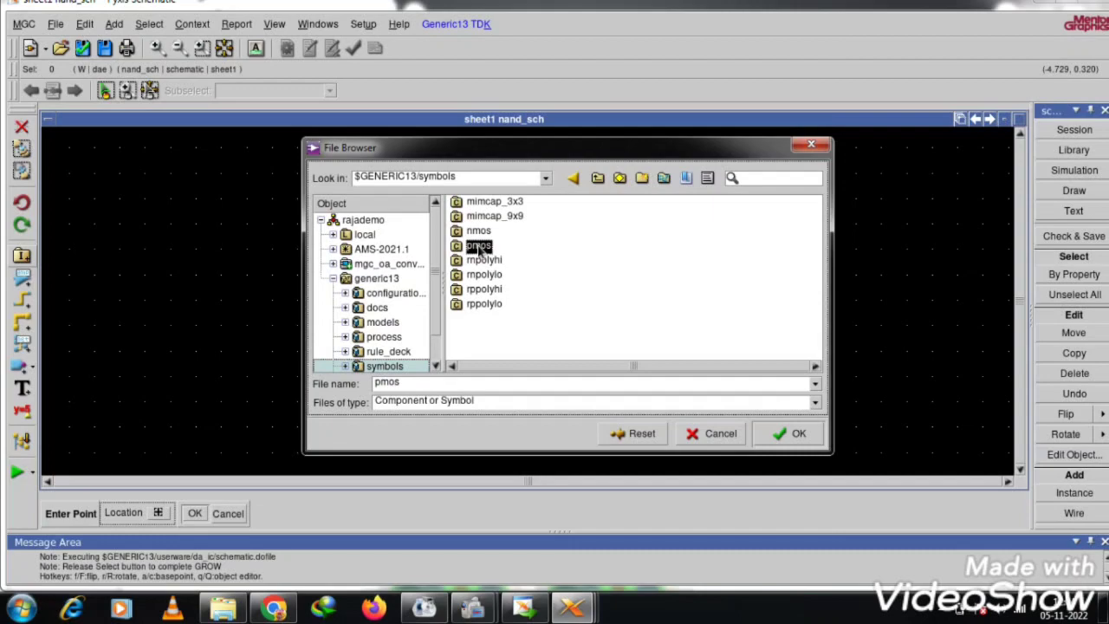
left_click(789, 435)
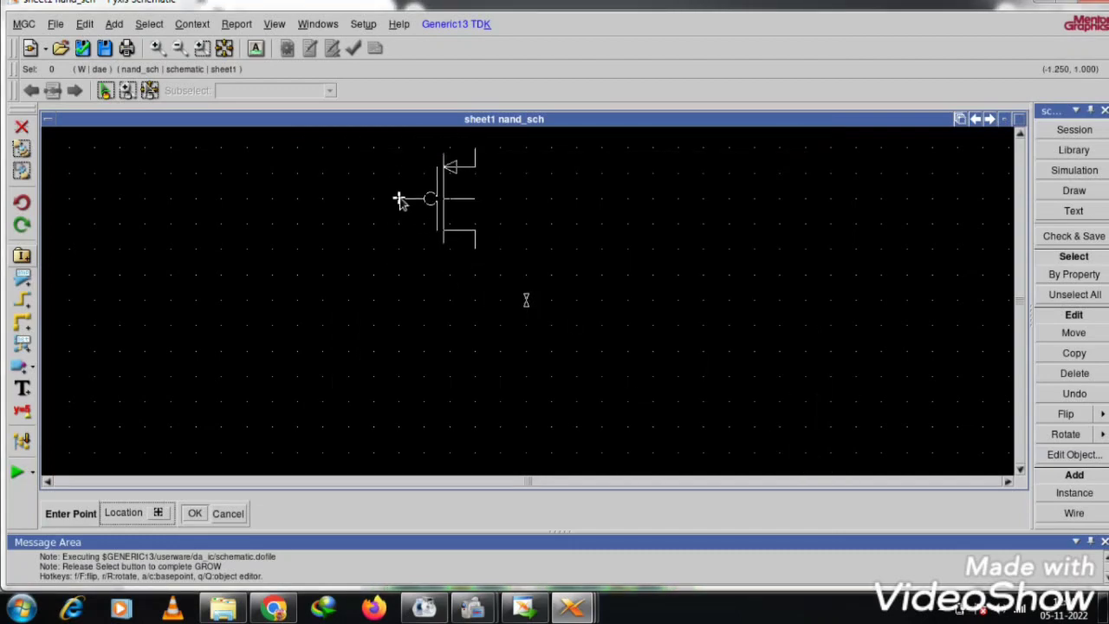
left_click(399, 200)
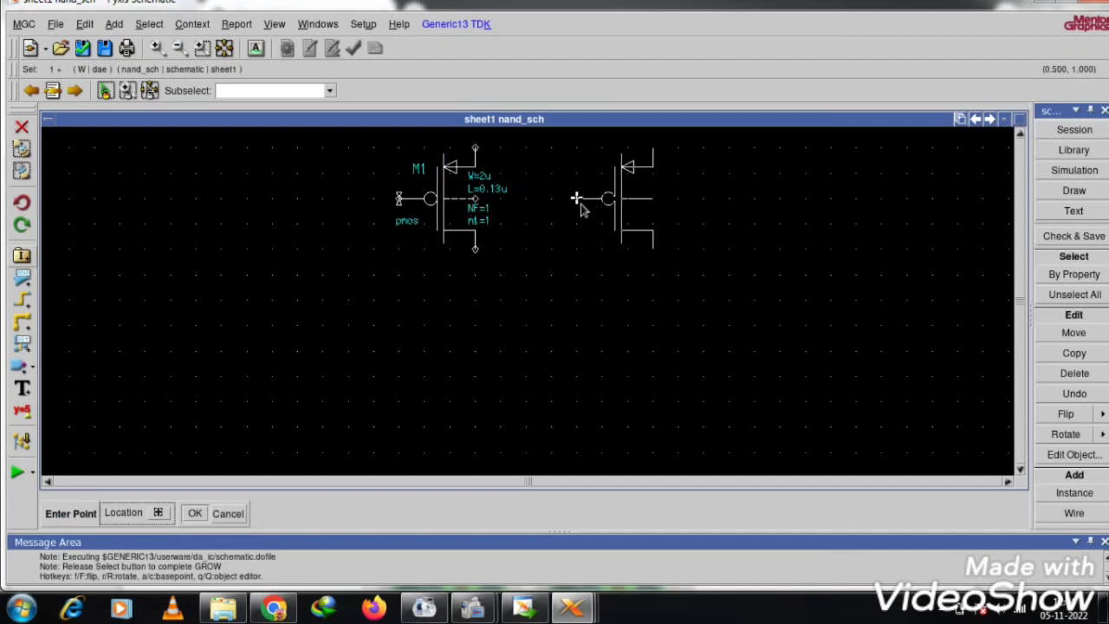
left_click(576, 200)
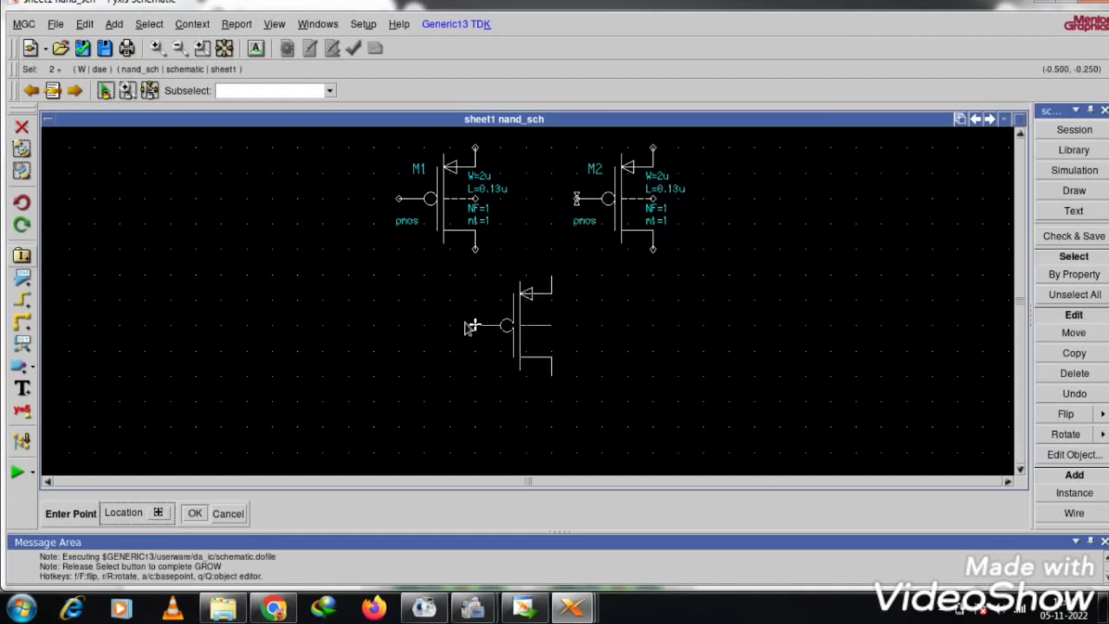
key("Escape")
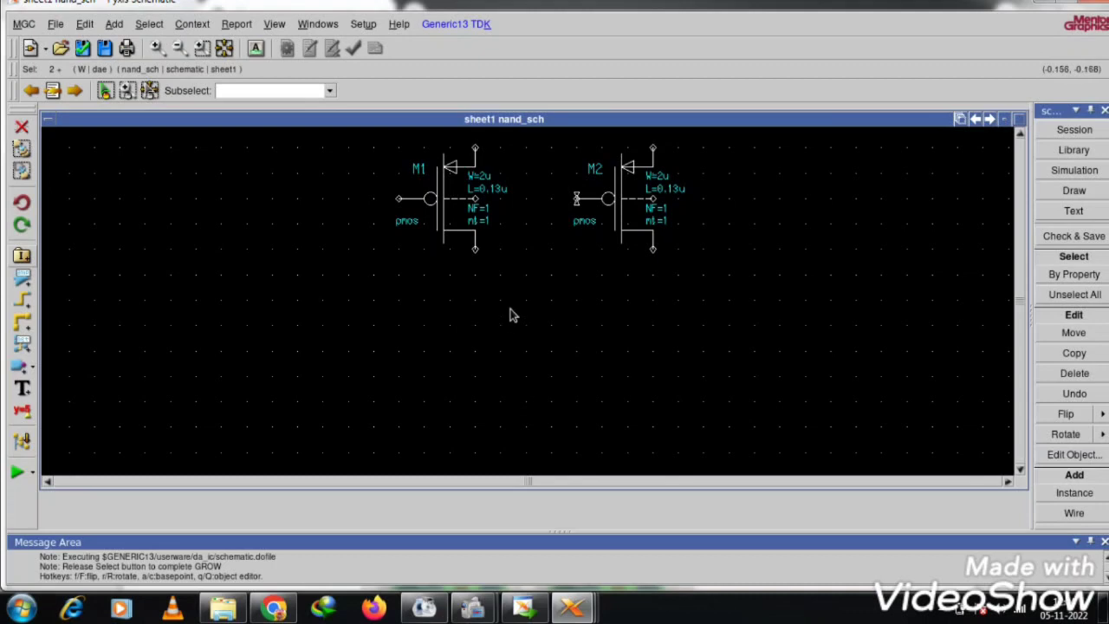
left_click(554, 290)
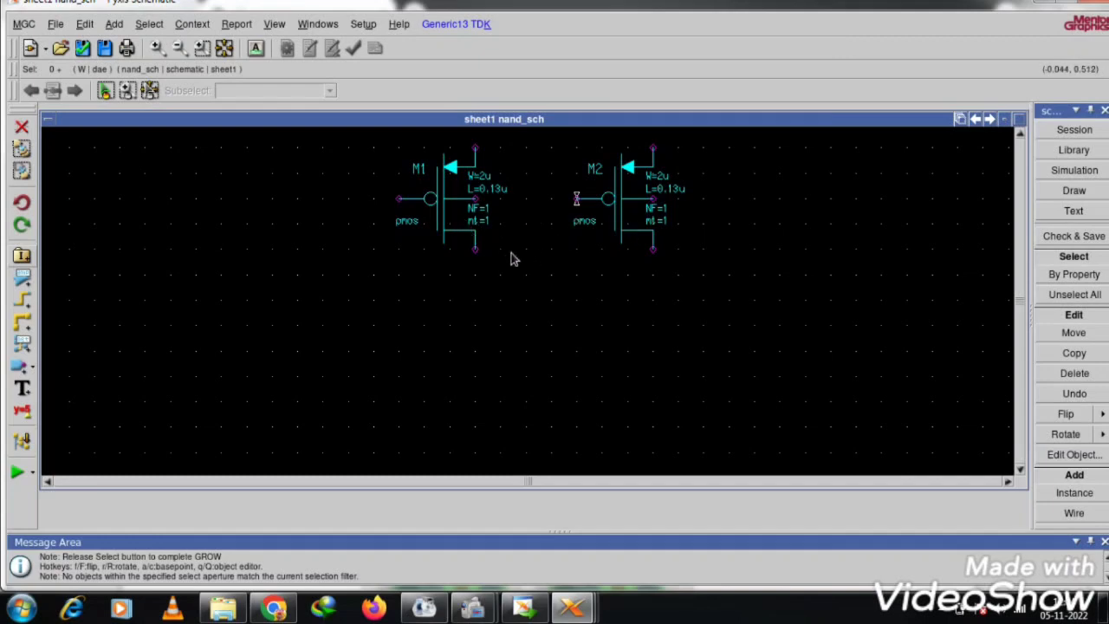
left_click(447, 239)
right_click(447, 240)
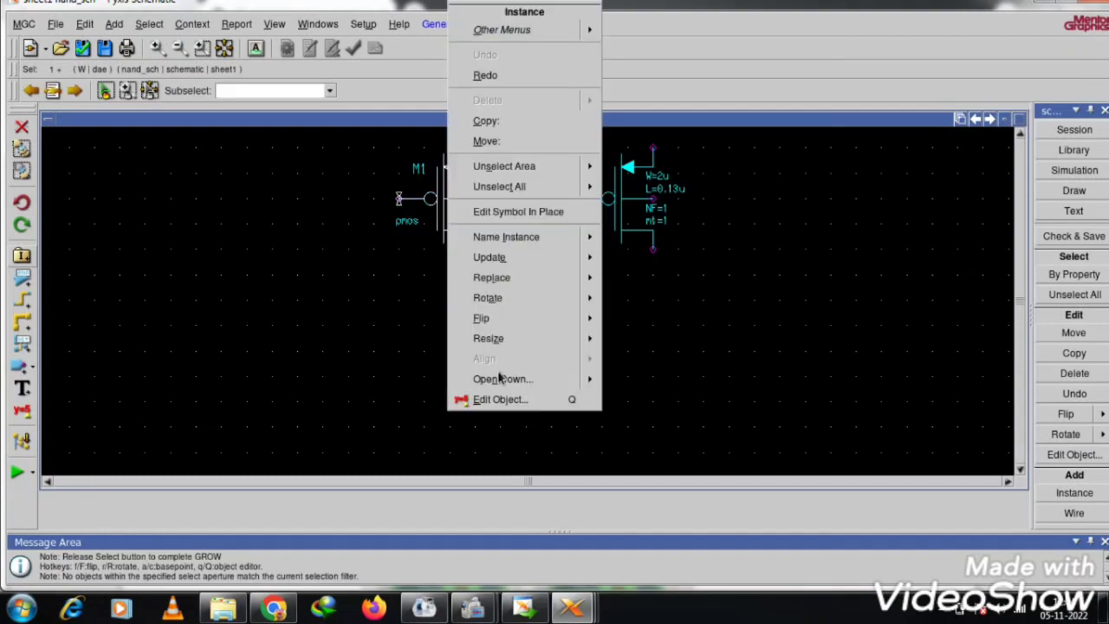
left_click(502, 401)
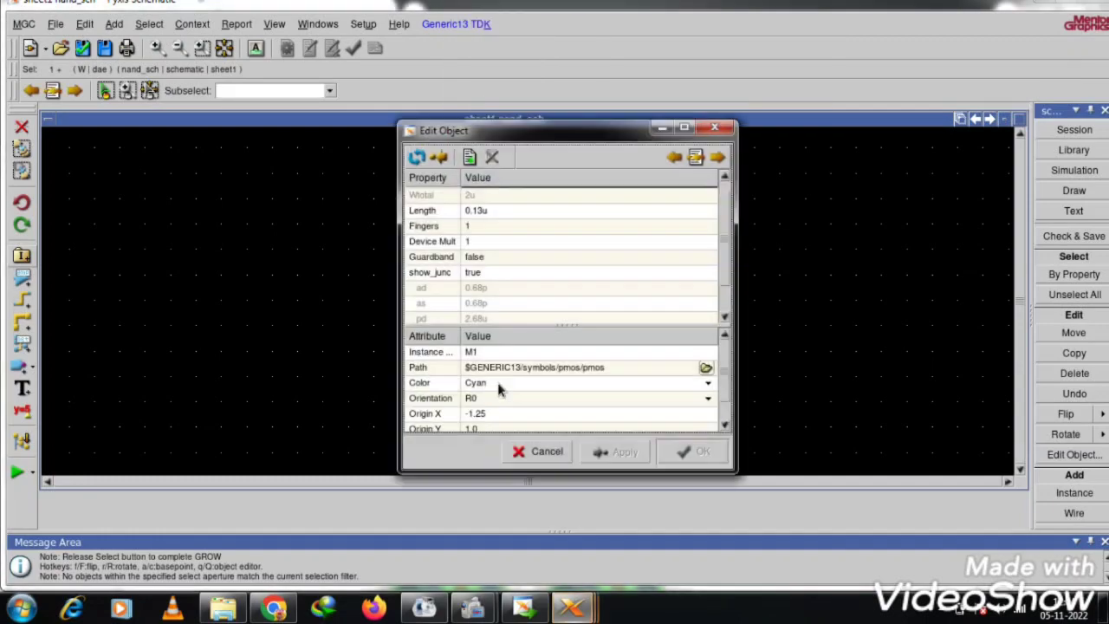
left_click(481, 196)
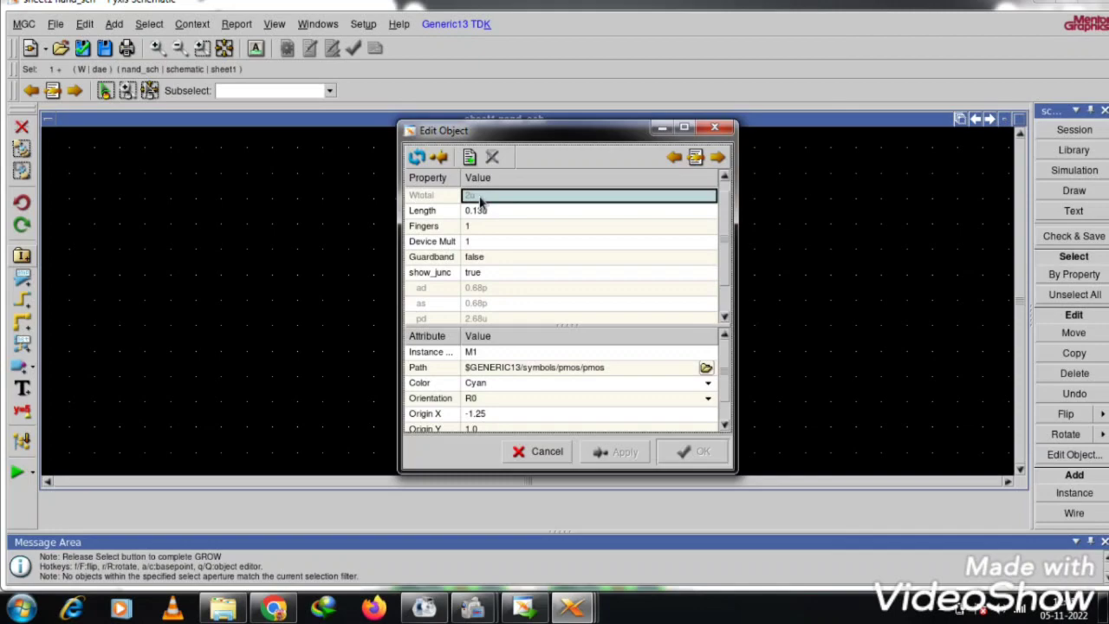
left_click(711, 132)
- Set the width of pmos transistor M1 to 0.52u in its object properties
left_click(496, 304)
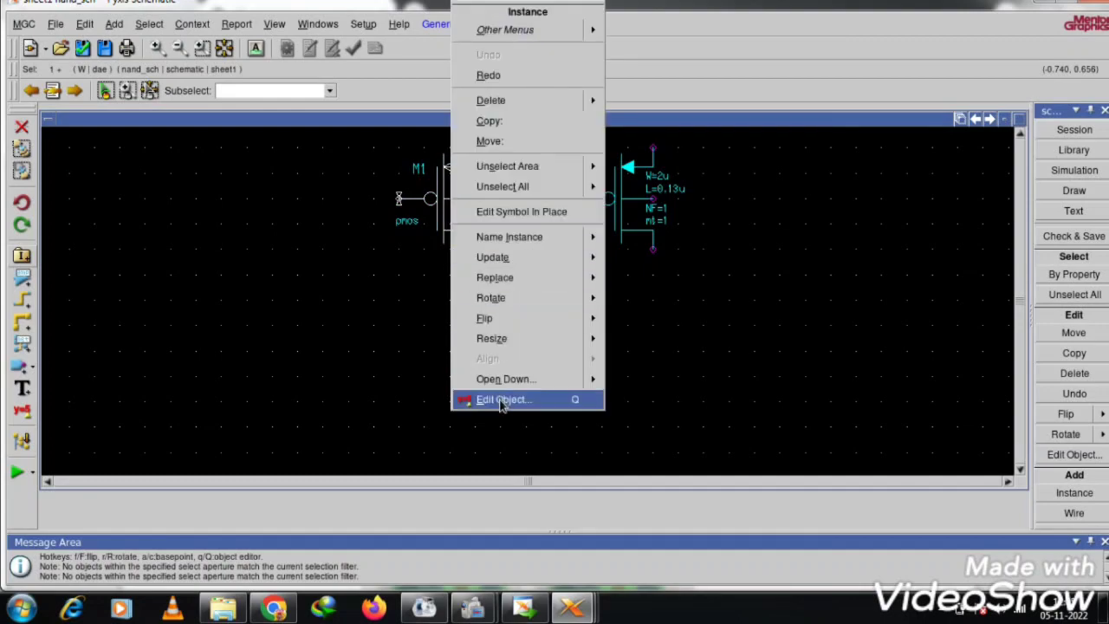
left_click(502, 400)
type("0.52")
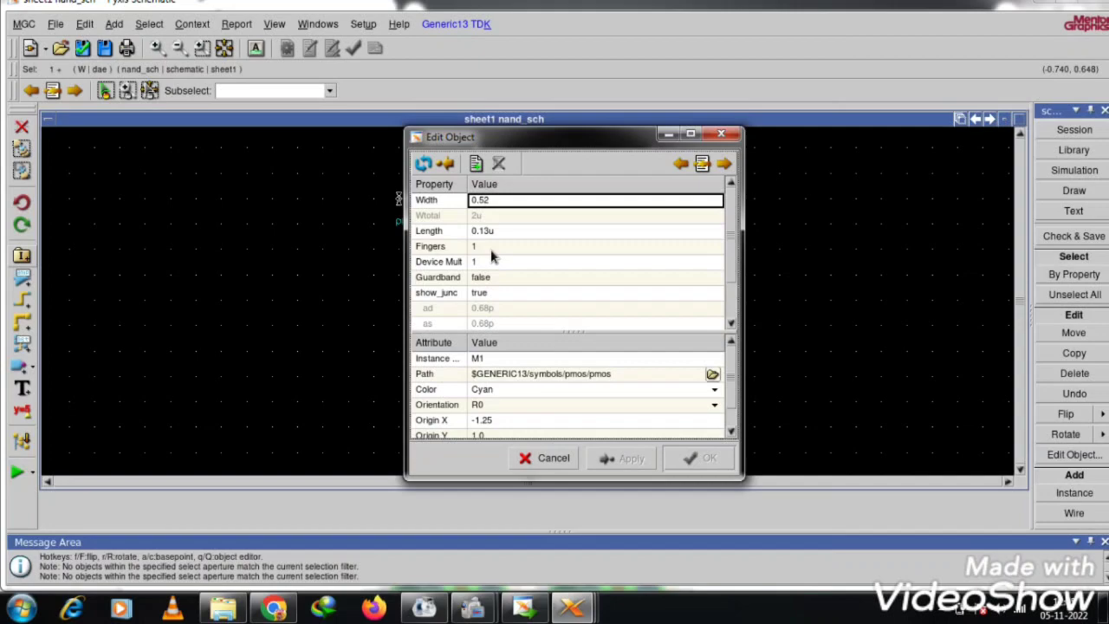
type("u")
left_click(701, 459)
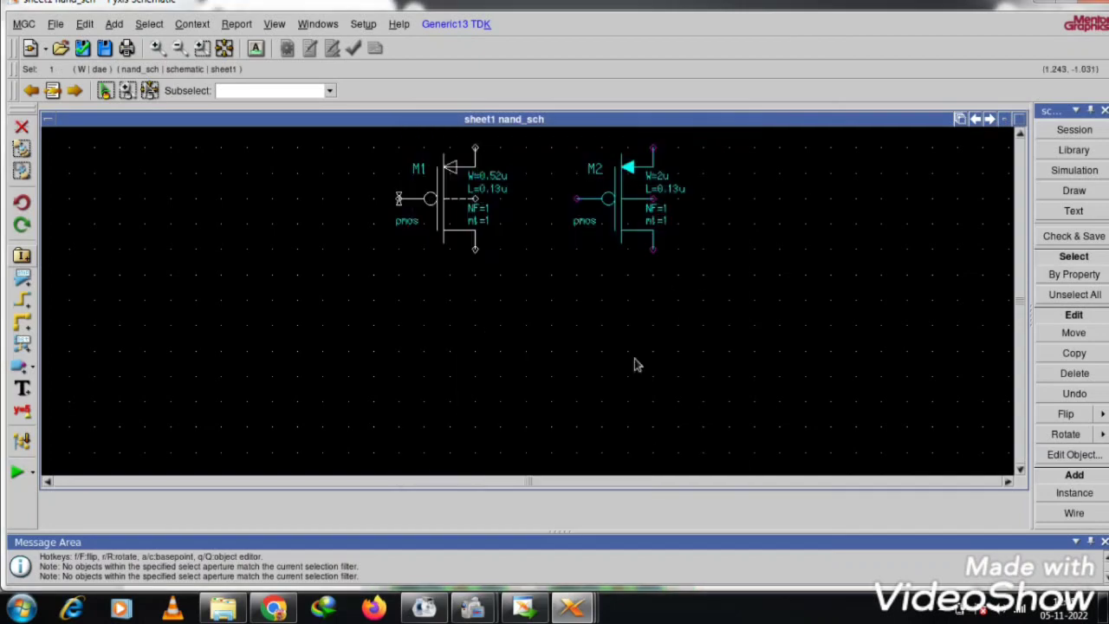
- Set the width of pmos transistor M2 to 0.52u in its object properties
left_click(631, 240)
right_click(631, 241)
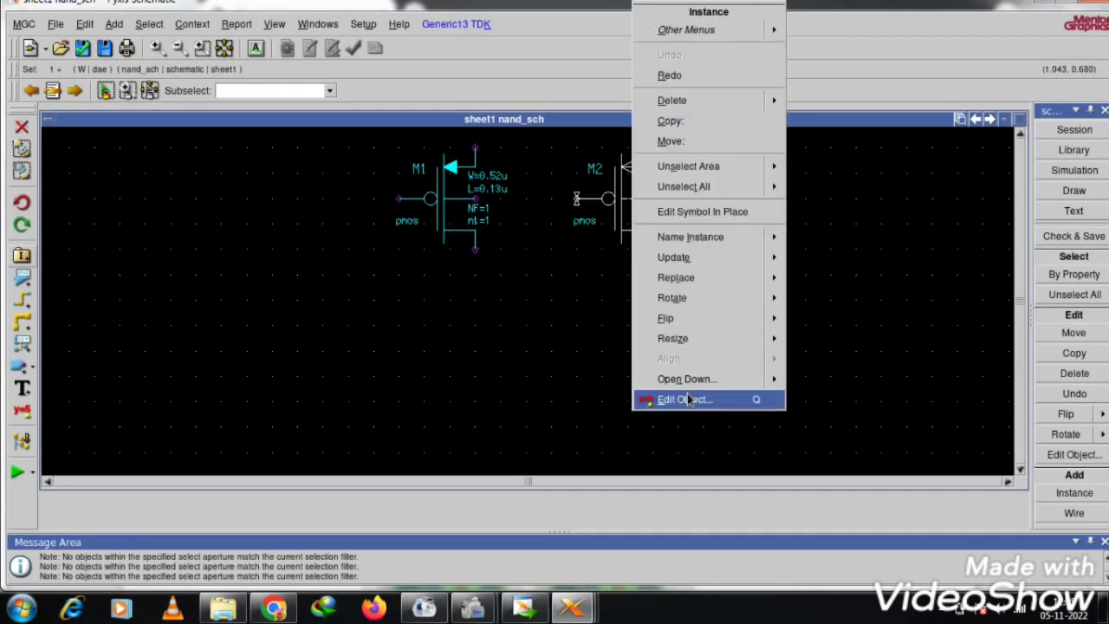
left_click(684, 399)
left_click(502, 214)
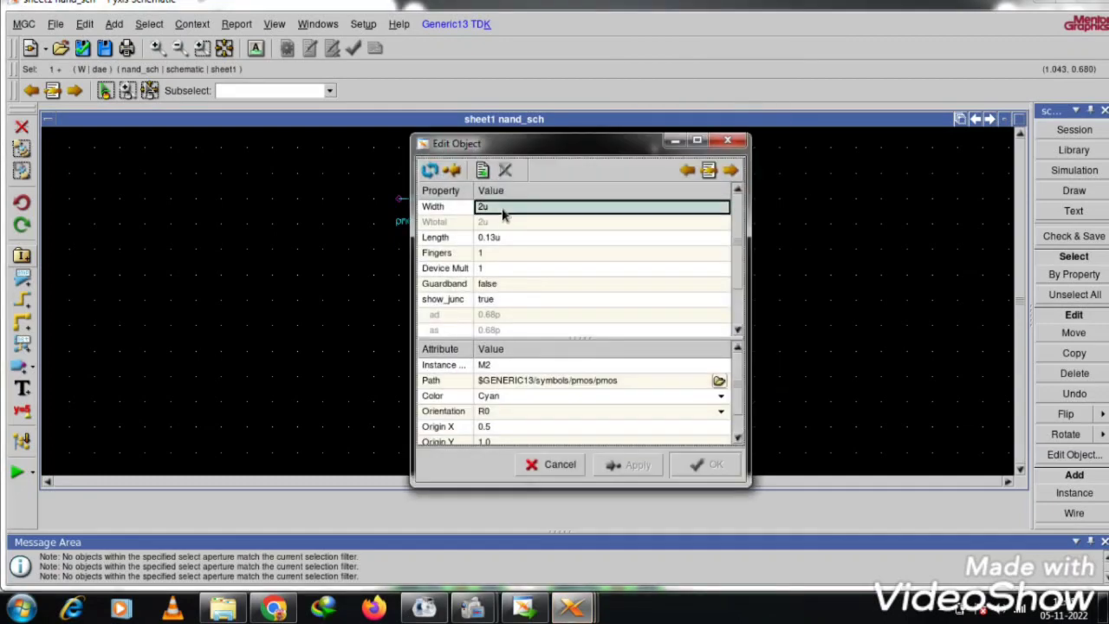
type("0.5")
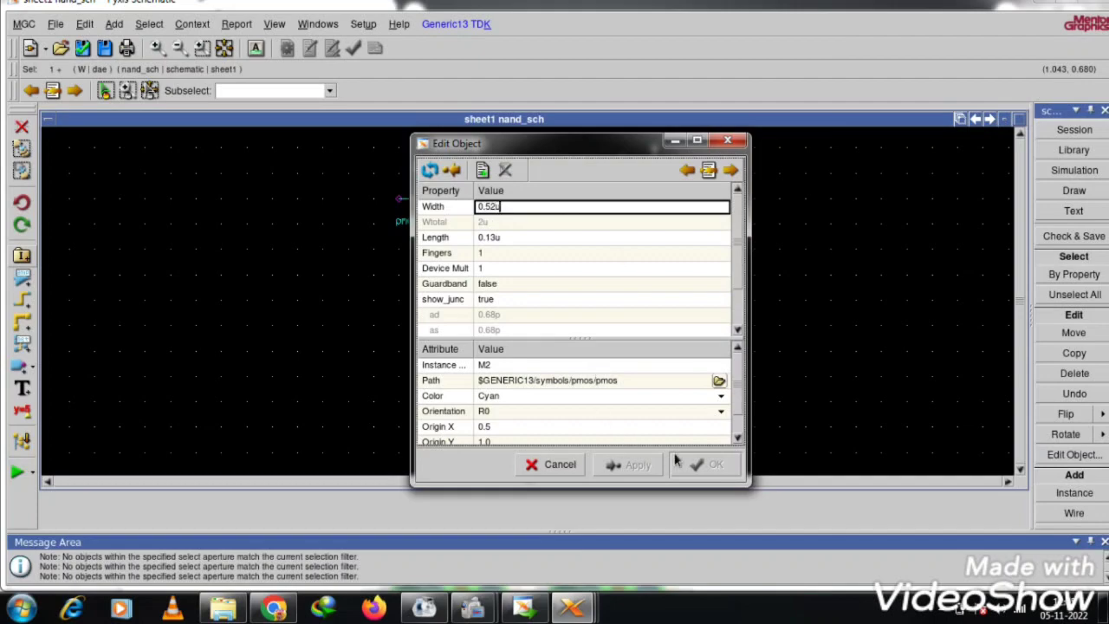
left_click(703, 465)
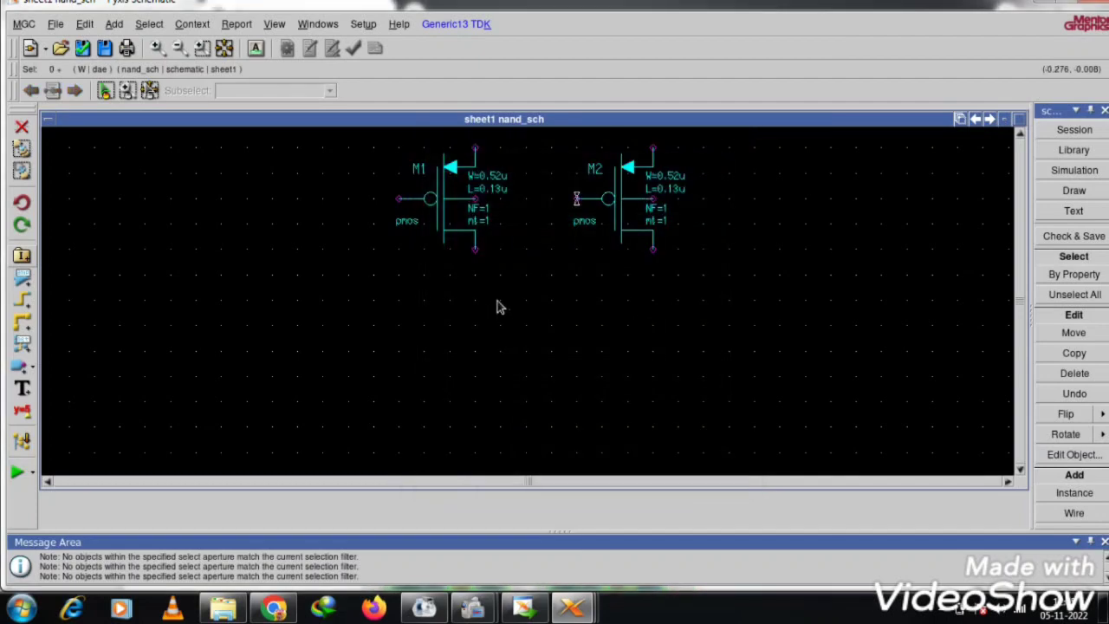
- Place two nmos instances from generic13/symbols, one above the other, centred below the pmos pair, and deselect them
key("i")
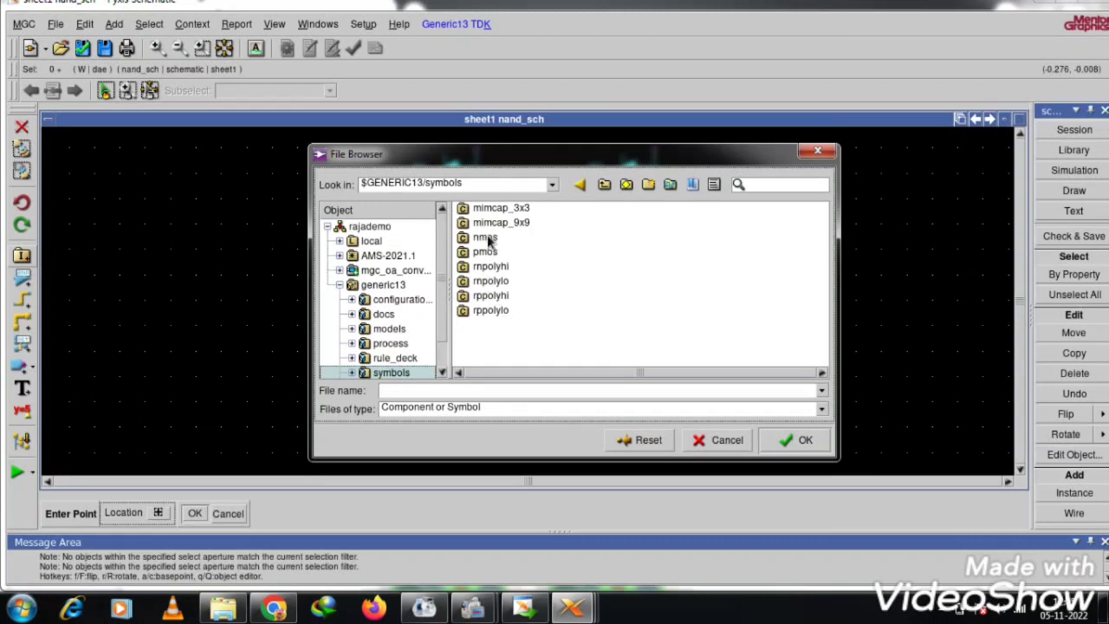
left_click(485, 237)
left_click(789, 438)
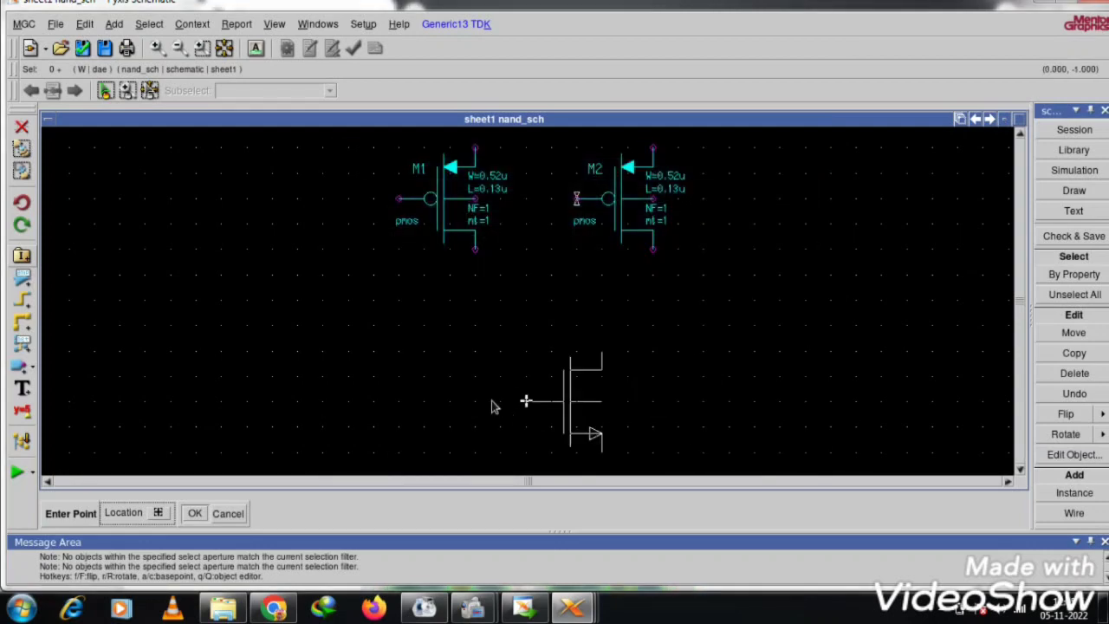
left_click(475, 376)
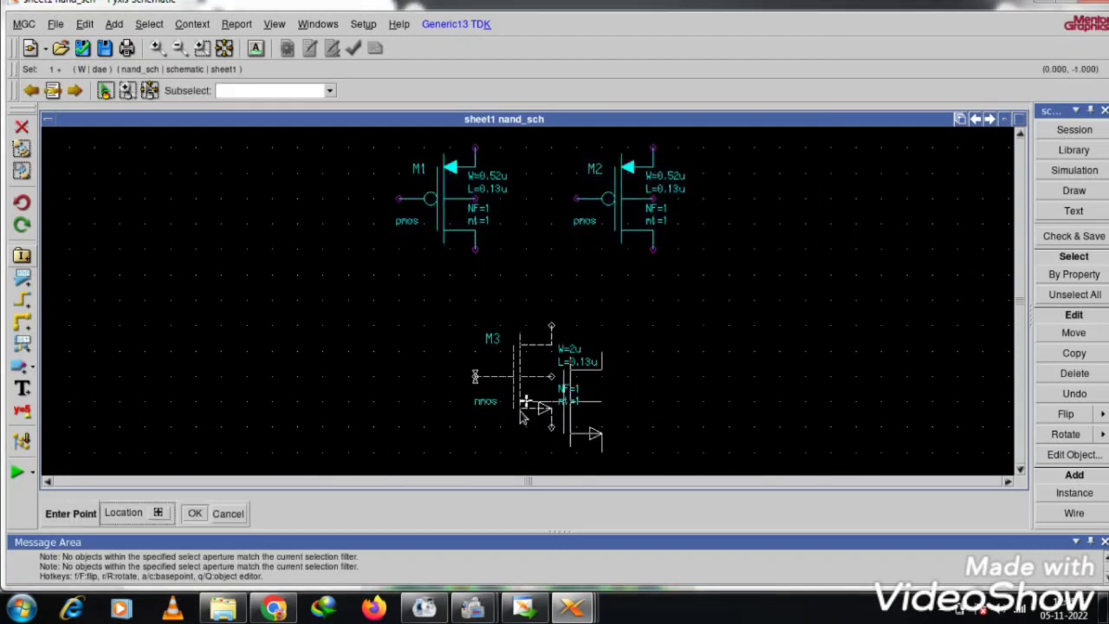
scroll(522, 416, "down", 2)
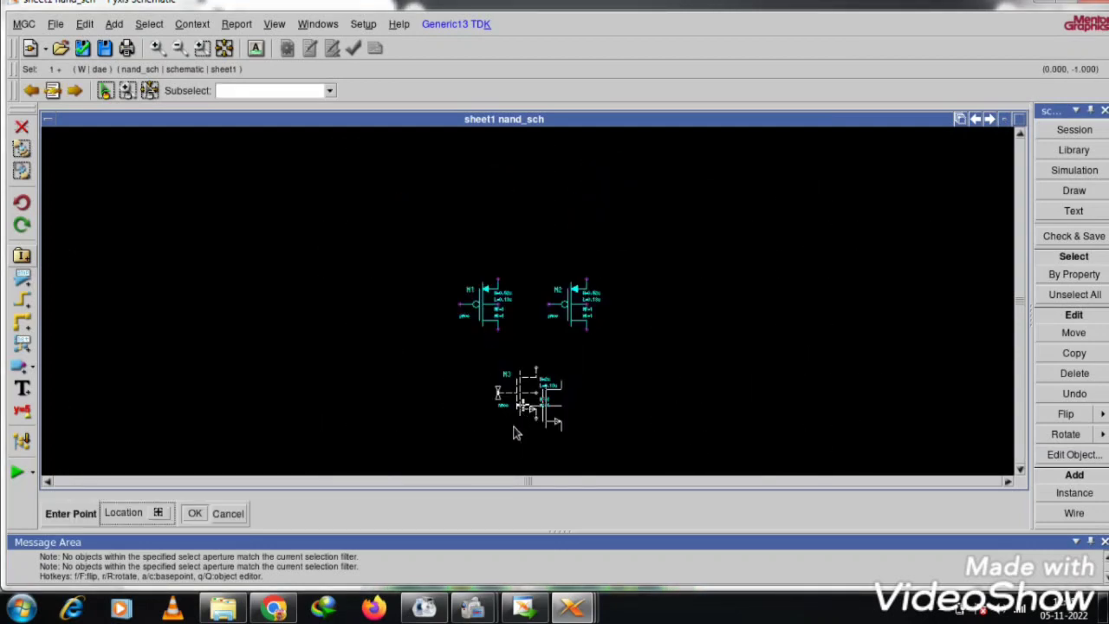
left_click(497, 469)
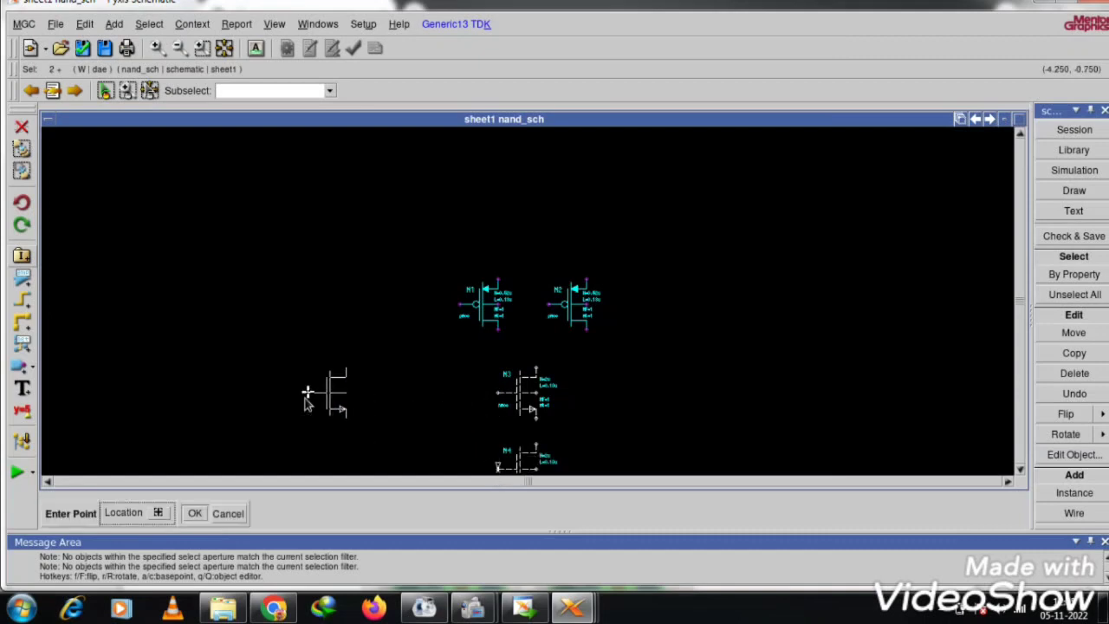
key("Escape")
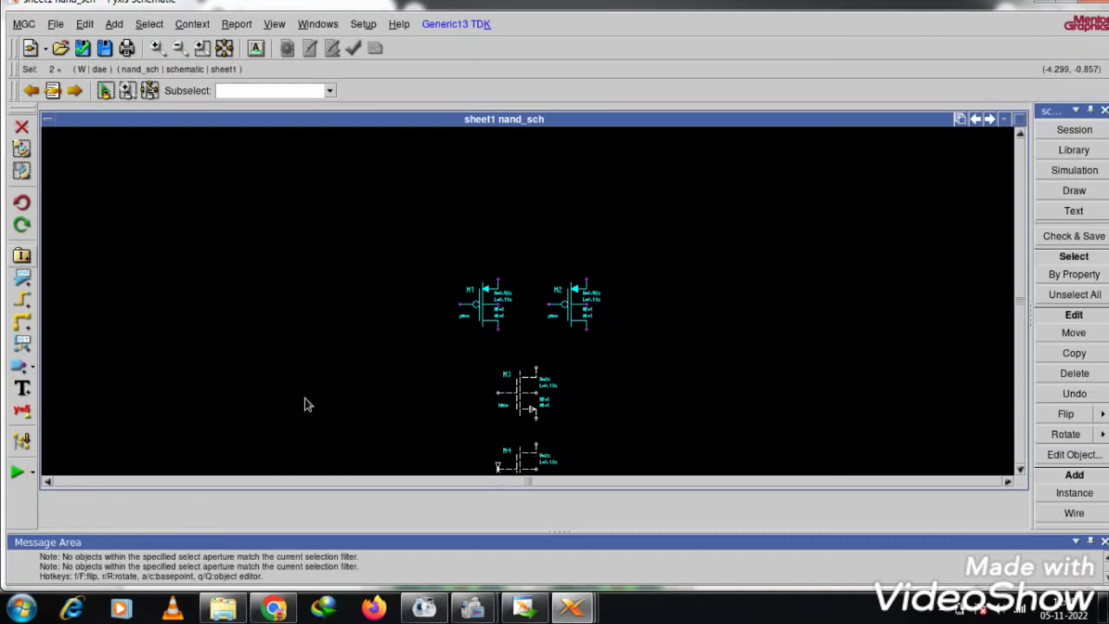
left_click(659, 405)
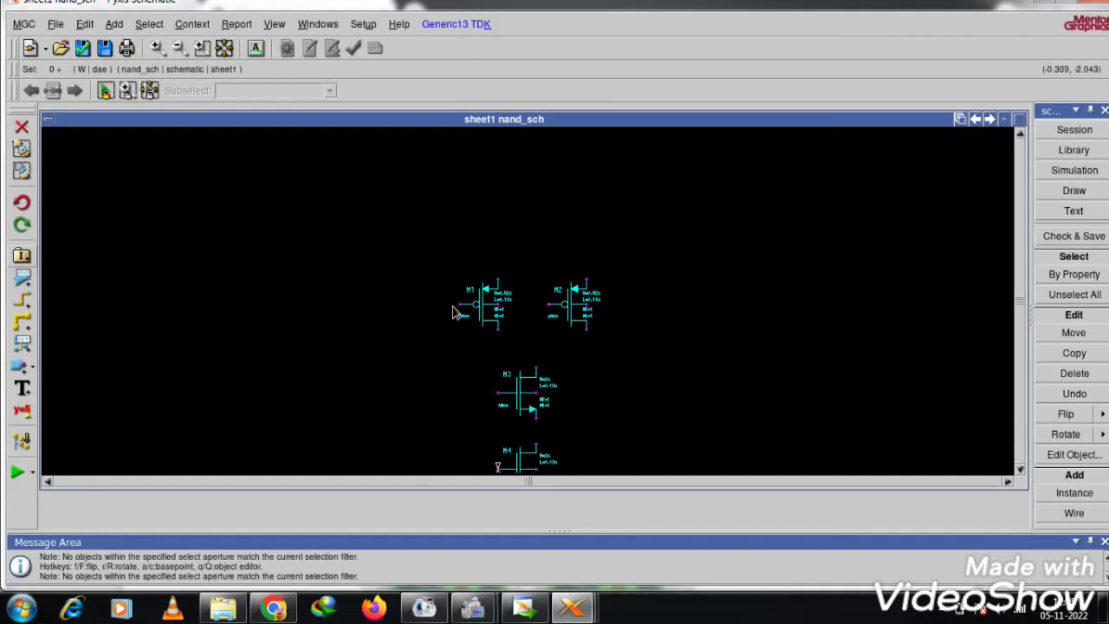
left_click(225, 50)
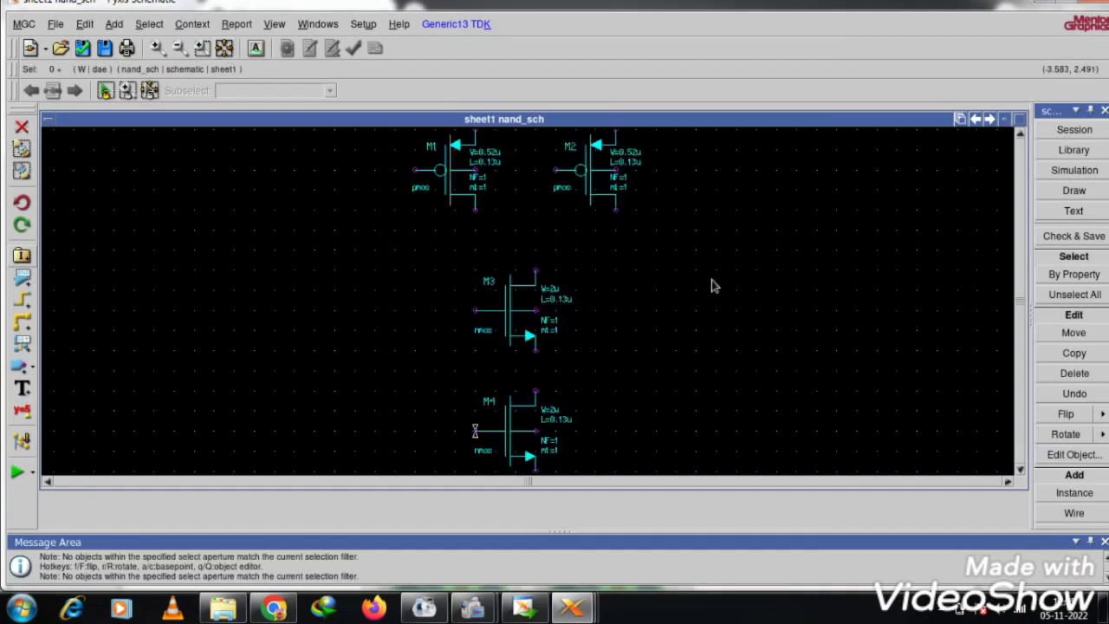
- Place two input ports to the left of the transistors, the second slightly lower and further right, and deselect them
scroll(612, 300, "down", 1)
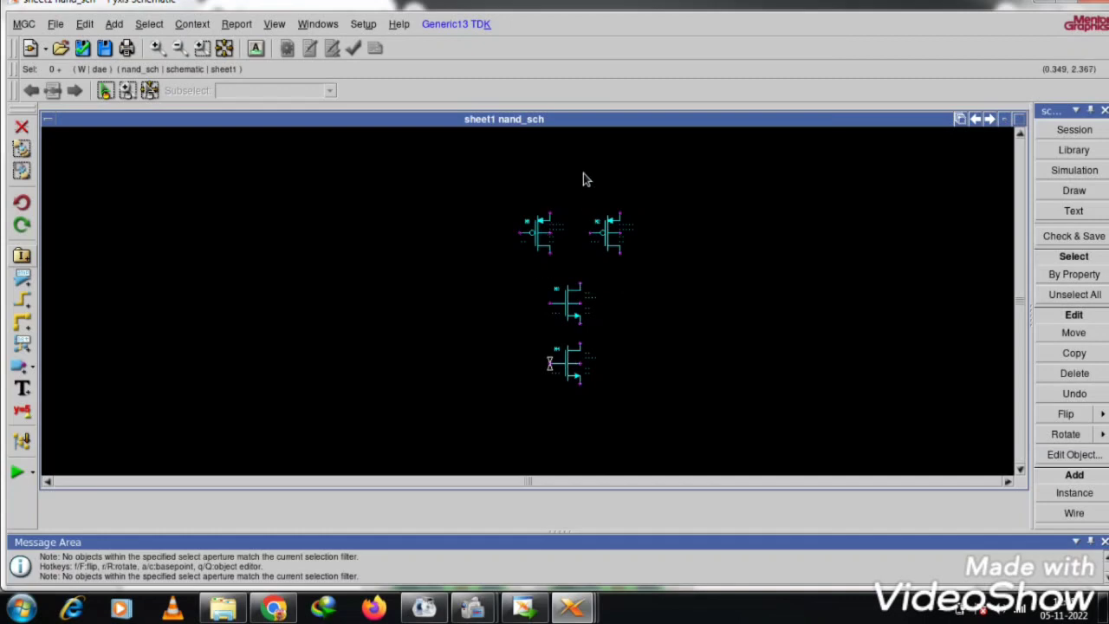
left_click(33, 369)
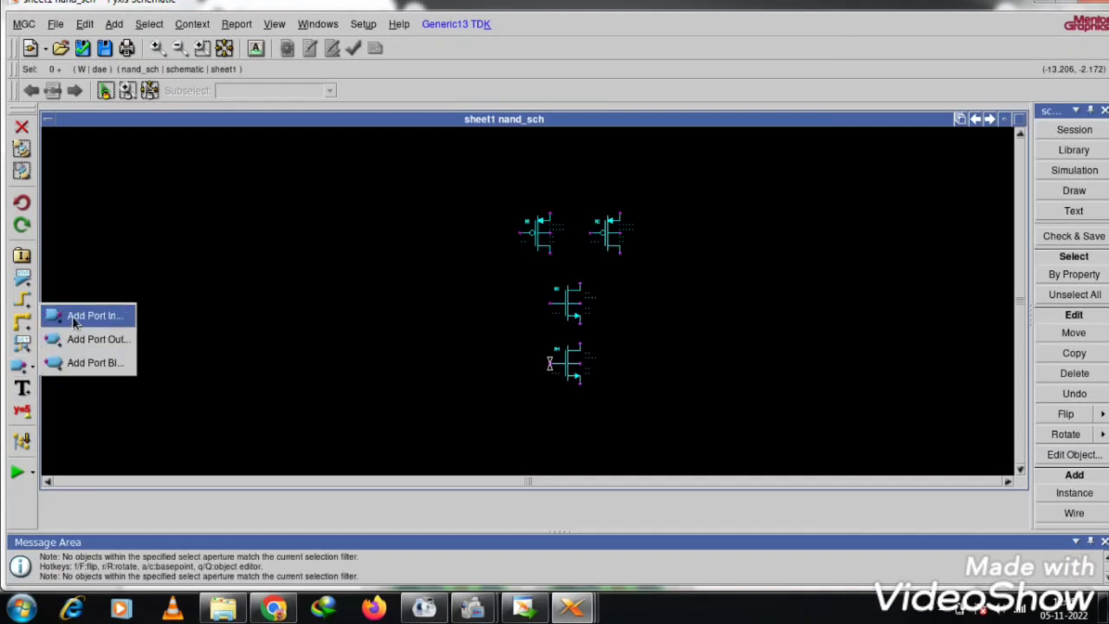
left_click(74, 314)
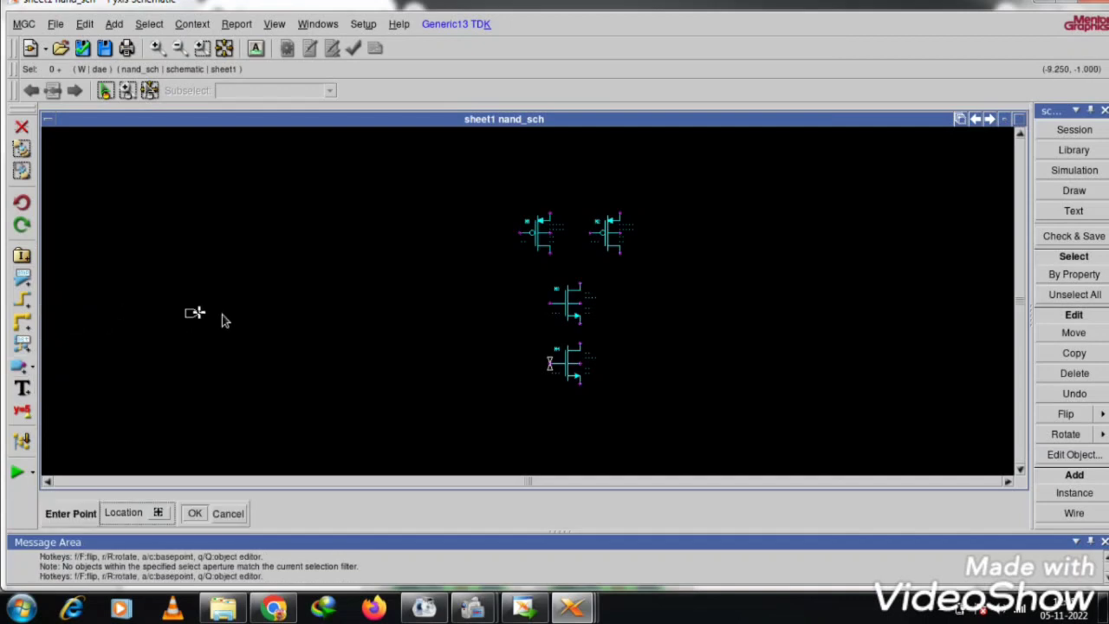
left_click(429, 274)
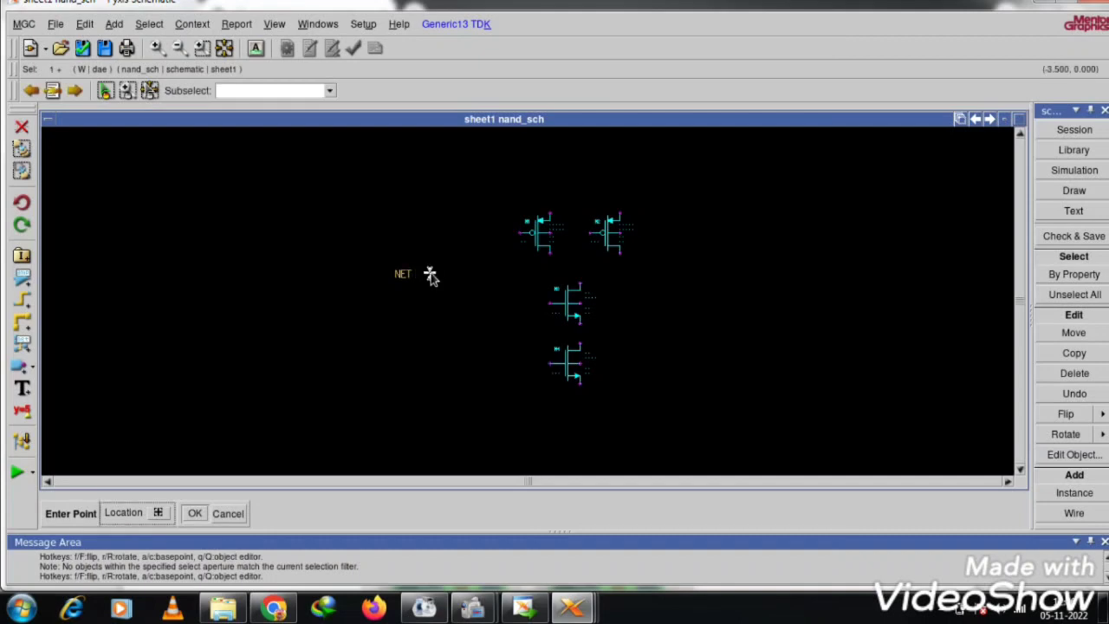
left_click(469, 326)
left_click(121, 320)
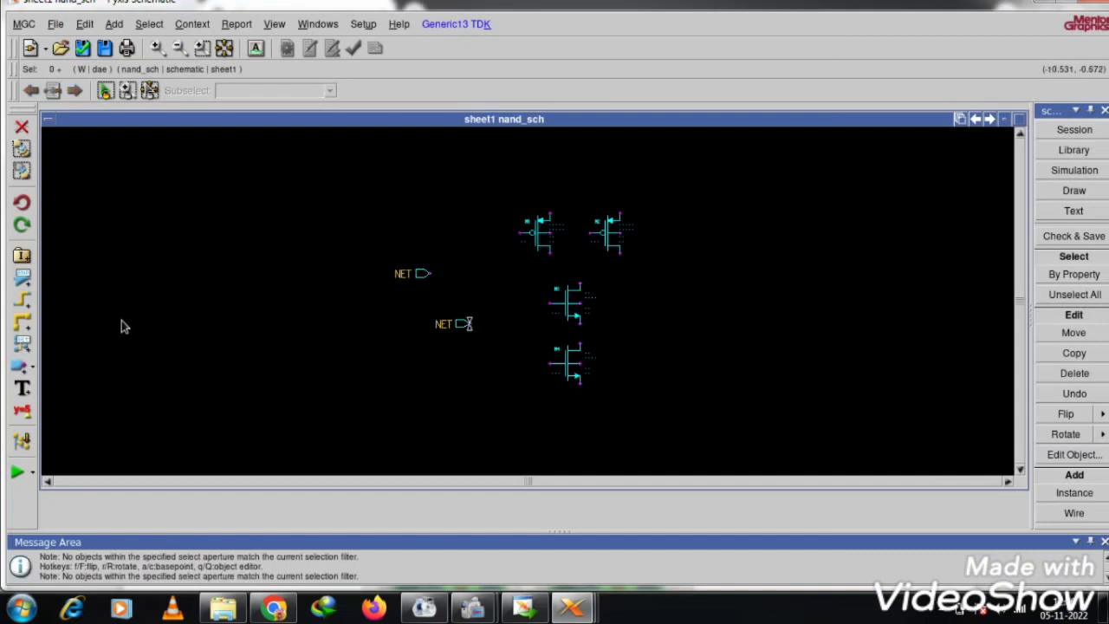
- Place an output port at (2.5, -0.25) to the right of the transistors and deselect it
left_click(35, 368)
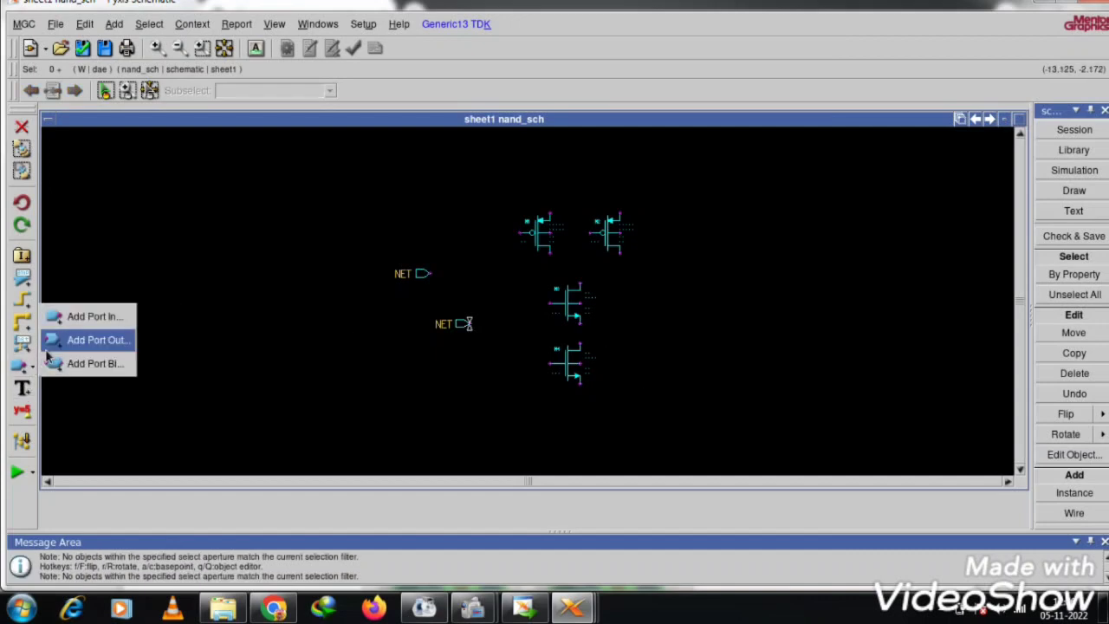
left_click(82, 340)
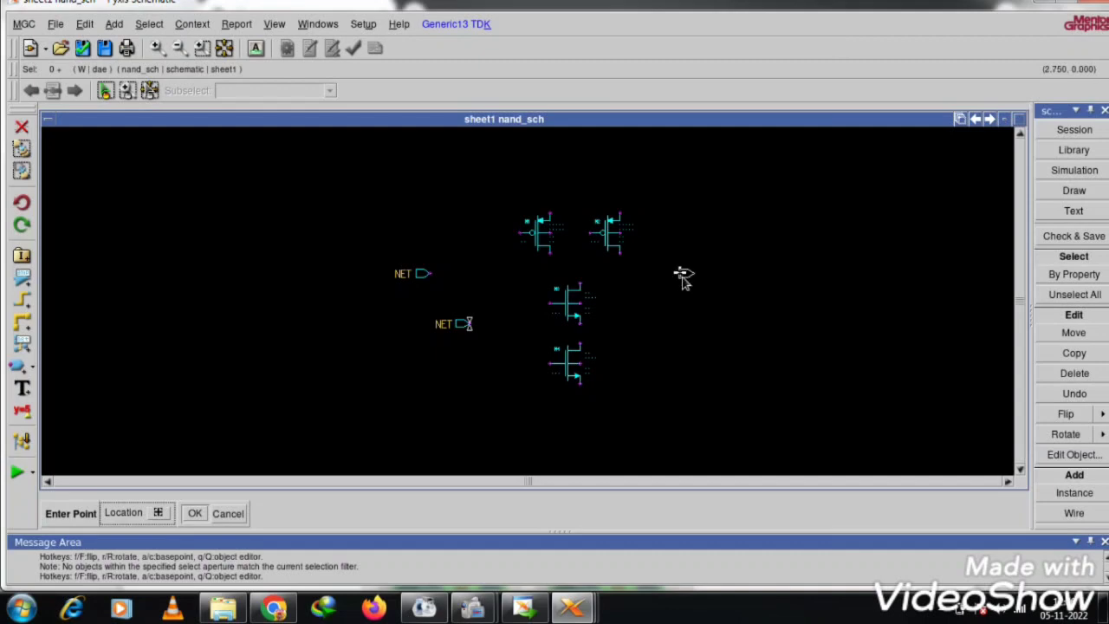
left_click(674, 284)
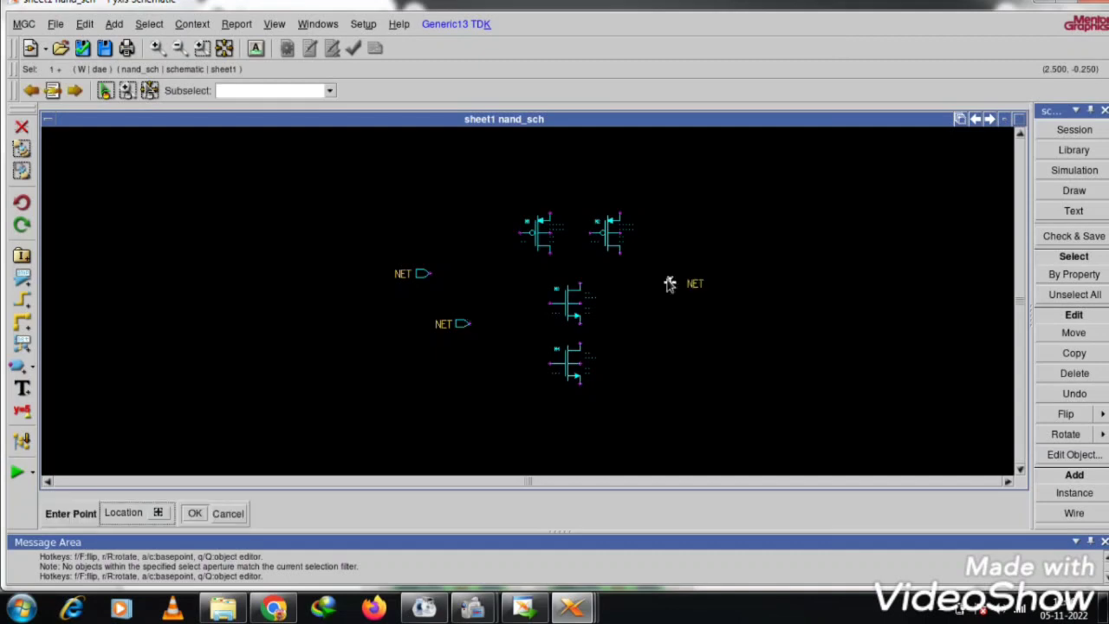
key("Escape")
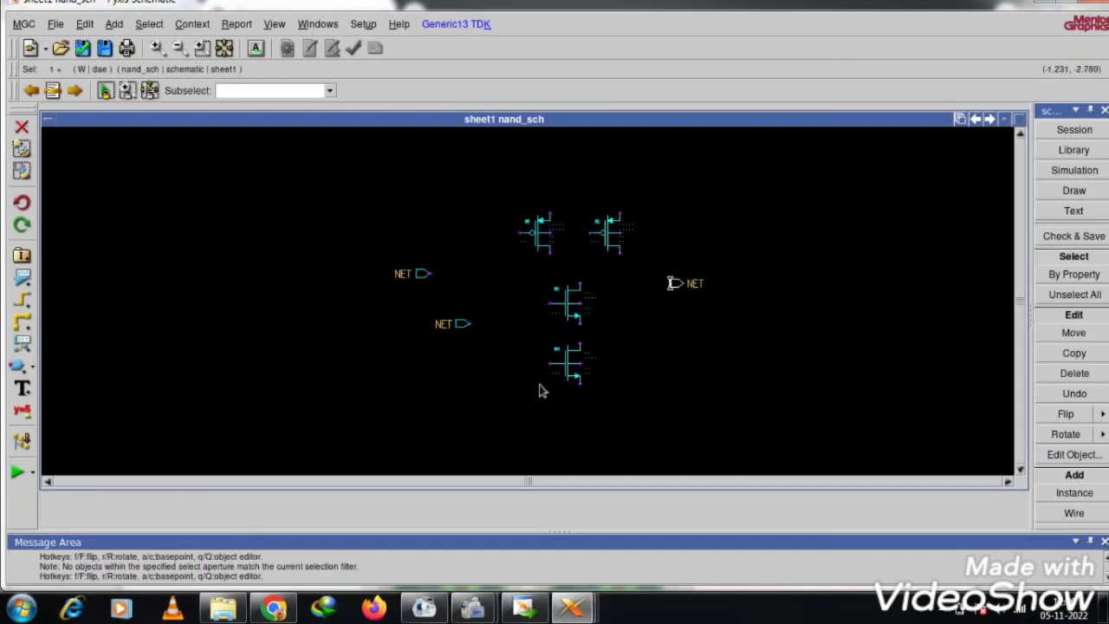
left_click(648, 370)
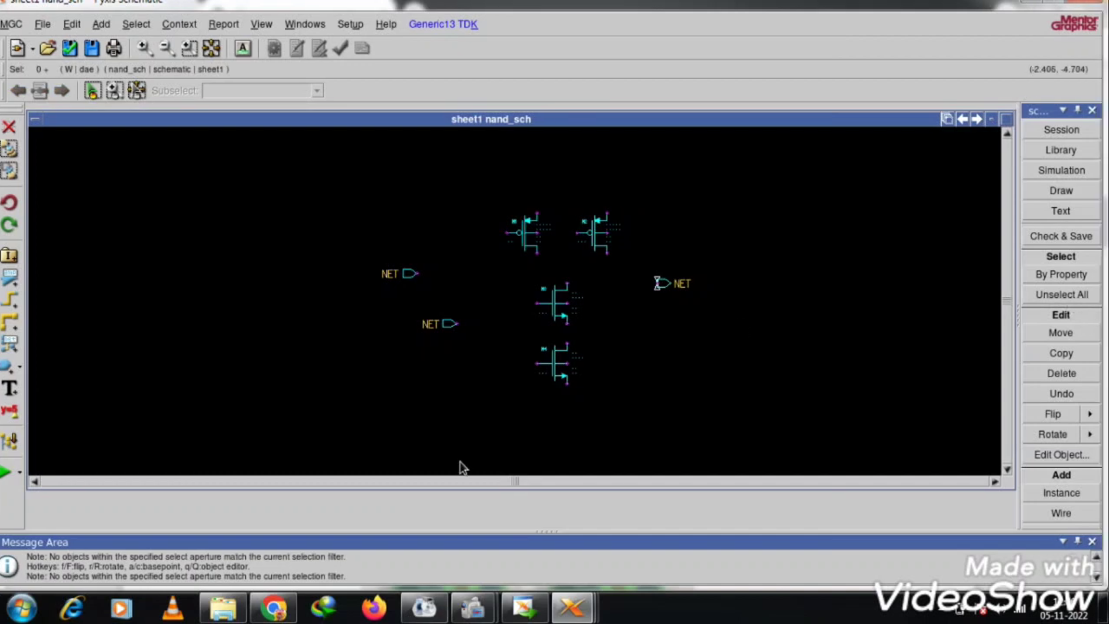
- Place a VDD symbol centred above the pmos pair and a Ground symbol below the lower nmos from the generic library
left_click(1062, 150)
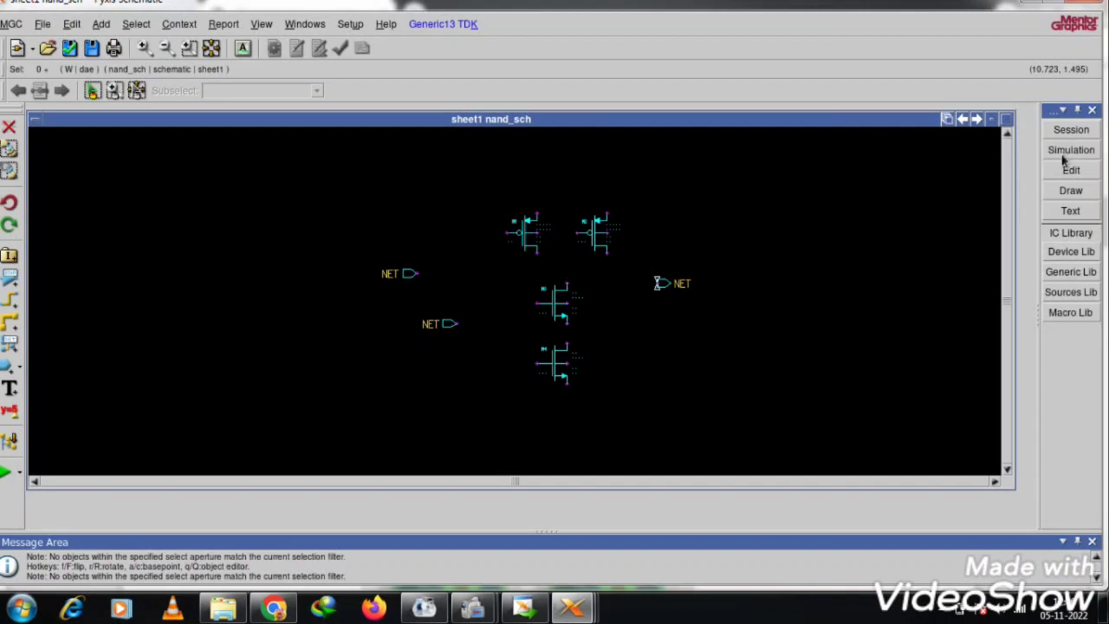
left_click(1058, 274)
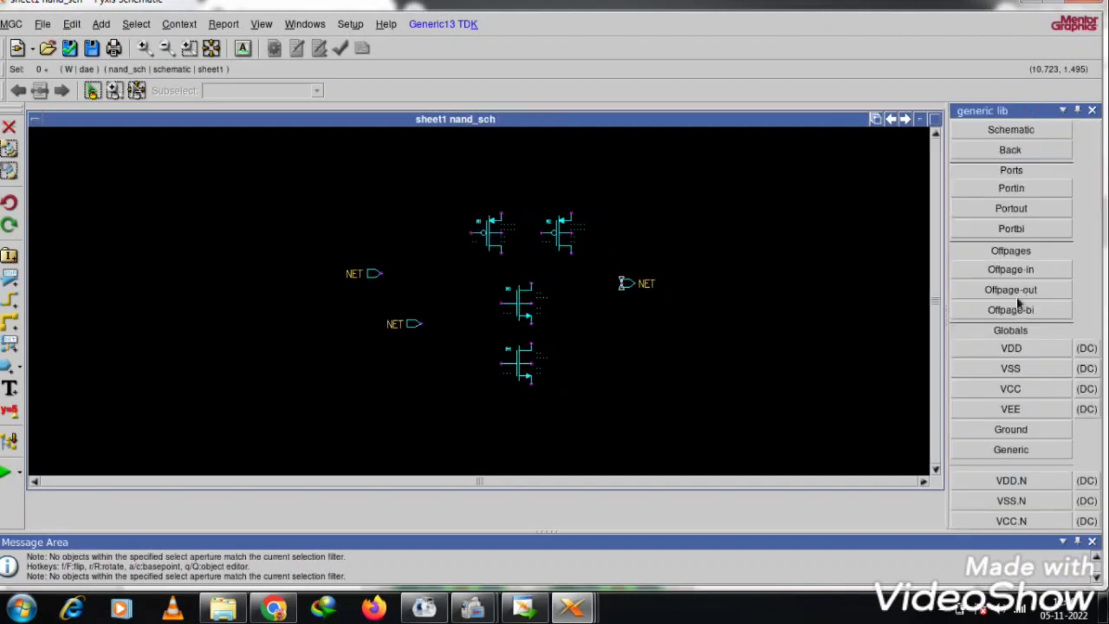
left_click(1010, 348)
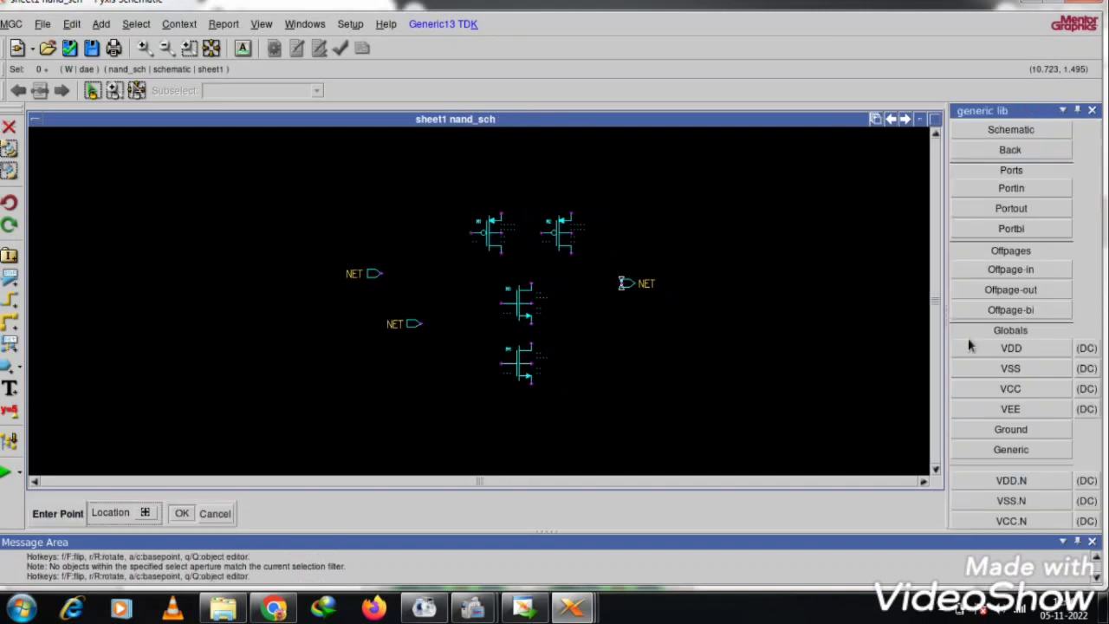
left_click(531, 180)
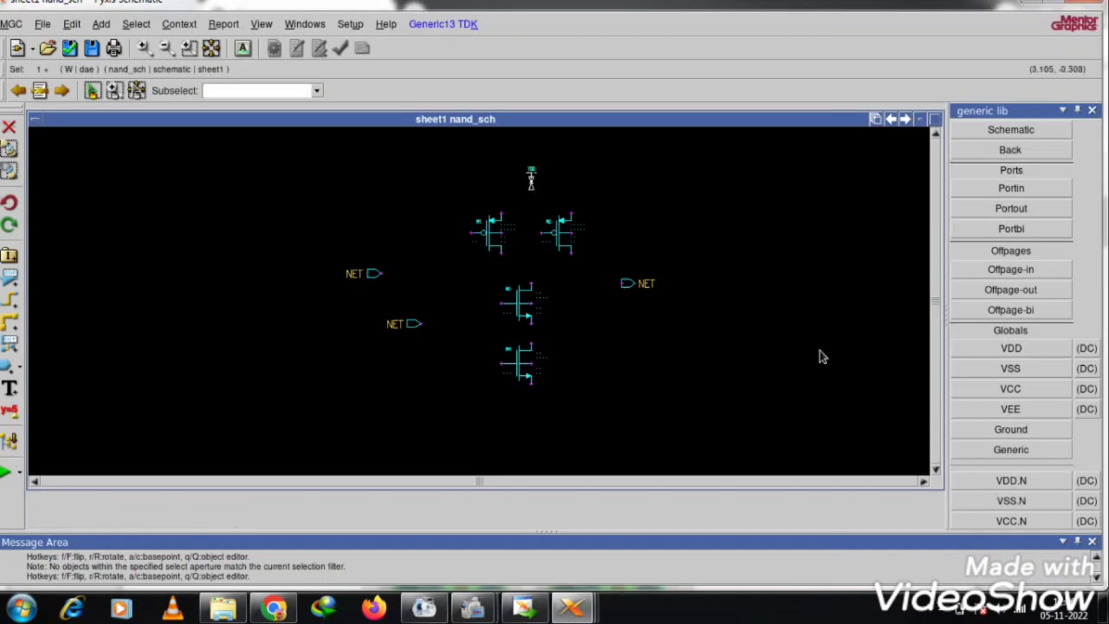
left_click(1007, 432)
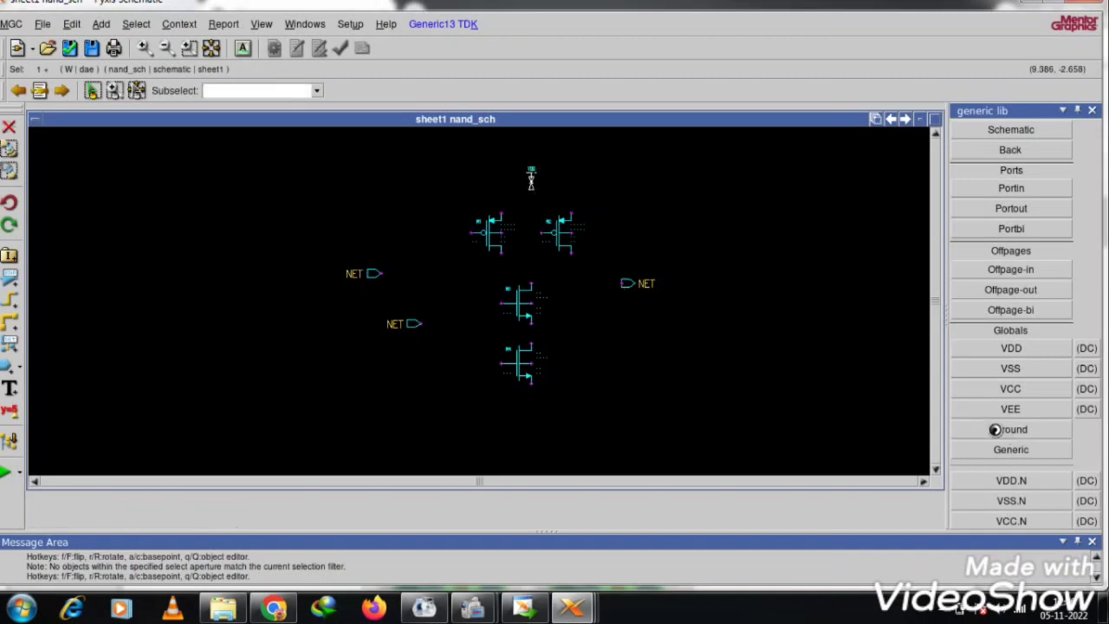
left_click(531, 418)
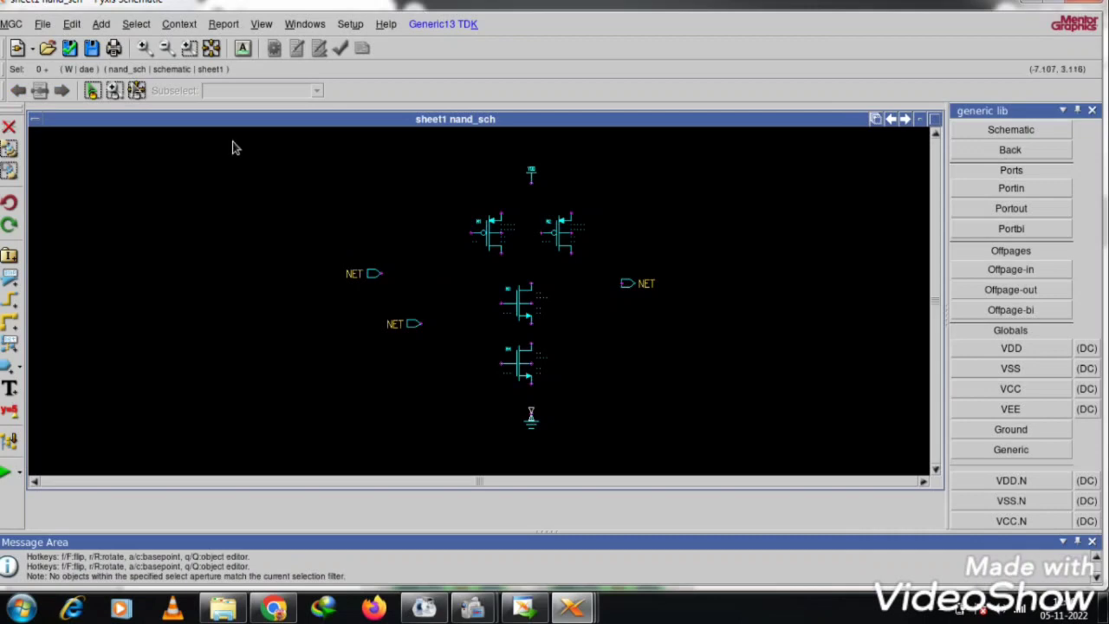
- Move the ground symbol up closer to M4 and shift both input ports horizontally closer to the transistors
left_click(211, 47)
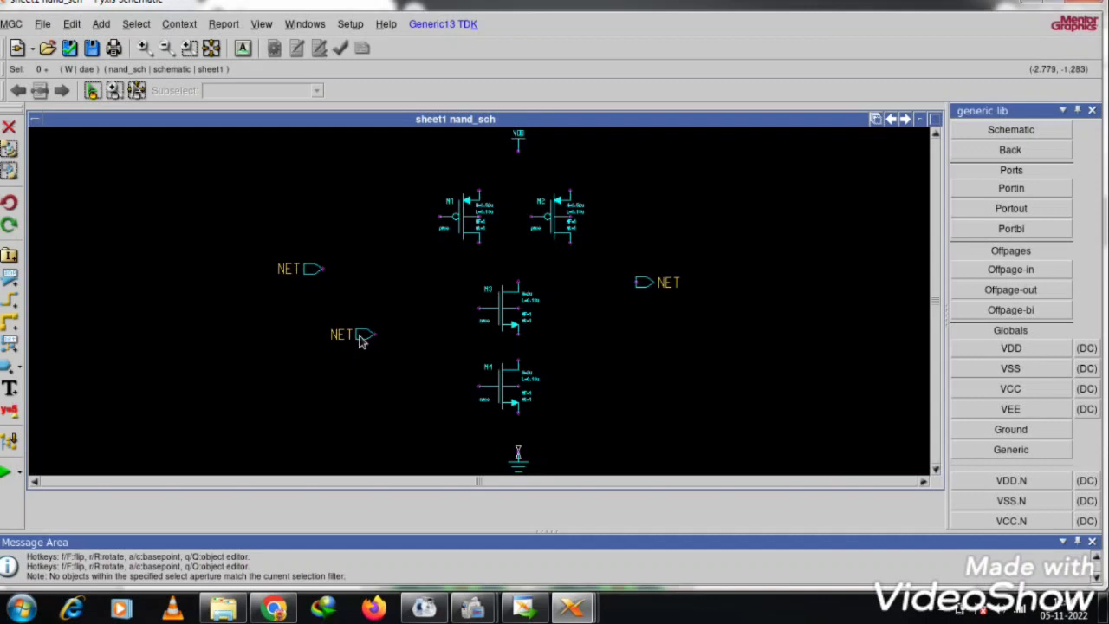
left_click(518, 457)
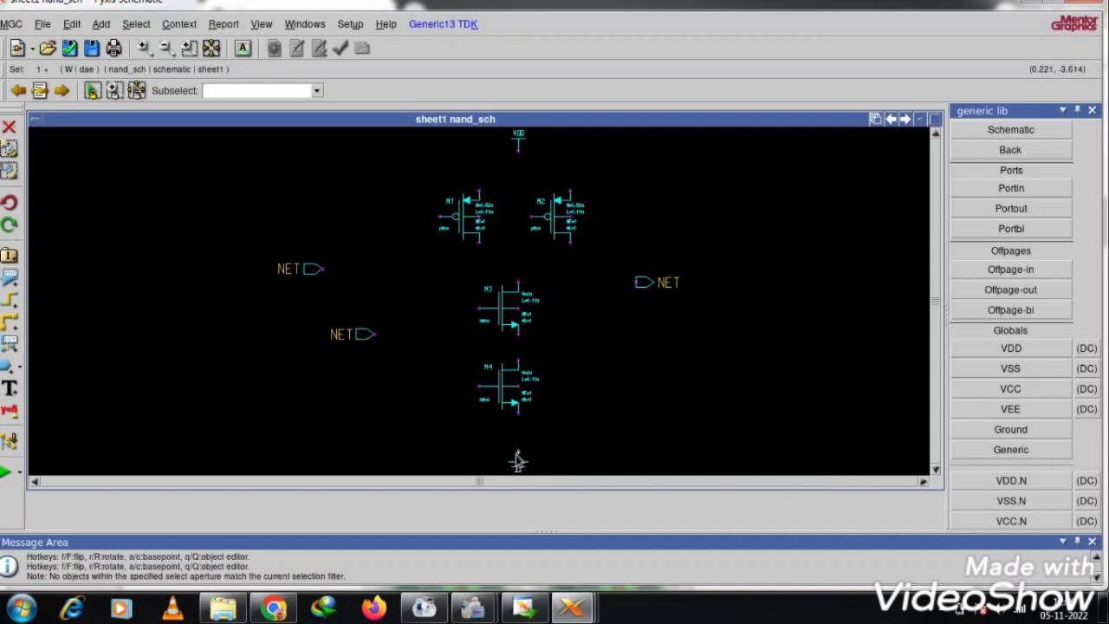
left_click(579, 440)
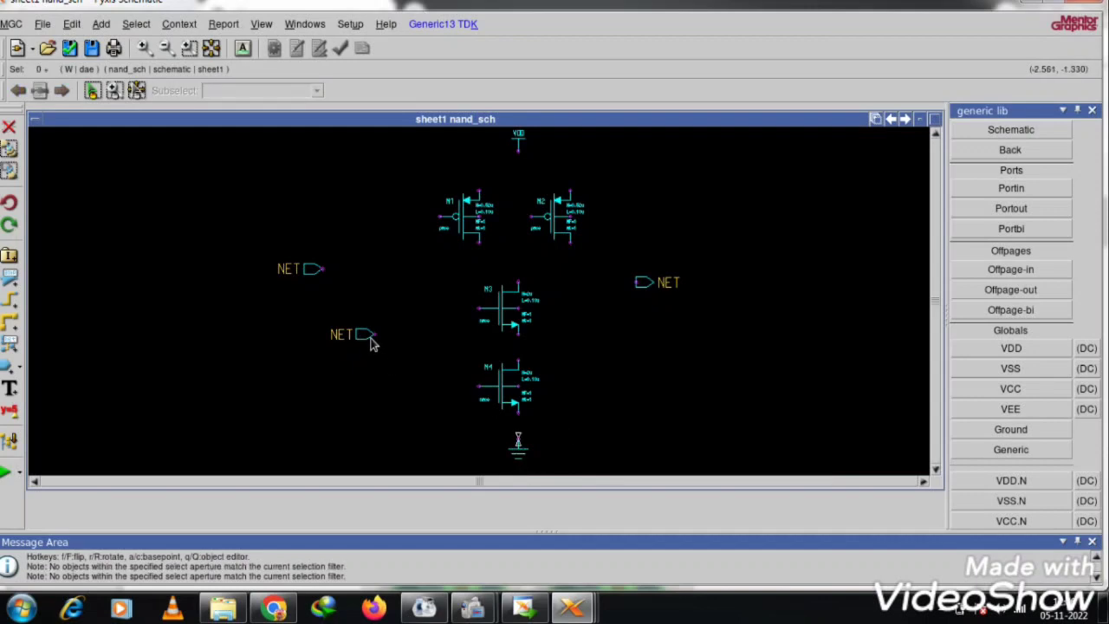
left_click(374, 335)
left_click_drag(374, 336, 413, 335)
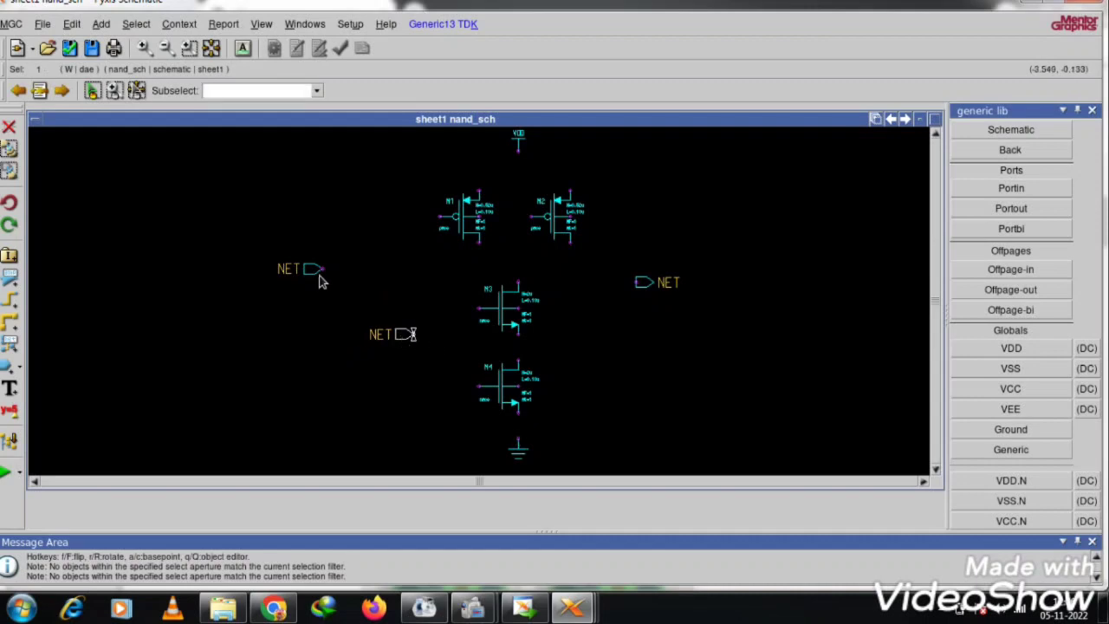
left_click_drag(314, 272, 354, 269)
left_click(680, 414)
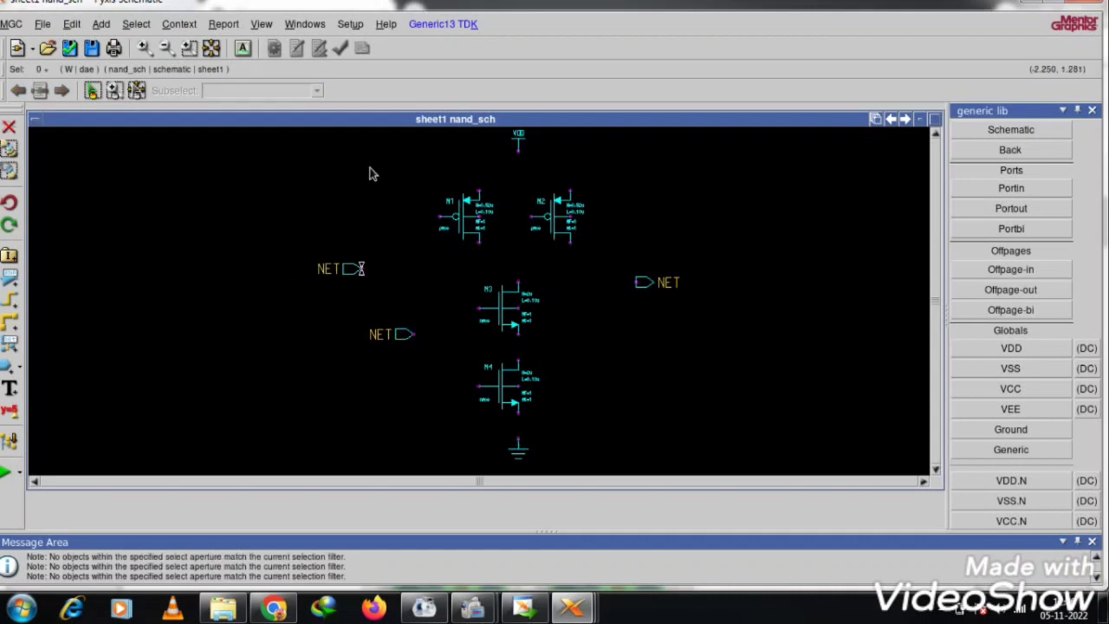
- Move the VDD symbol down closer to the pmos pair and fit the whole schematic in view
left_click(520, 144)
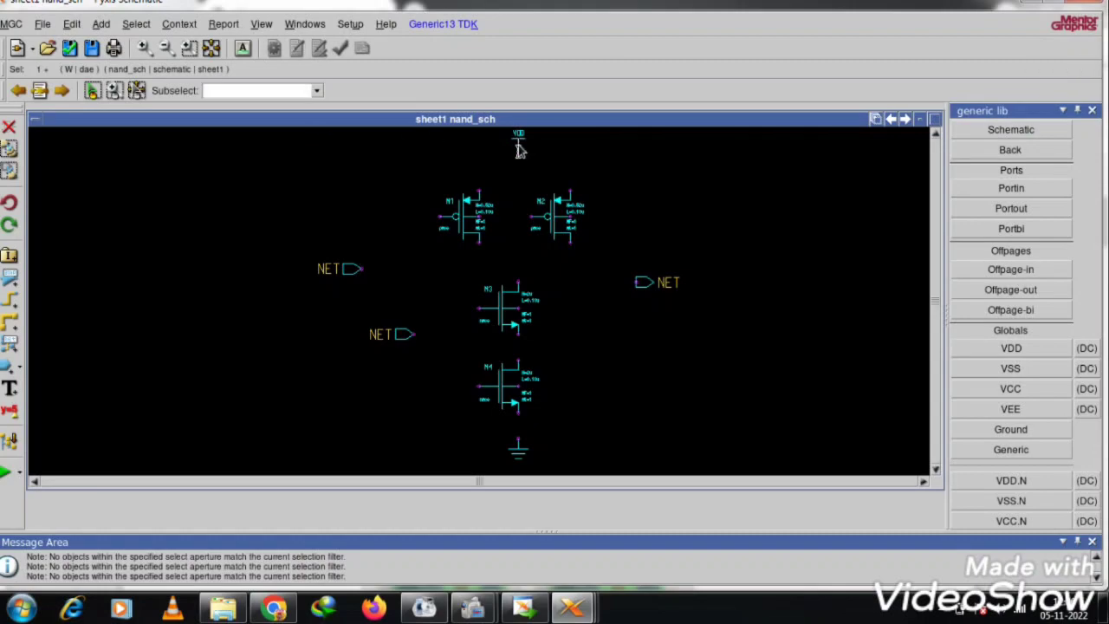
left_click(651, 188)
left_click(212, 49)
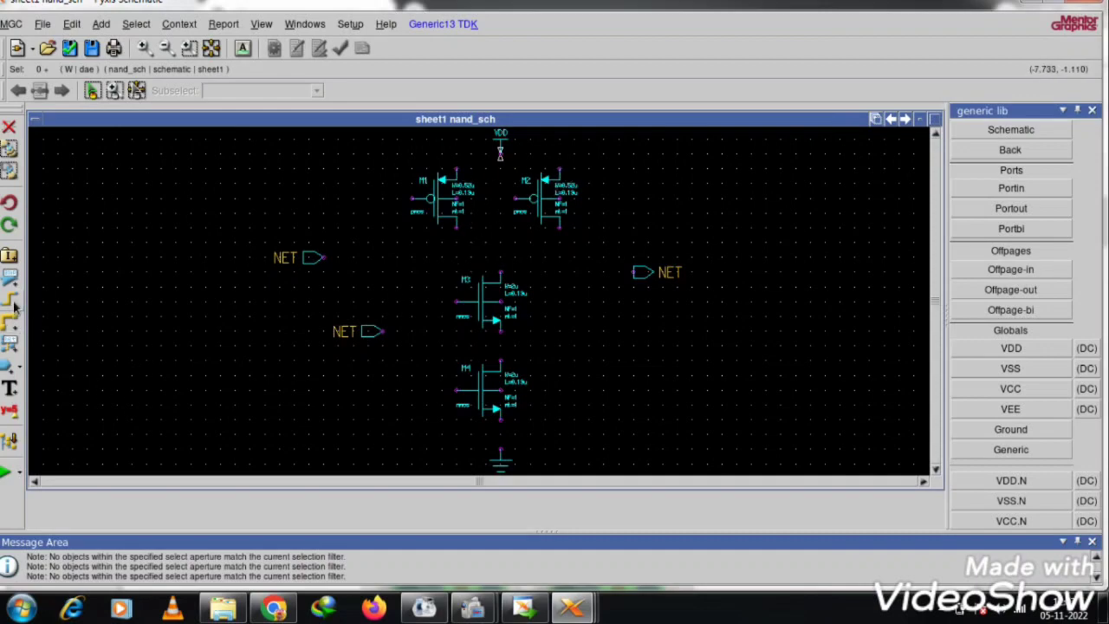
- Wire the drains of M1 and M2 together with a horizontal wire just below the pmos pair
left_click(457, 229)
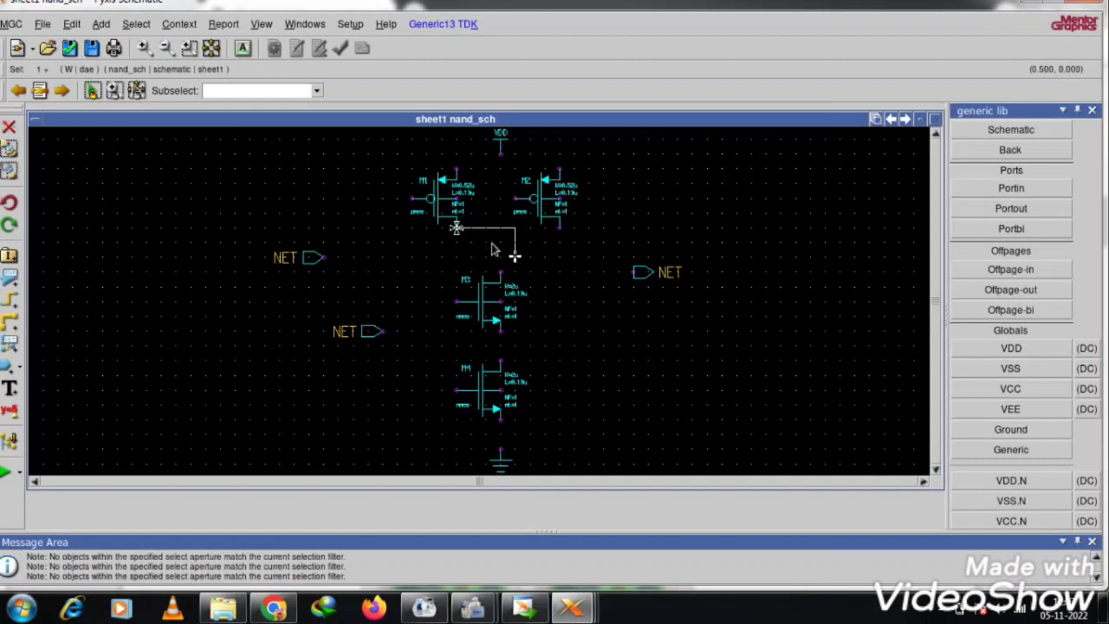
double_click(456, 245)
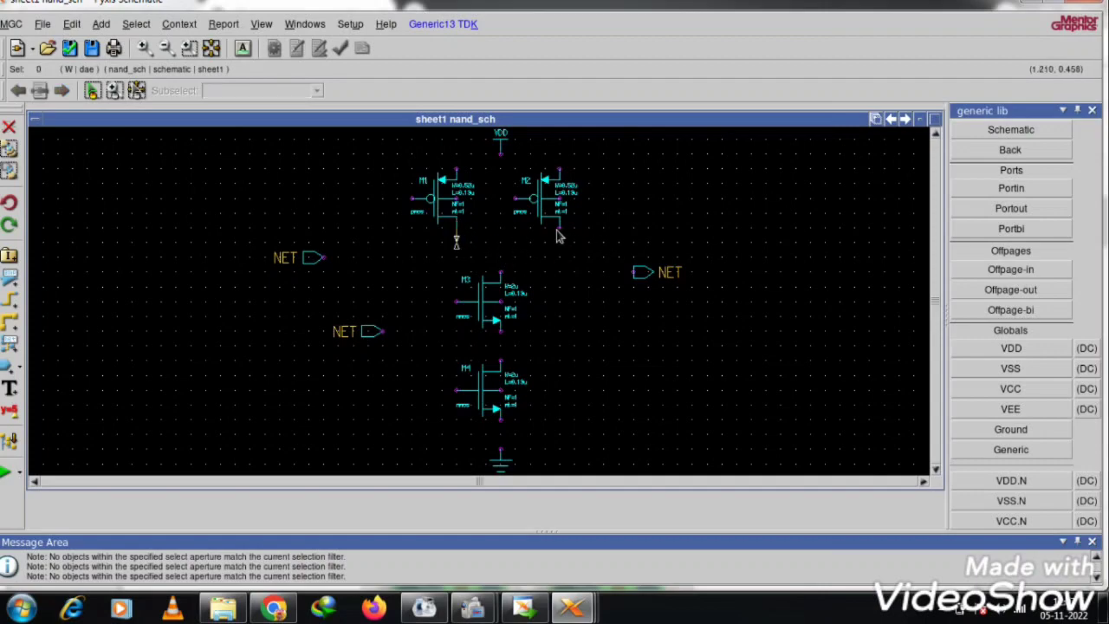
left_click(560, 232)
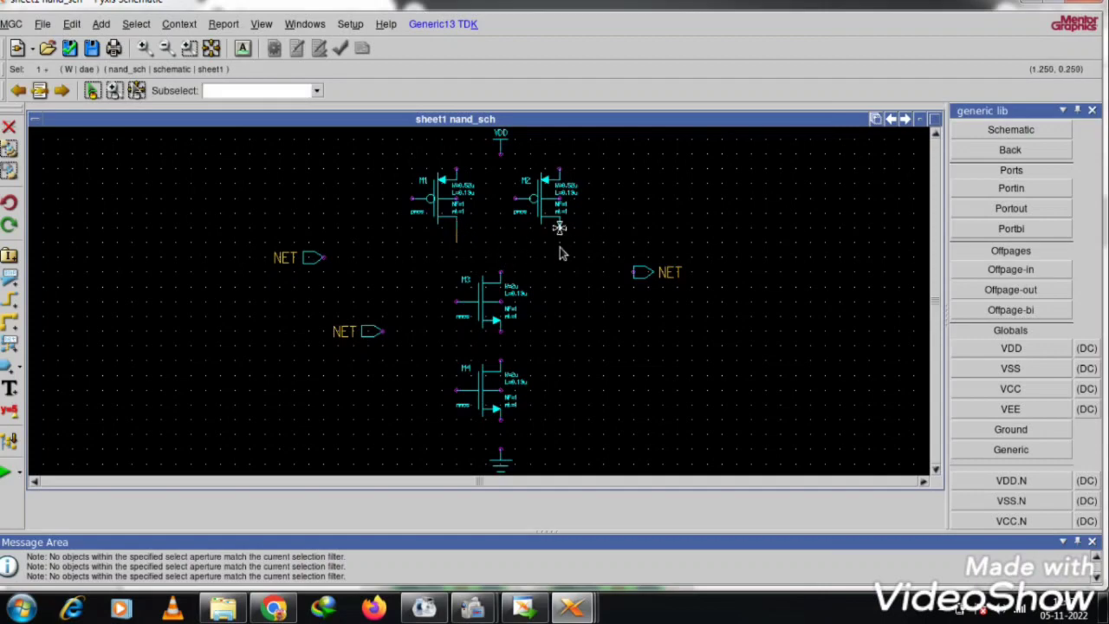
double_click(458, 245)
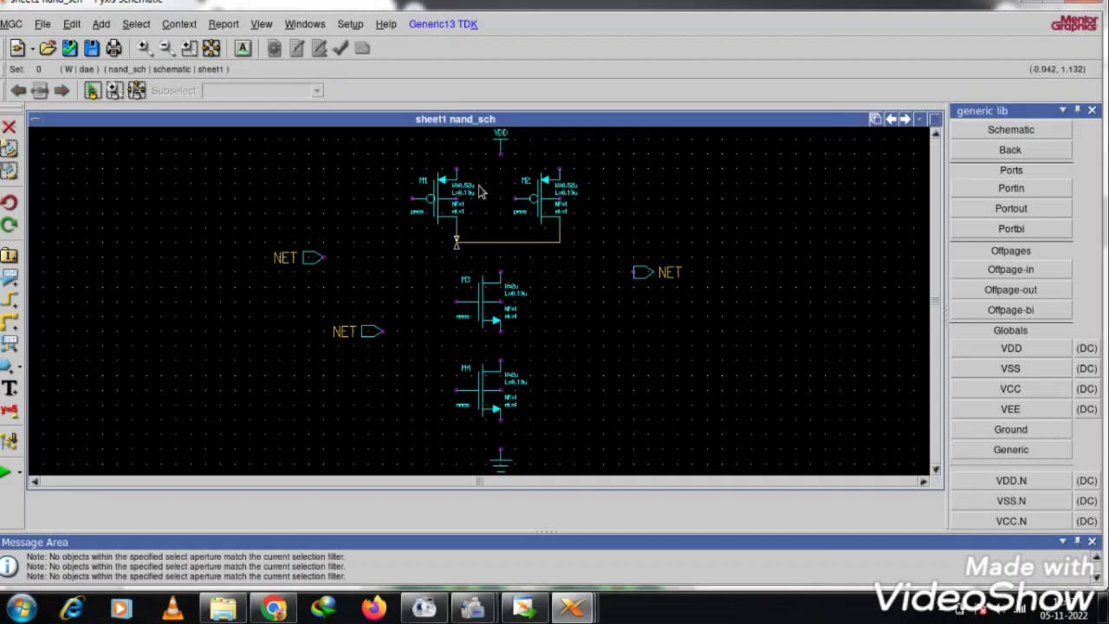
- Wire the sources of M1 and M2 together and straighten the connecting wire so it passes through the VDD pin
left_click(457, 173)
double_click(457, 154)
left_click(458, 155)
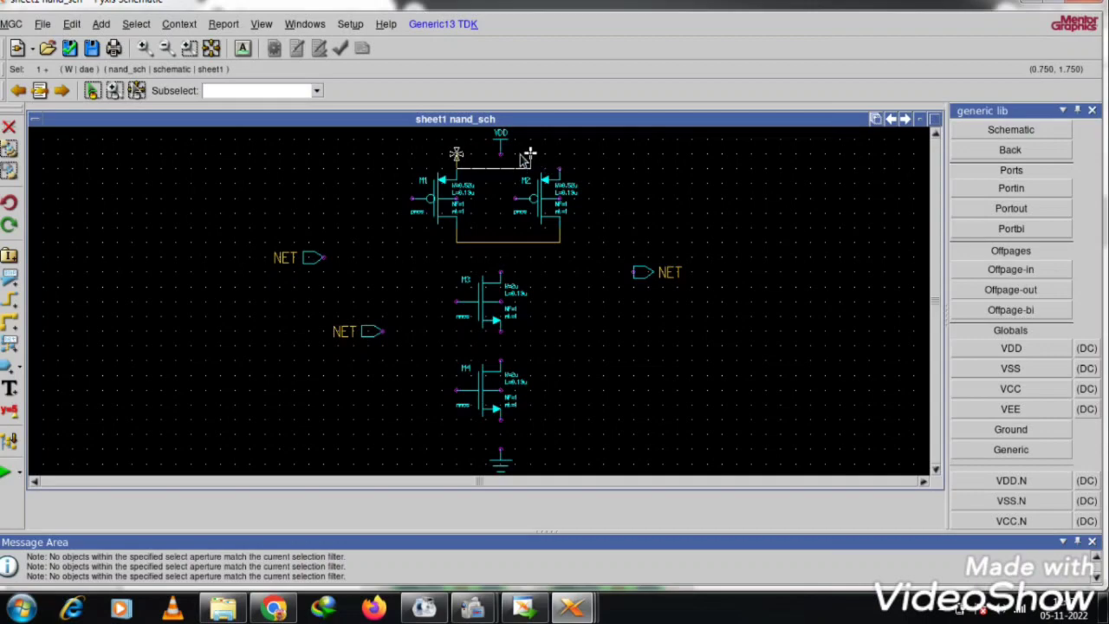
double_click(458, 154)
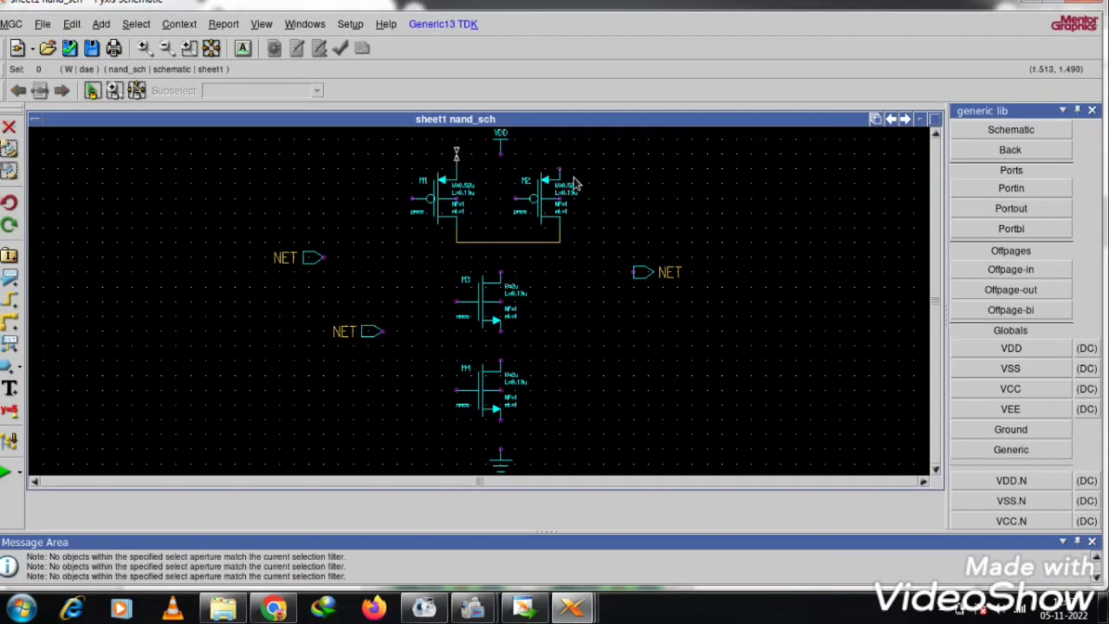
left_click(560, 174)
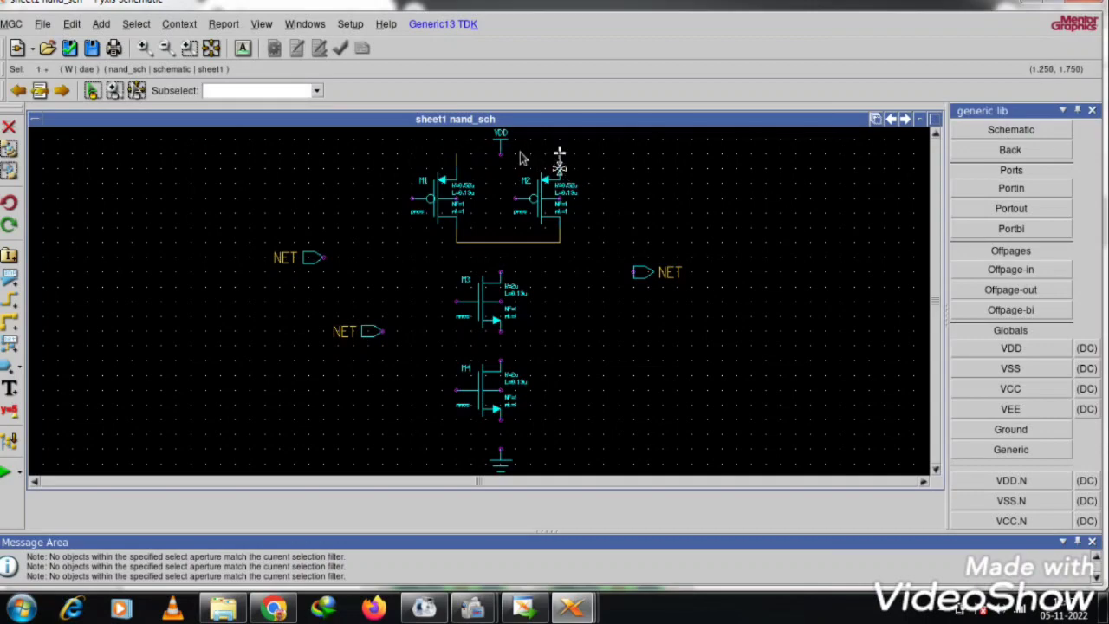
left_click(458, 153)
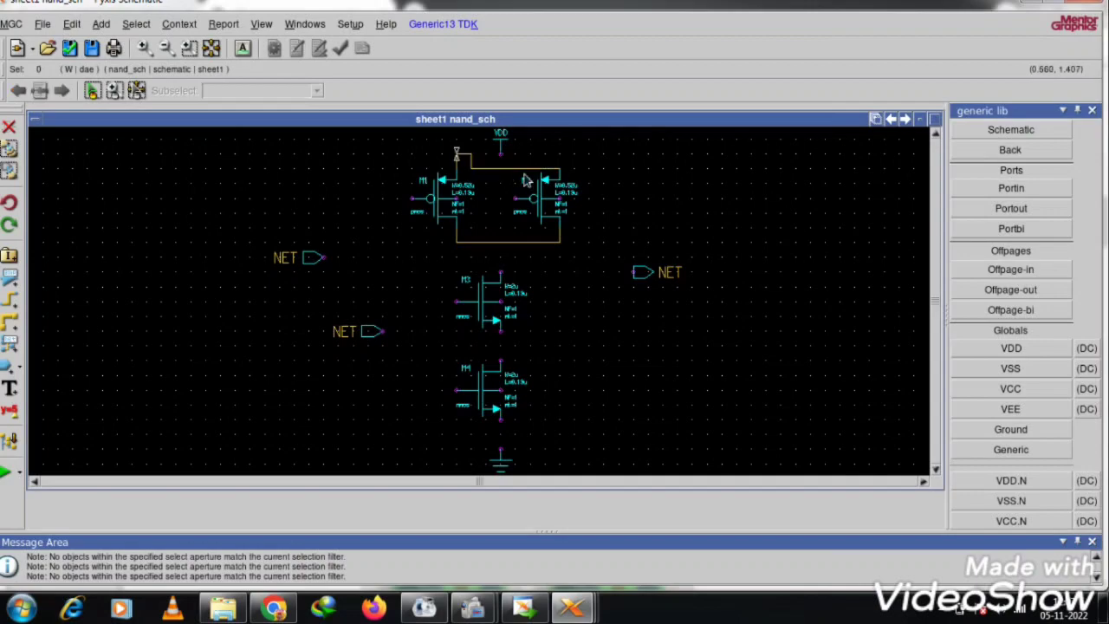
left_click_drag(516, 169, 518, 154)
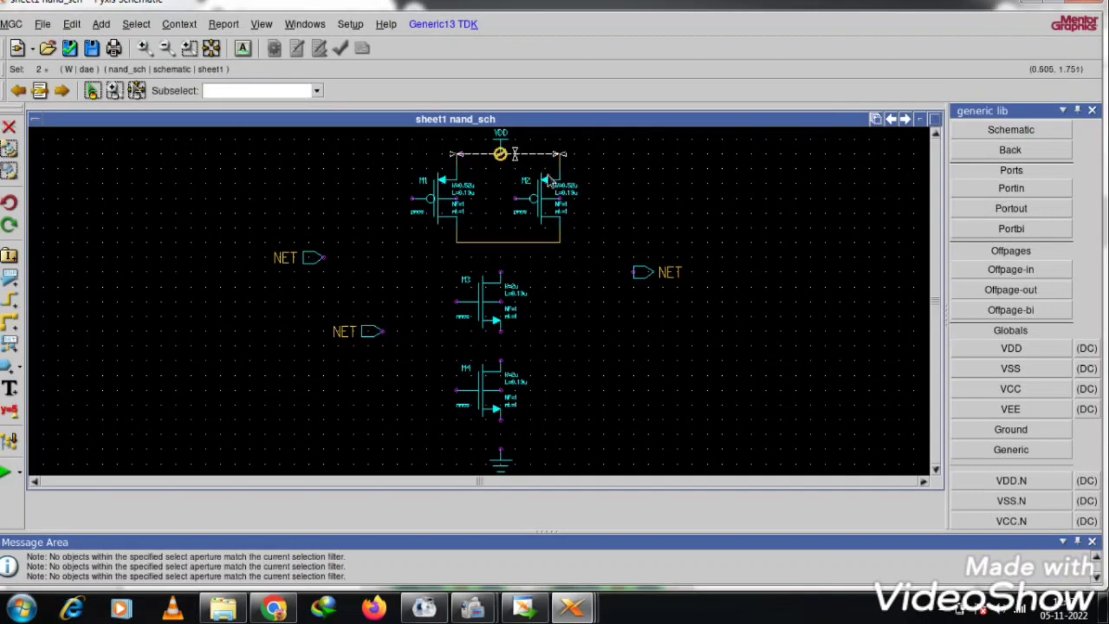
left_click(616, 177)
- Try to reposition the VDD symbol and the wire joining the sources of M1 and M2
left_click(500, 134)
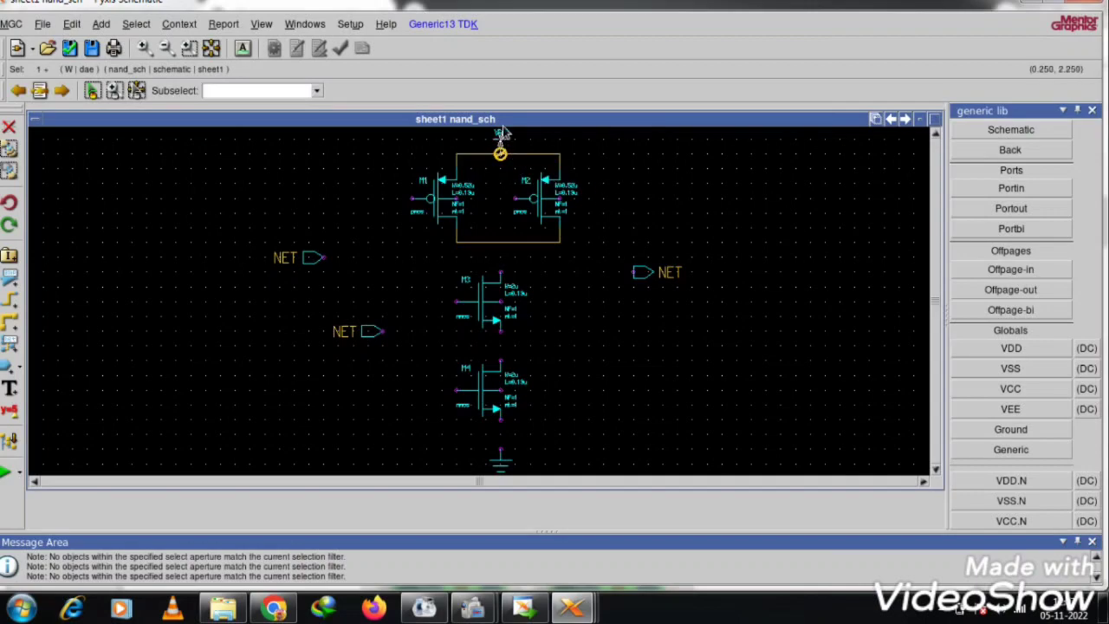
left_click_drag(513, 165, 503, 161)
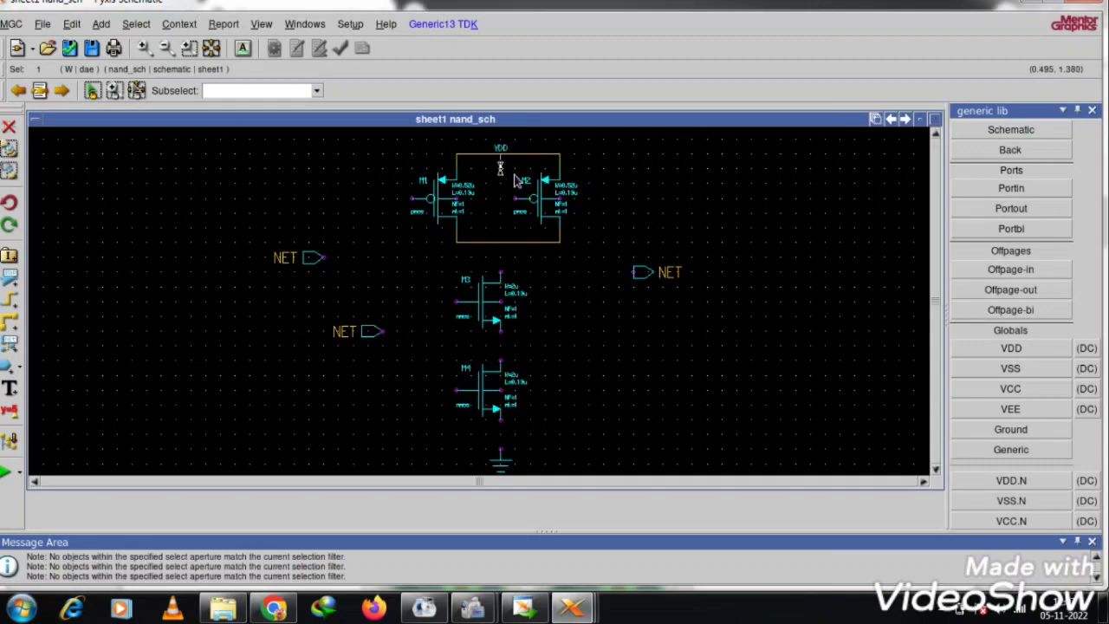
left_click(503, 152)
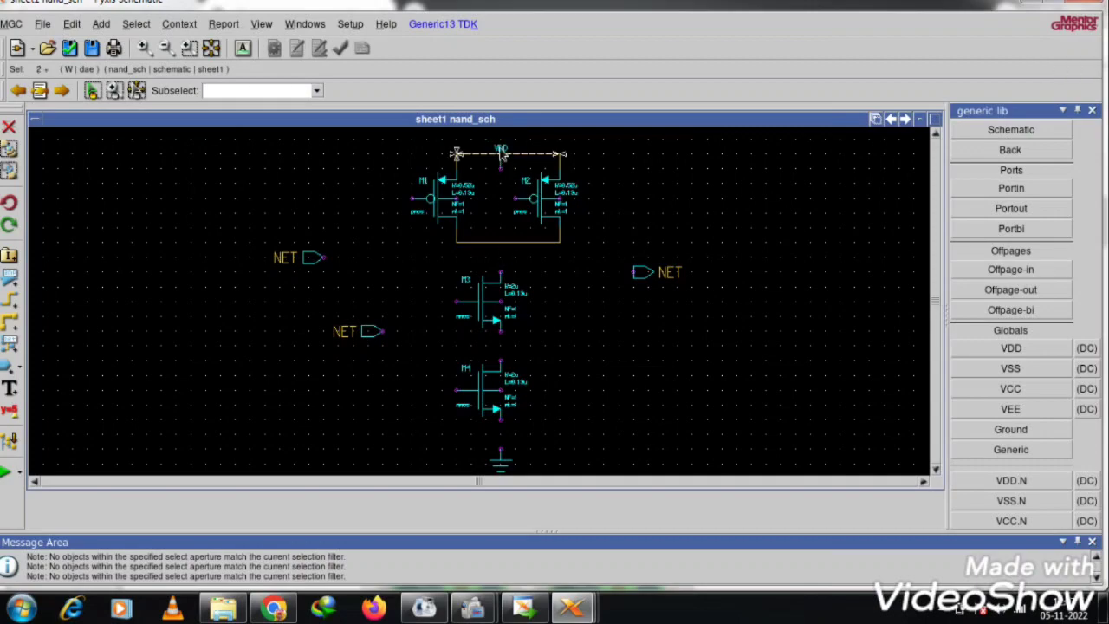
mouse_move(503, 152)
left_mouse_down()
mouse_move(505, 126)
mouse_move(503, 146)
left_mouse_up()
left_click(500, 165)
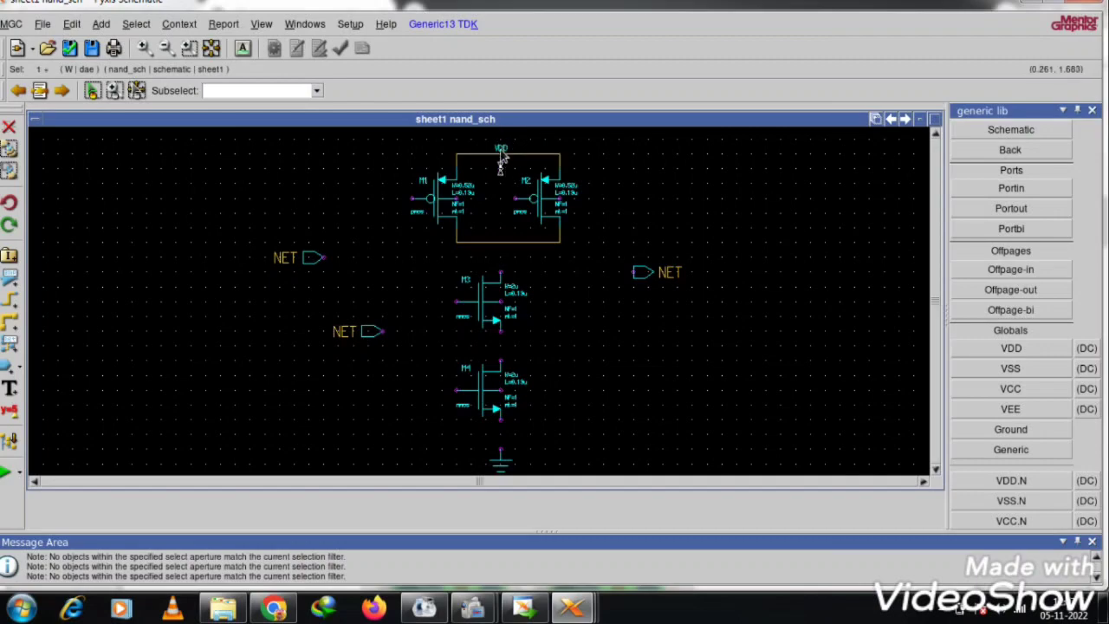
mouse_move(501, 156)
left_mouse_down()
mouse_move(513, 143)
mouse_move(522, 157)
mouse_move(500, 167)
left_mouse_up()
left_click(502, 154)
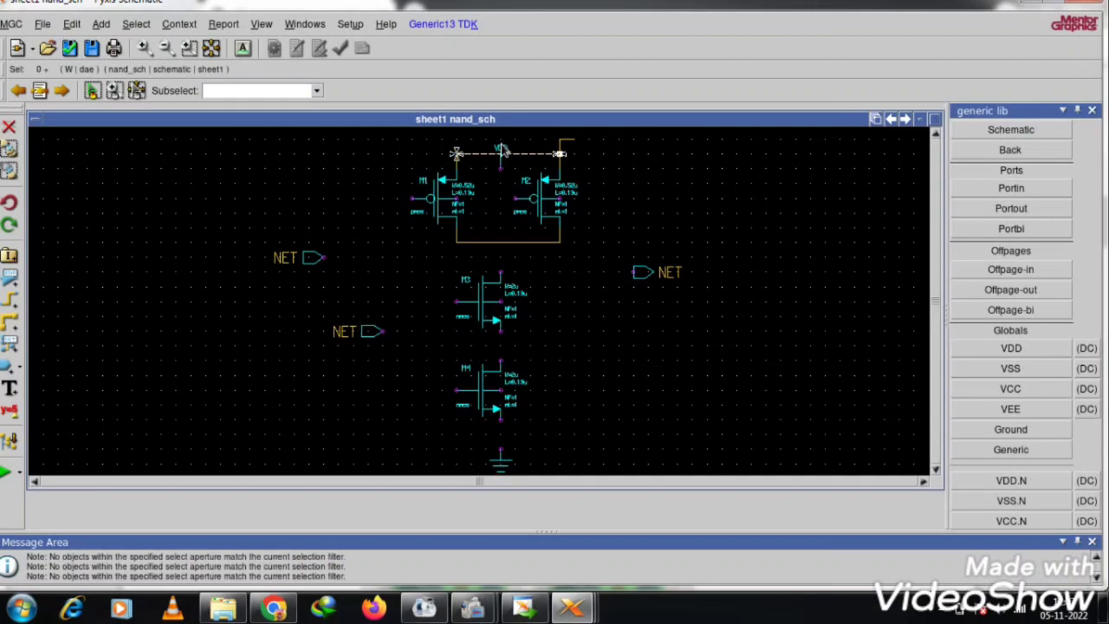
- Delete the horizontal wire between the M1 and M2 sources and the leftover wire pieces above M2
left_click(502, 150)
key("Delete")
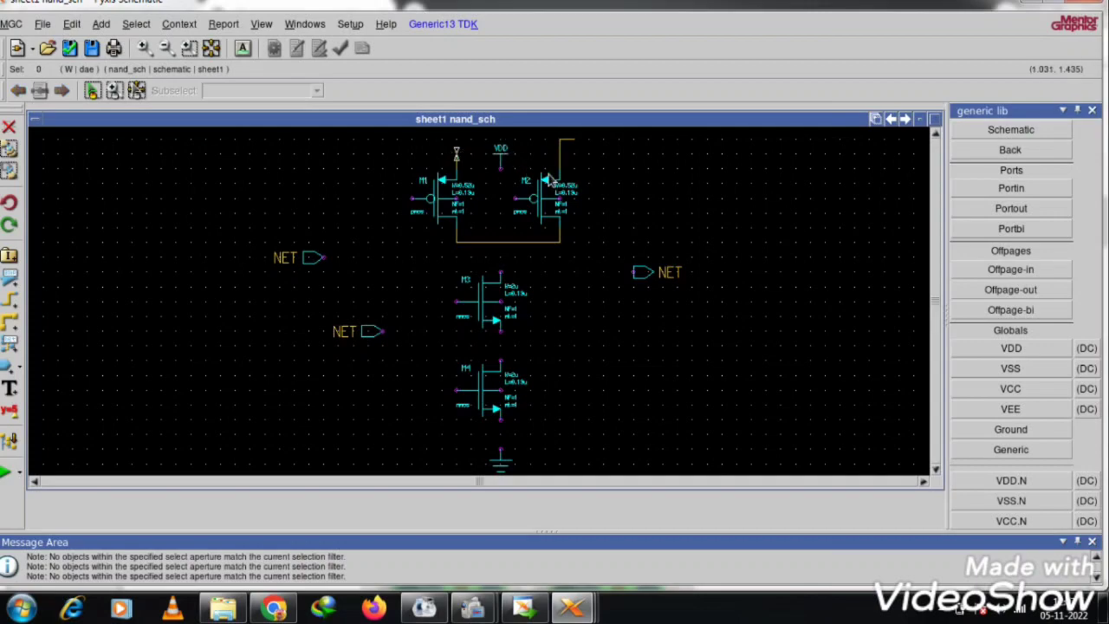
left_click(559, 152)
key("Delete")
left_click(561, 140)
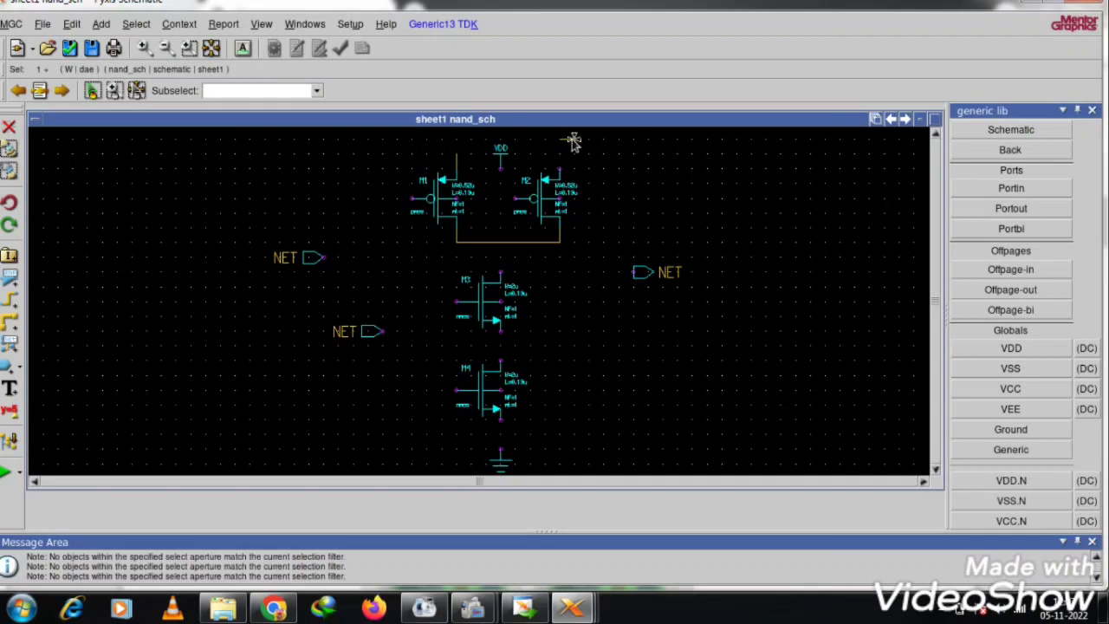
left_click(565, 142)
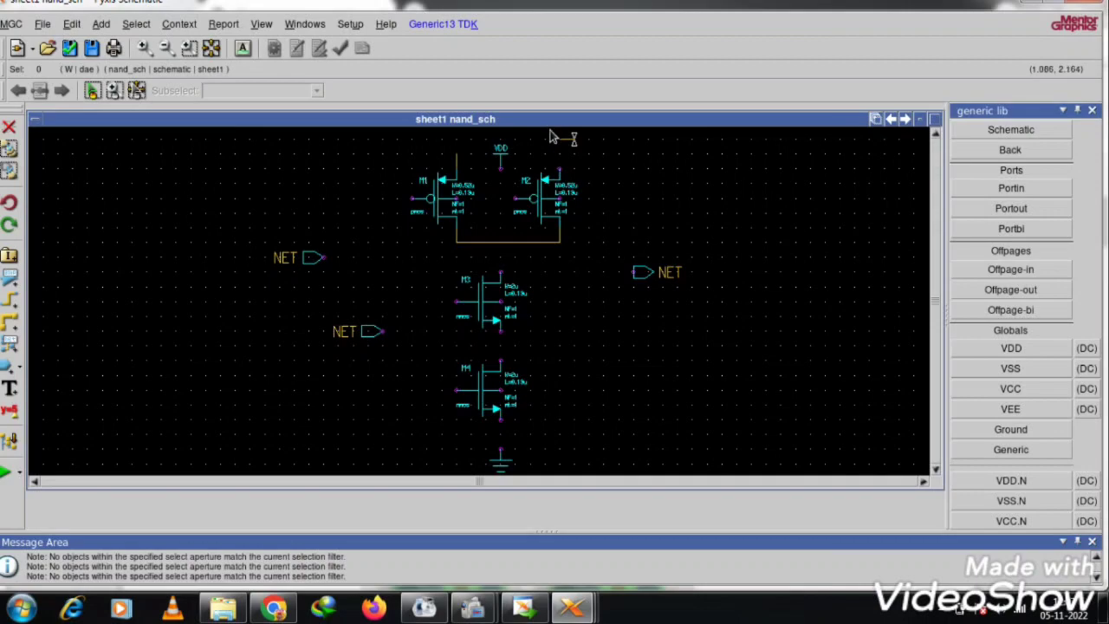
left_click(561, 141)
left_click(574, 154)
left_click(573, 141)
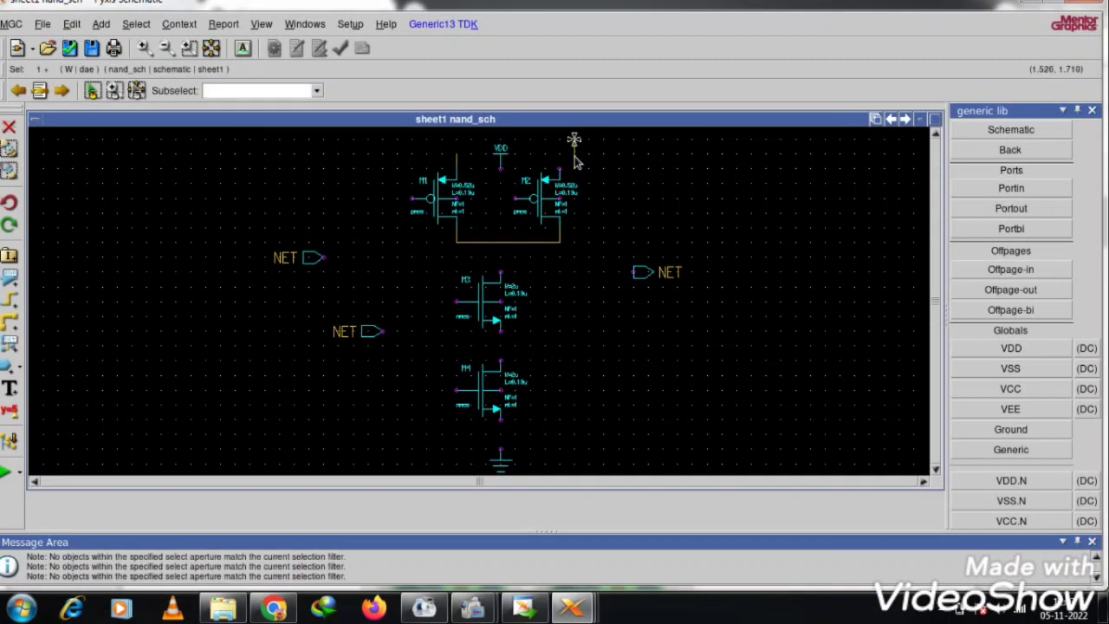
left_click(575, 160)
key("Delete")
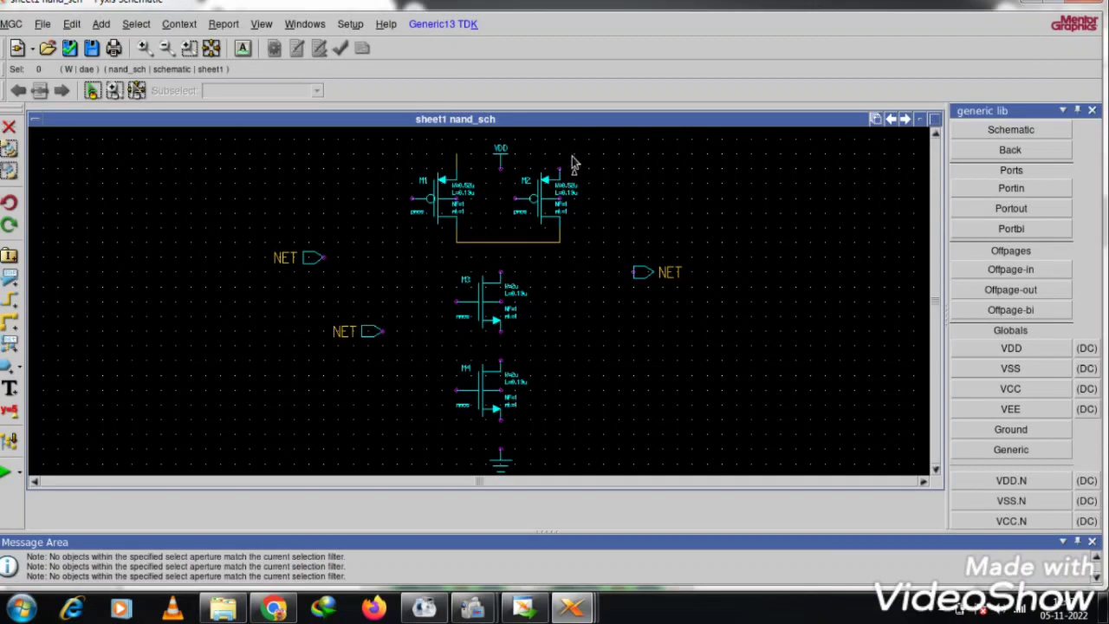
- Move the VDD symbol higher above the pmos pair and wire the sources of M1 and M2 to its net
left_click(501, 153)
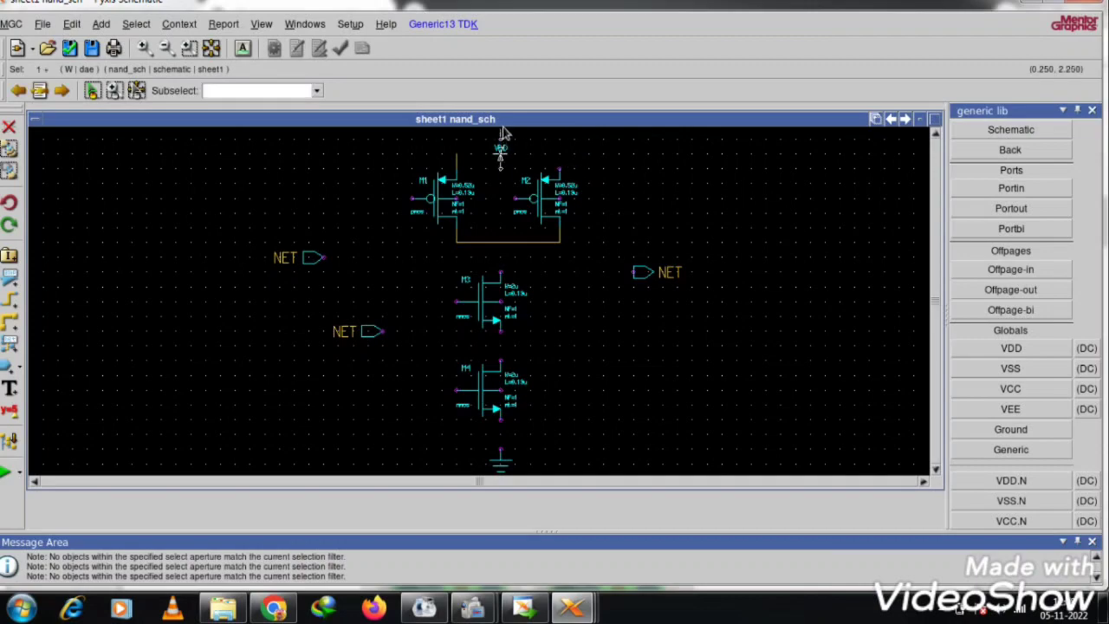
key("Delete")
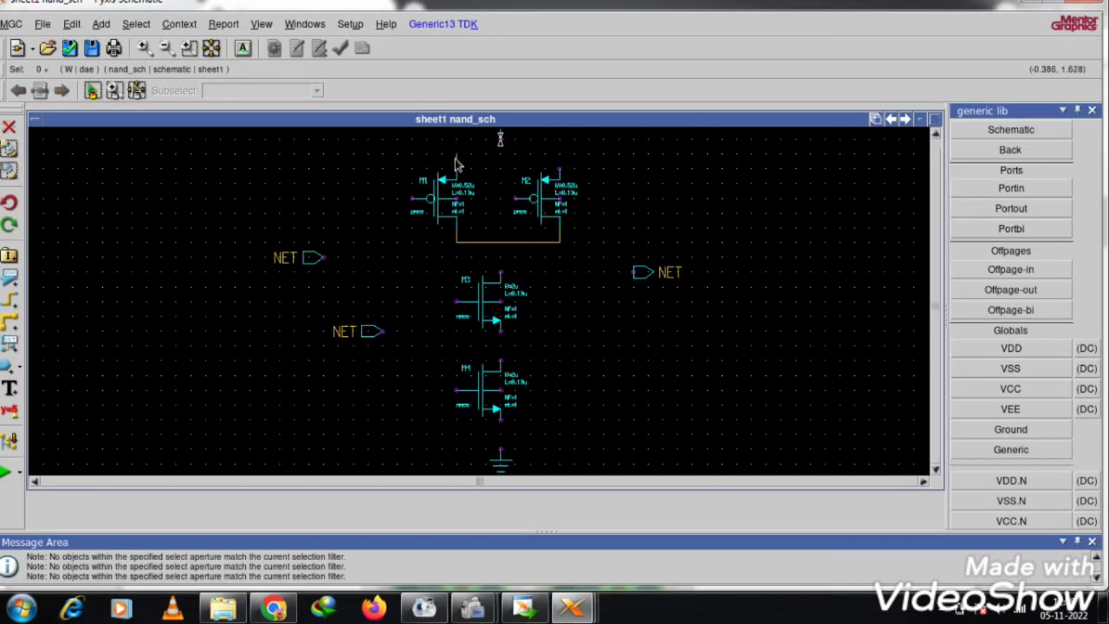
left_click_drag(559, 169, 499, 155)
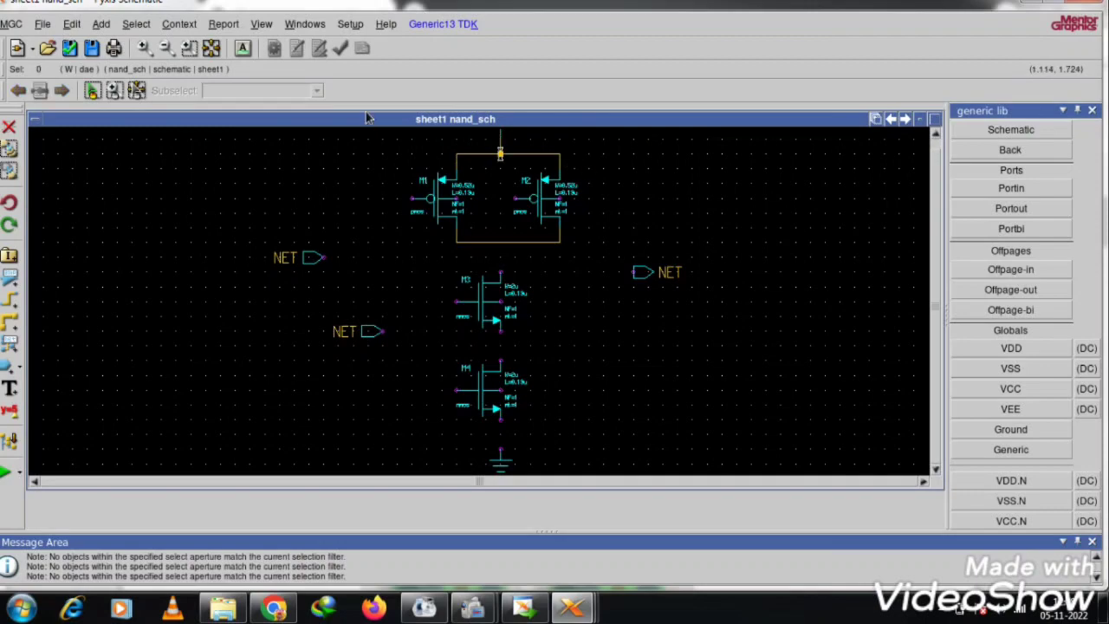
left_click(211, 49)
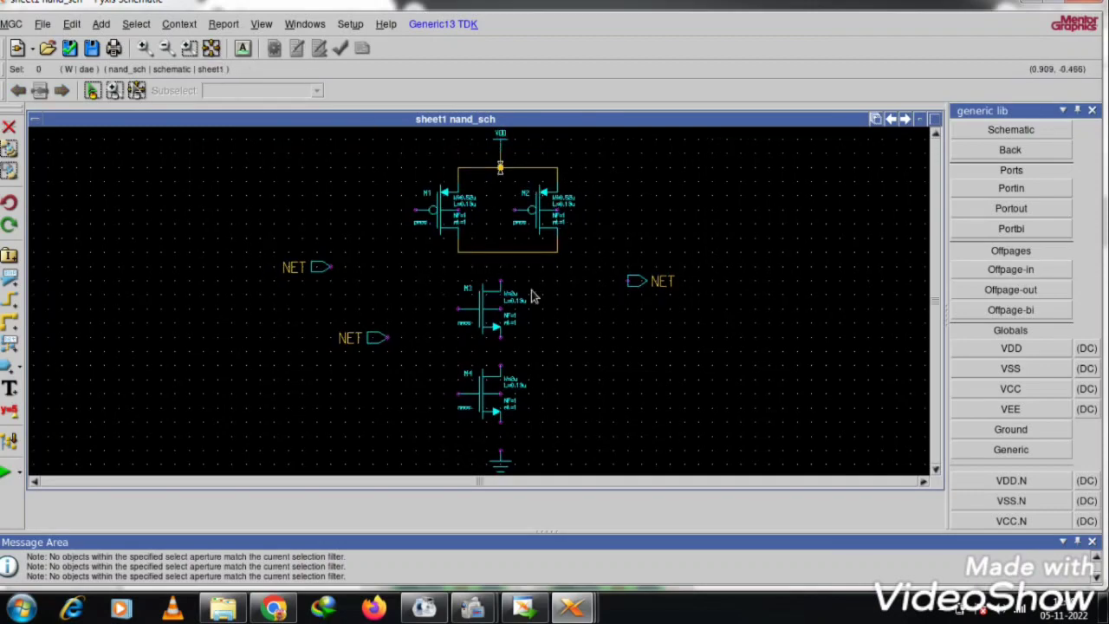
- Wire the nmos stack in series: M3's drain to the pmos drain wire, M3's source to M4's drain, and M4's source to ground
left_click_drag(502, 288, 499, 251)
left_click_drag(503, 345, 501, 369)
left_click_drag(500, 423, 500, 452)
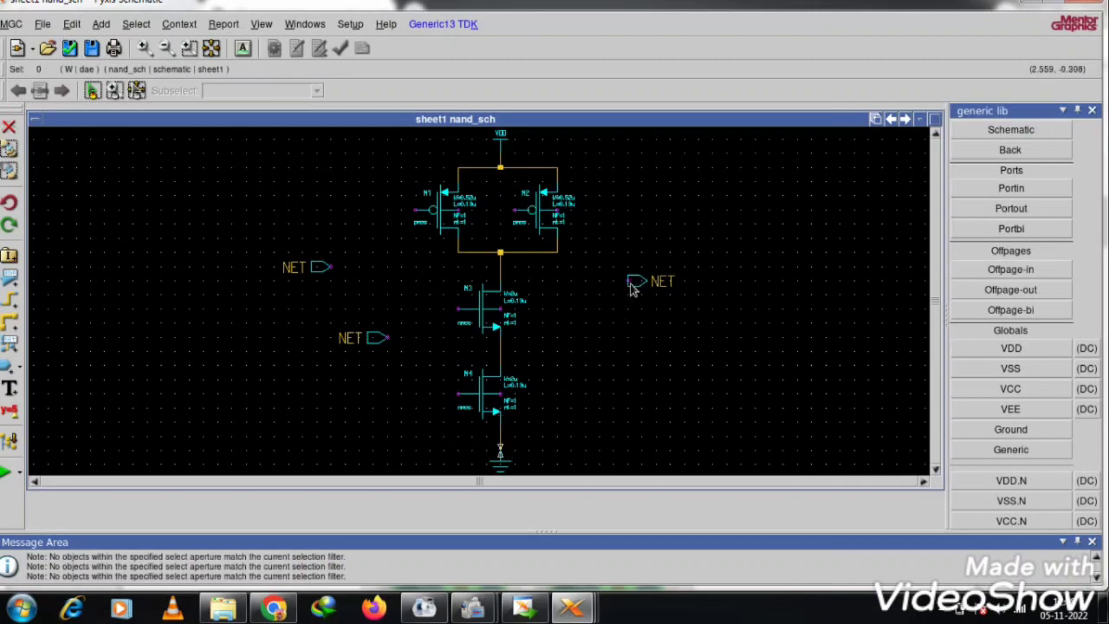
- Wire the output port to the node above M3 and shift the port up one grid row and outward
left_click_drag(628, 284, 505, 276)
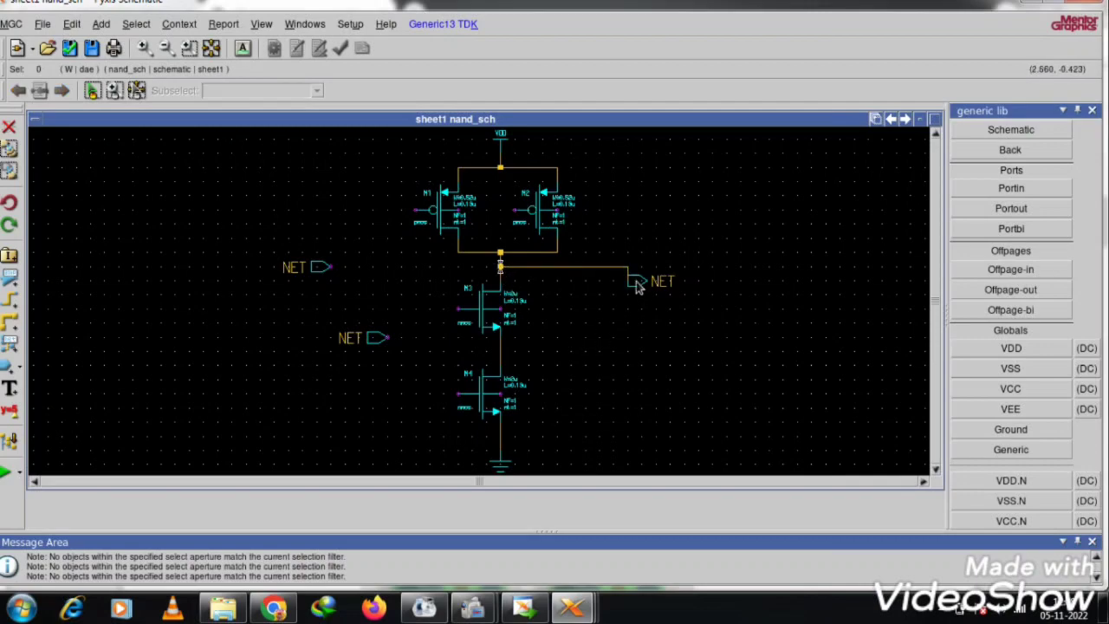
left_click(636, 282)
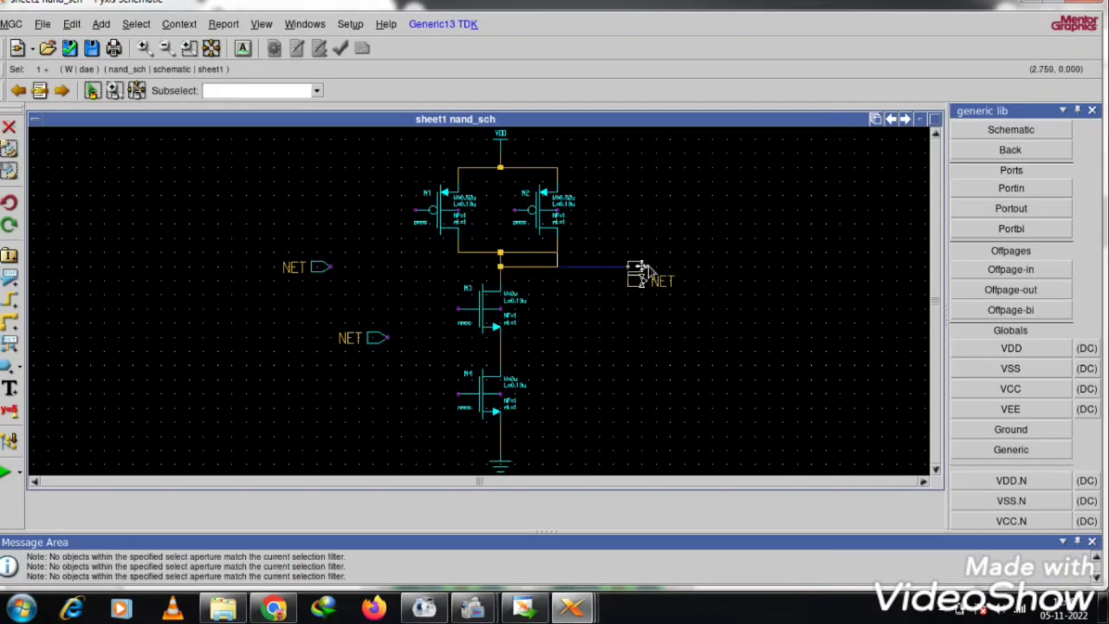
left_click(640, 267)
left_click(579, 302)
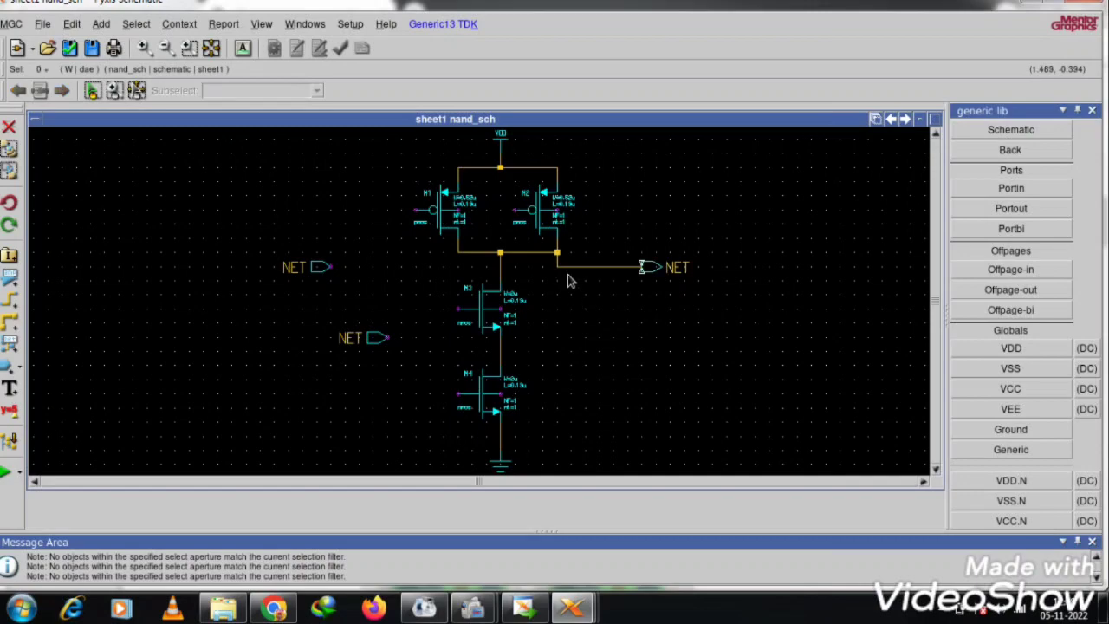
- Delete the misrouted output port wire and the wire segments between M2's drain and the node above M3
left_click(559, 265)
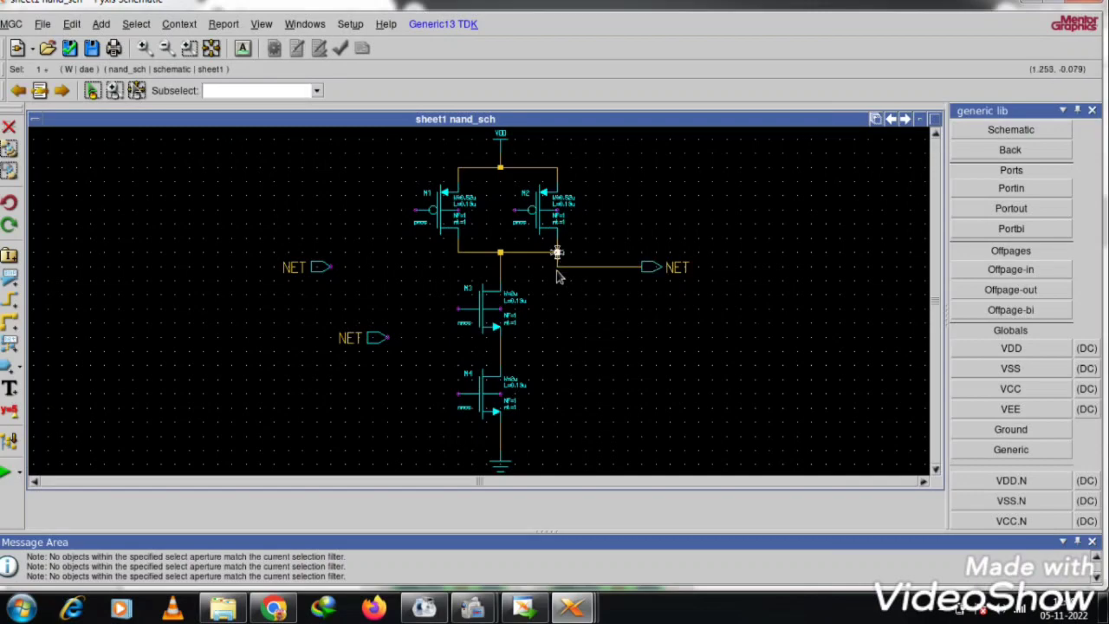
left_click(606, 268)
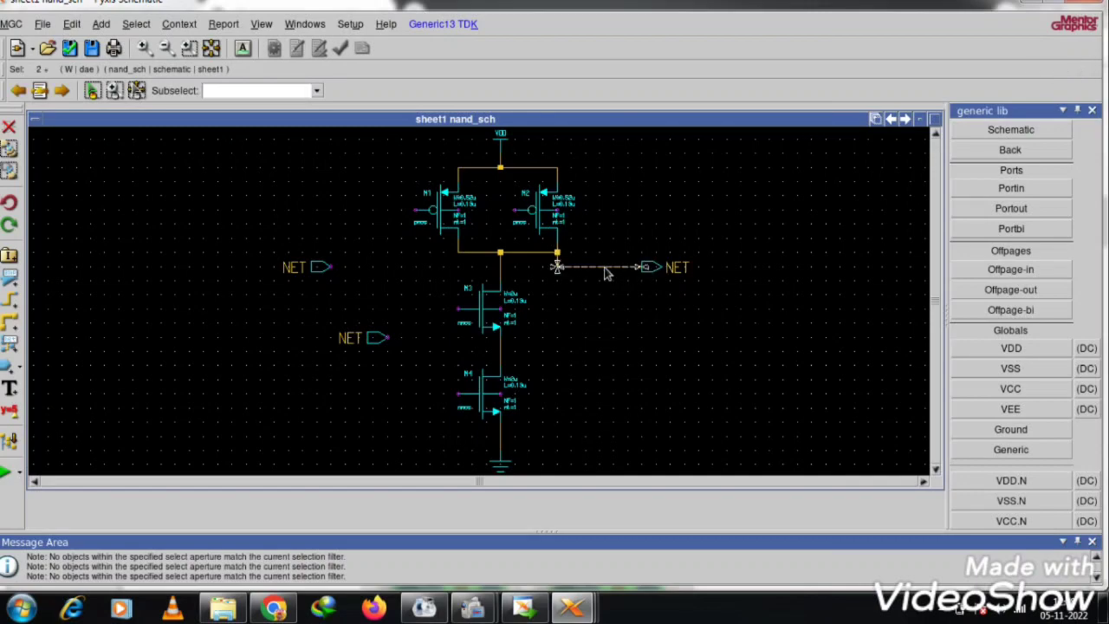
left_click_drag(606, 273, 548, 260)
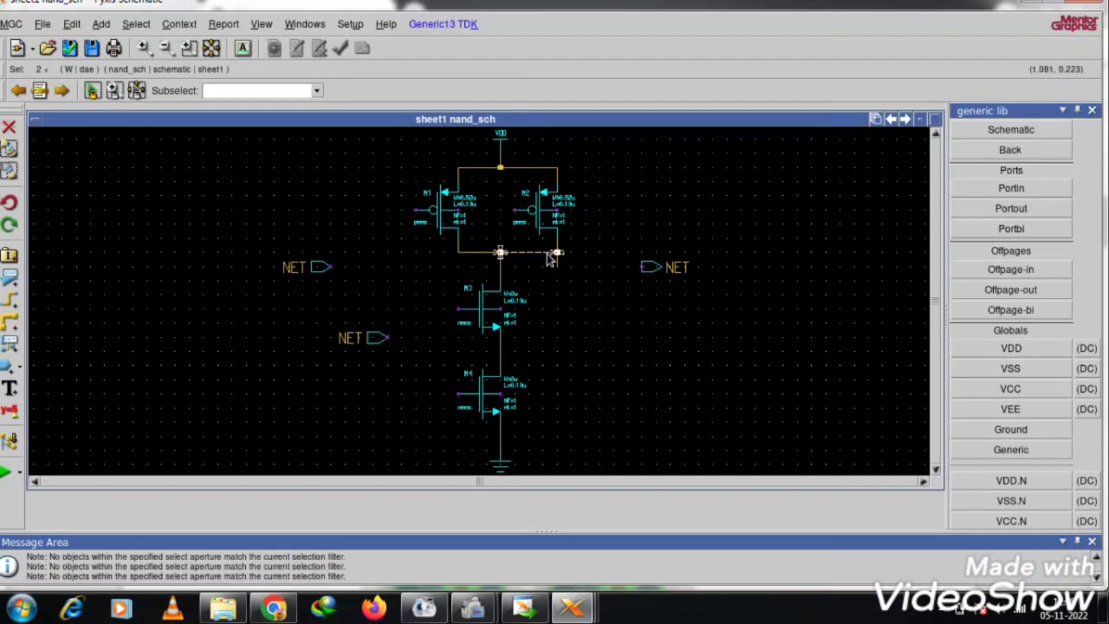
key("Delete")
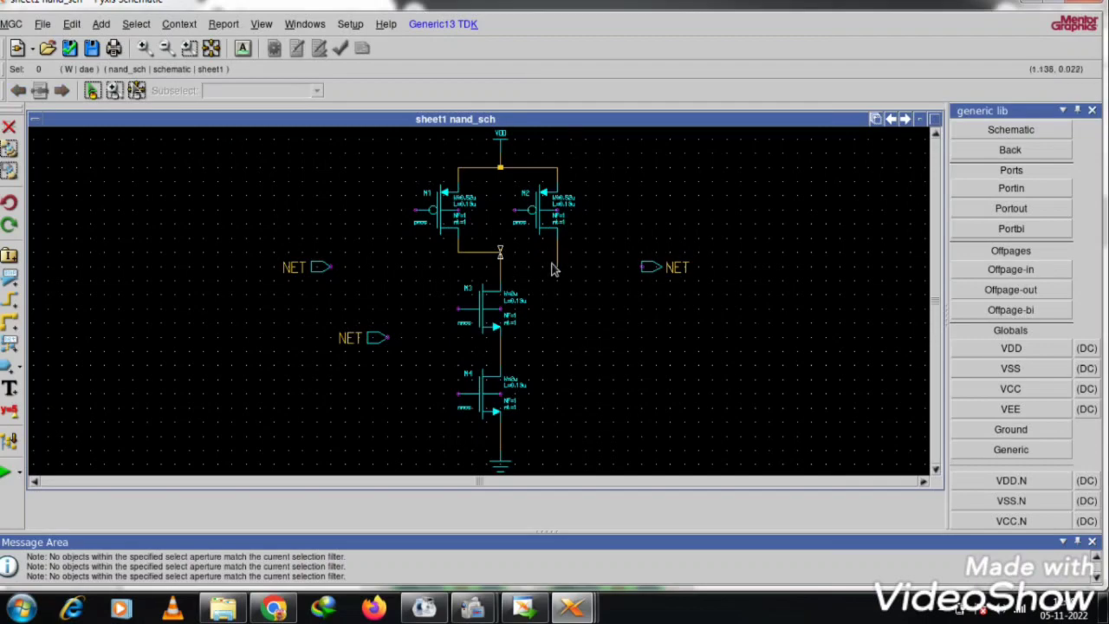
left_click_drag(559, 251, 557, 266)
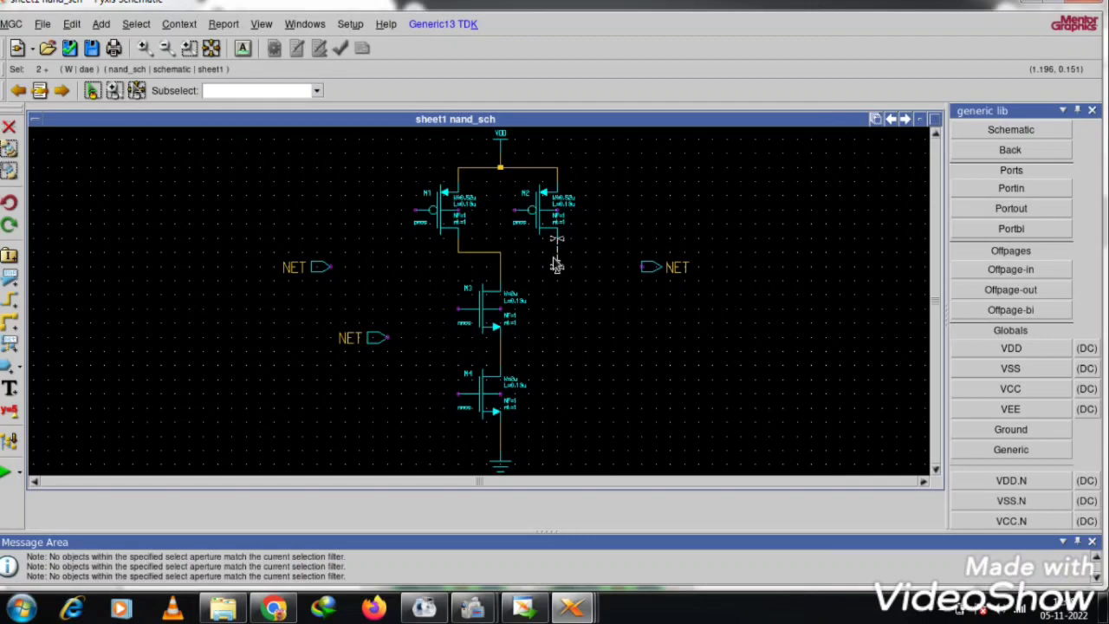
key("Delete")
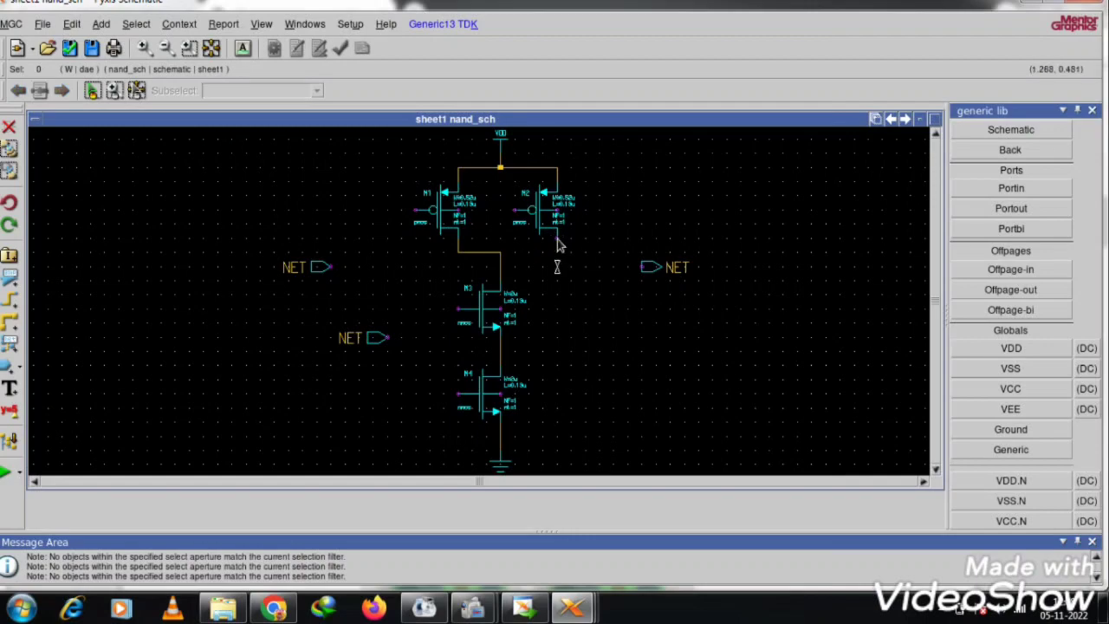
- Rewire M2's drain to the node above M3 and straighten the wire level with M1's drain wire
left_click_drag(557, 240, 504, 258)
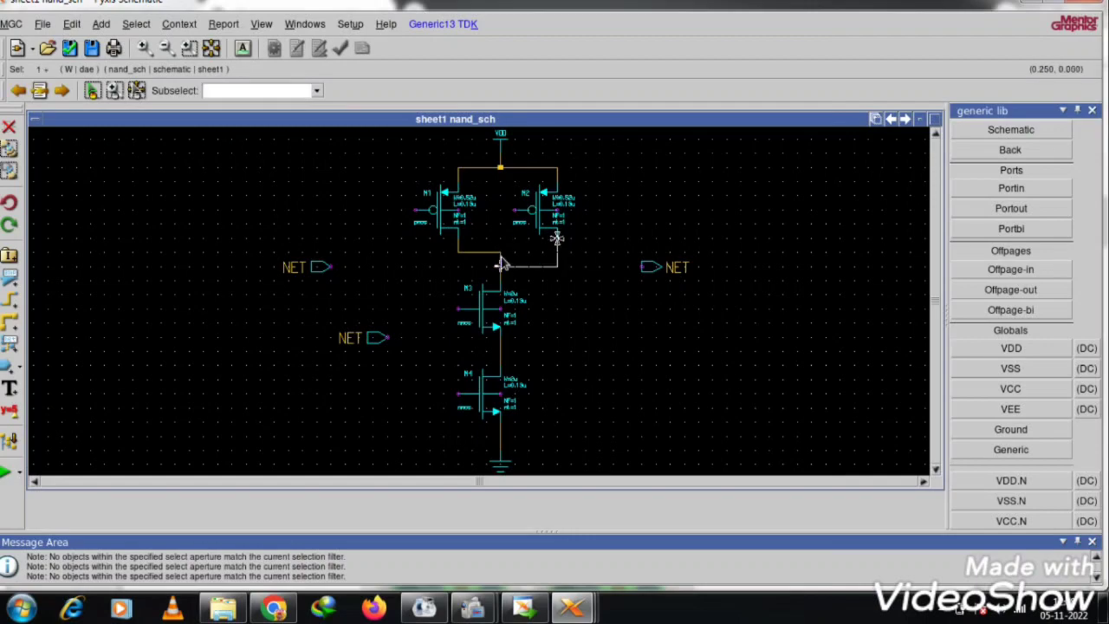
left_click(518, 253)
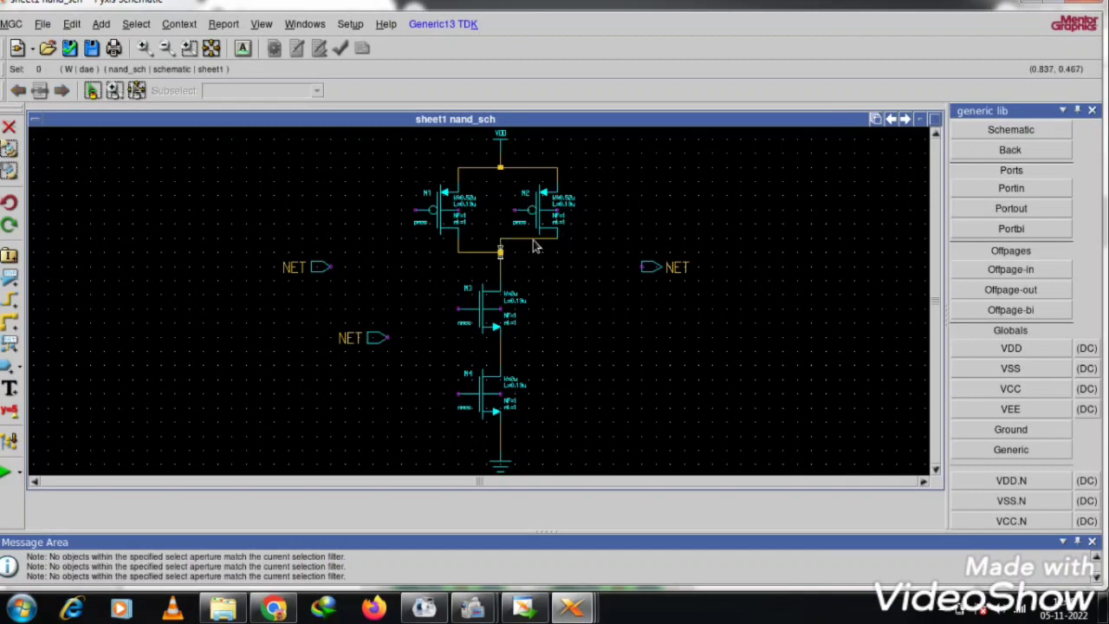
left_click(535, 250)
left_click(598, 299)
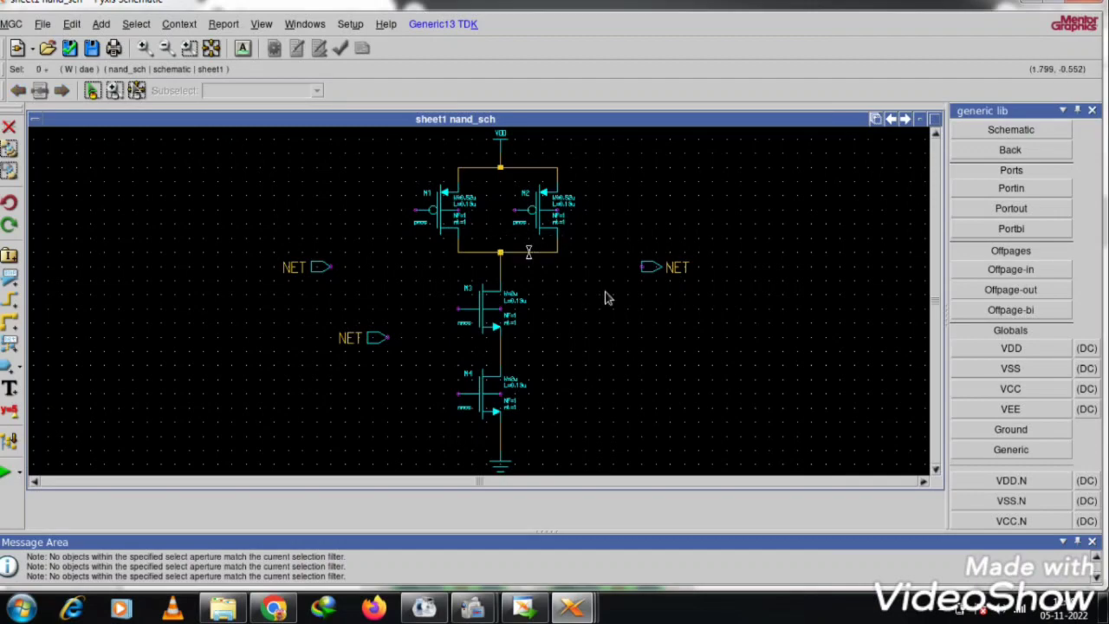
- Move the output port down one grid row and closer to the transistors
left_click(643, 270)
left_click_drag(638, 275, 596, 290)
left_click(554, 341)
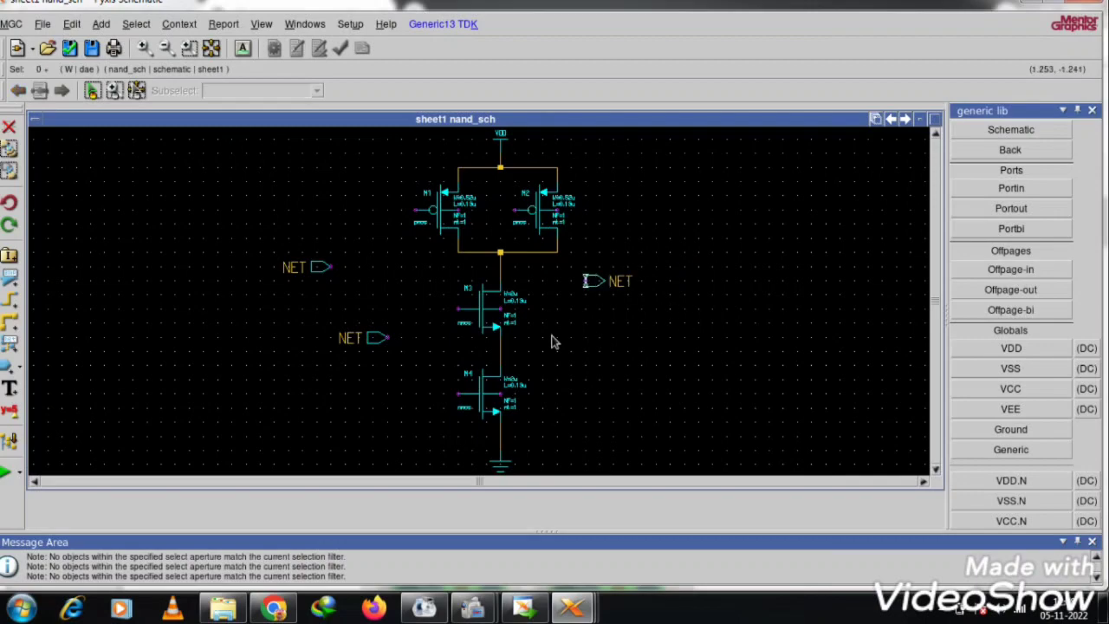
- Shift M3 down one grid row and wire the output port straight across to M3's drain wire
left_click(492, 319)
left_click_drag(492, 319, 494, 336)
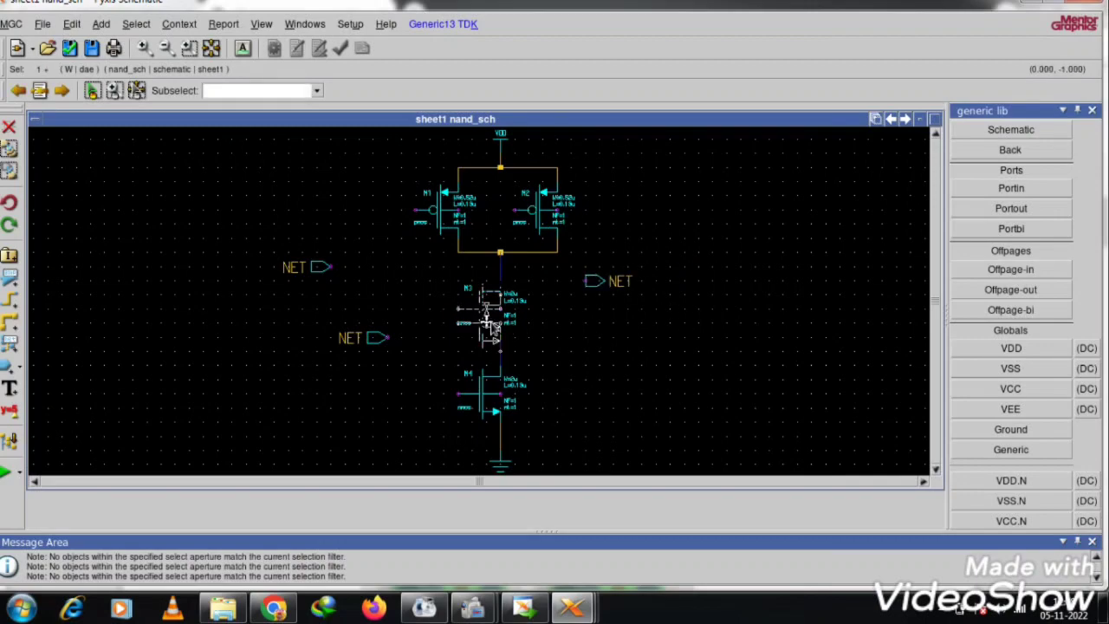
left_click(586, 347)
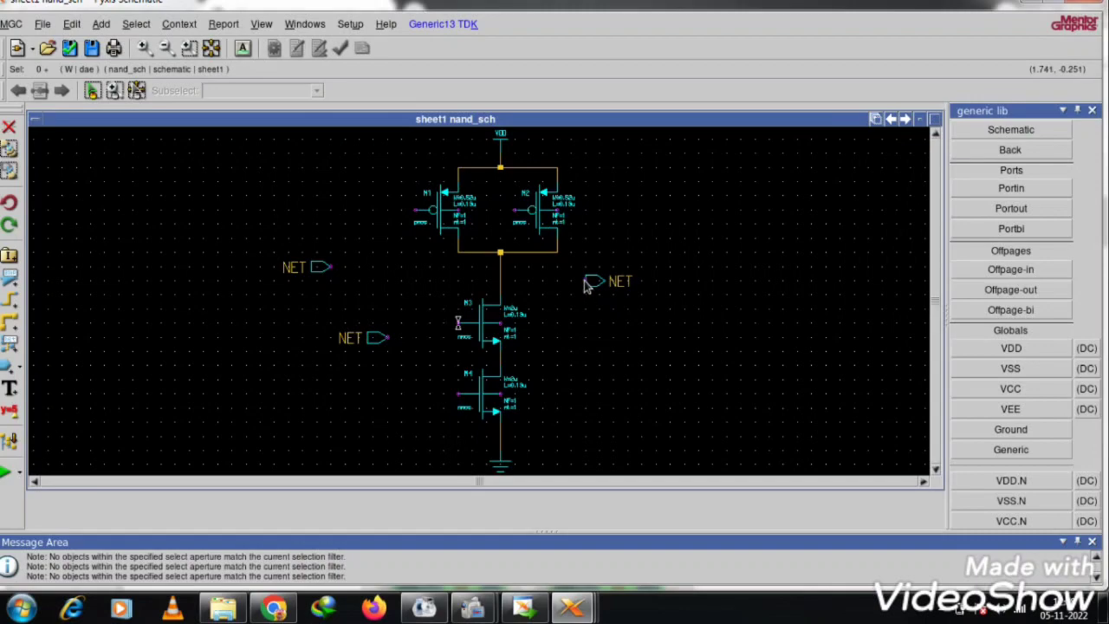
left_click_drag(585, 282, 500, 281)
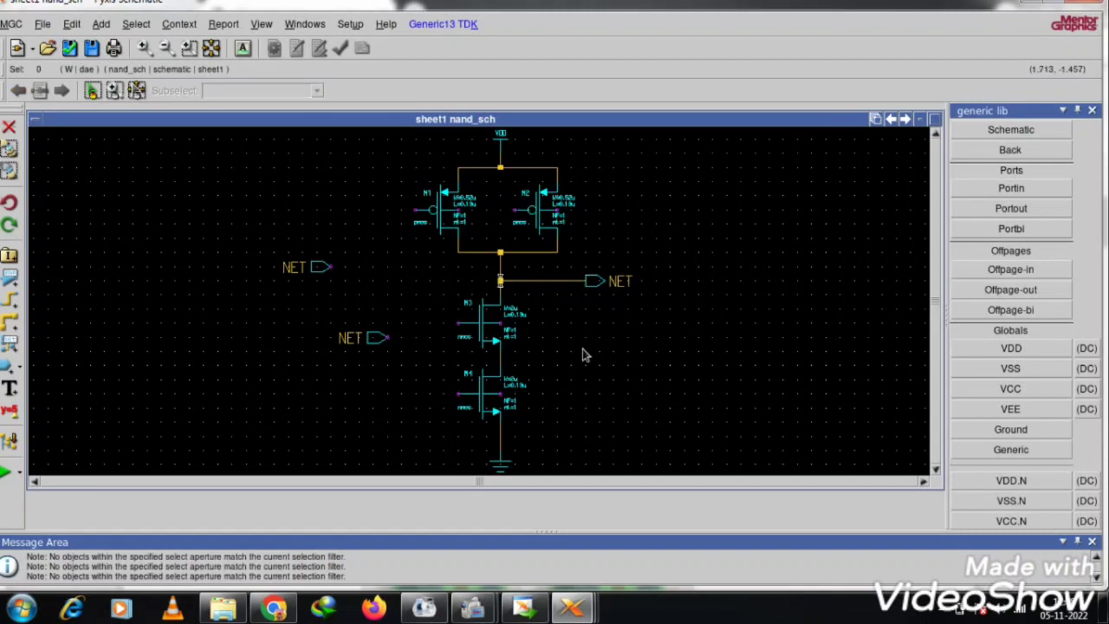
- Align the upper input port with M1's gate and the lower one with M4's gate, wiring the lower port to M4's gate
left_click_drag(317, 270, 349, 212)
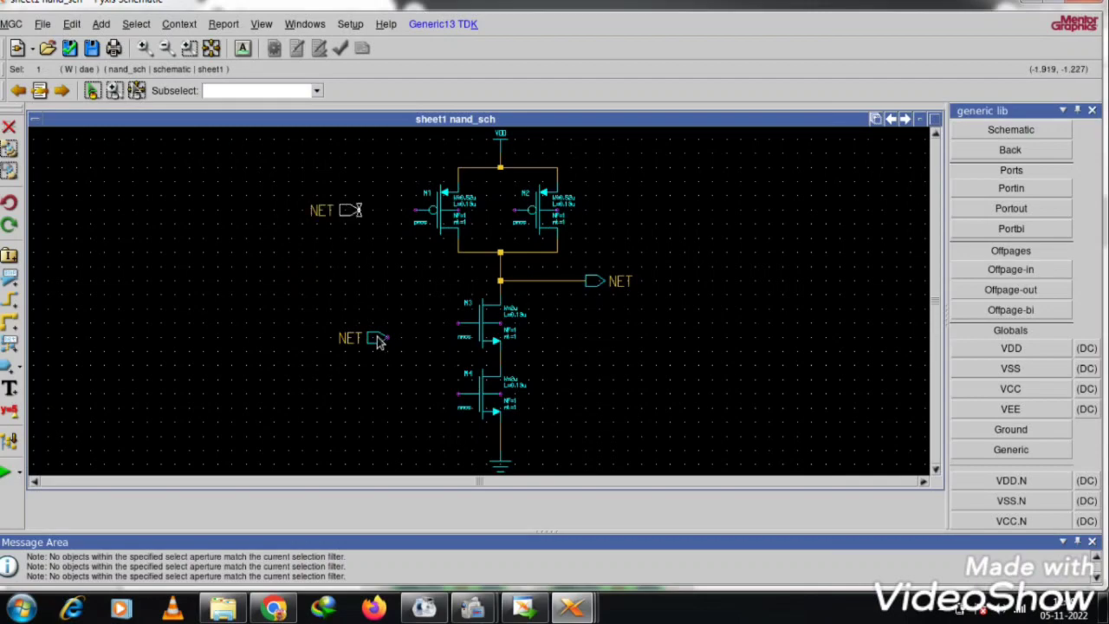
left_click_drag(377, 344, 417, 395)
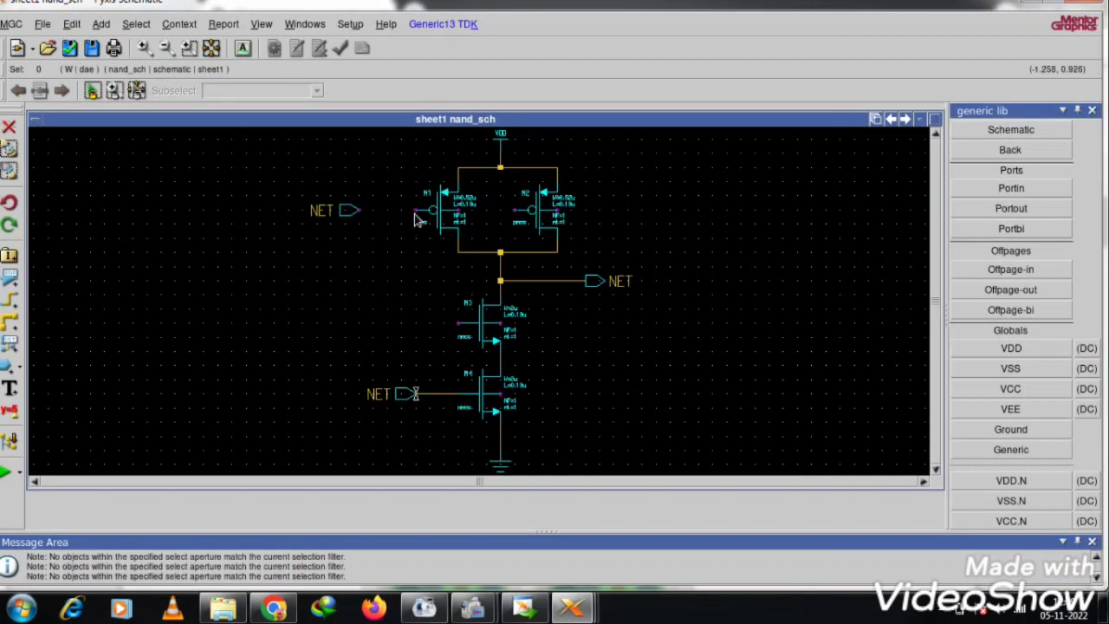
- Wire M1's gate to the upper input port and connect M3's gate to that same wire
left_click_drag(416, 220, 357, 210)
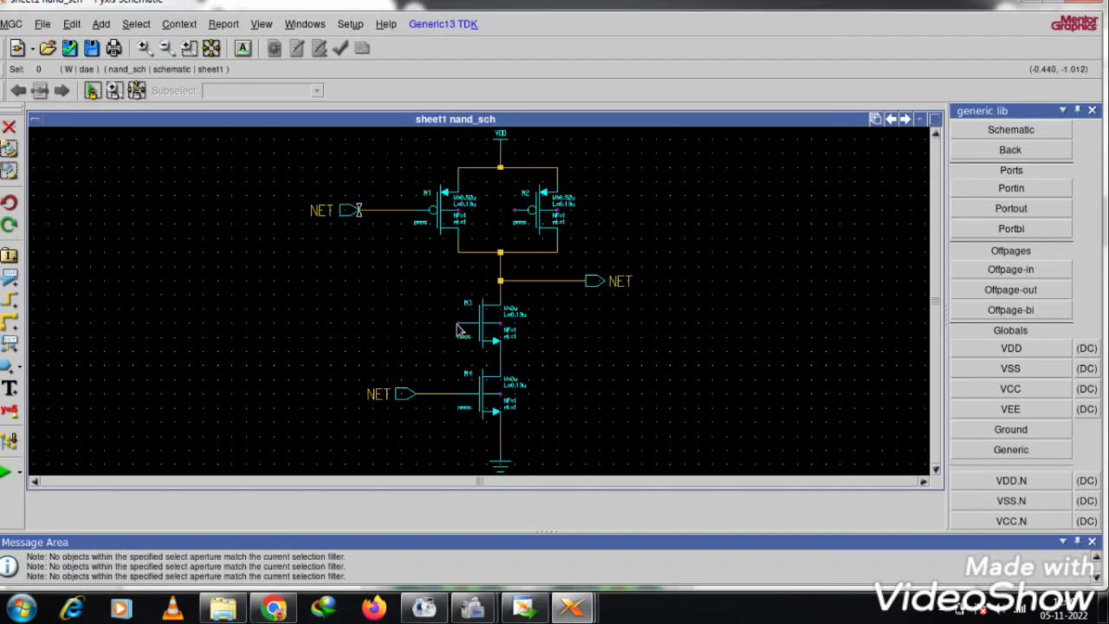
left_click_drag(458, 330, 388, 213)
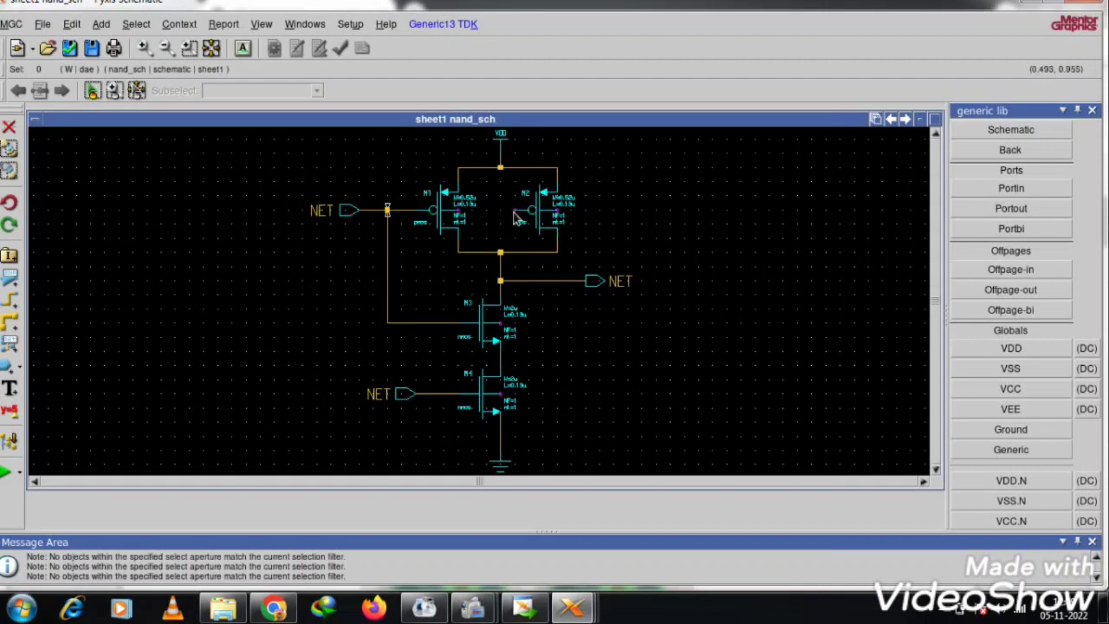
- Wire M2's gate to the lower input port's line and tie the bulk terminals of M1 and M2 to the VDD wire
left_click(515, 211)
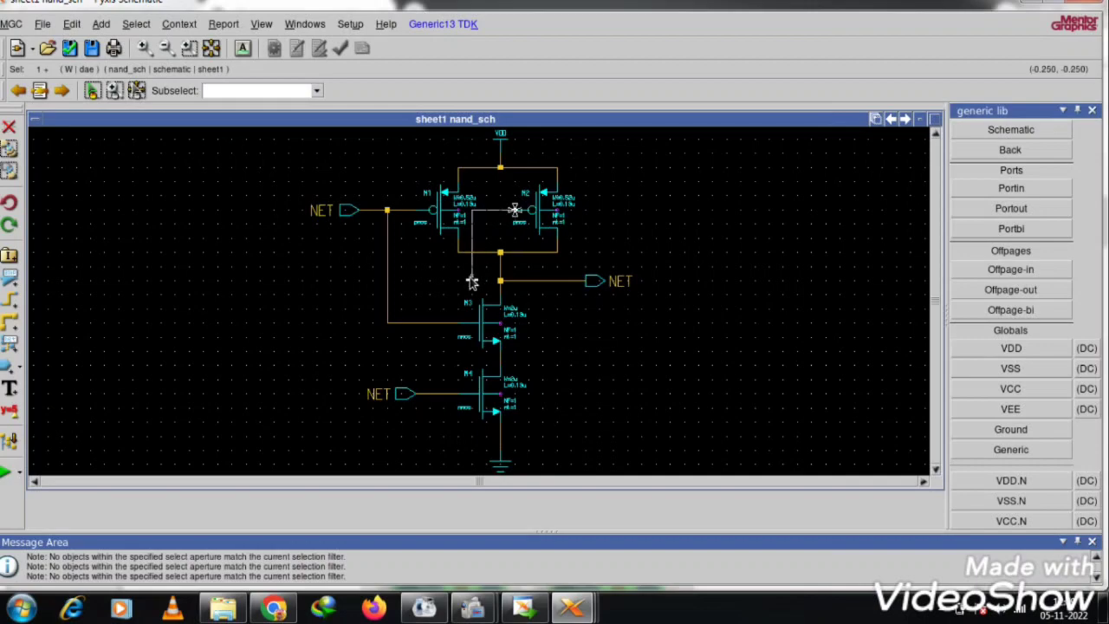
left_click(430, 392)
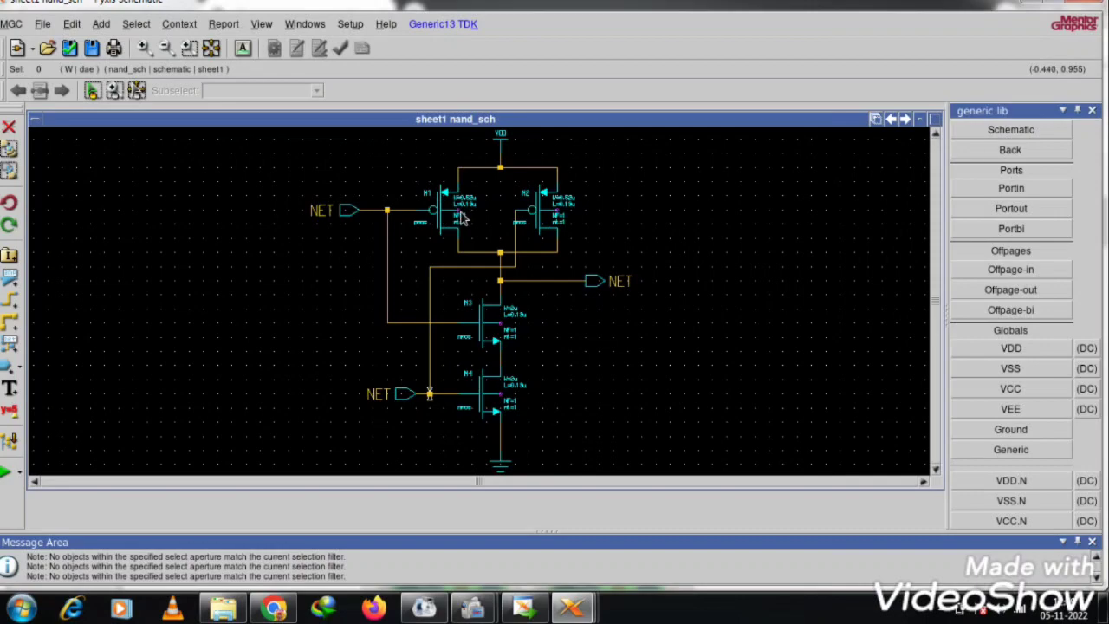
left_click(463, 217)
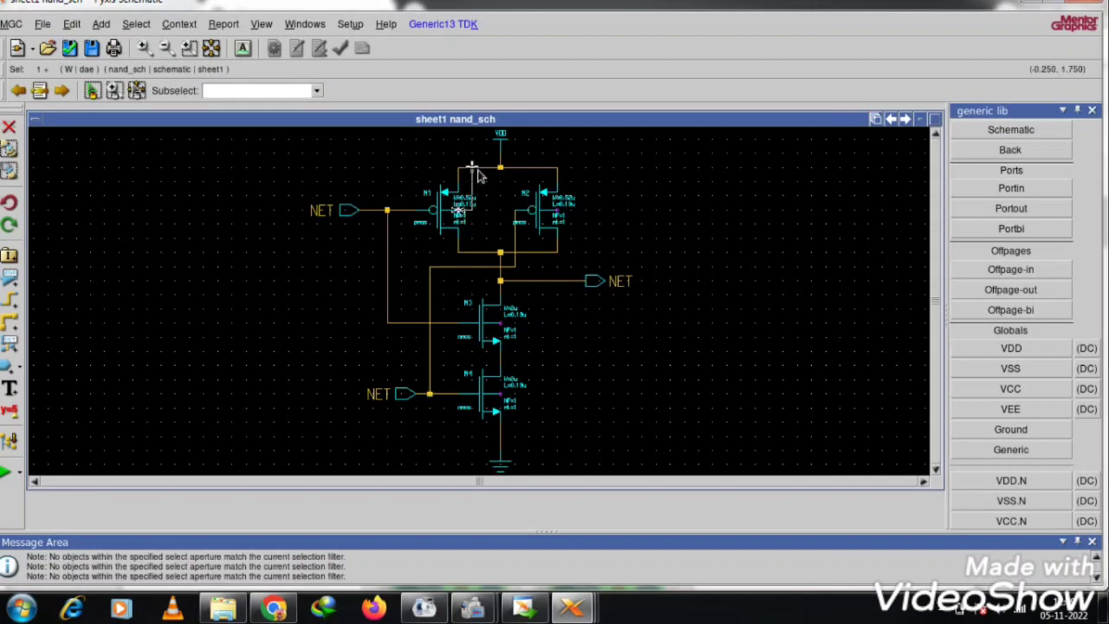
left_click(479, 175)
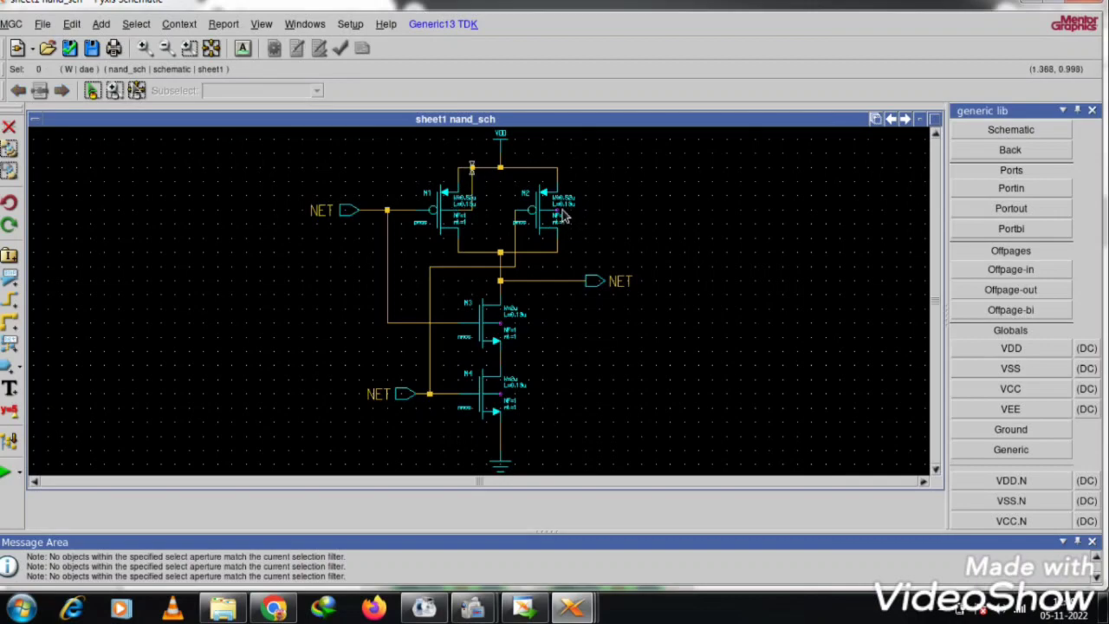
left_click(560, 216)
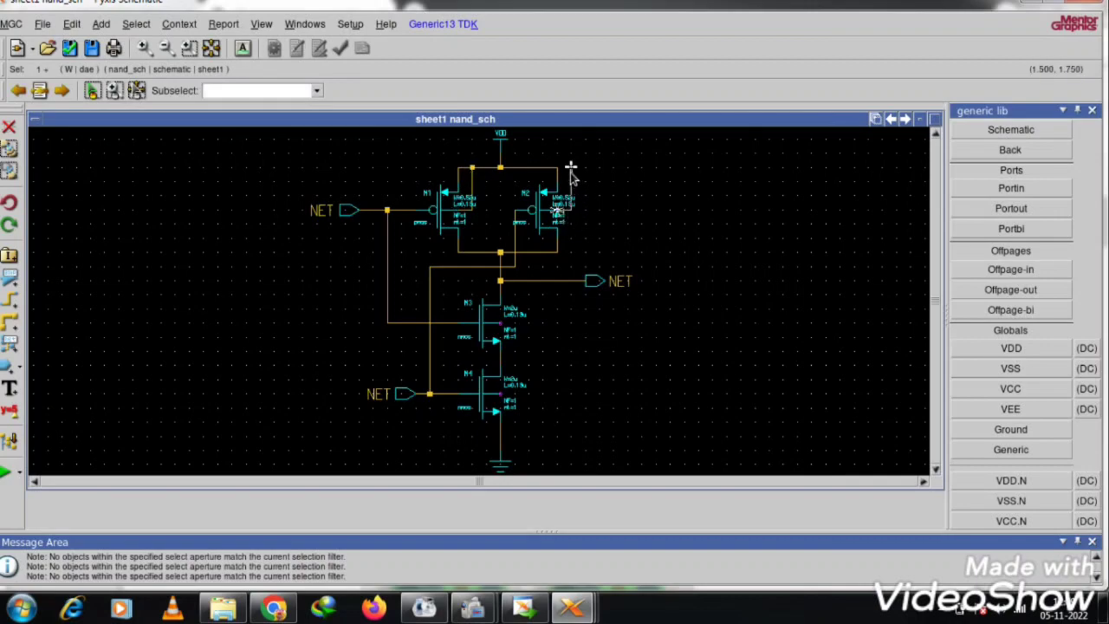
left_click(559, 177)
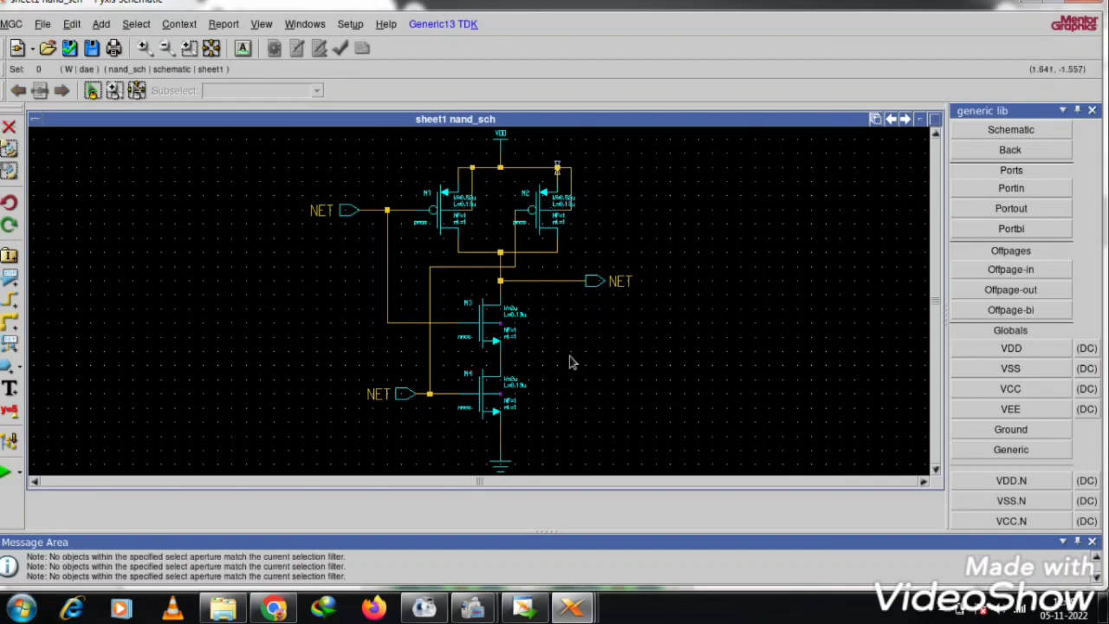
- Wire M3's bulk terminal down to the ground wire and connect M4's bulk terminal to that same line
left_click(517, 332)
left_click_drag(517, 332, 501, 451)
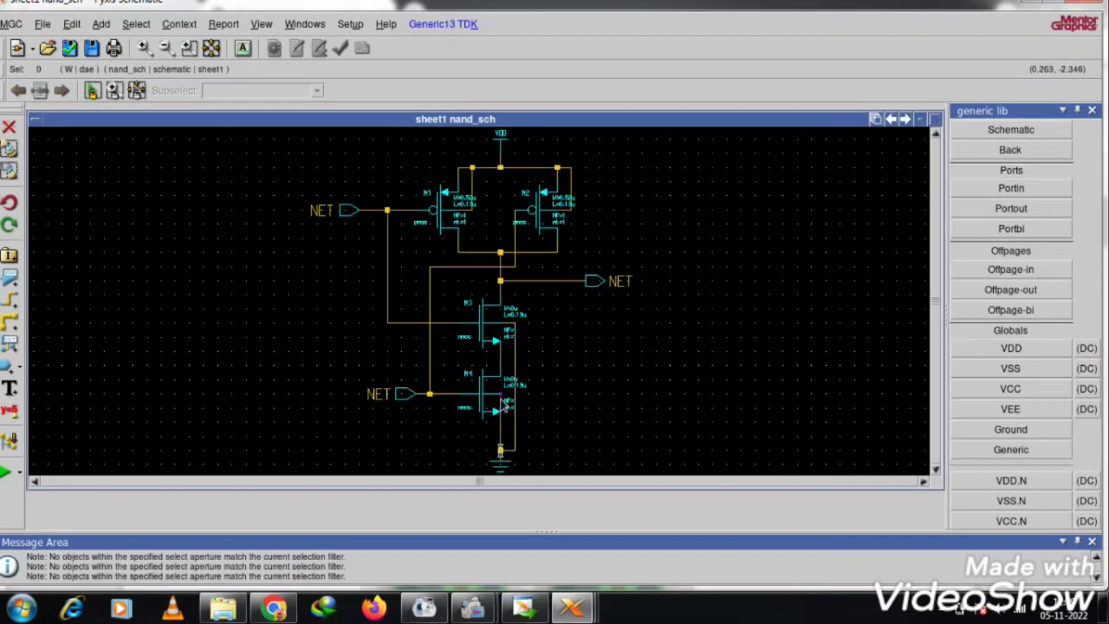
left_click_drag(501, 396, 515, 394)
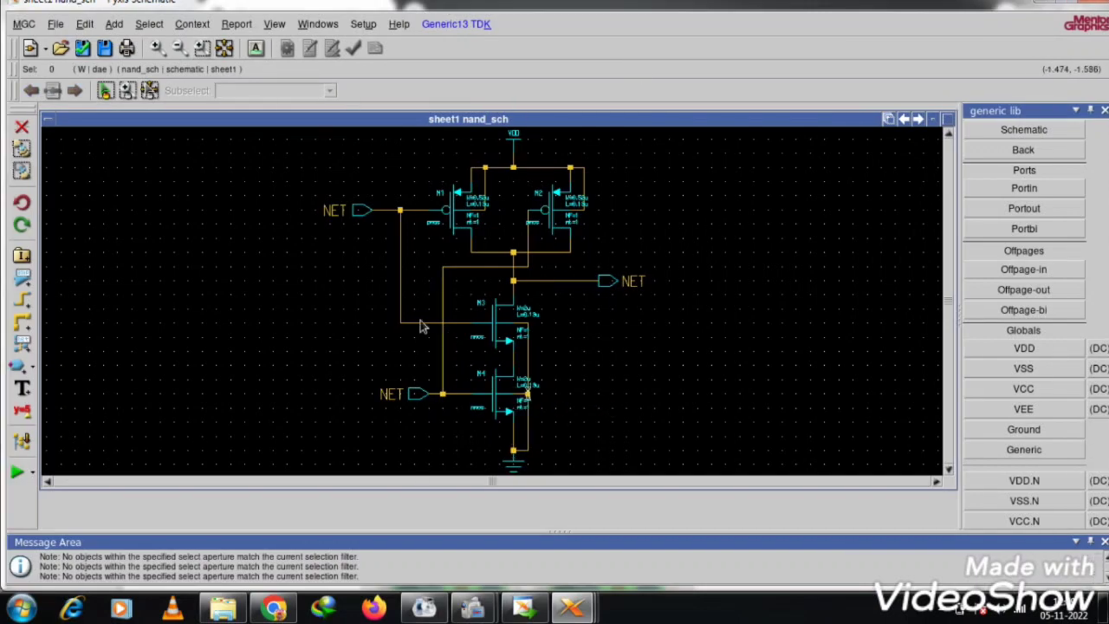
- Set the upper input port's net name to A
left_click(356, 213)
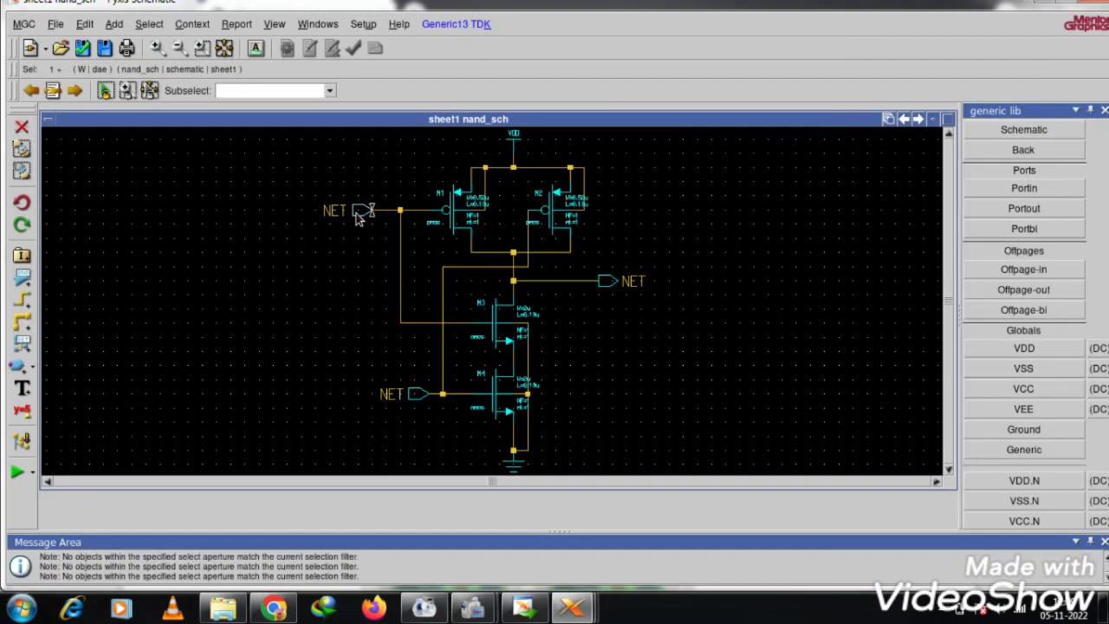
right_click(355, 217)
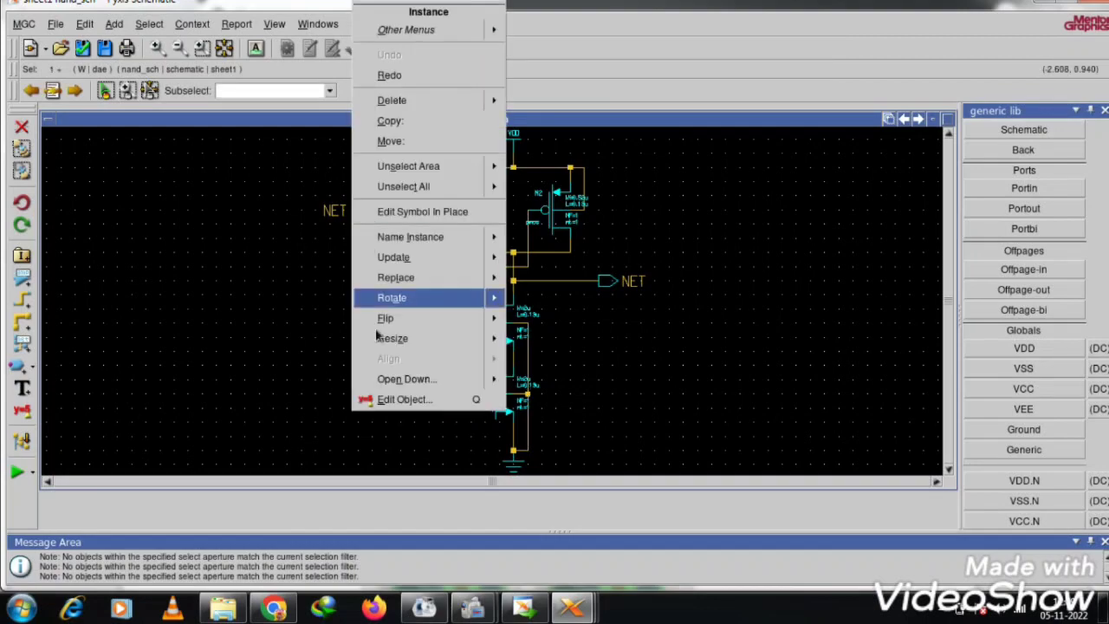
left_click(408, 400)
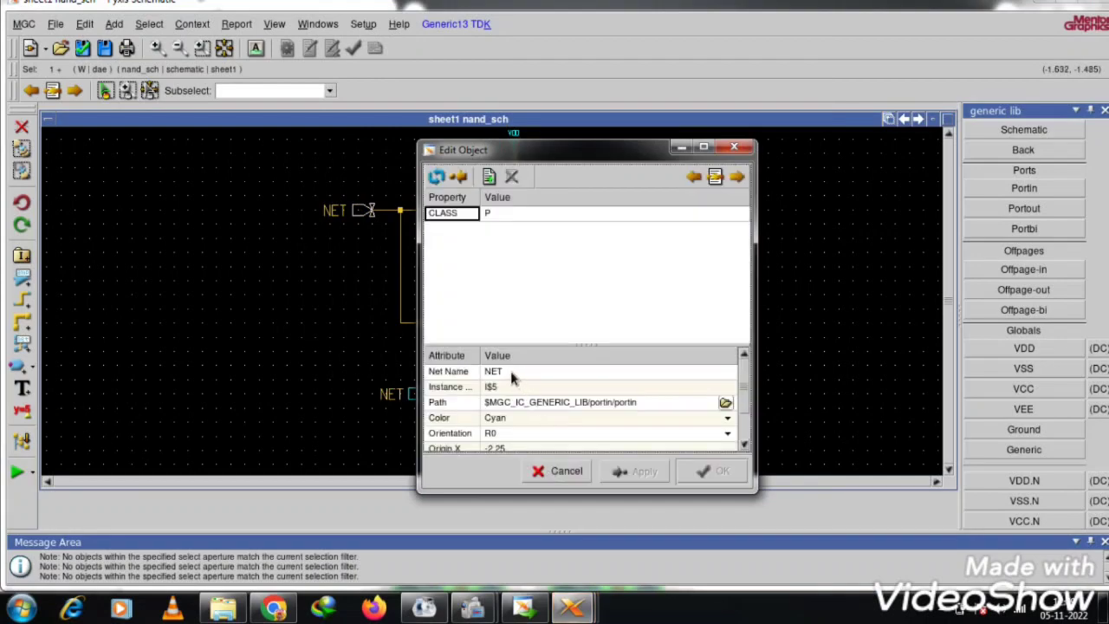
left_click(509, 373)
type("A")
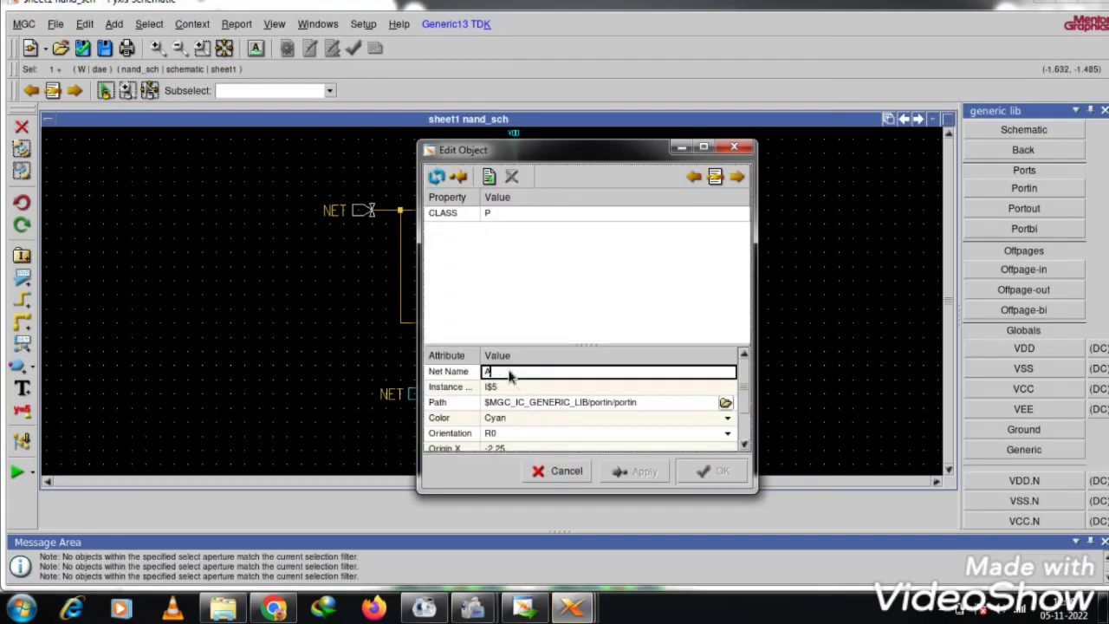
left_click(724, 475)
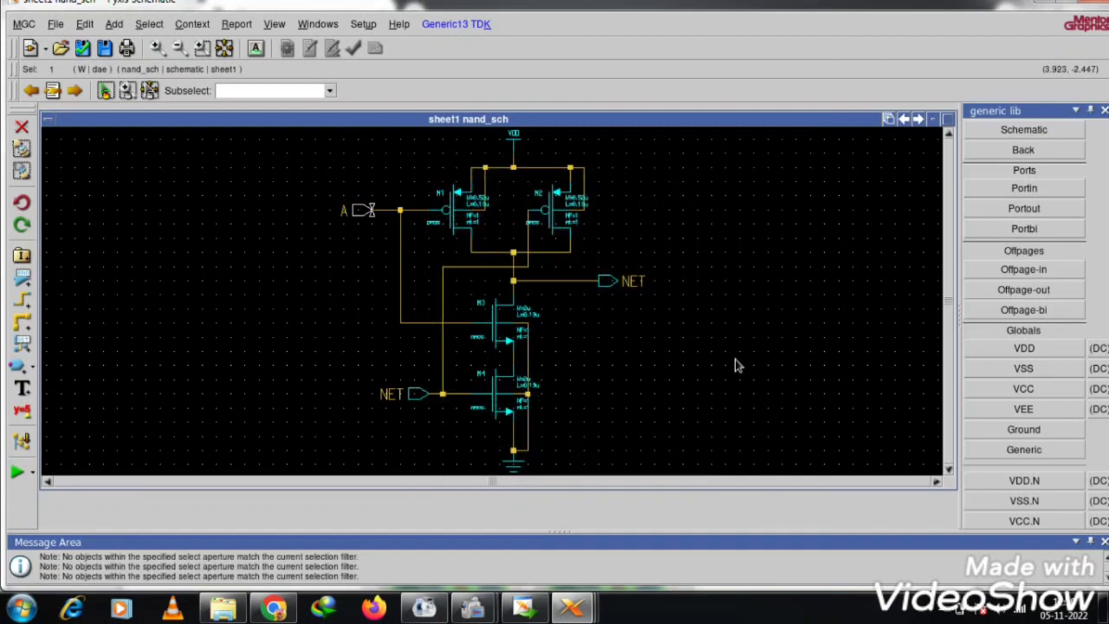
- Set the lower input port's net name to B
right_click(422, 403)
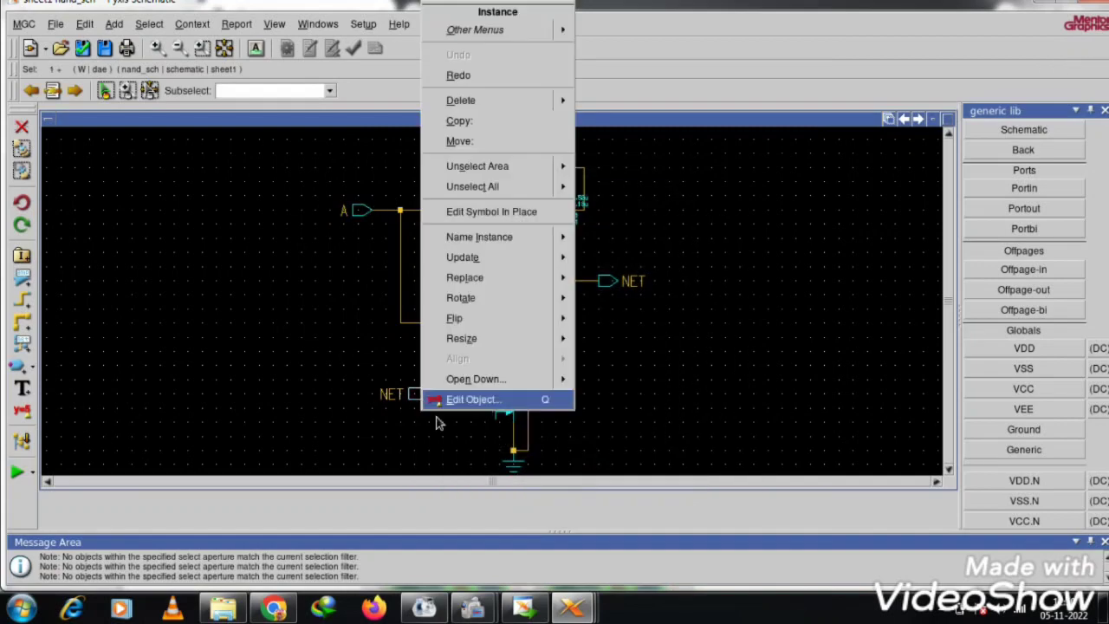
left_click(455, 397)
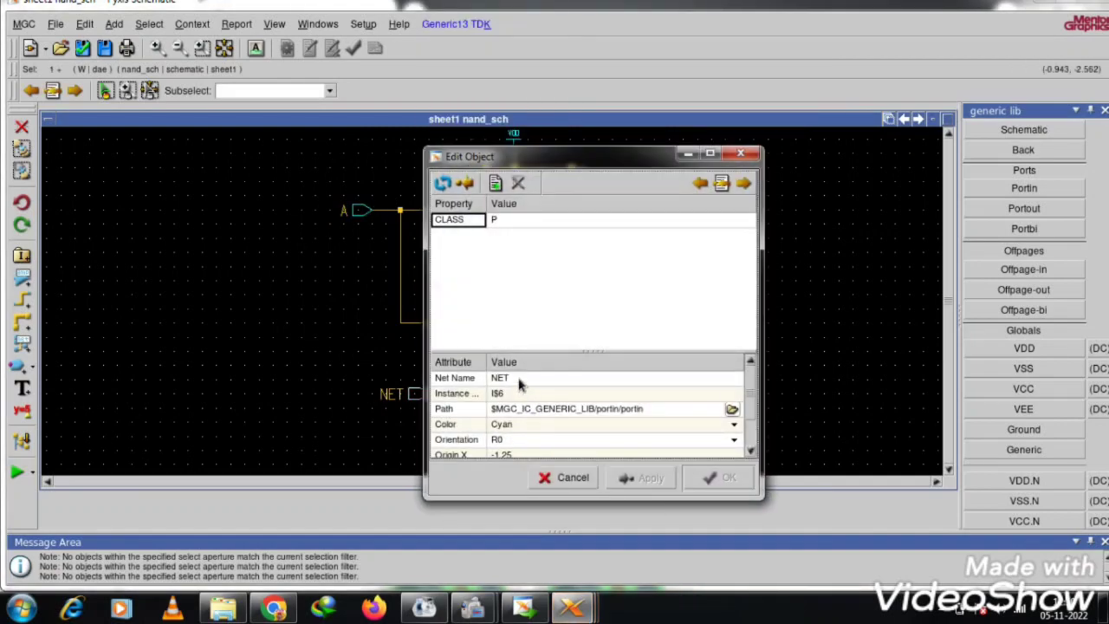
left_click(519, 379)
type("B")
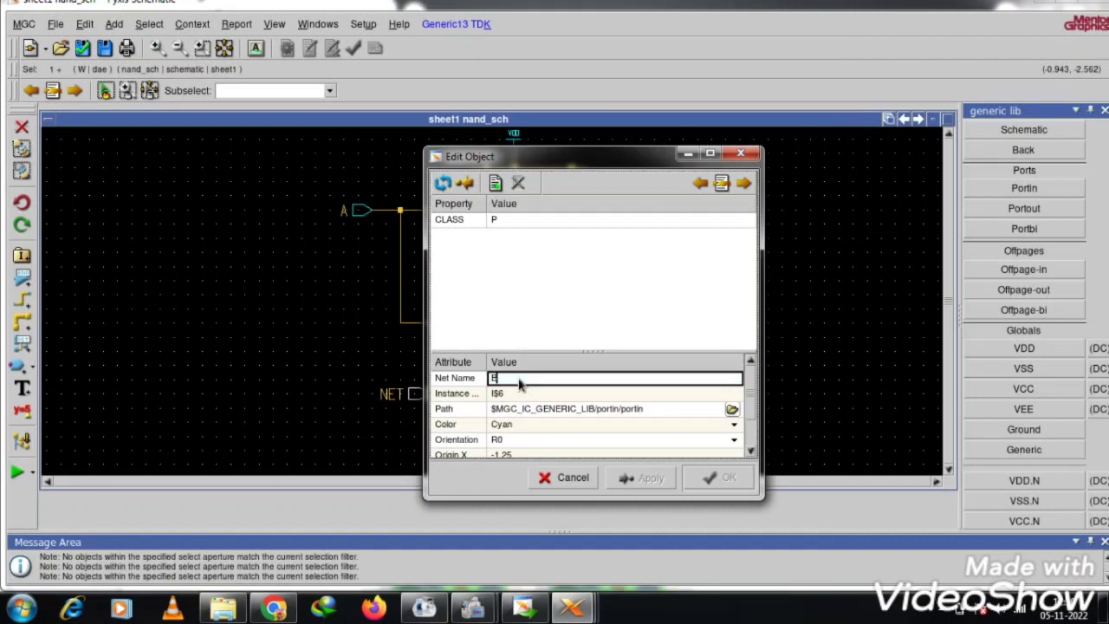
key("Return")
left_click(693, 472)
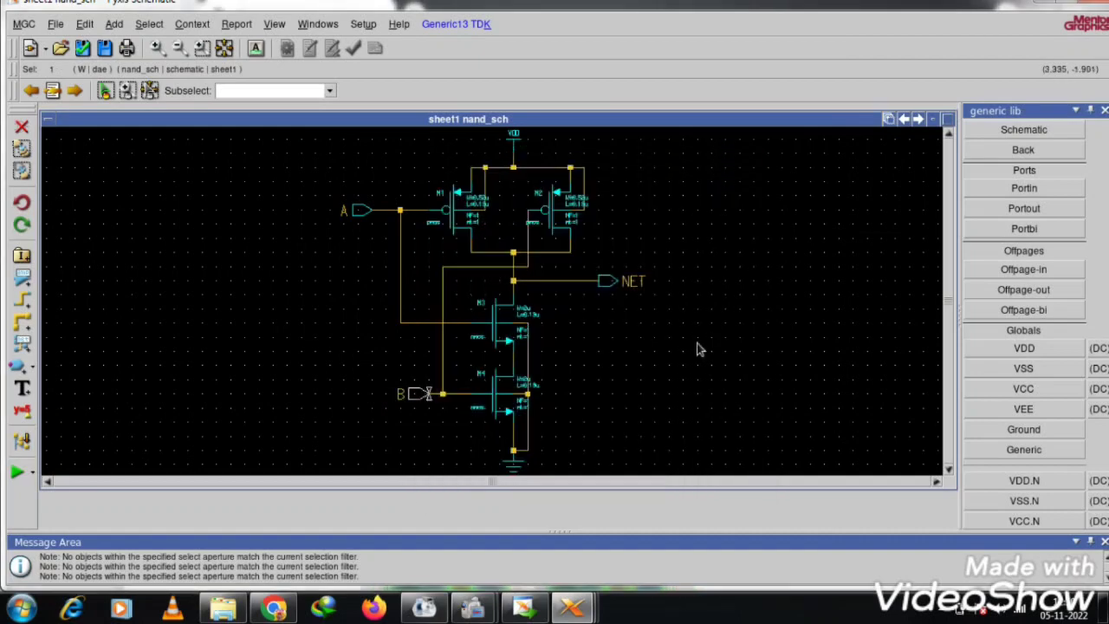
- Set the output port's net name to out
right_click(612, 290)
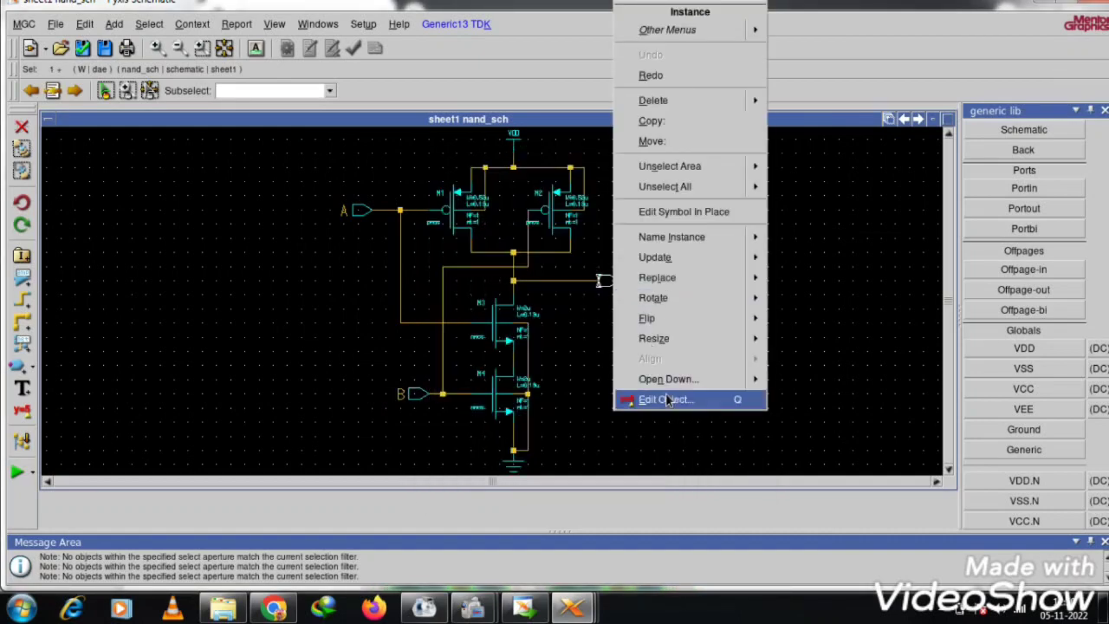
left_click(658, 396)
left_click(537, 386)
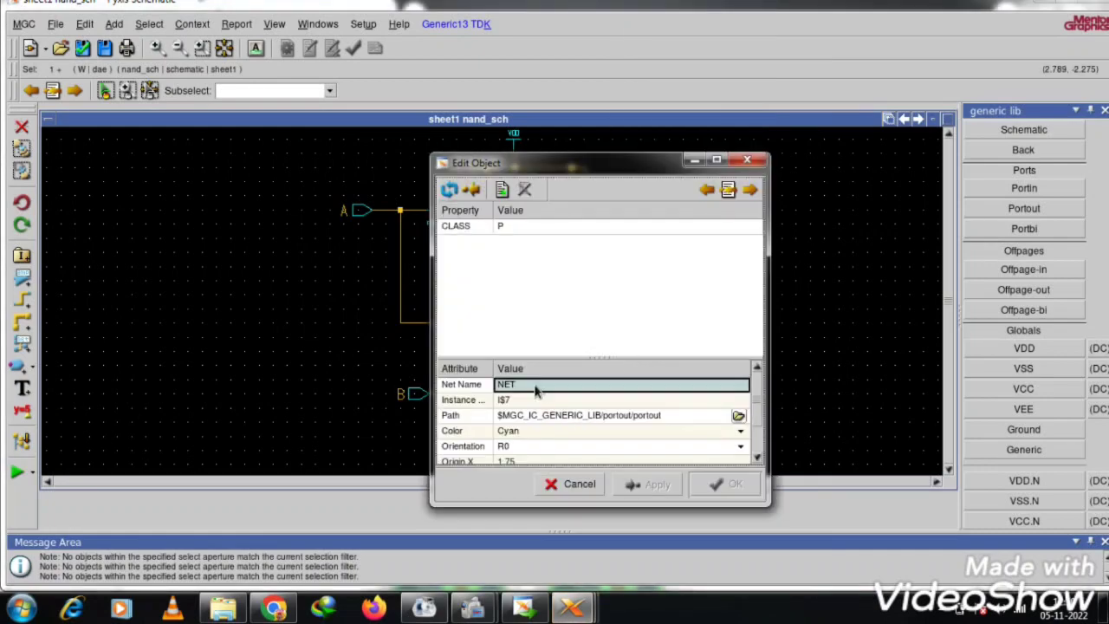
type("c")
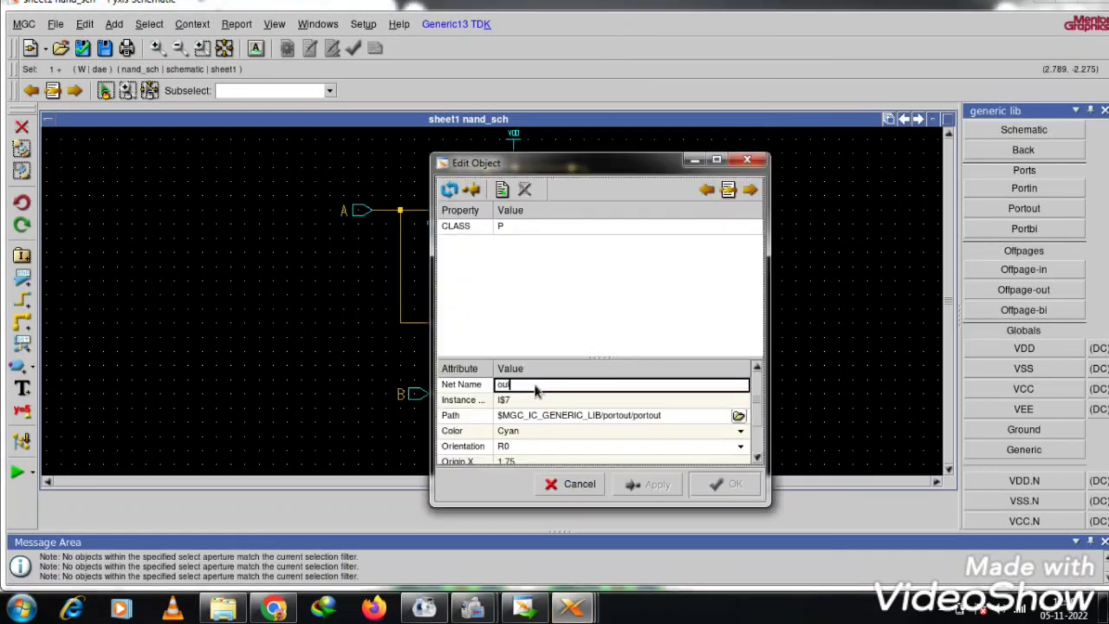
left_click(732, 486)
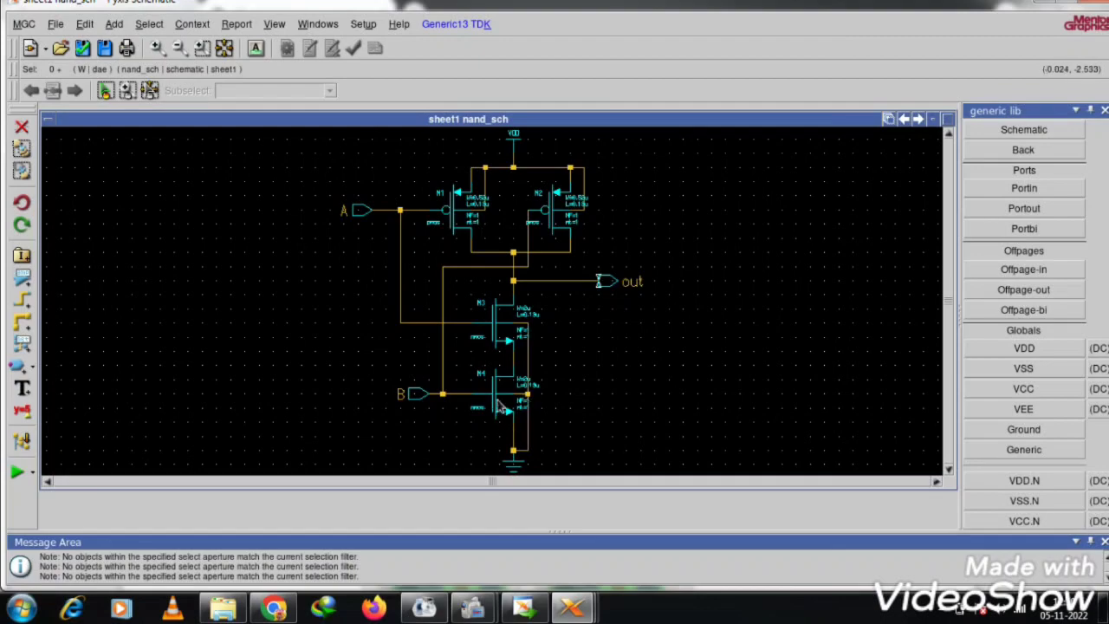
- Delete the wire between the bulk terminals of M3 and M4 and move M4's bulk wire onto its source wire
left_click(500, 330)
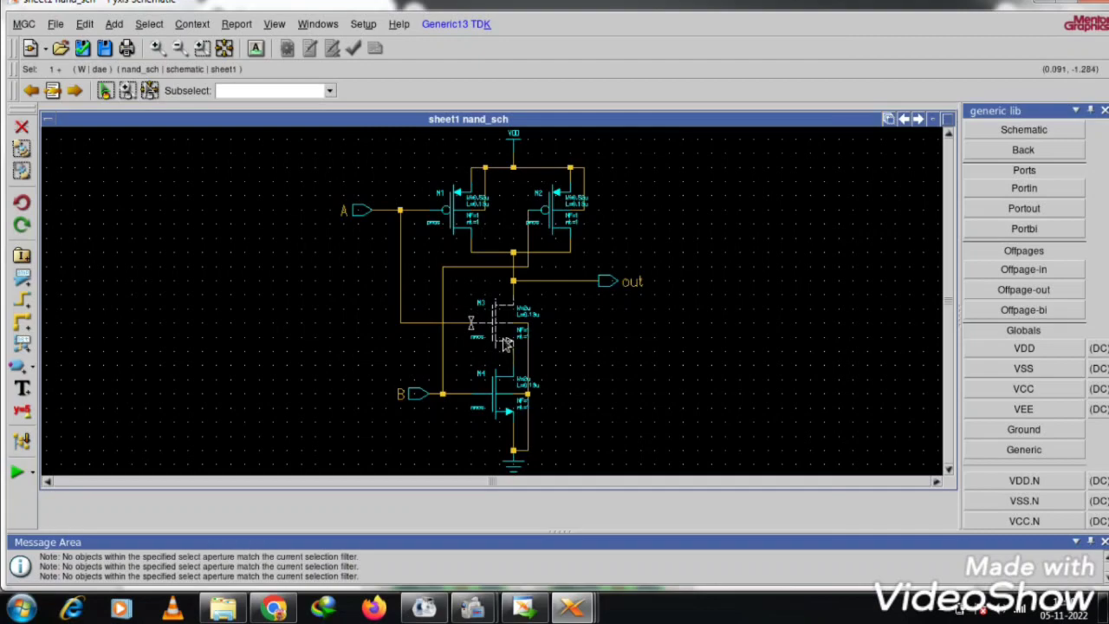
left_click(528, 379)
key("Delete")
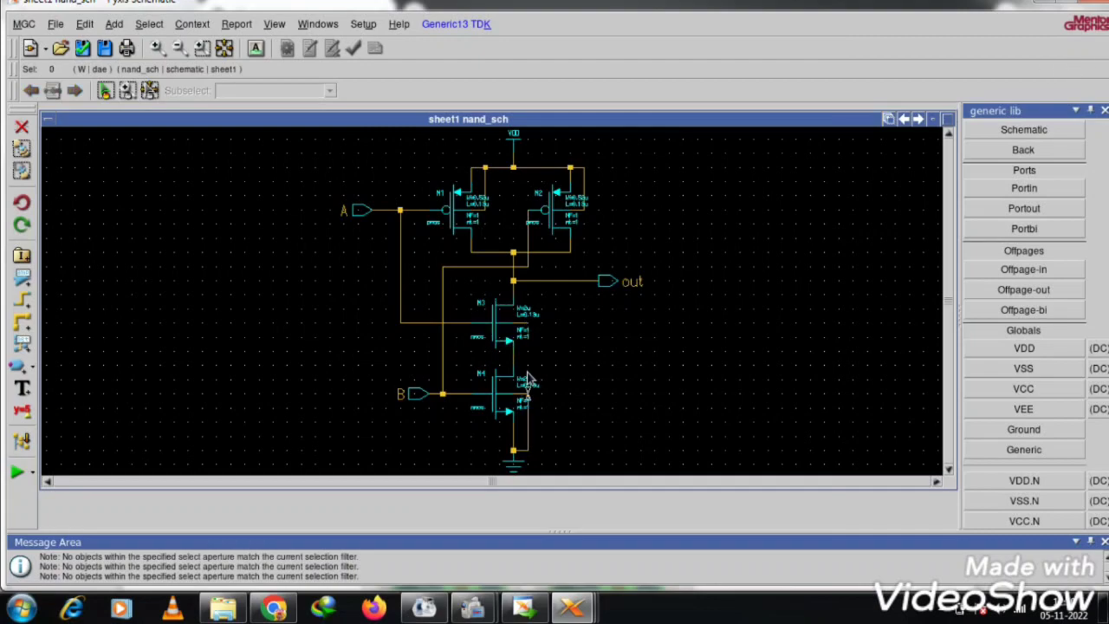
left_click_drag(528, 427, 515, 426)
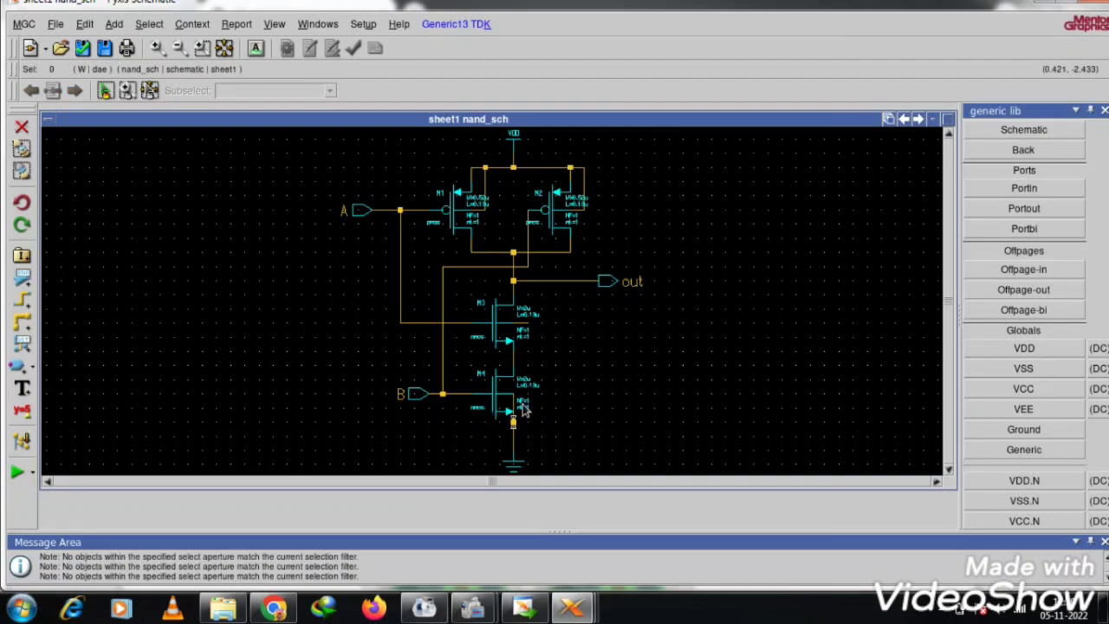
- Set transistor M3's width to 0.26u
left_click(503, 330)
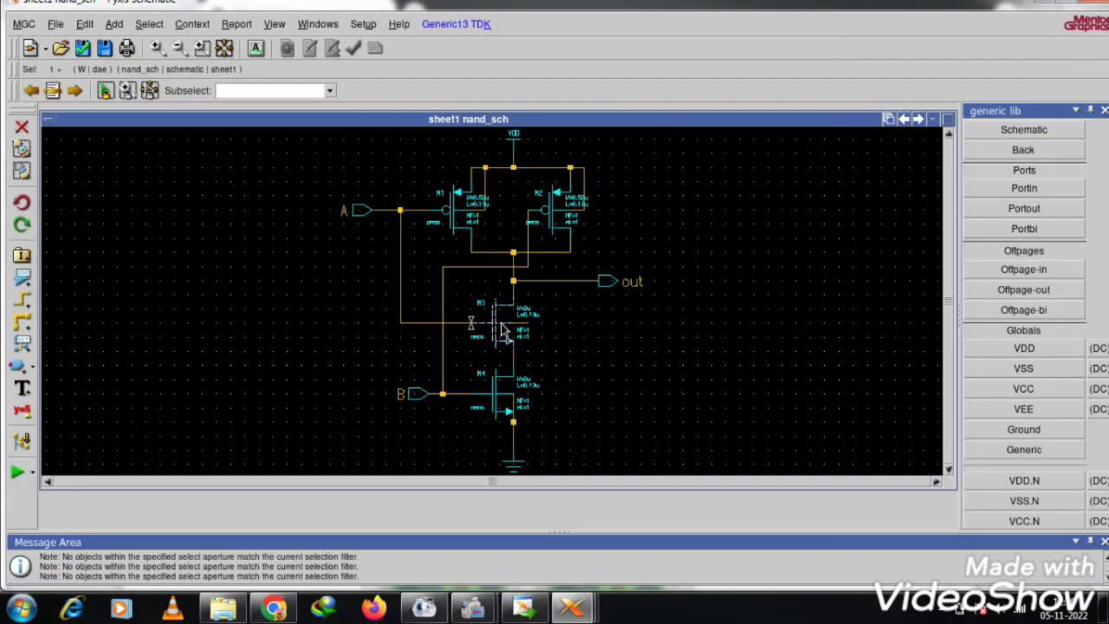
right_click(503, 329)
left_click(546, 400)
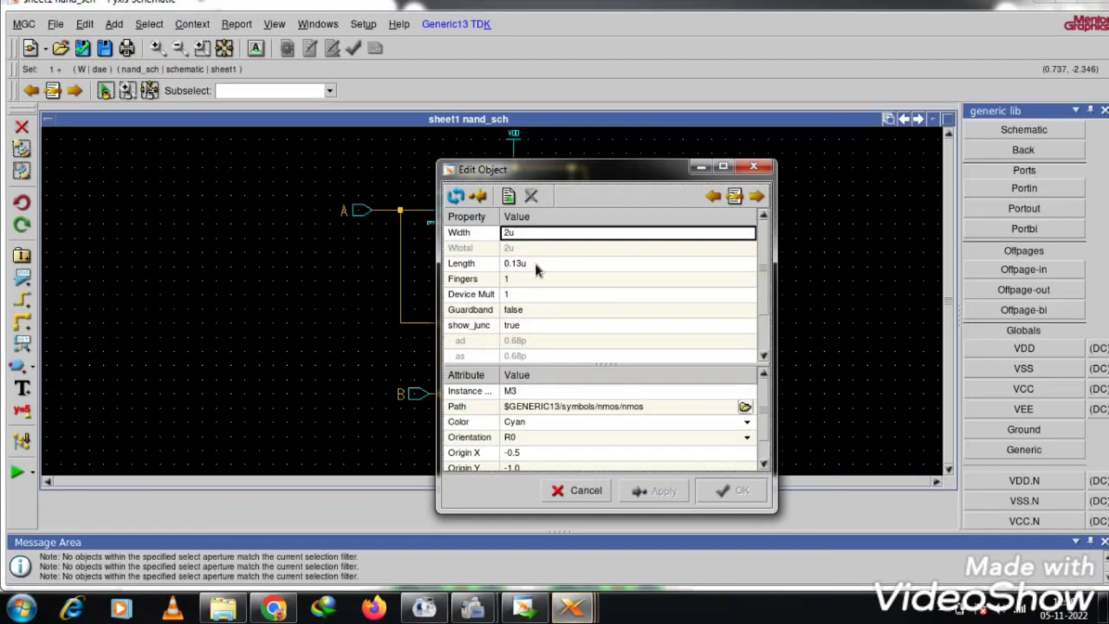
left_click(531, 233)
type("0.26")
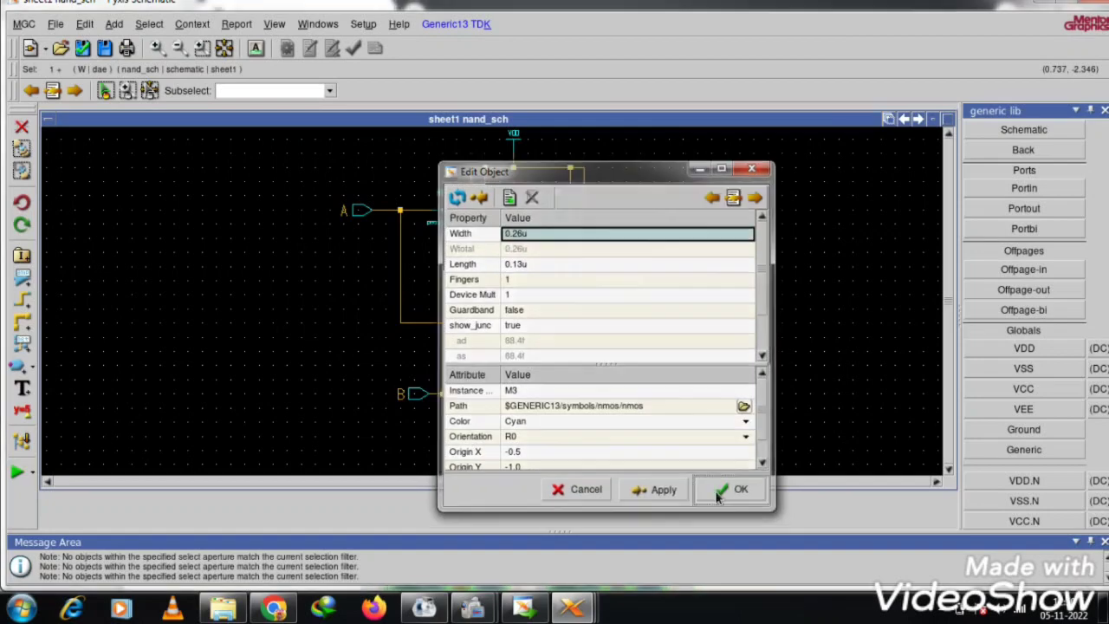
left_click(716, 491)
- Set transistor M4's width to 0.26u and clear the selection
right_click(498, 404)
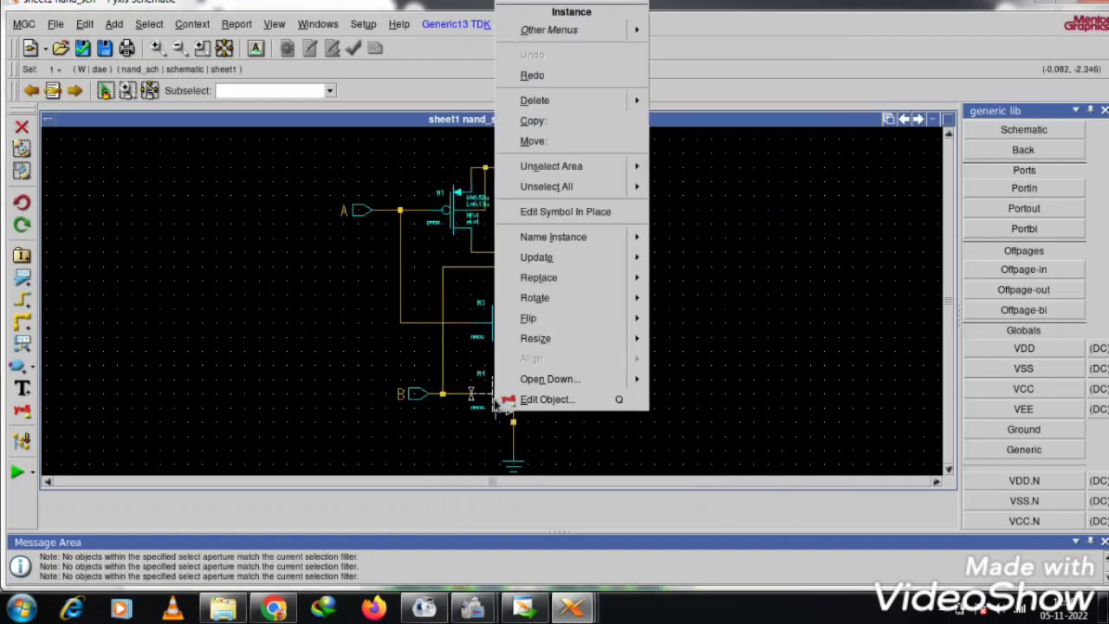
left_click(519, 398)
left_click(533, 245)
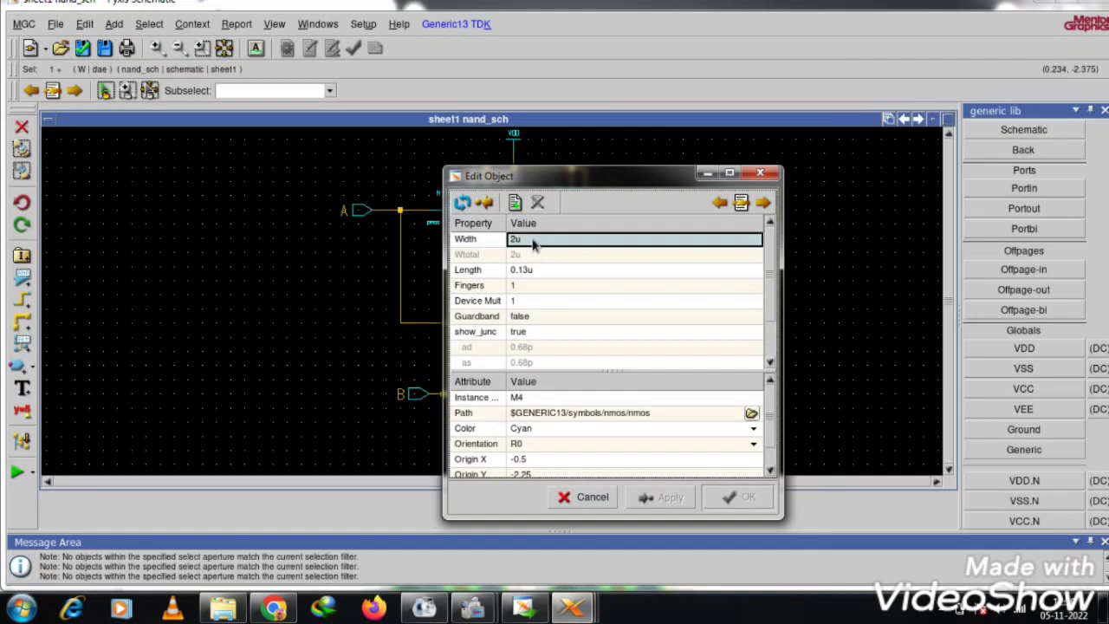
type("6")
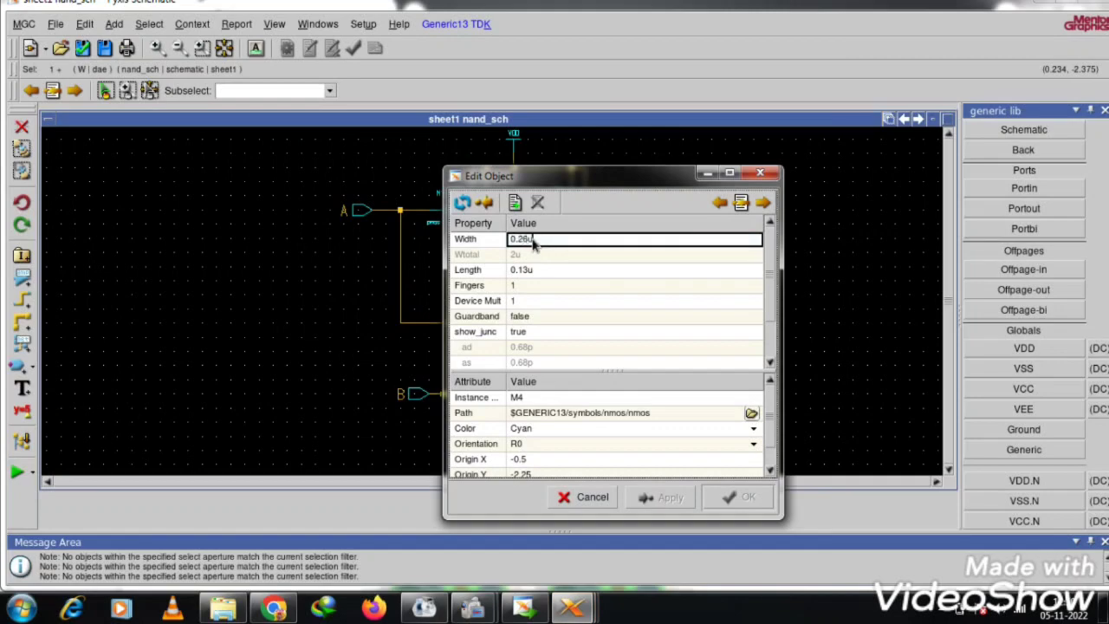
left_click(728, 498)
left_click(702, 379)
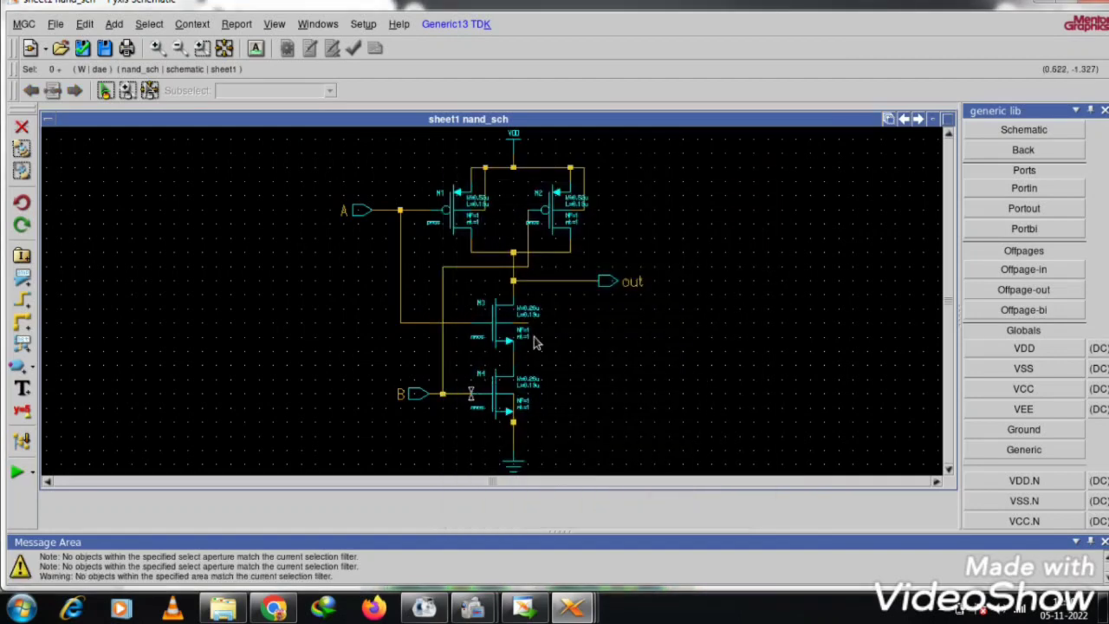
- Wire M3's open bulk stub down to the junction just below M4's source
left_click(512, 421)
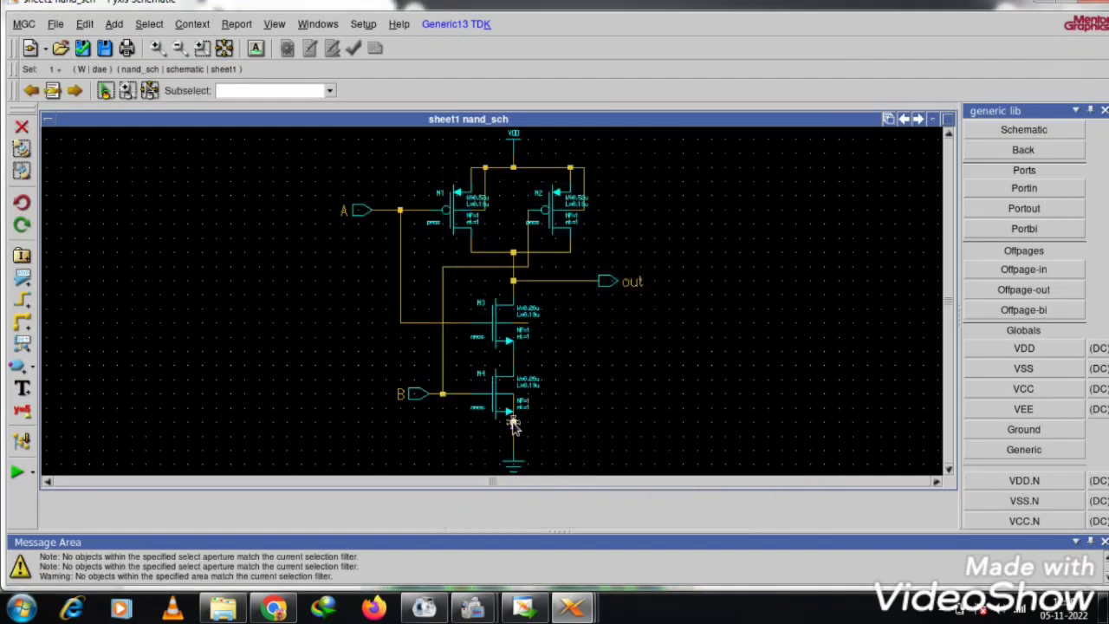
left_click(511, 428)
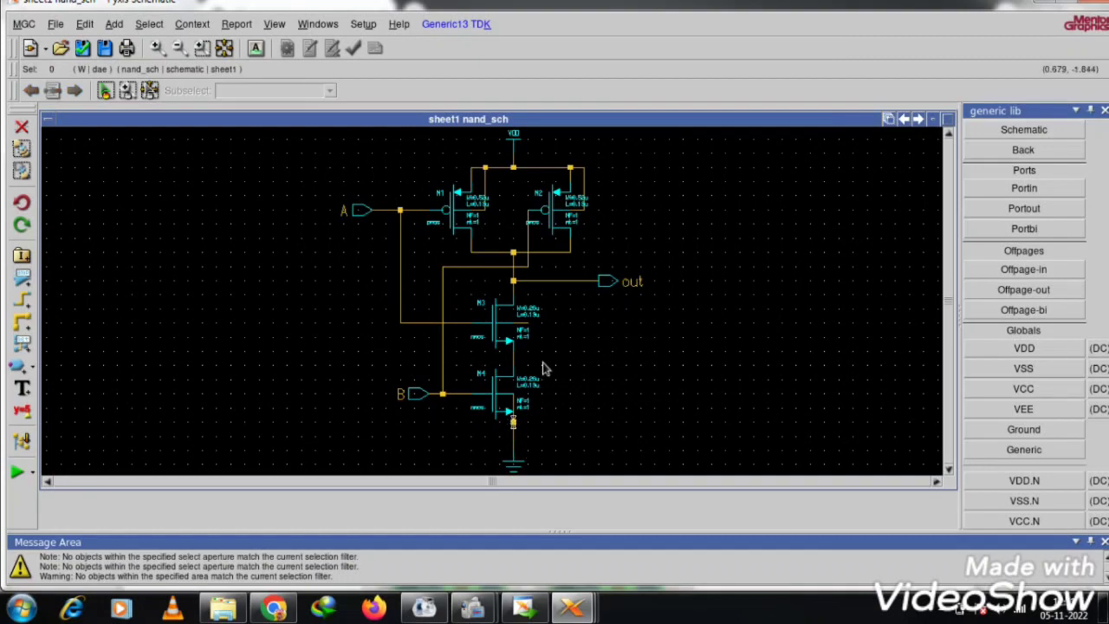
left_click(526, 324)
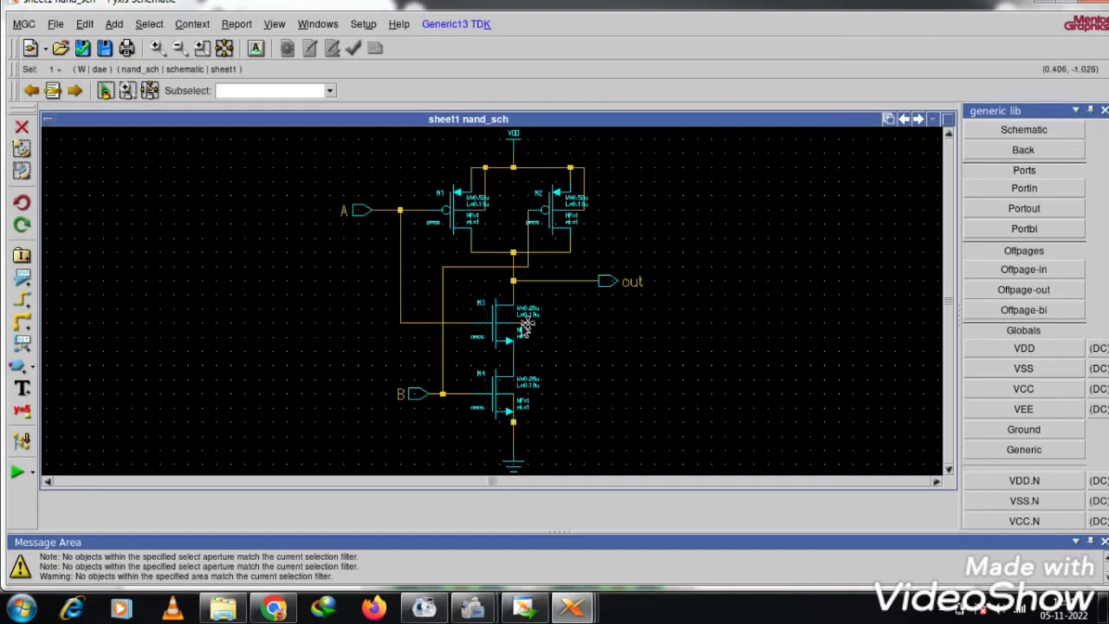
left_click_drag(527, 324, 518, 424)
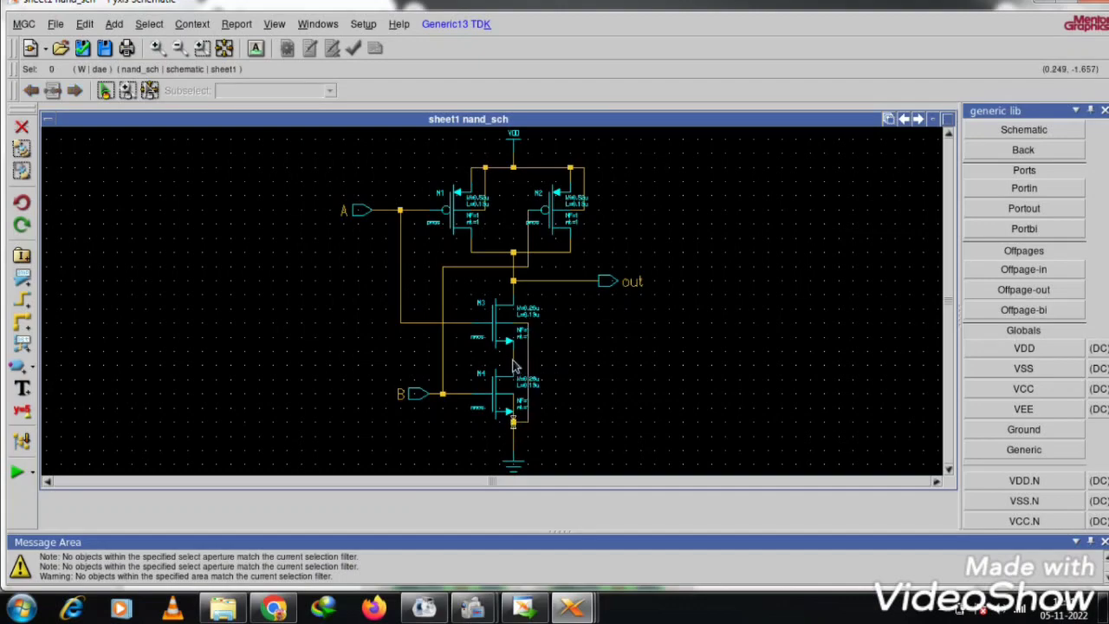
- Move M3's bulk junction closer to ground and rewire M4's bulk from its own source wire to M3's bulk wire
left_click(516, 429)
left_click(513, 452)
left_click(514, 421)
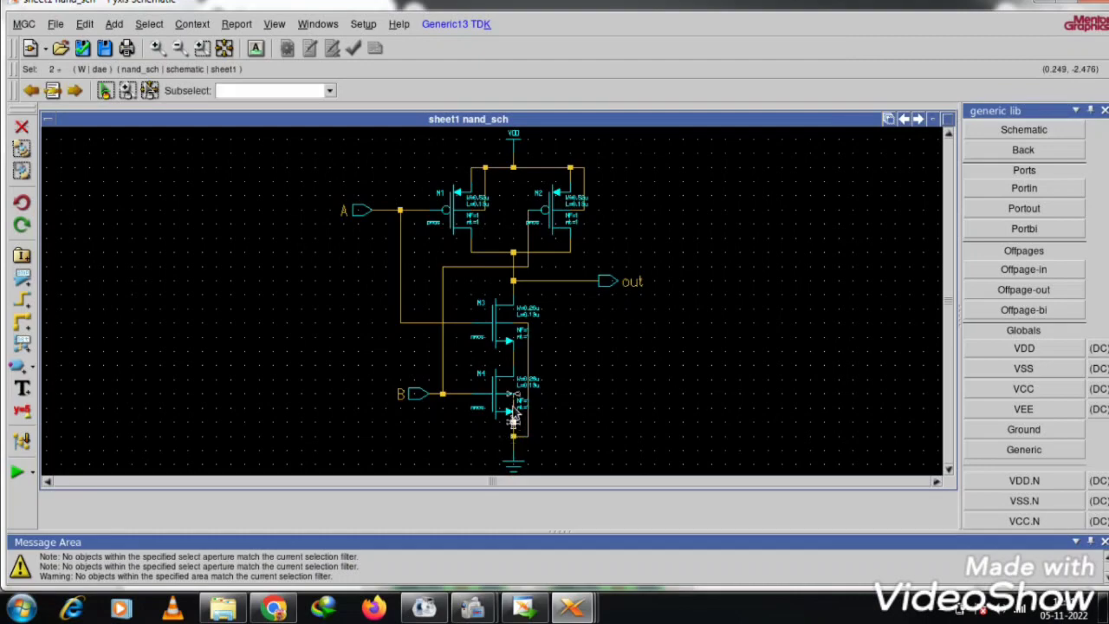
key("Delete")
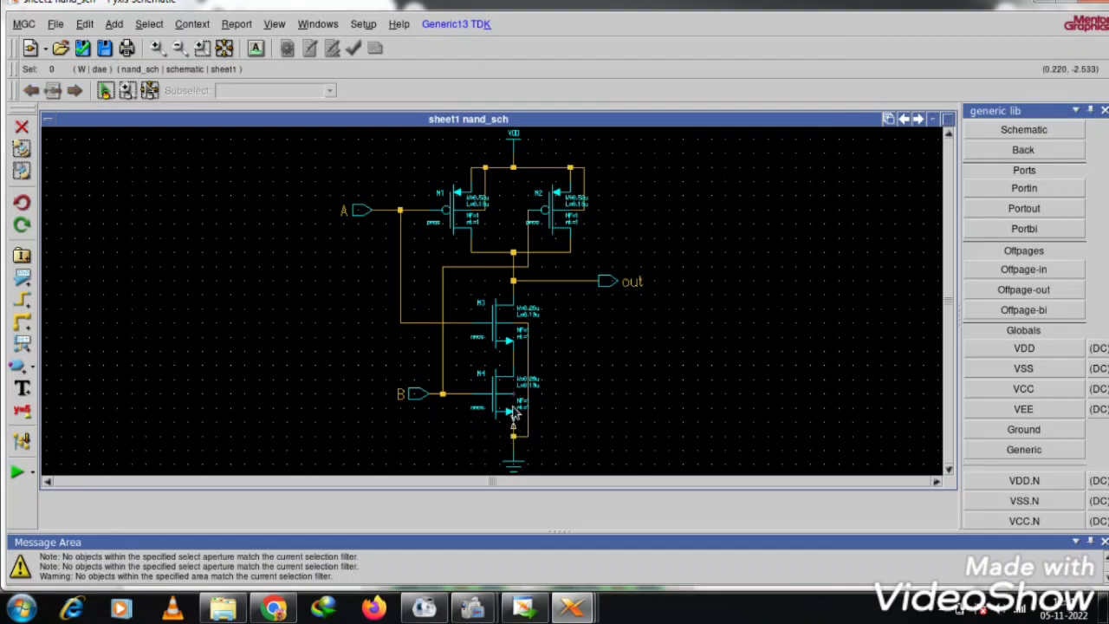
left_click_drag(514, 395, 528, 396)
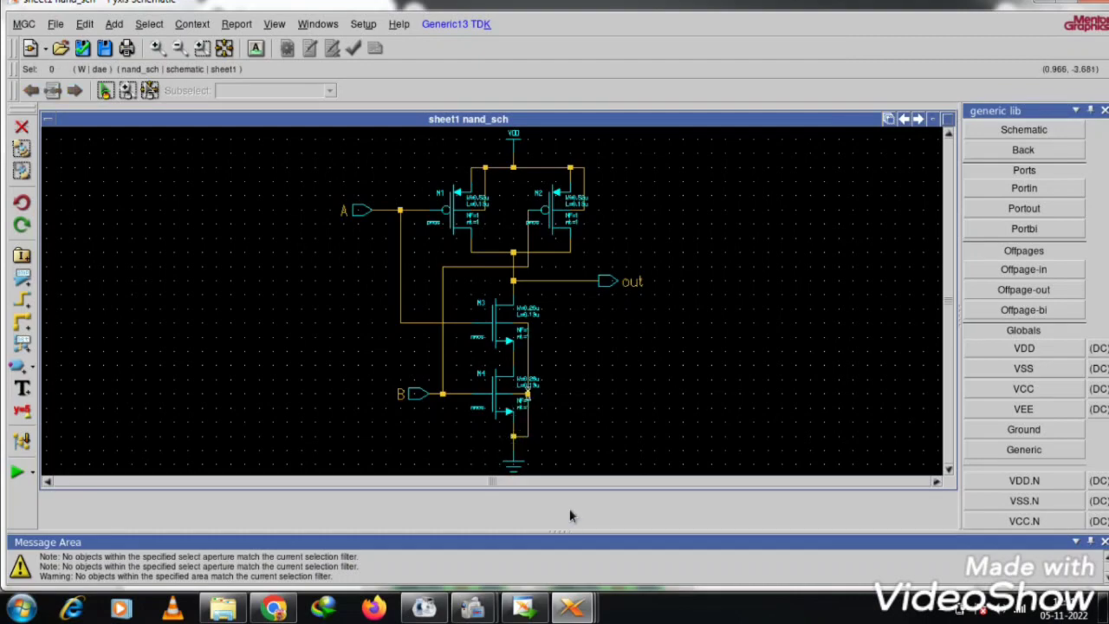
left_click(595, 425)
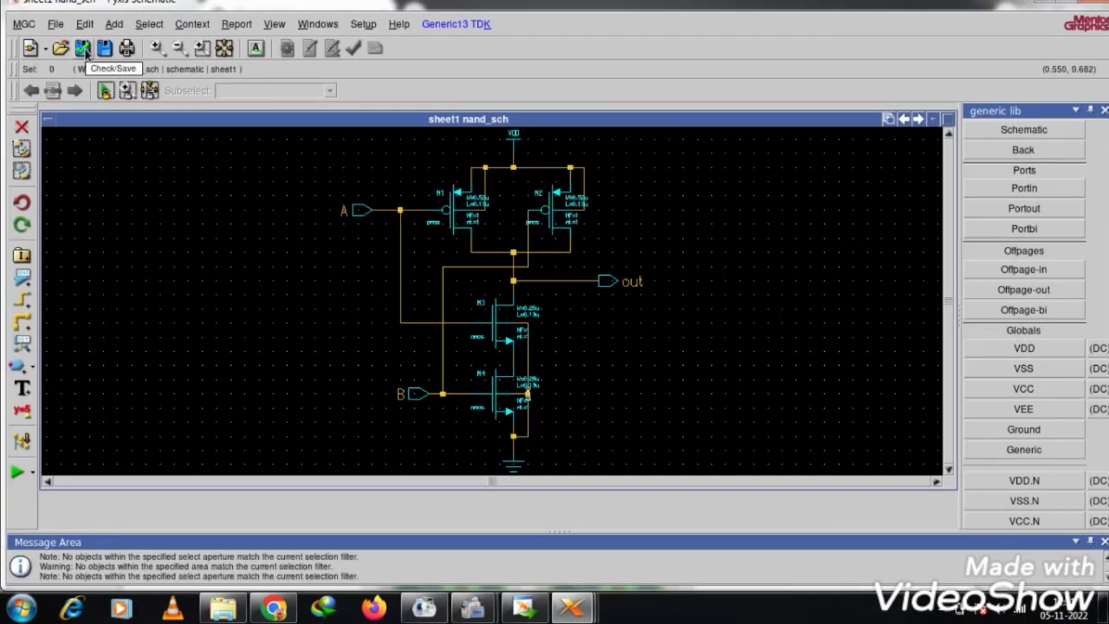
- Check and save the nand_sch schematic, review the full check report, and close the report
left_click(83, 49)
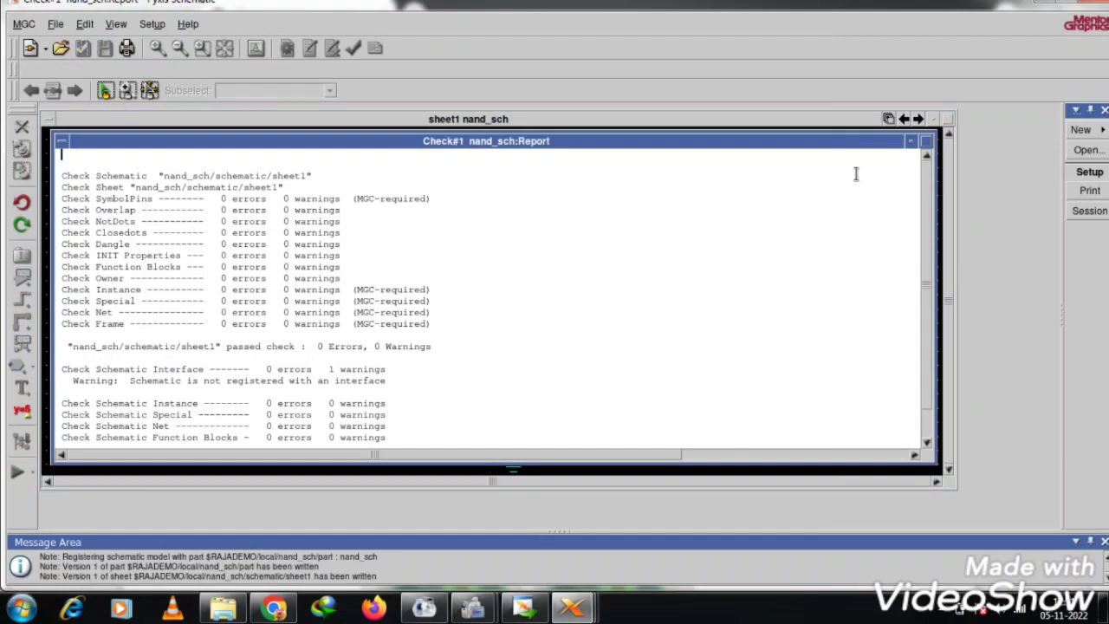
left_click(926, 141)
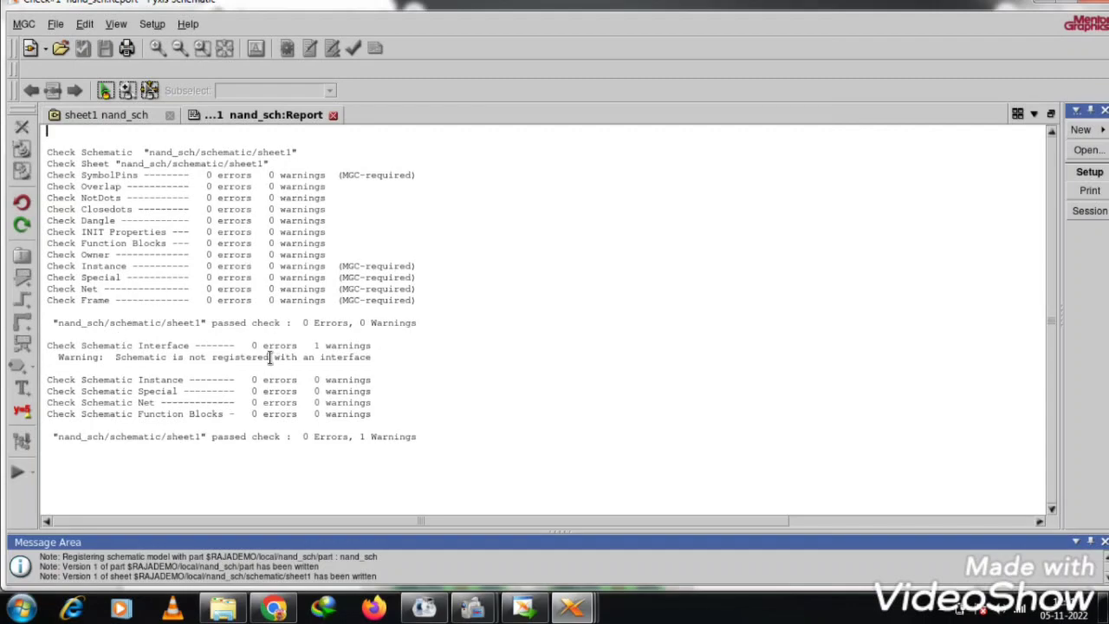
left_click(332, 116)
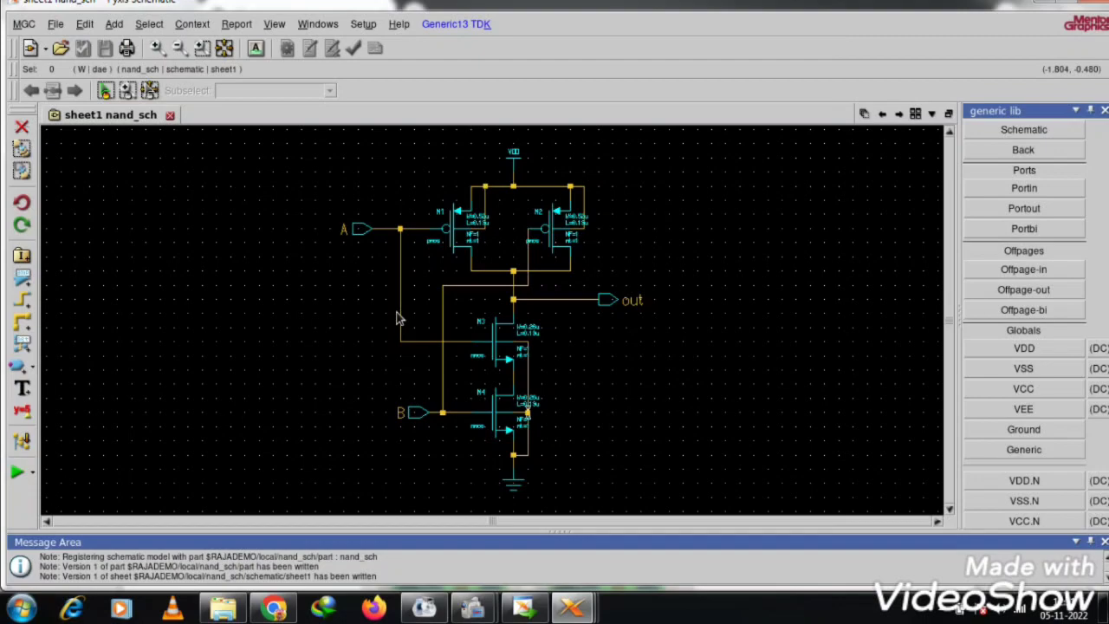
- Set up symbol generation for nand_sch with Replace existing, Activate symbol, Save and edit, and a 2-pin And gate shape
left_click(114, 24)
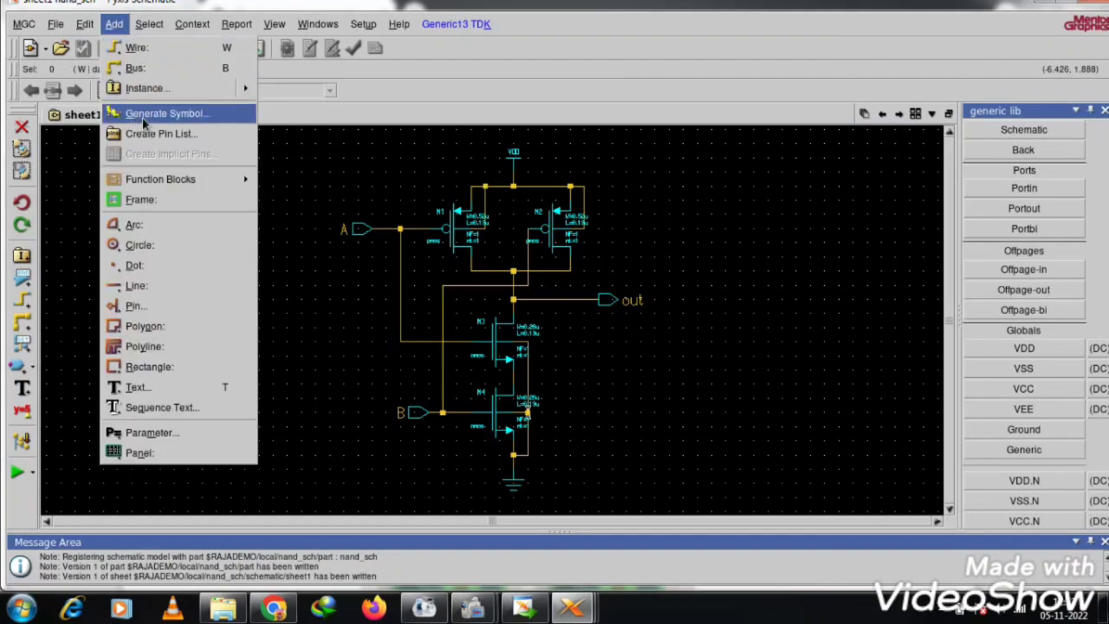
left_click(170, 119)
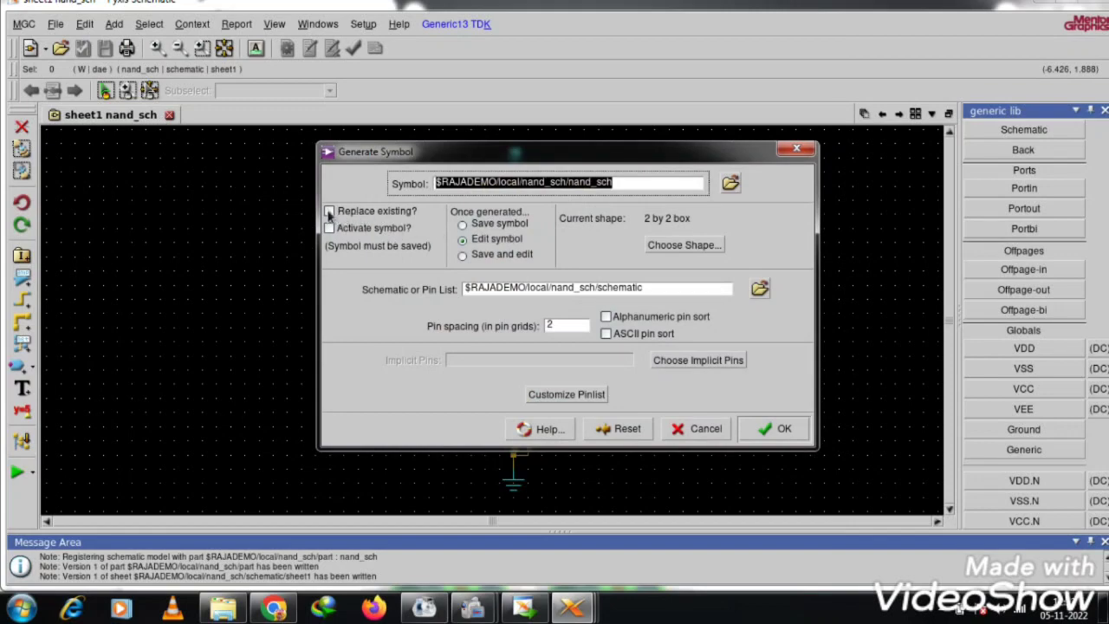
left_click(329, 211)
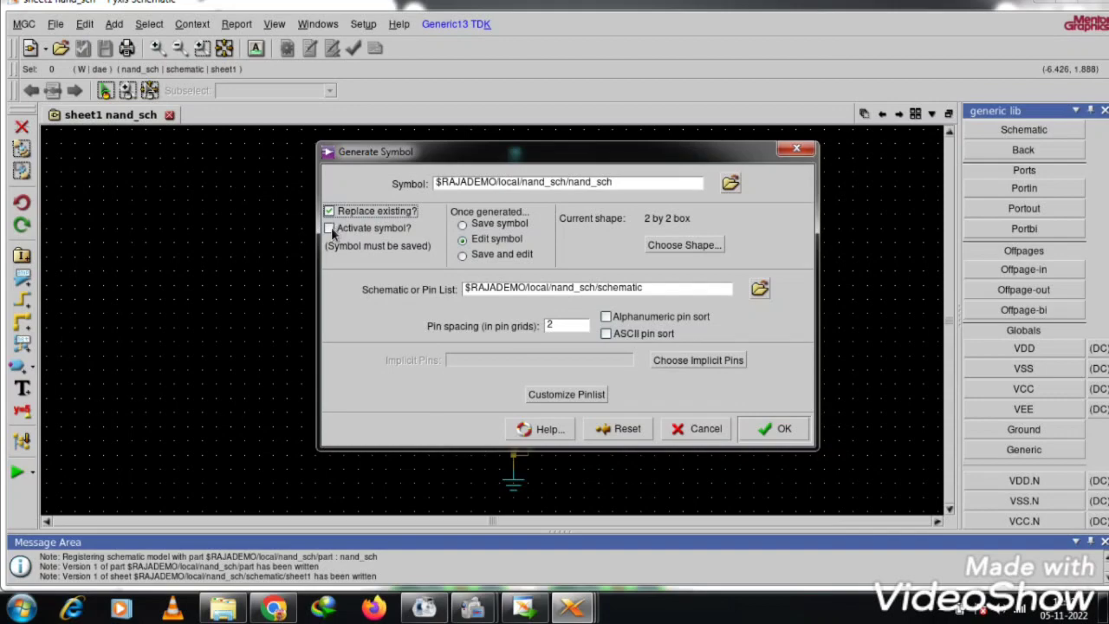
left_click(329, 227)
left_click(462, 255)
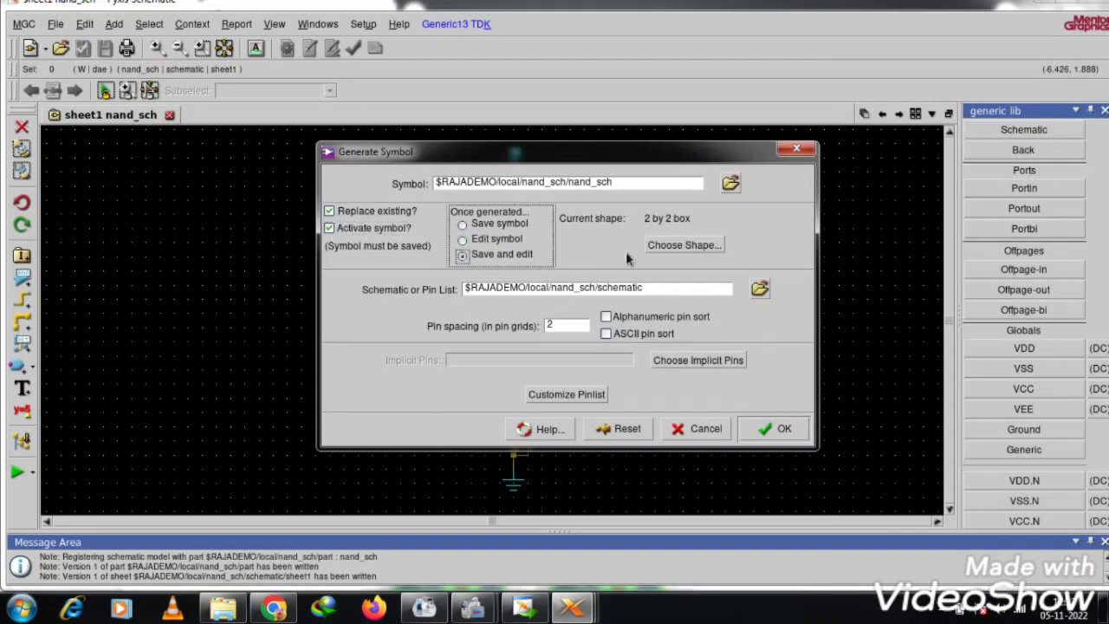
left_click(684, 245)
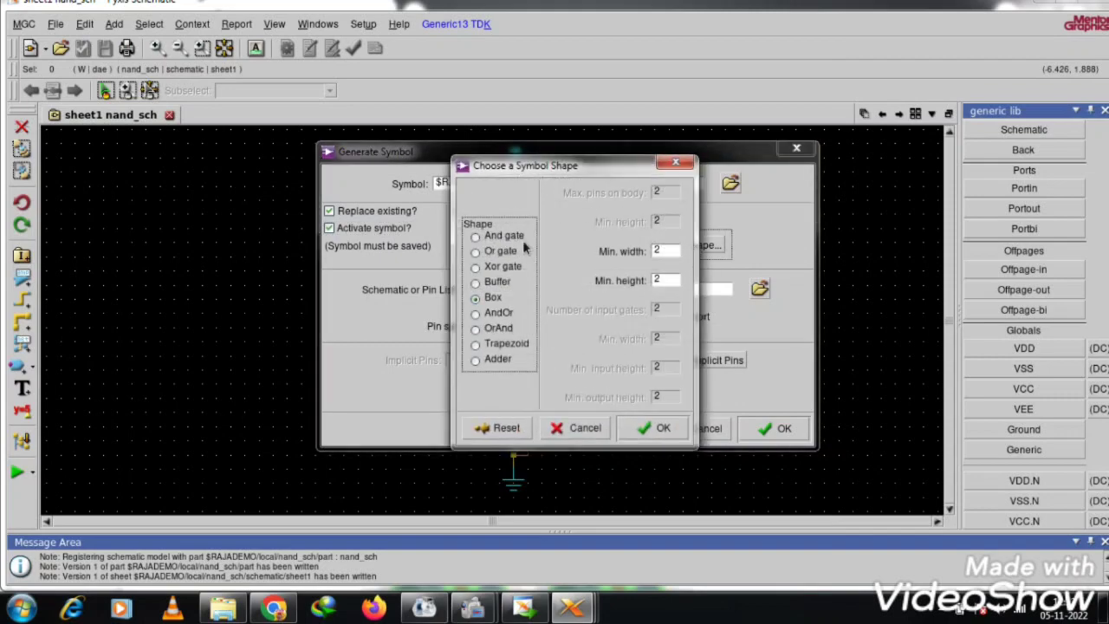
left_click(477, 238)
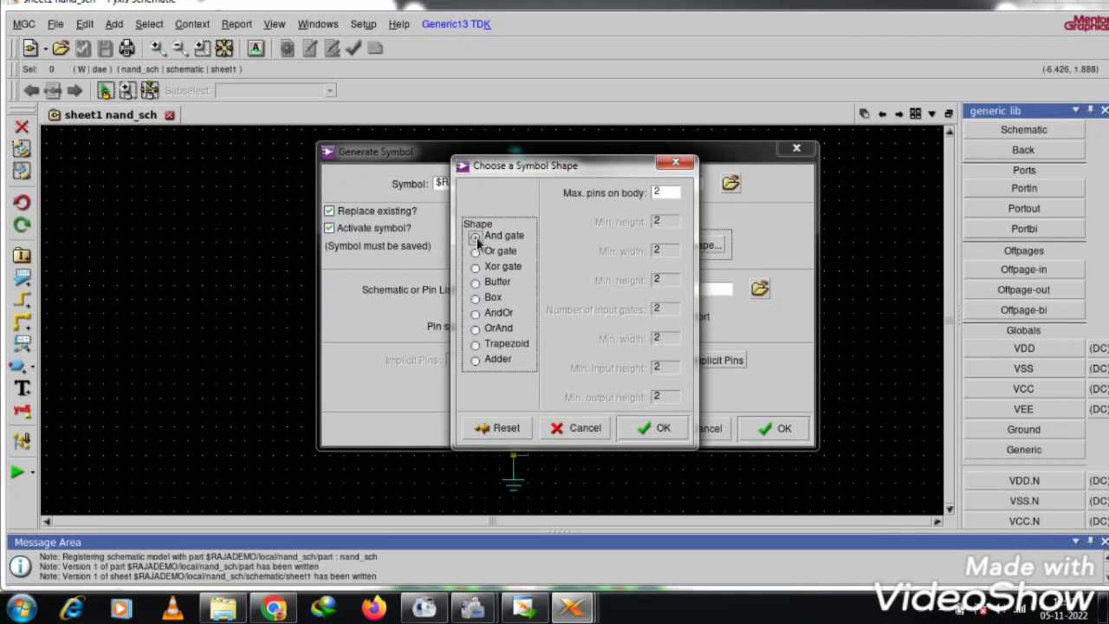
left_click(646, 430)
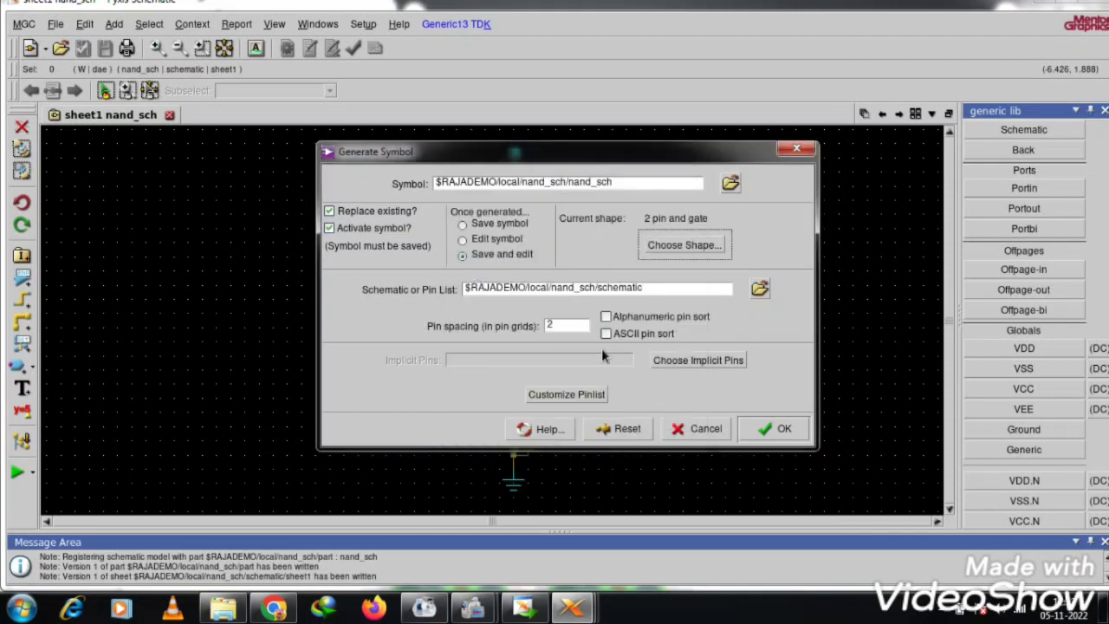
- Generate the nand_sch symbol with a bubble on the out pin, and check and save it
left_click(569, 394)
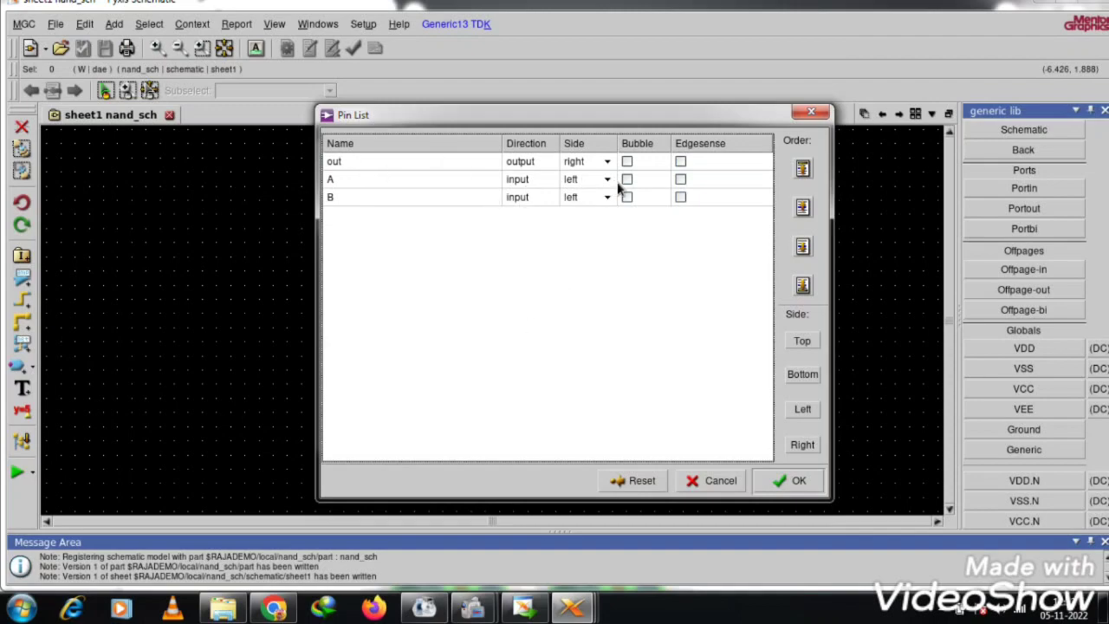
left_click(786, 481)
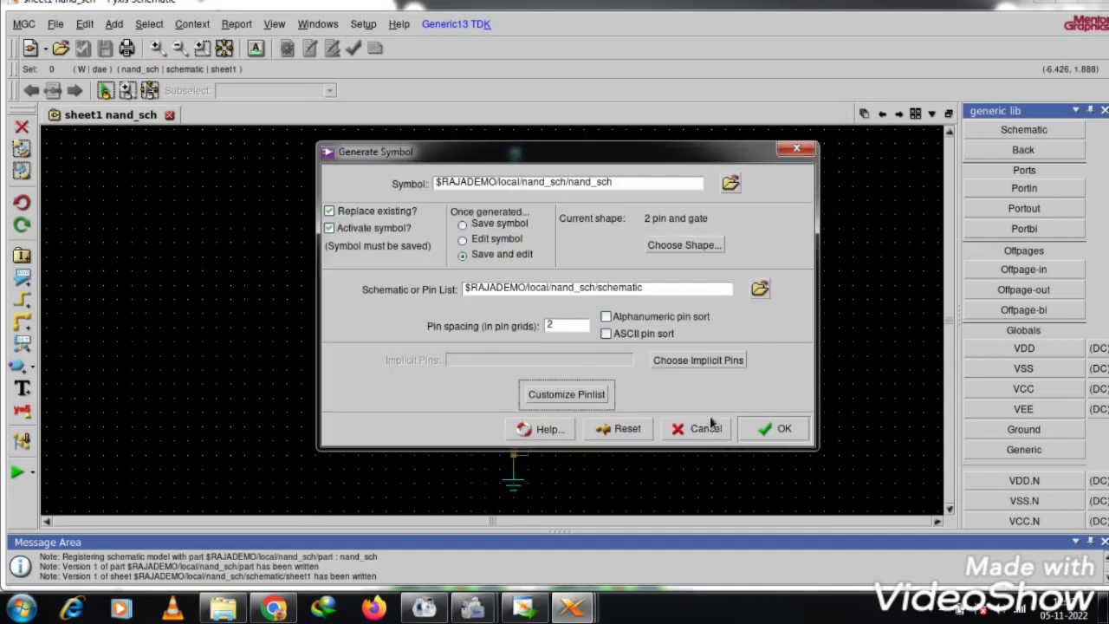
left_click(760, 428)
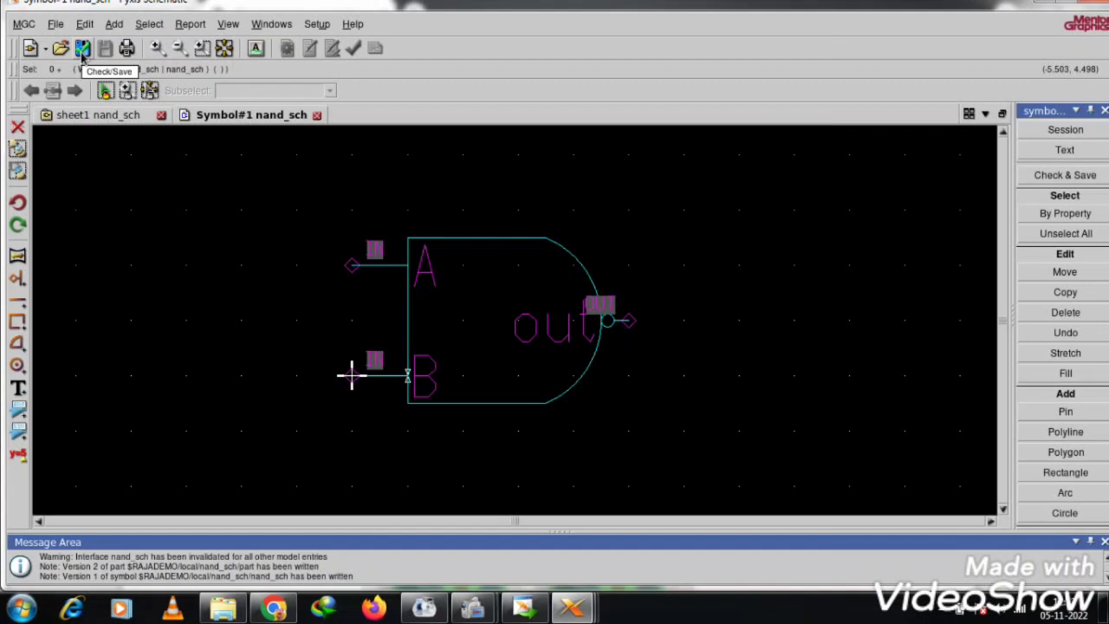
left_click(83, 48)
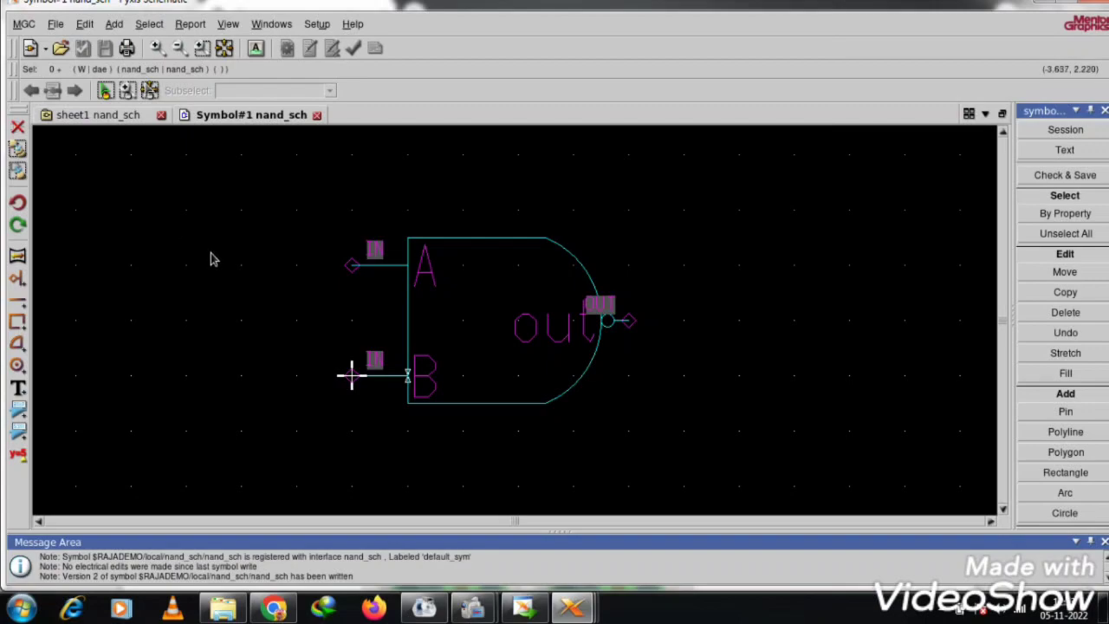
- Review the nand_sch schematic against its symbol and close the schematic editor
left_click(138, 117)
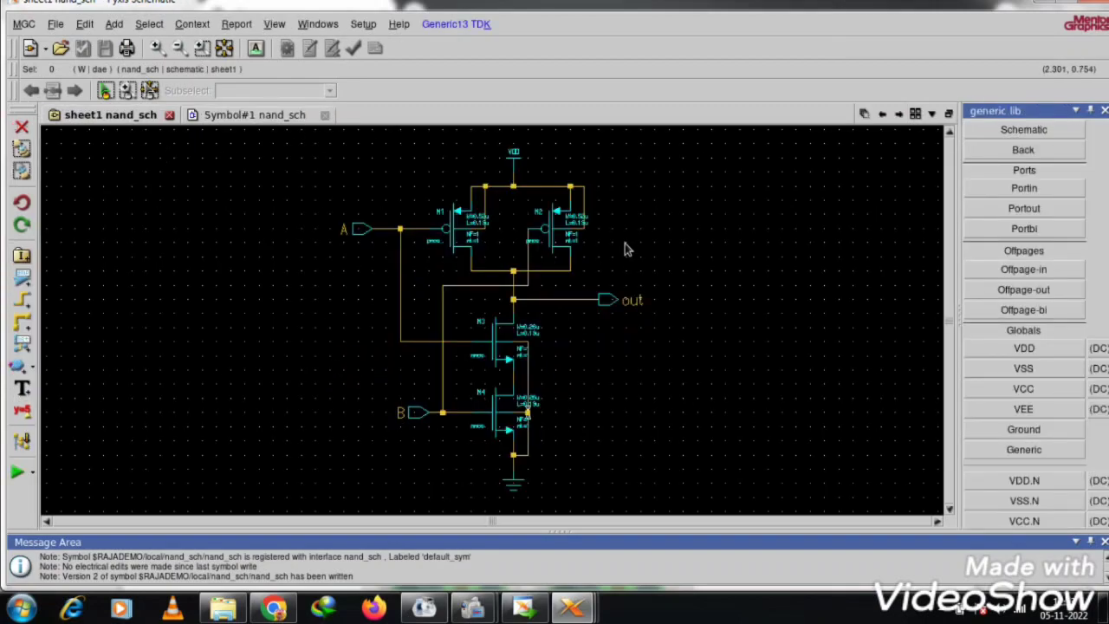
left_click(287, 116)
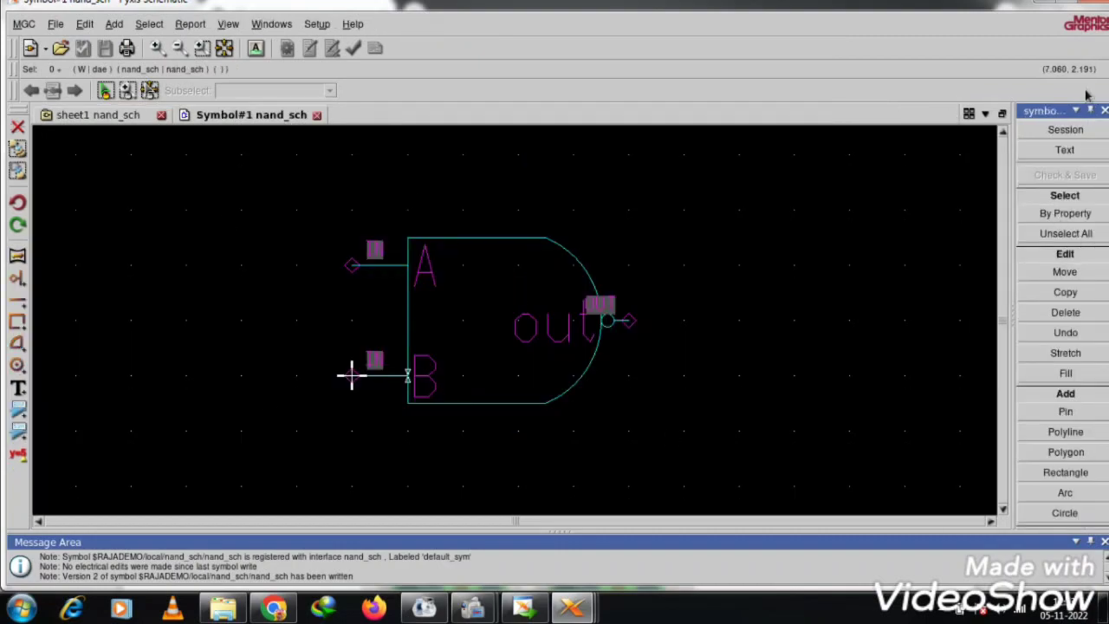
left_click(1092, 5)
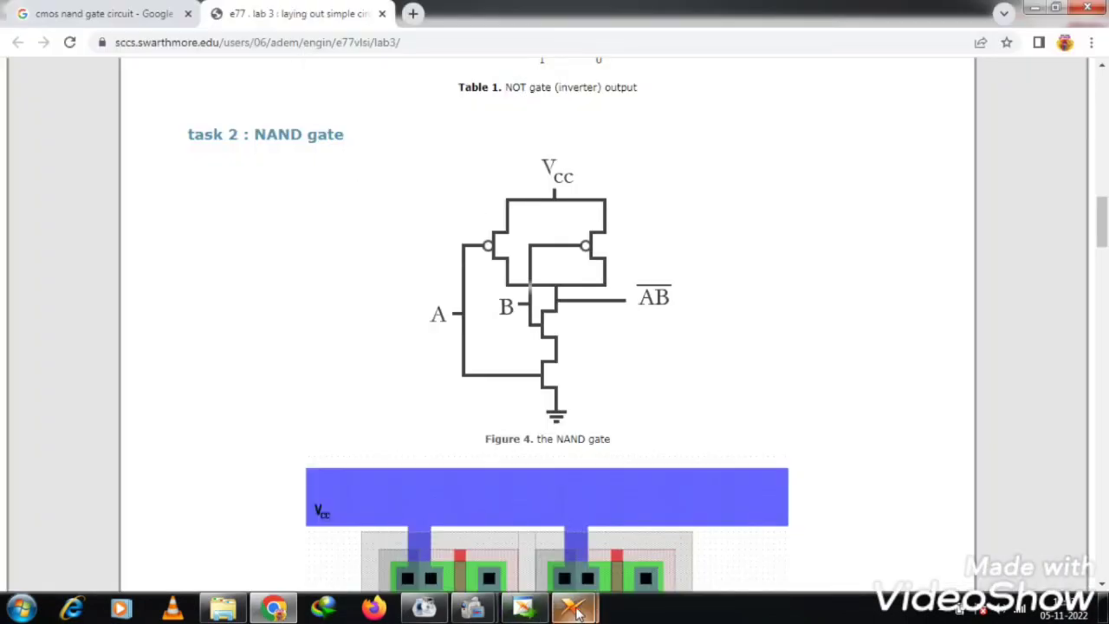
- Switch to Pyxis Project Manager and list the views in the nand_sch cell
mouse_move(572, 609)
left_click(641, 544)
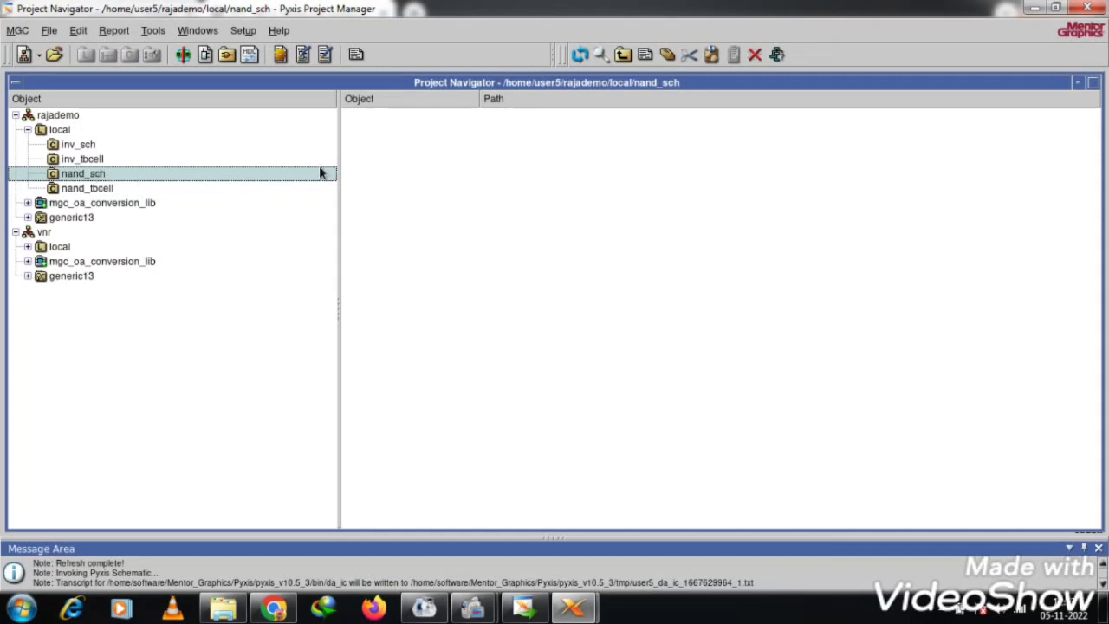
left_click(78, 185)
left_click(85, 174)
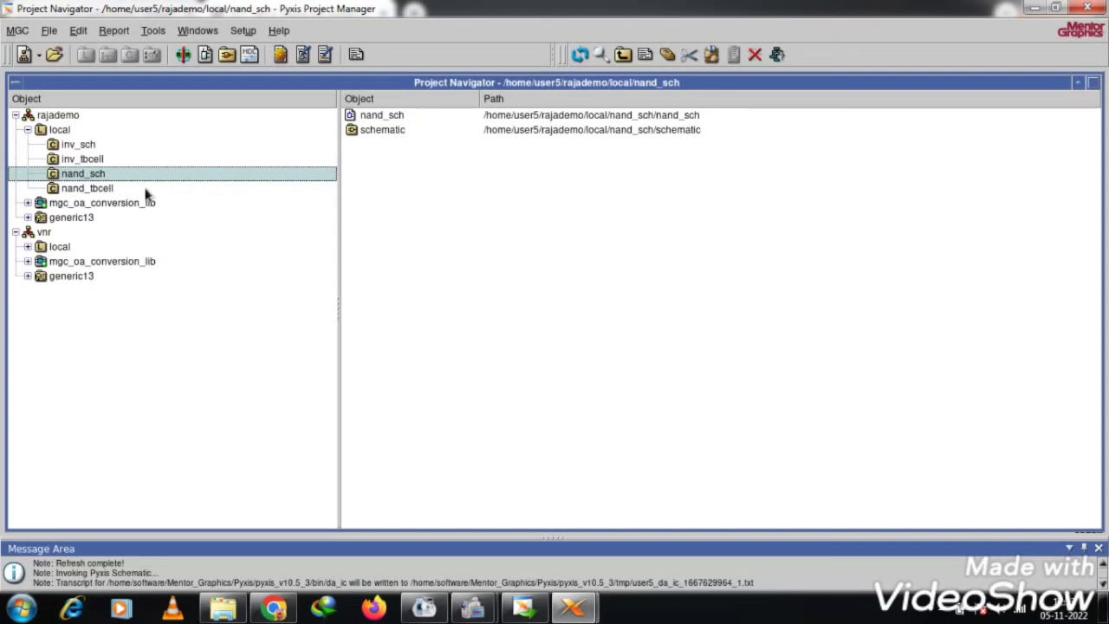
- Create a new schematic view named schematic in the nand_tbcell cell
left_click(96, 188)
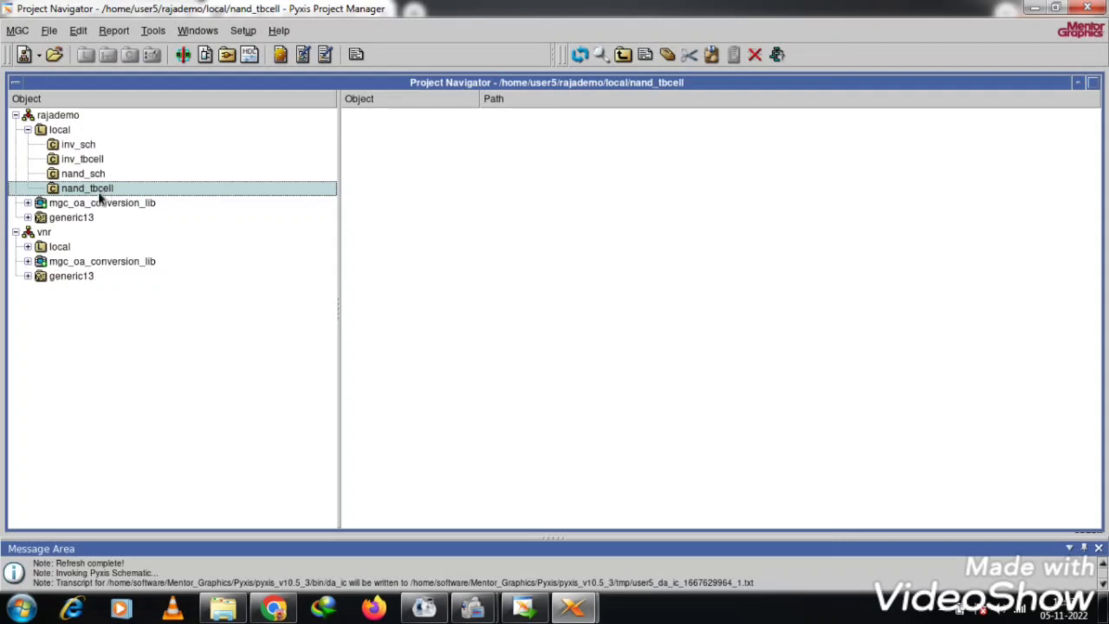
right_click(101, 198)
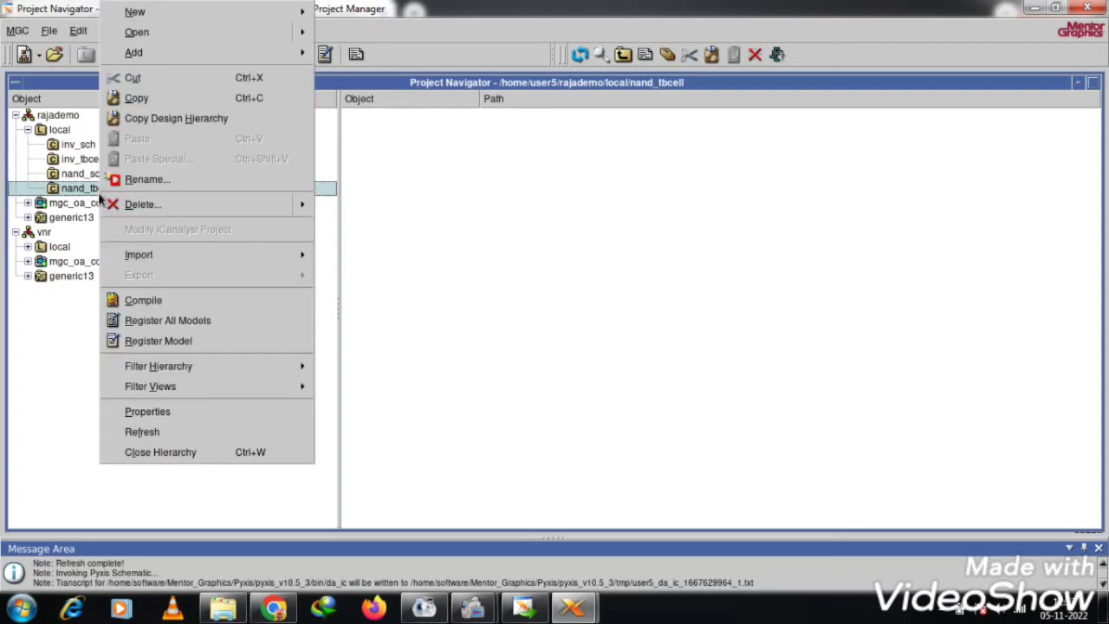
mouse_move(178, 16)
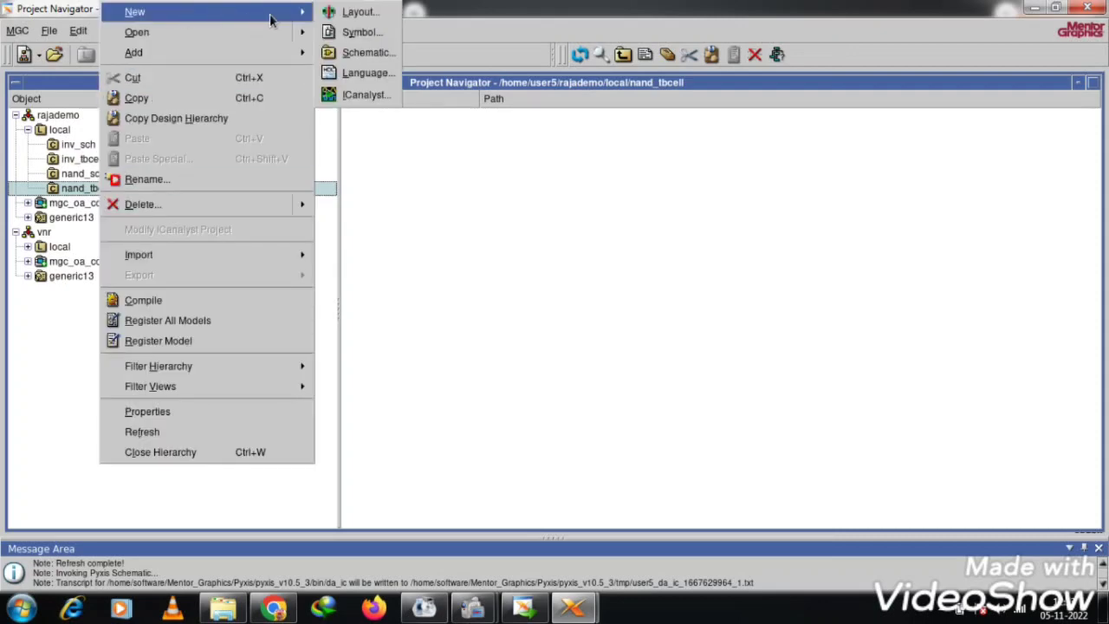
left_click(368, 52)
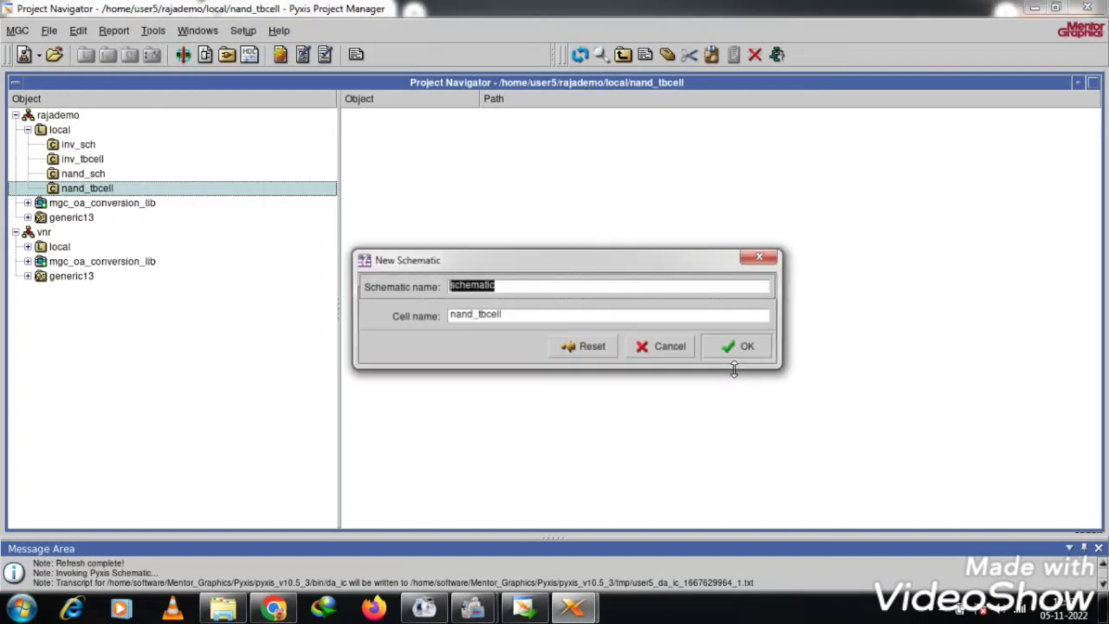
left_click(735, 347)
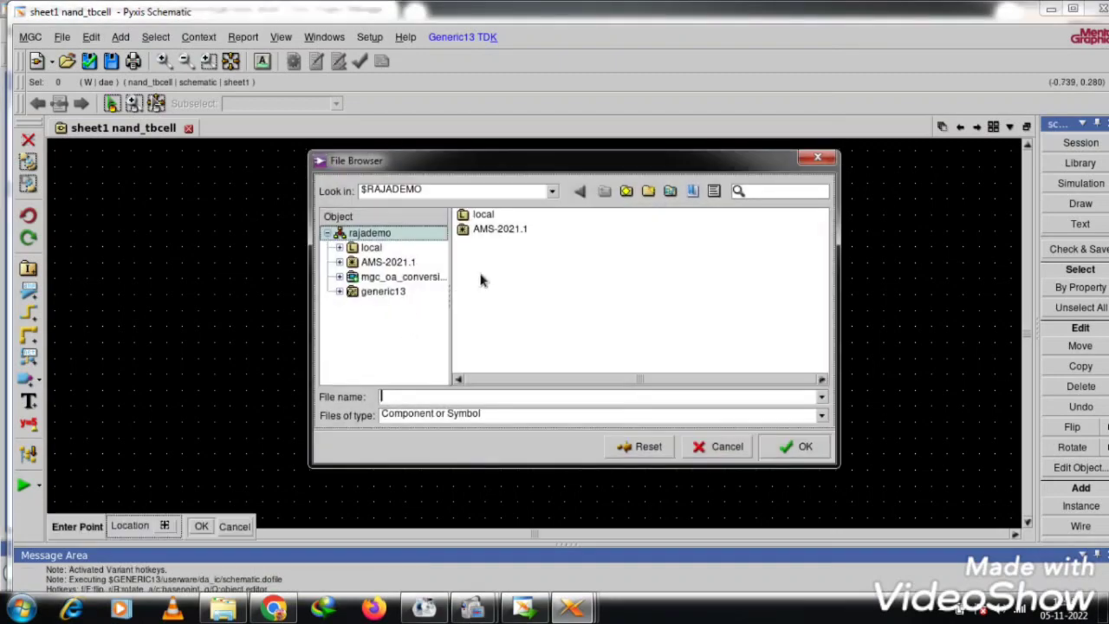
- Place an instance of the nand_sch symbol from the local library on the nand_tbcell sheet and clear the selection
double_click(482, 215)
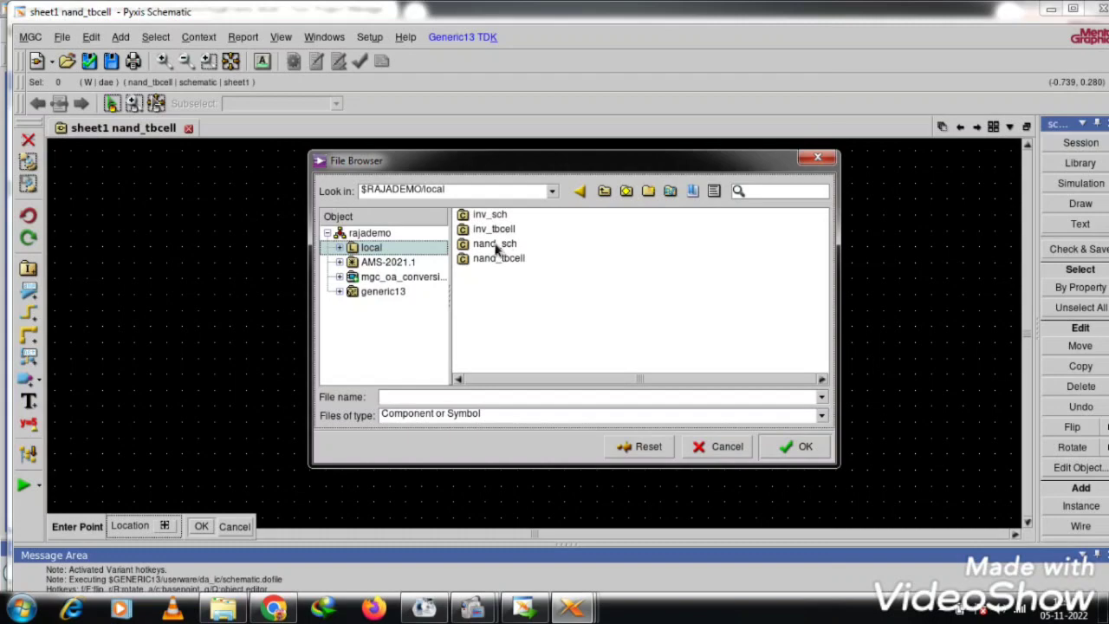
double_click(491, 245)
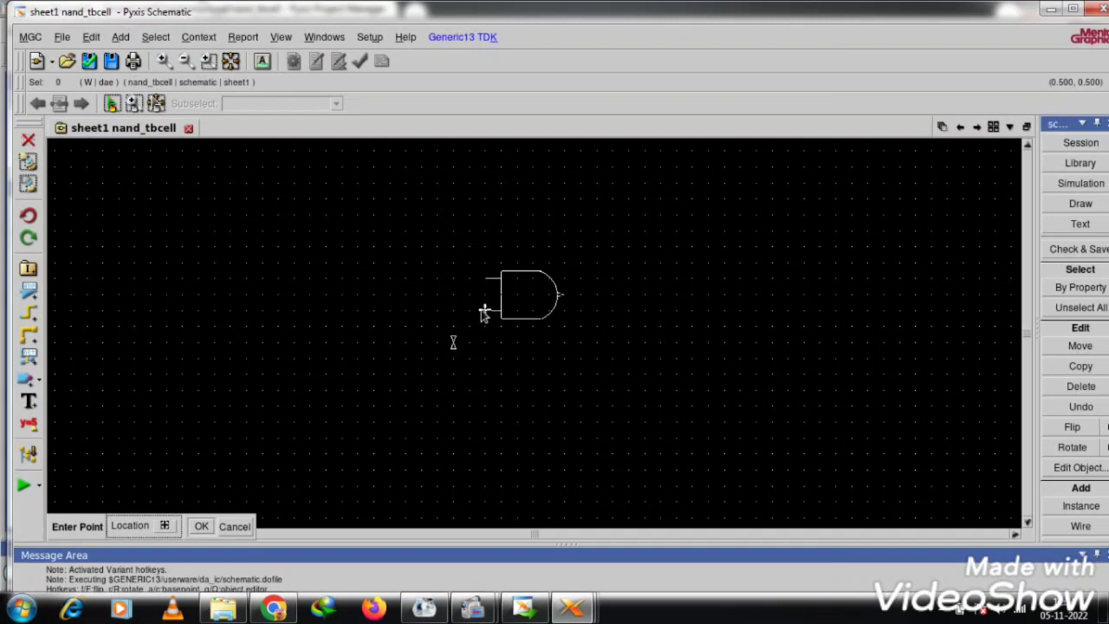
scroll(486, 313, "up", 1)
left_click(484, 313)
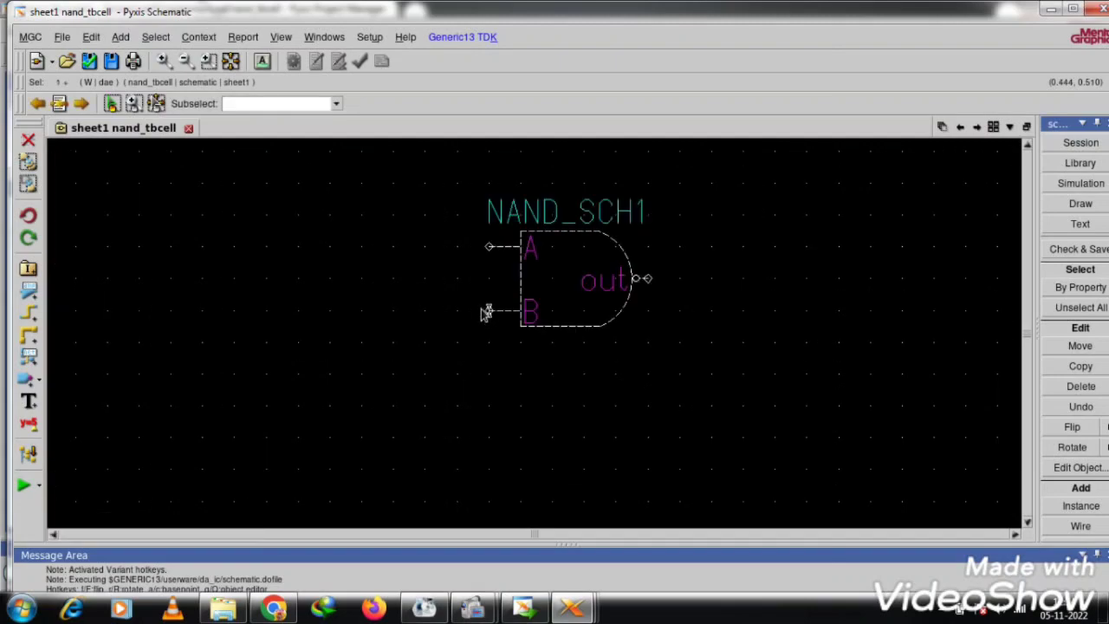
left_click(686, 364)
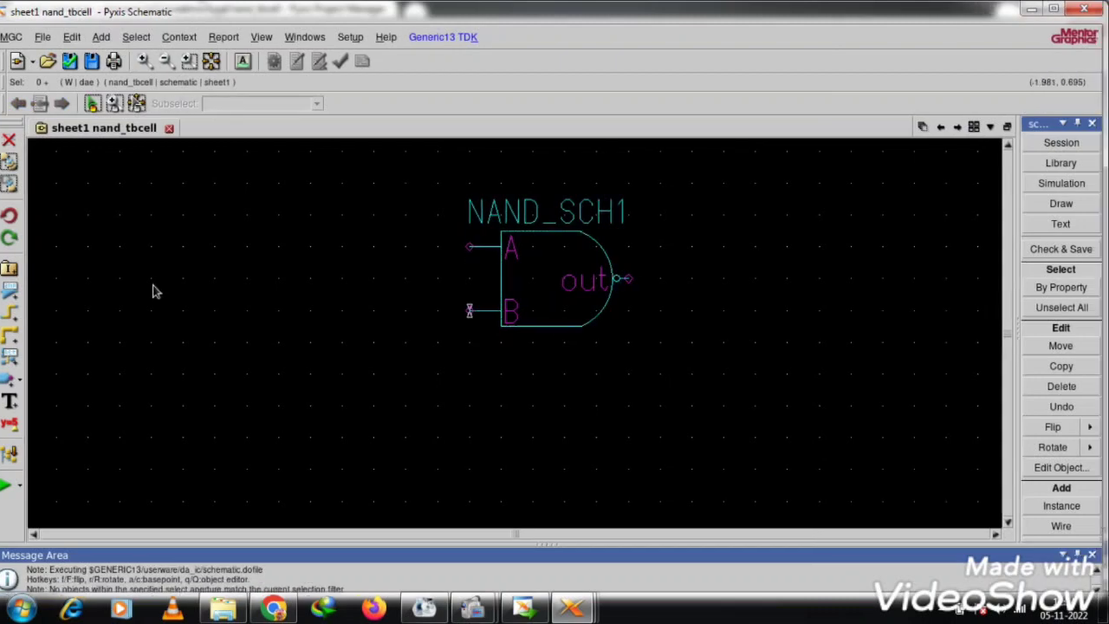
- Place two input ports facing the A and B pins of the NAND symbol, the upper one farther from the gate
left_click(17, 382)
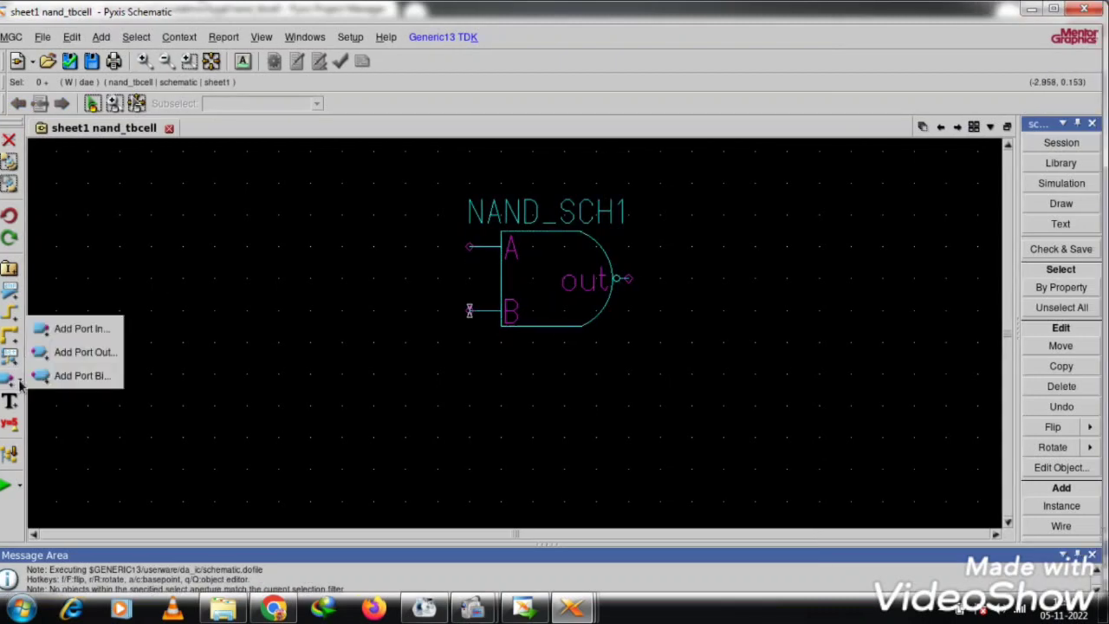
left_click(69, 327)
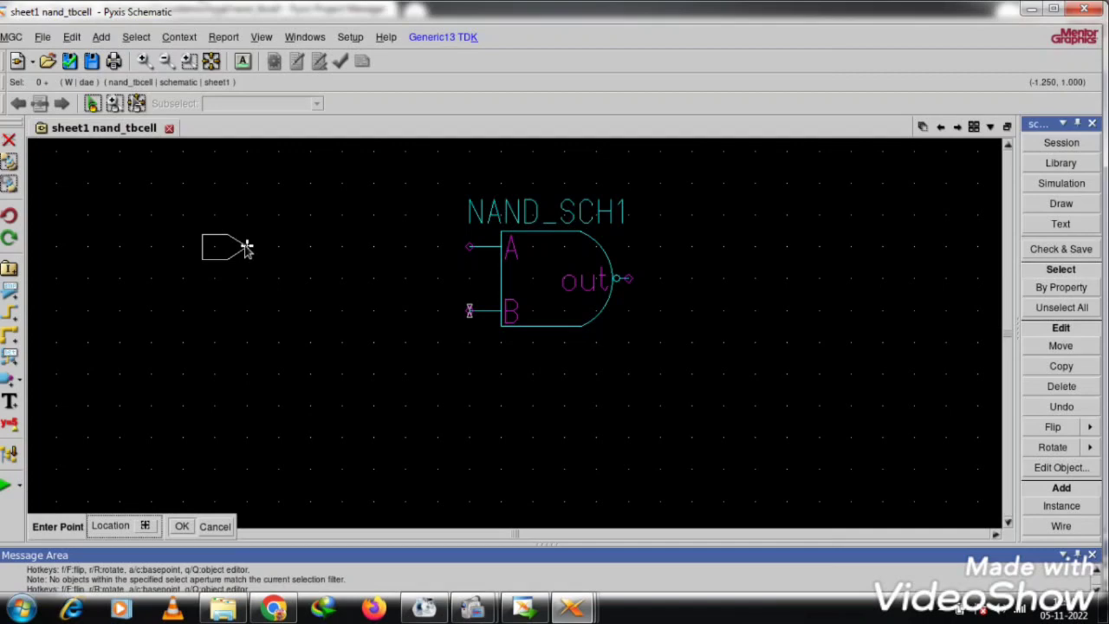
left_click(246, 247)
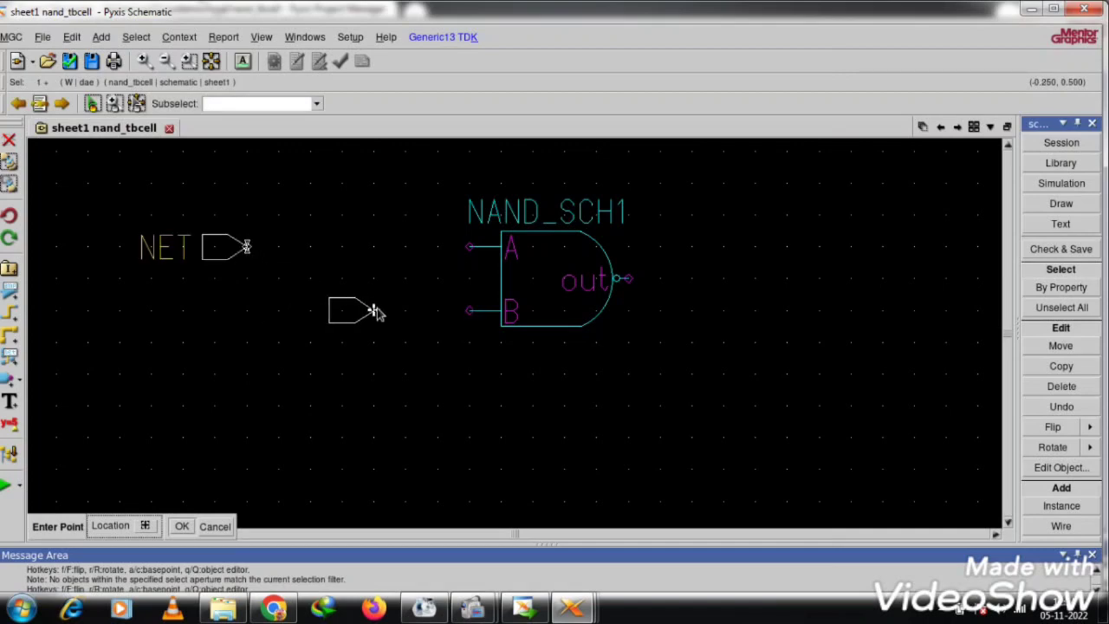
left_click(372, 310)
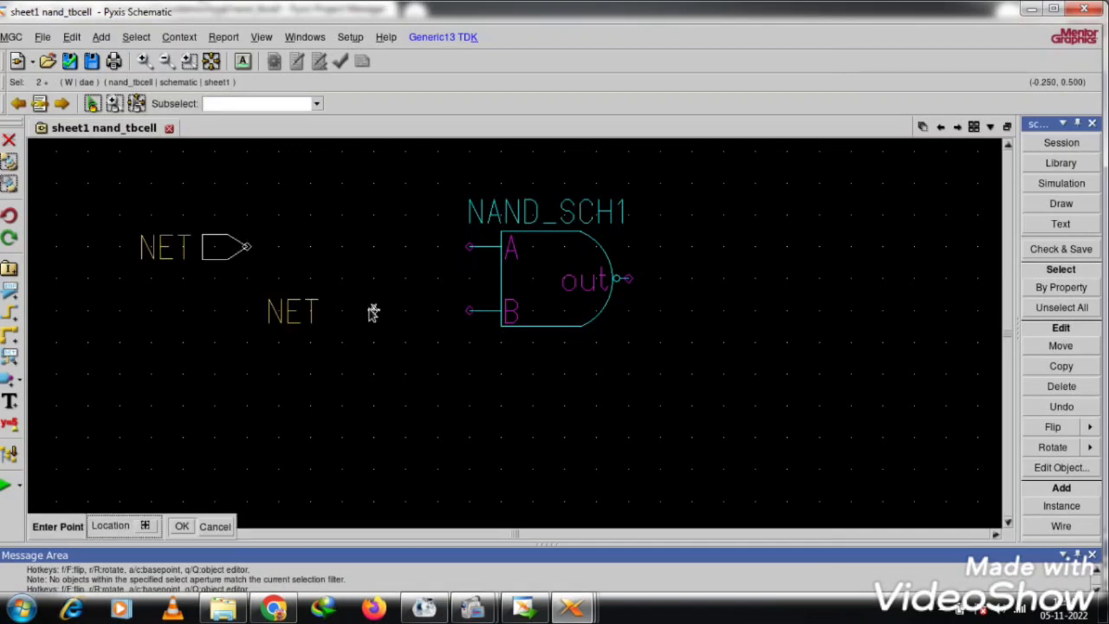
key("Escape")
left_click(452, 364)
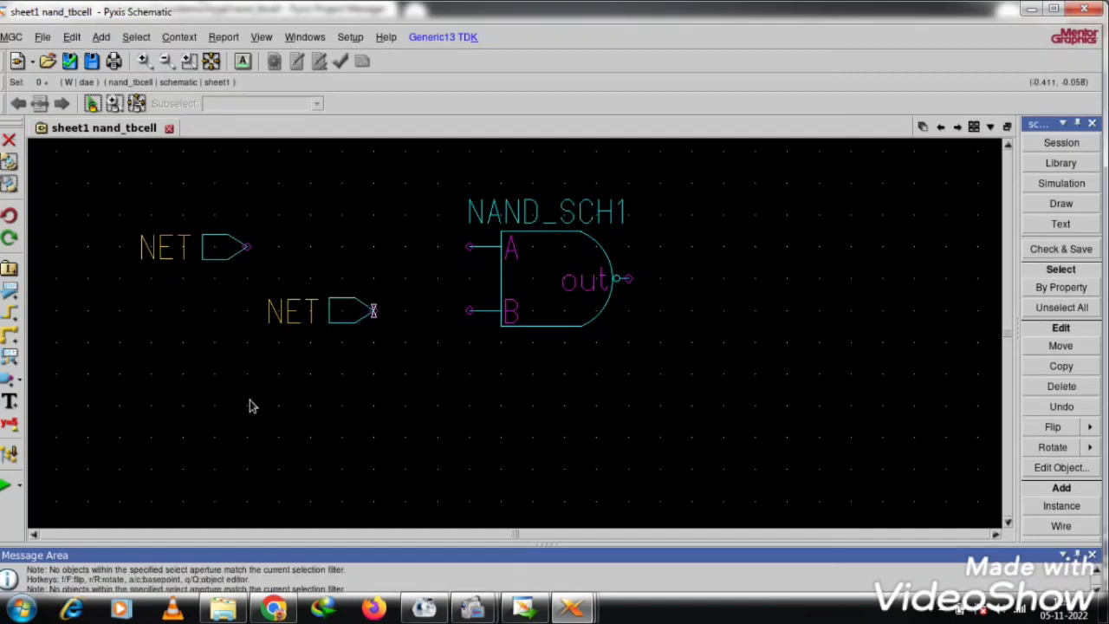
- Place an output port facing the out pin of the NAND symbol and clear the selection
left_click(19, 382)
left_click(78, 352)
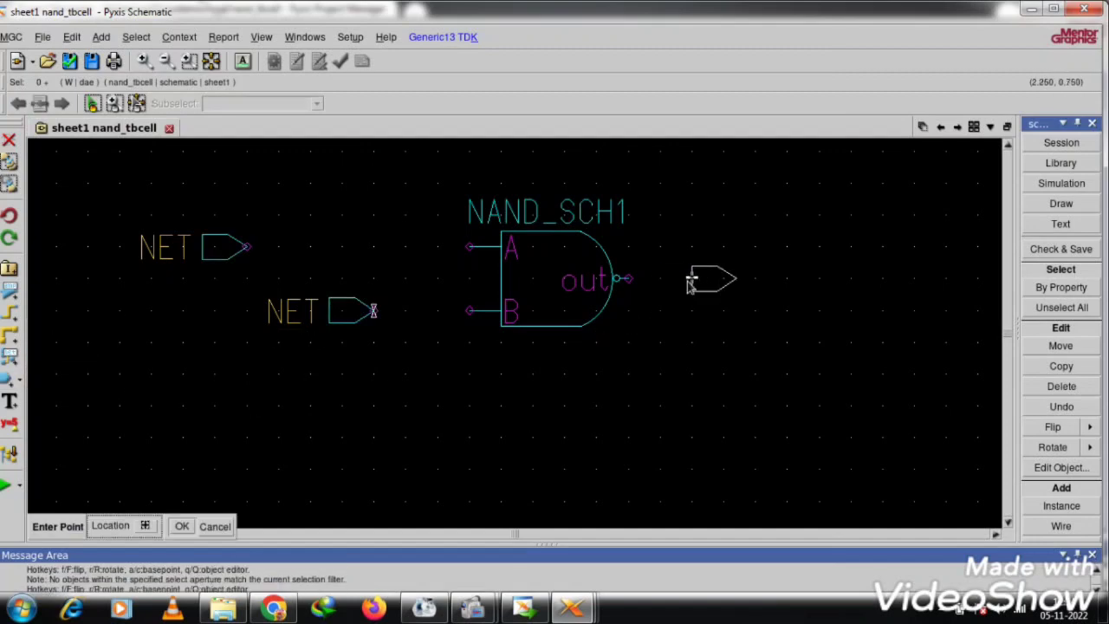
left_click(709, 286)
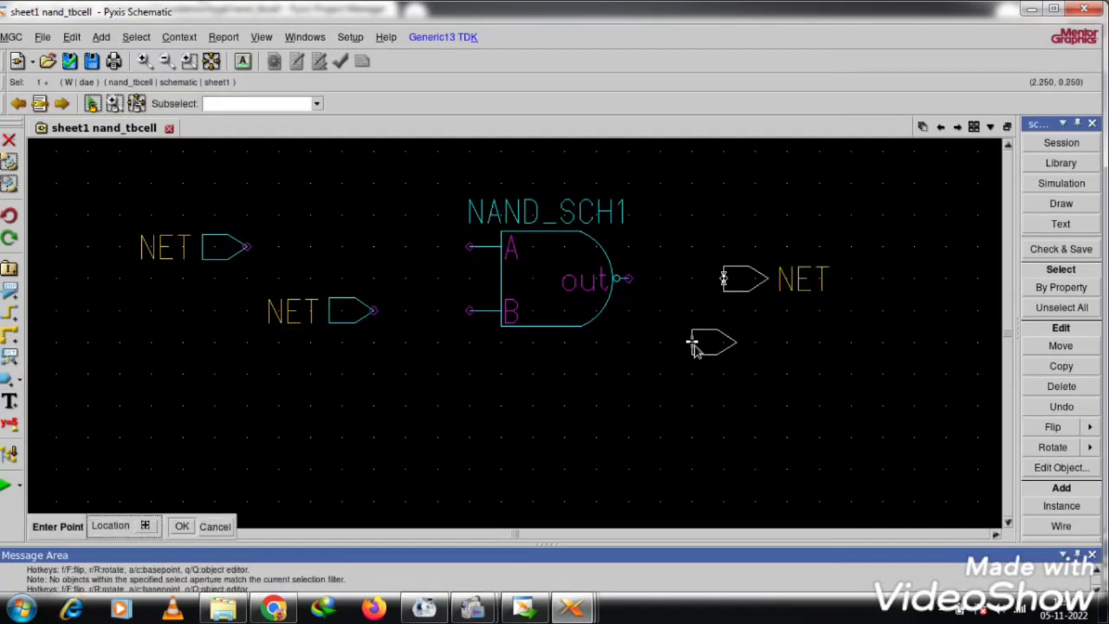
key("Escape")
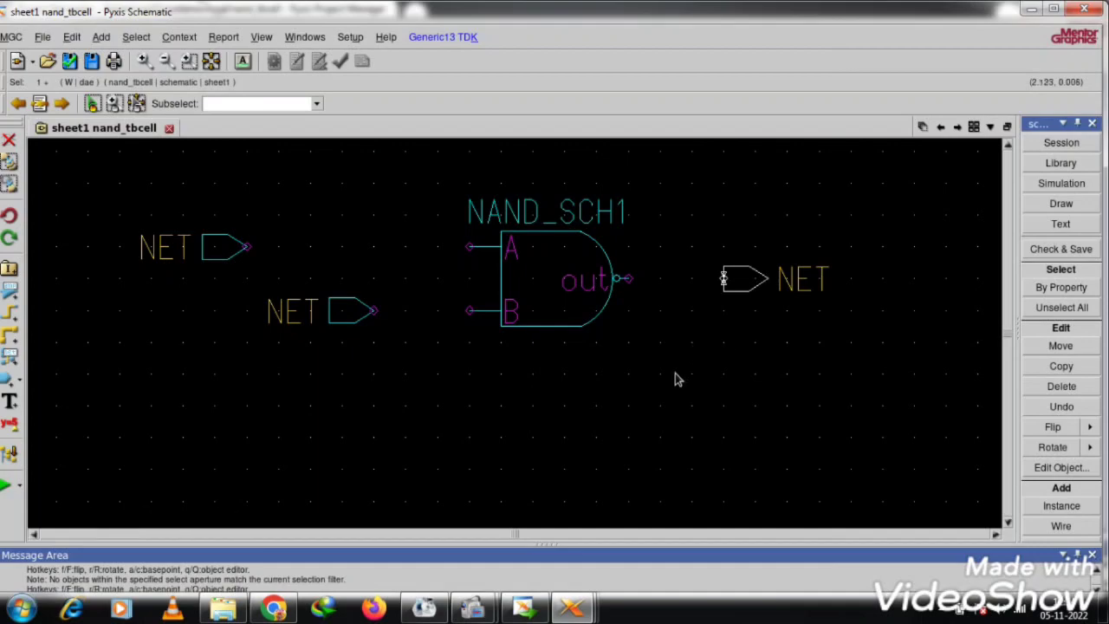
left_click(674, 379)
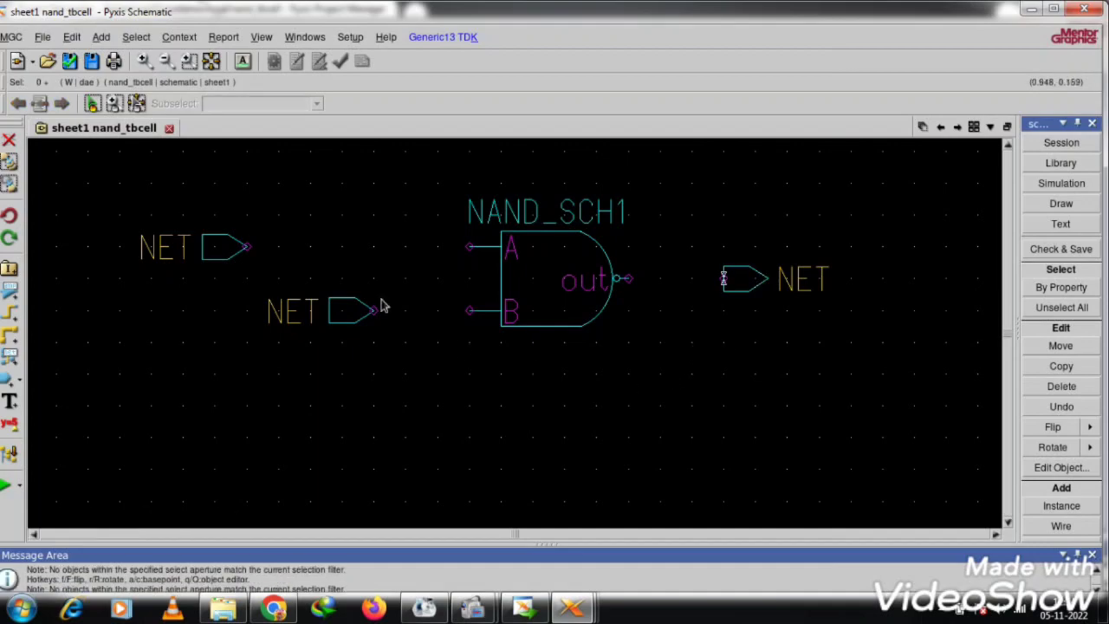
- Set the net name of the upper input port to A
left_click(207, 253)
right_click(208, 253)
left_click(256, 400)
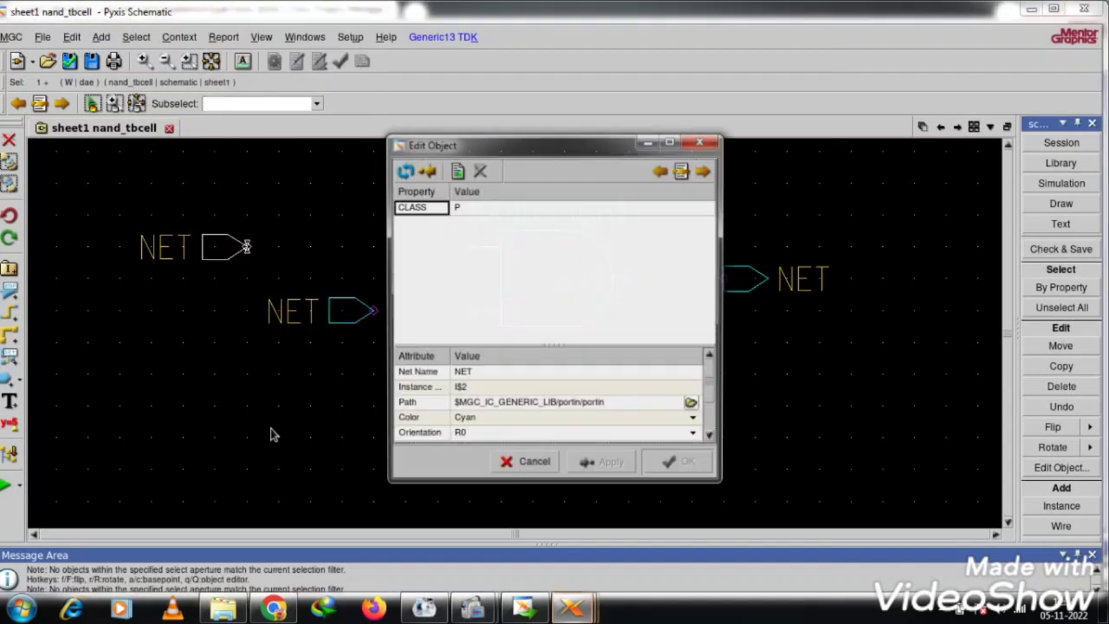
left_click(484, 379)
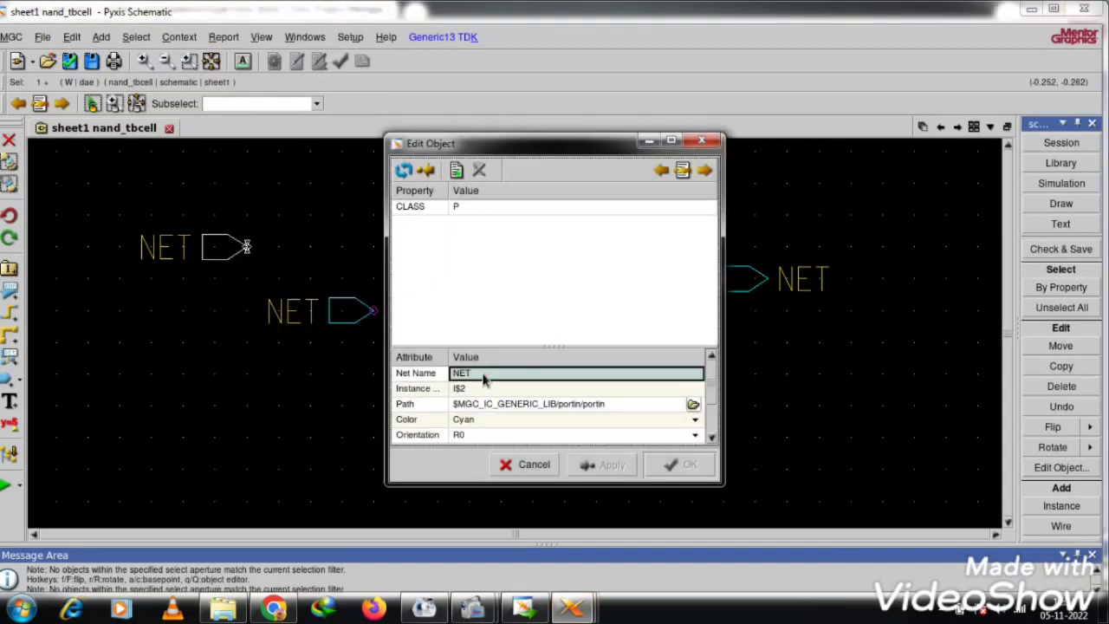
type("A")
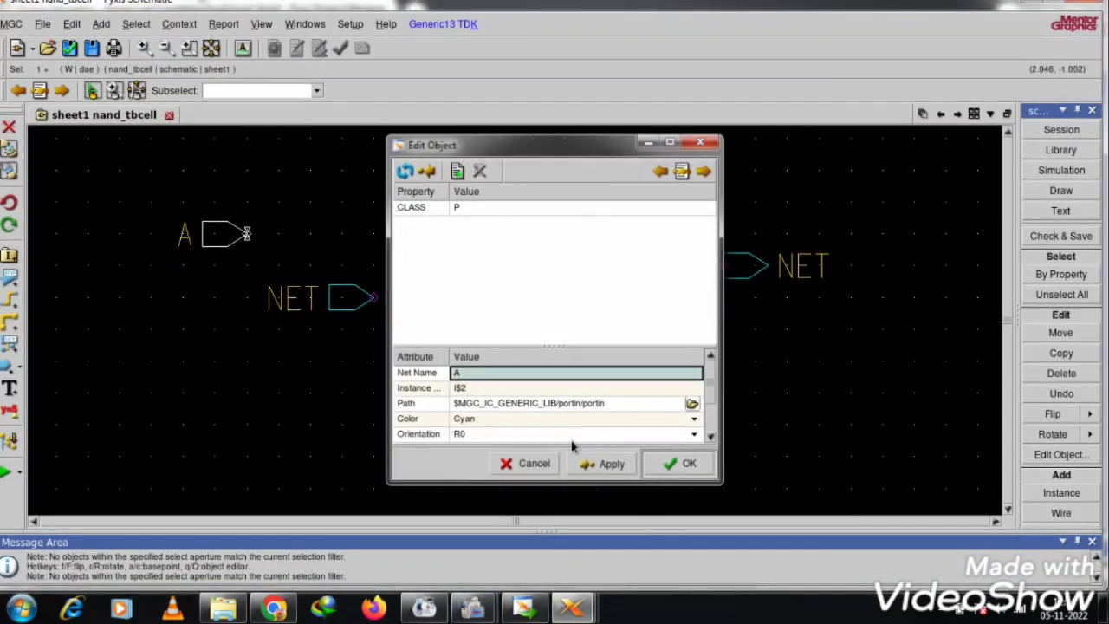
key("Return")
- Set the net name of the lower input port to B
left_click(357, 309)
right_click(355, 312)
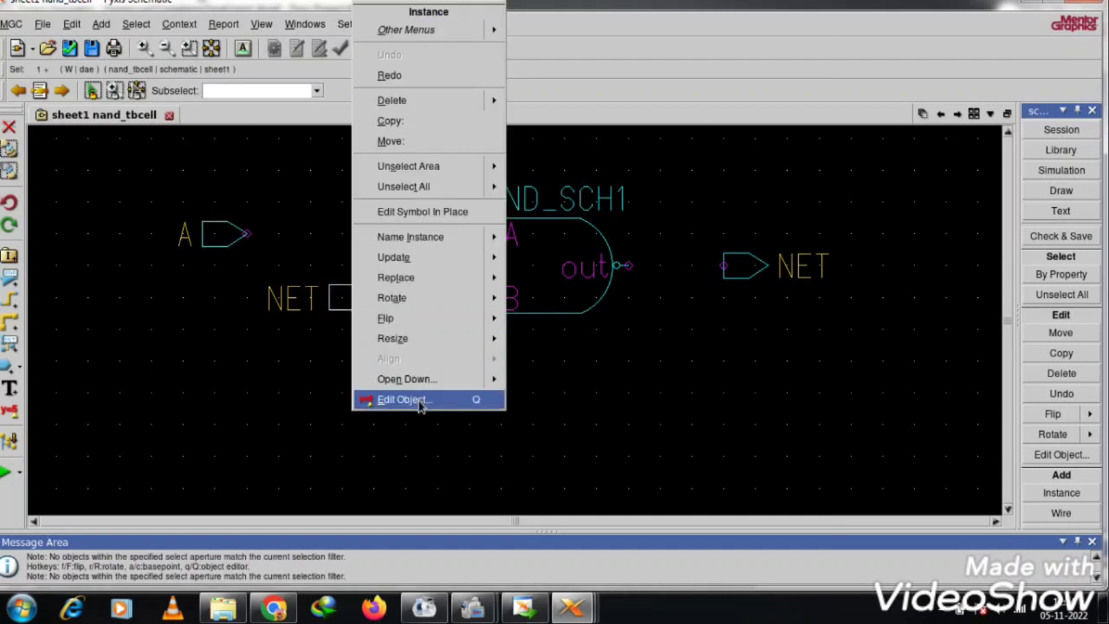
left_click(419, 401)
left_click(495, 384)
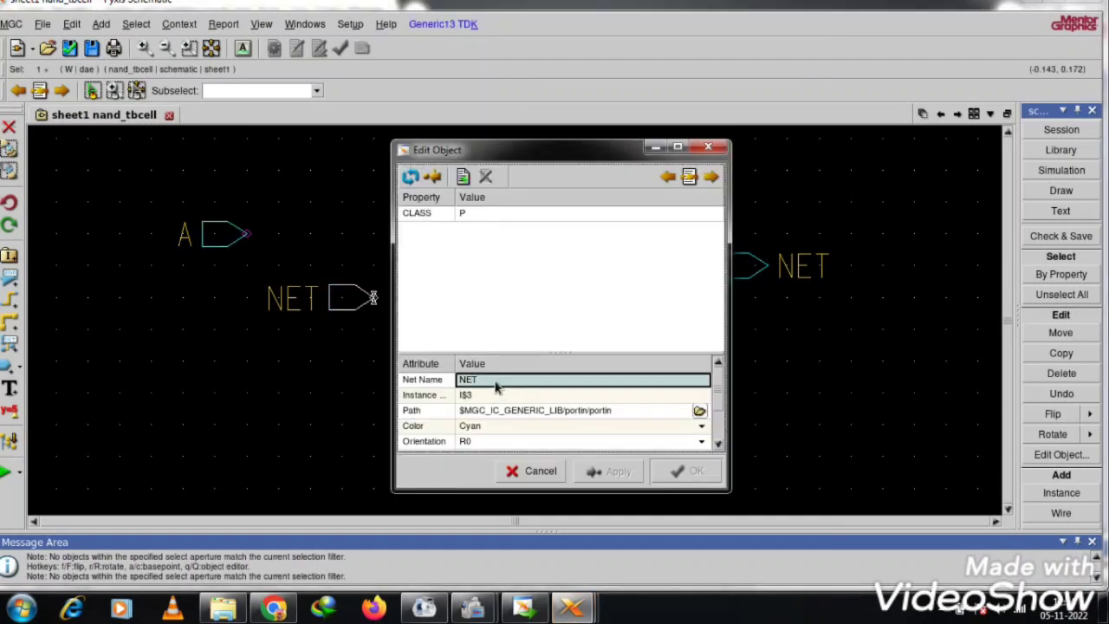
type("B")
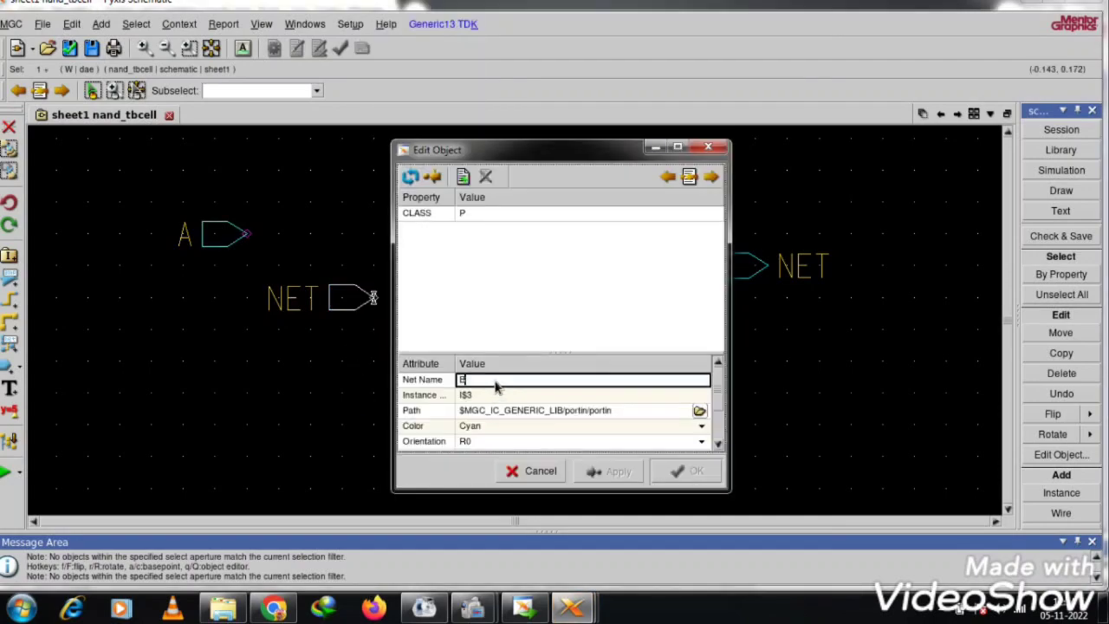
left_click(684, 470)
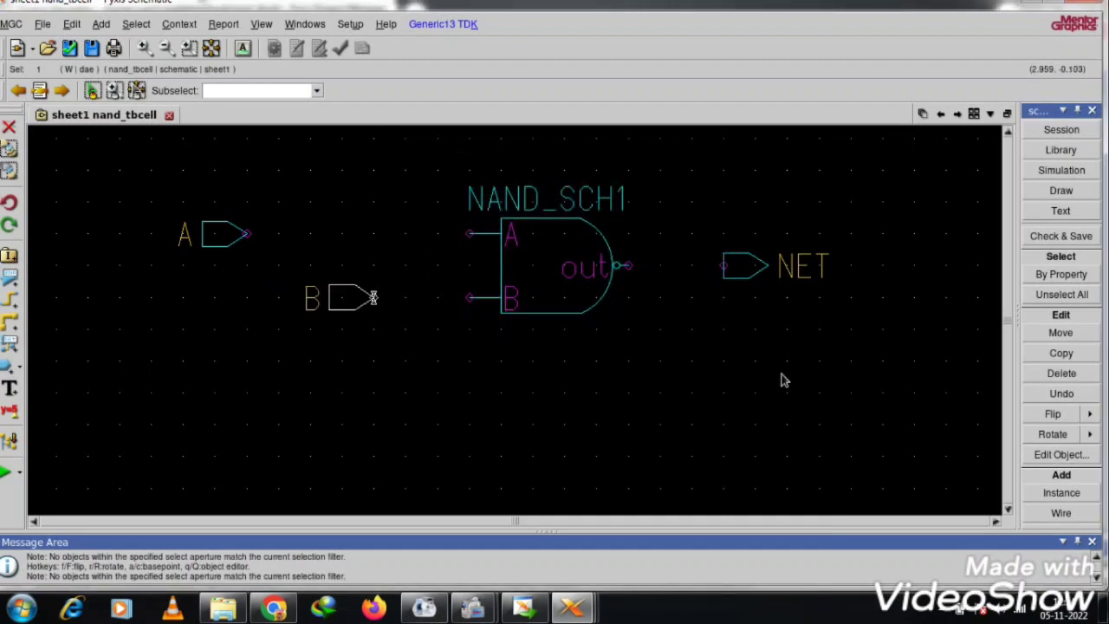
- Set the net name of the output port to Out
left_click(755, 271)
right_click(755, 271)
left_click(775, 395)
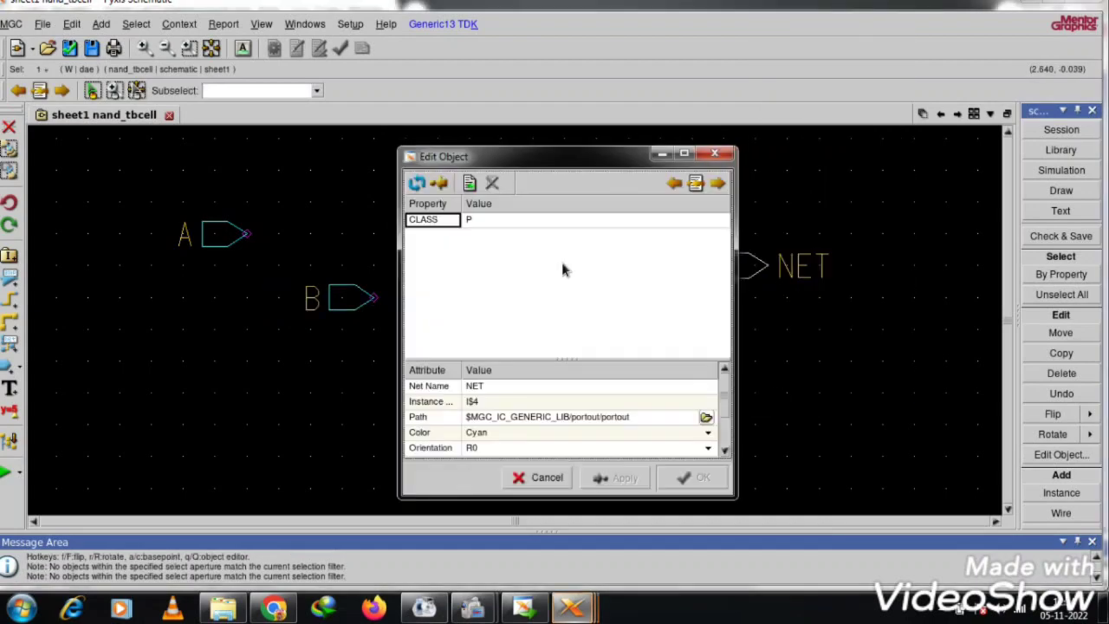
left_click(486, 391)
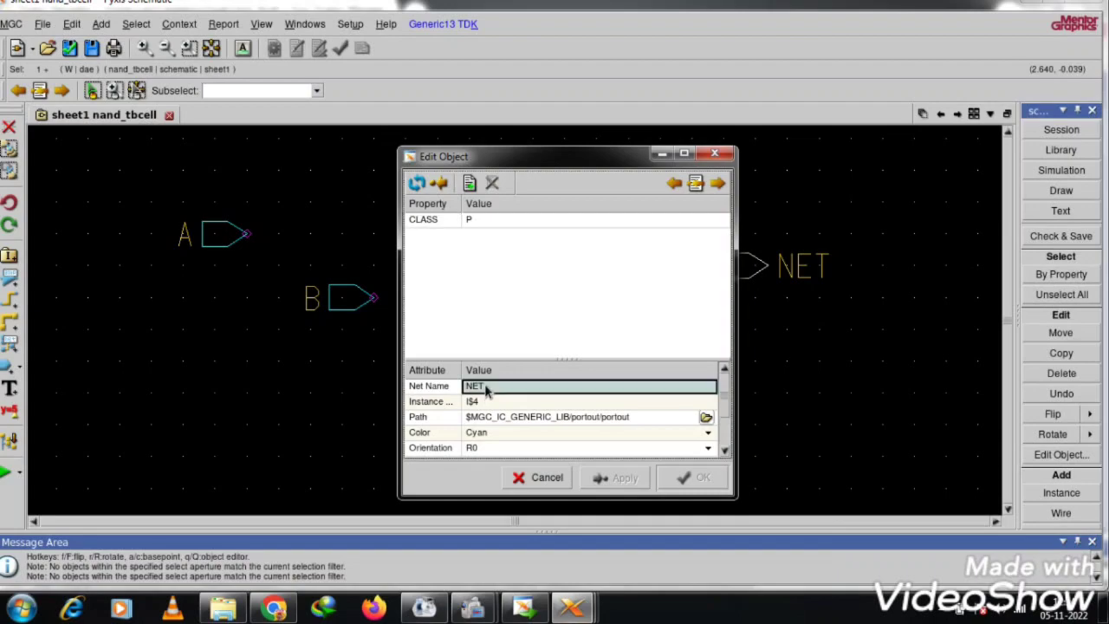
type("Out")
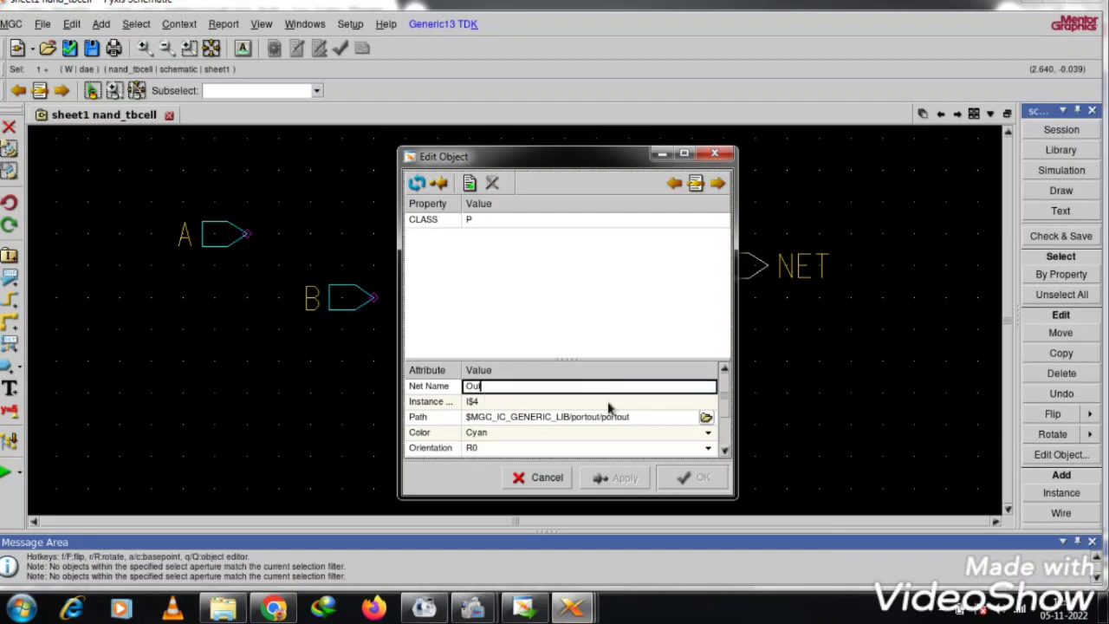
left_click(684, 478)
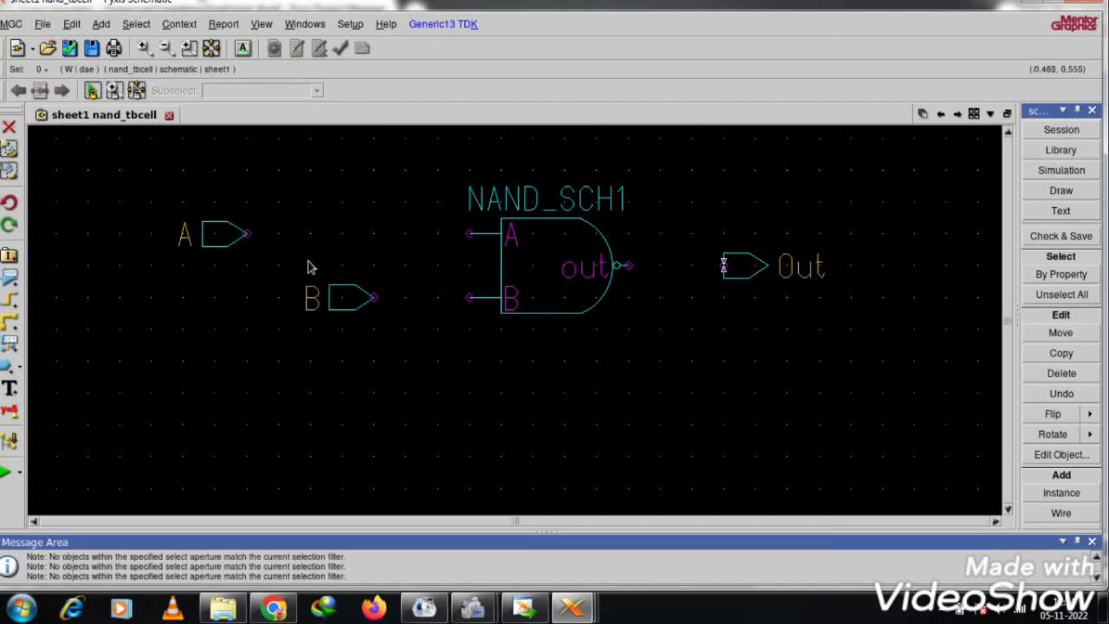
- Wire ports A, B and Out to the matching NAND symbol pins and shift port B slightly closer to the gate
mouse_move(249, 234)
left_mouse_down()
mouse_move(384, 250)
mouse_move(465, 235)
left_mouse_up()
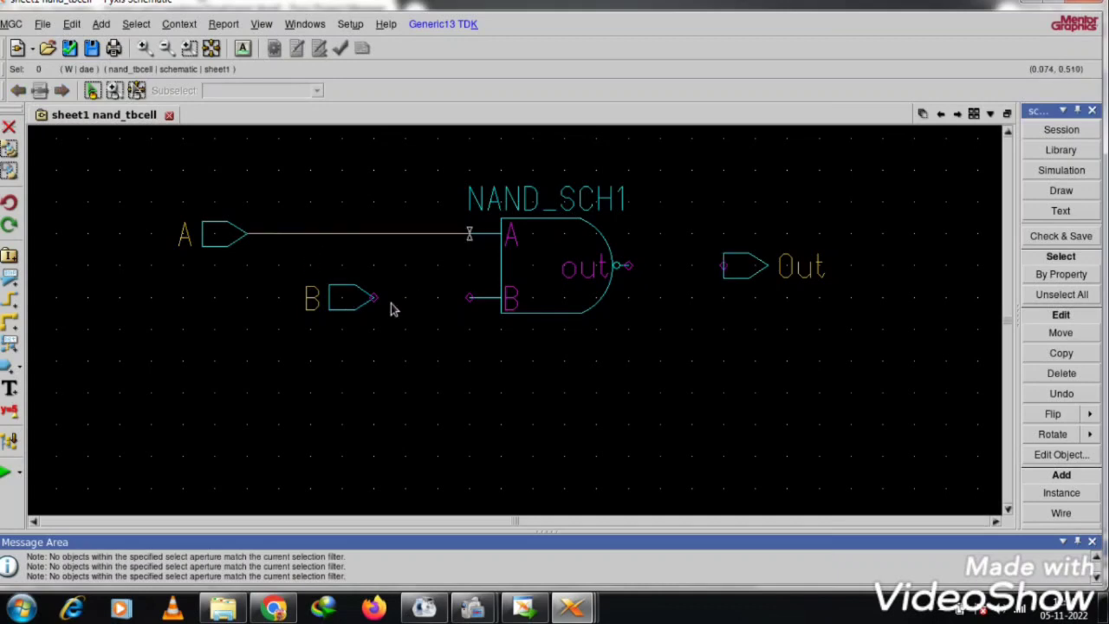
mouse_move(373, 297)
left_mouse_down()
mouse_move(440, 312)
mouse_move(465, 303)
left_mouse_up()
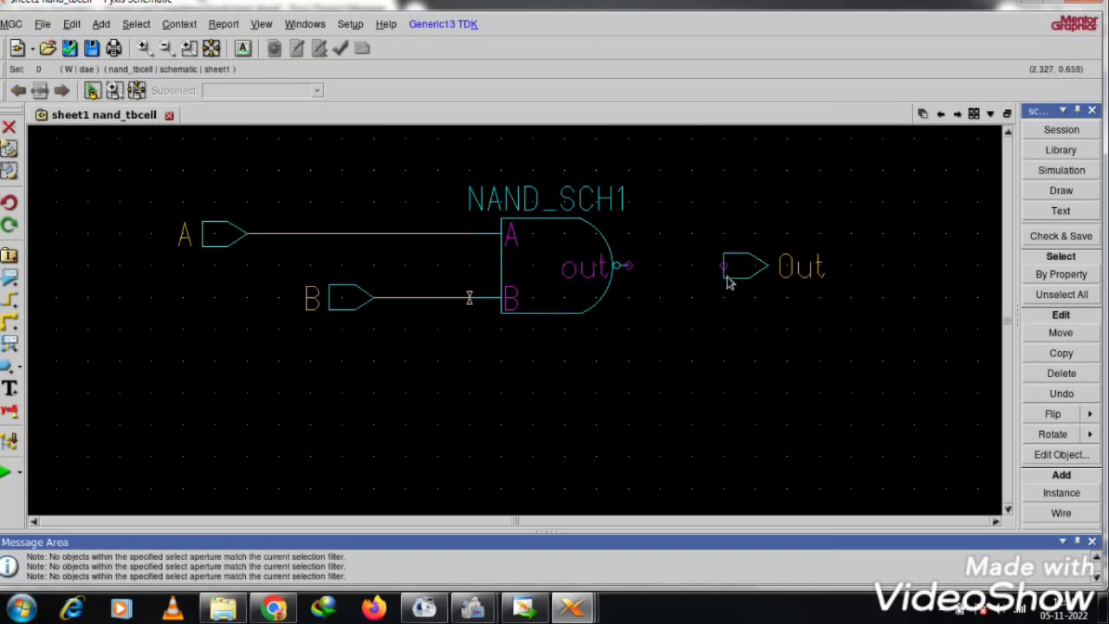
left_click_drag(724, 267, 619, 265)
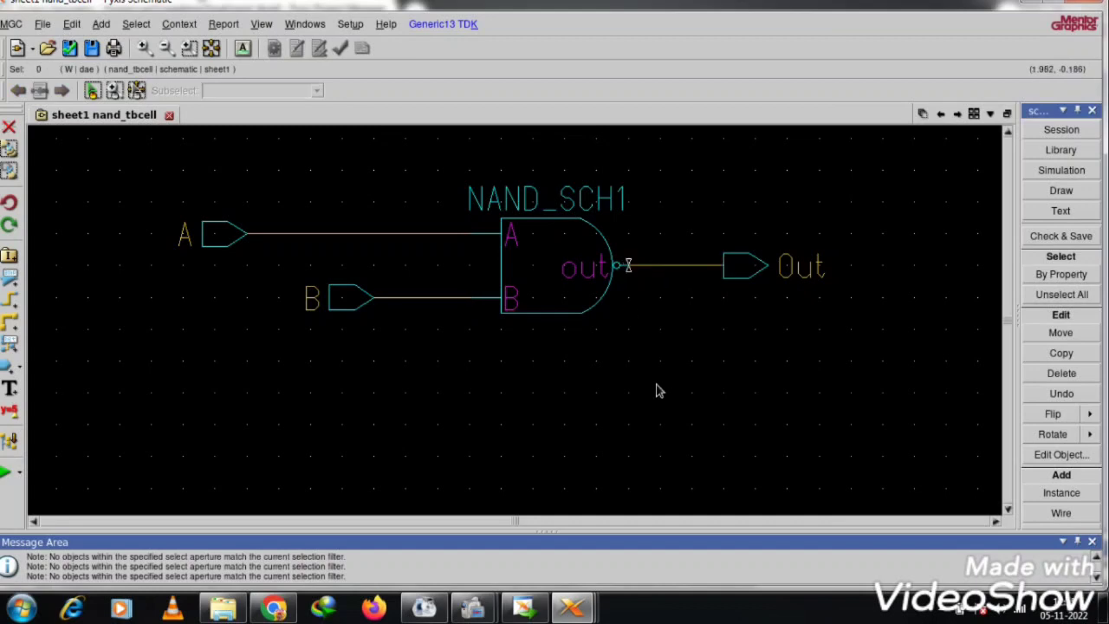
left_click_drag(344, 307, 377, 305)
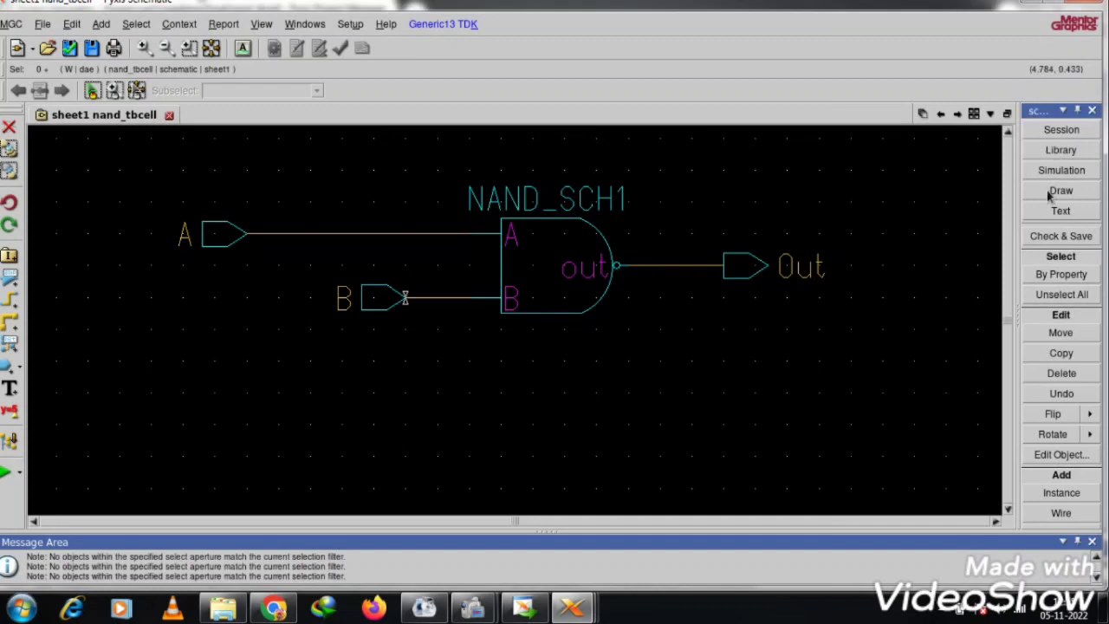
- Place a VDD global from the generic library beyond the Out port, above its level, and a Ground symbol below that VDD
left_click(1060, 150)
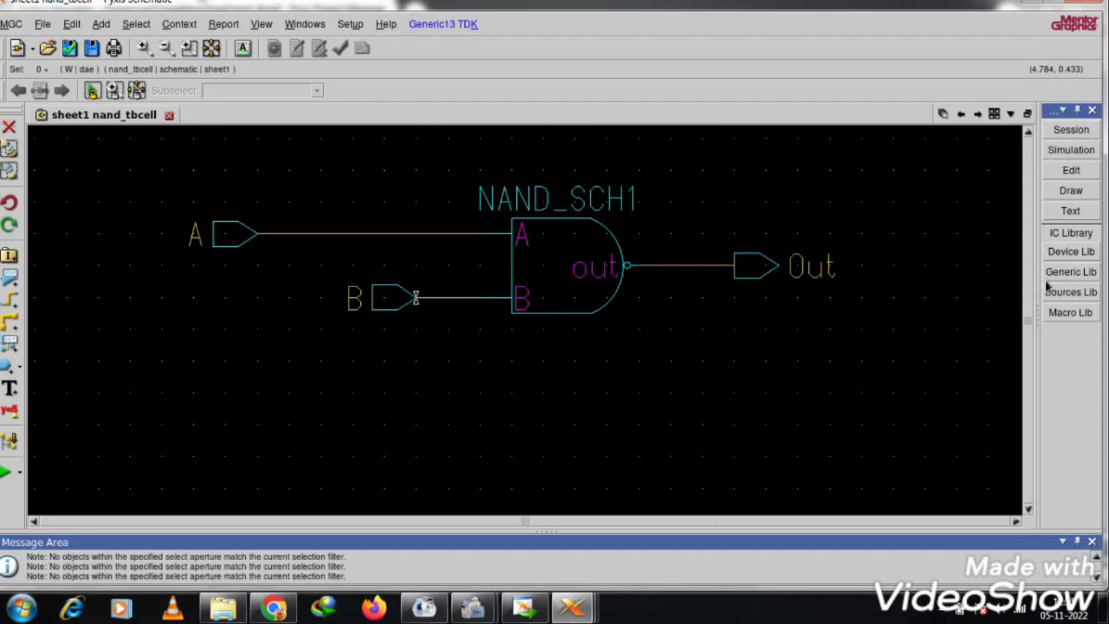
left_click(1070, 272)
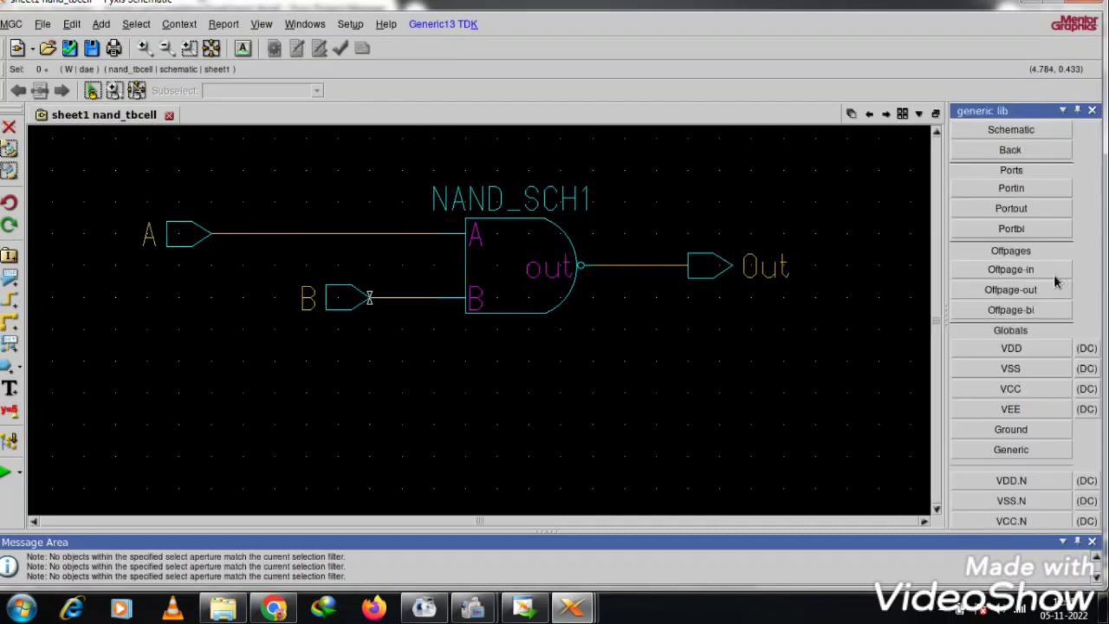
left_click(1019, 348)
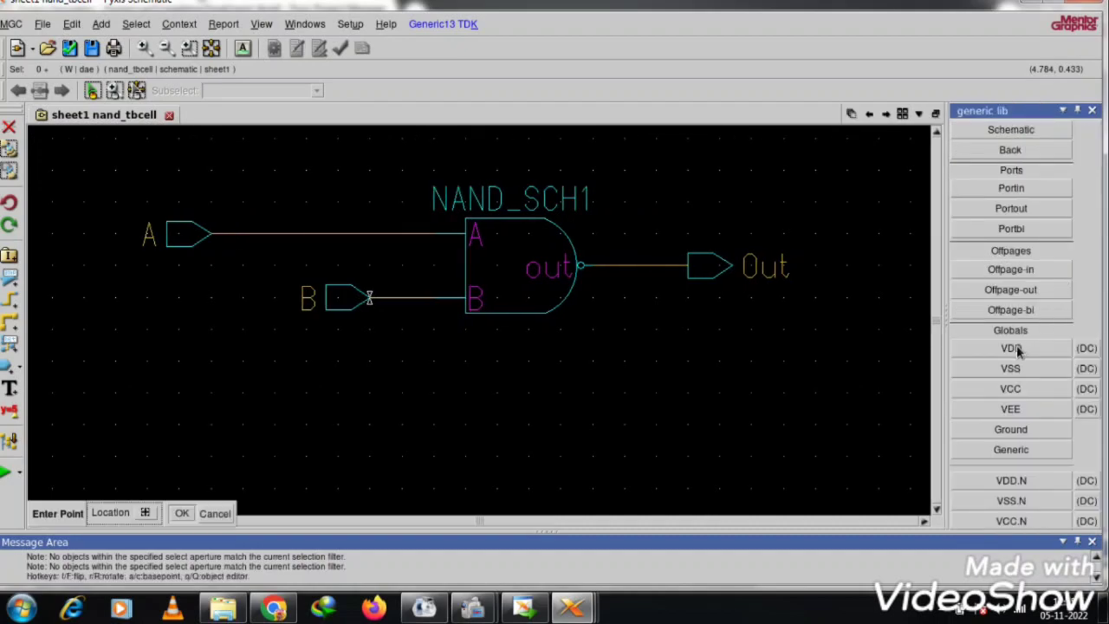
left_click(865, 183)
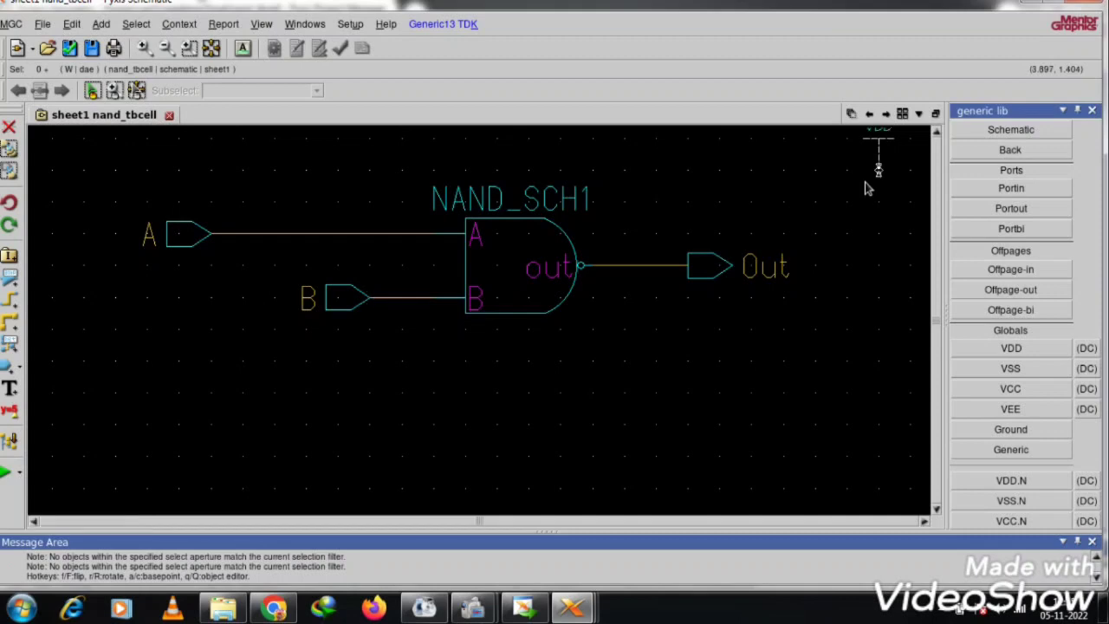
left_click(1007, 430)
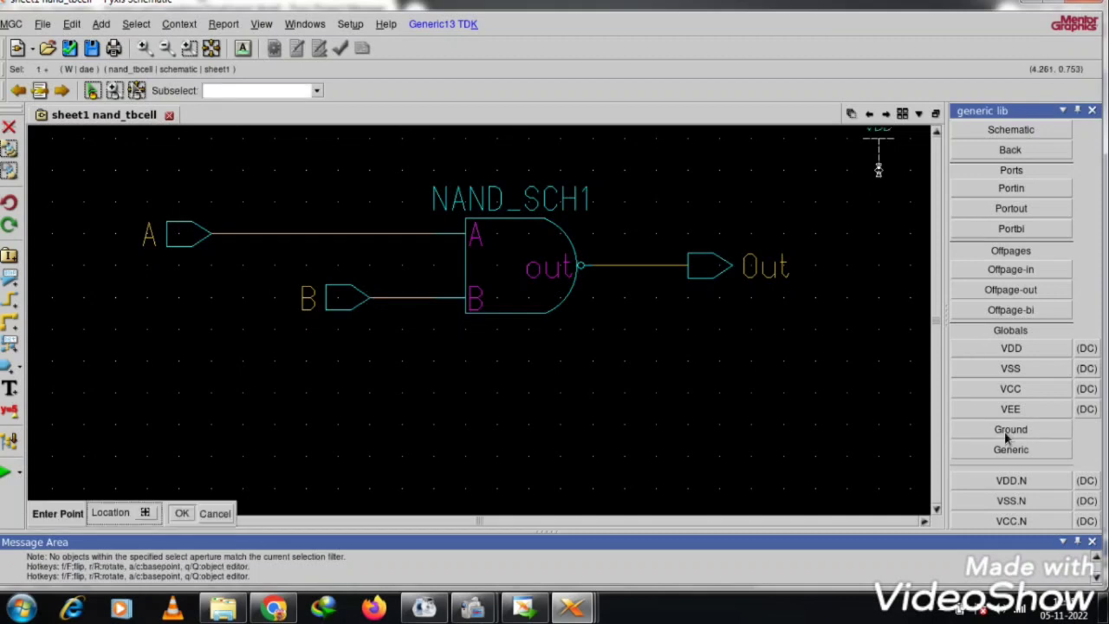
left_click(877, 376)
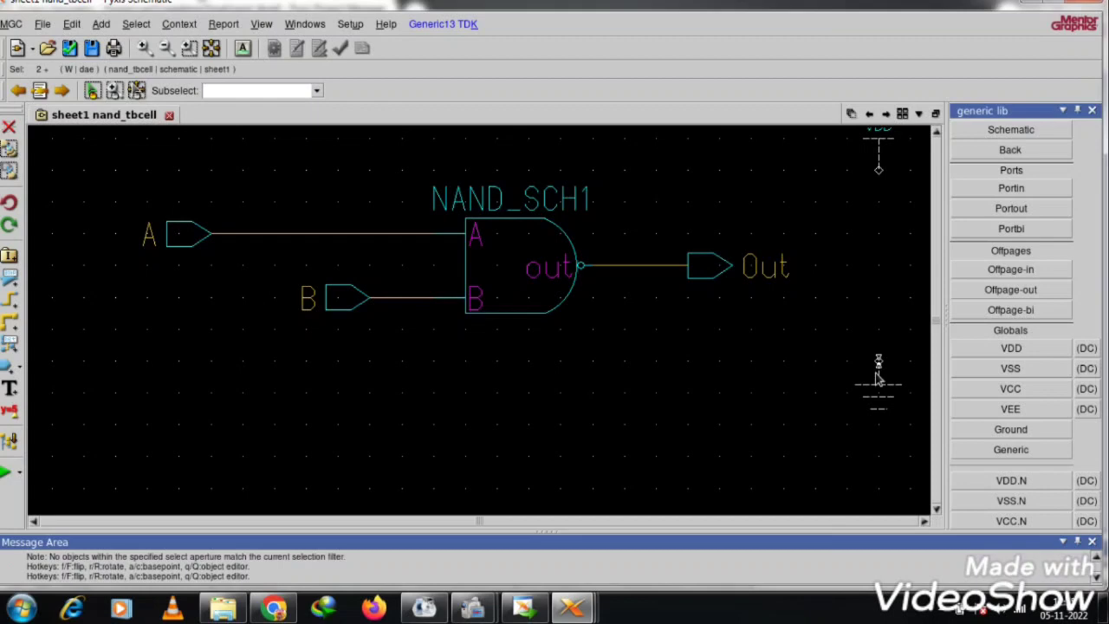
- Place two more Ground symbols in the lower area, one below port B's wire and one below port A's wire
left_click(1014, 433)
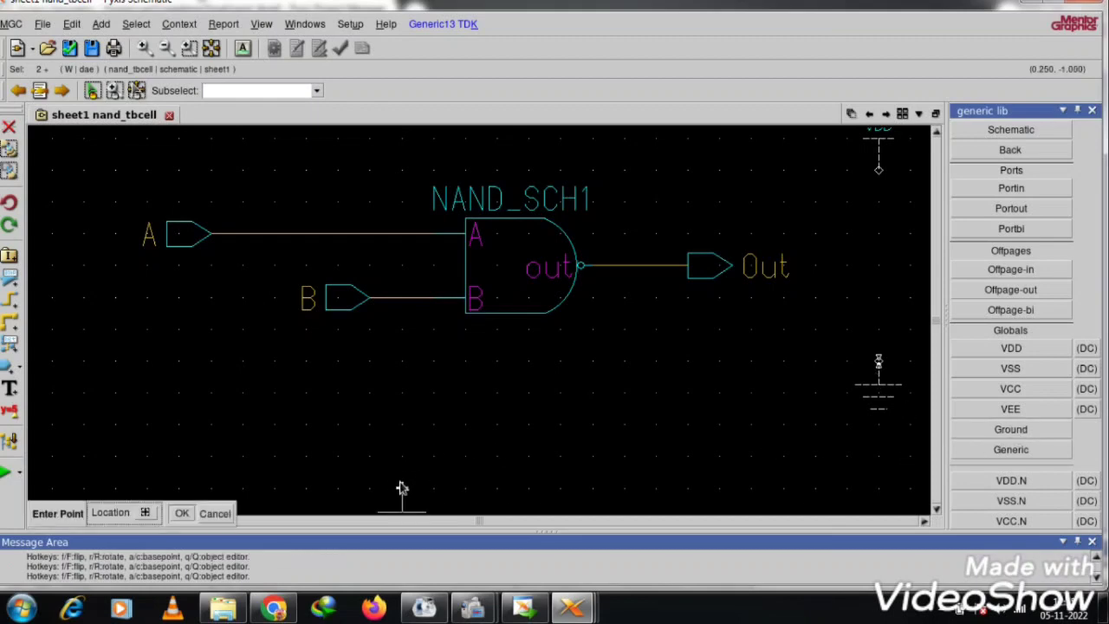
left_click(401, 488)
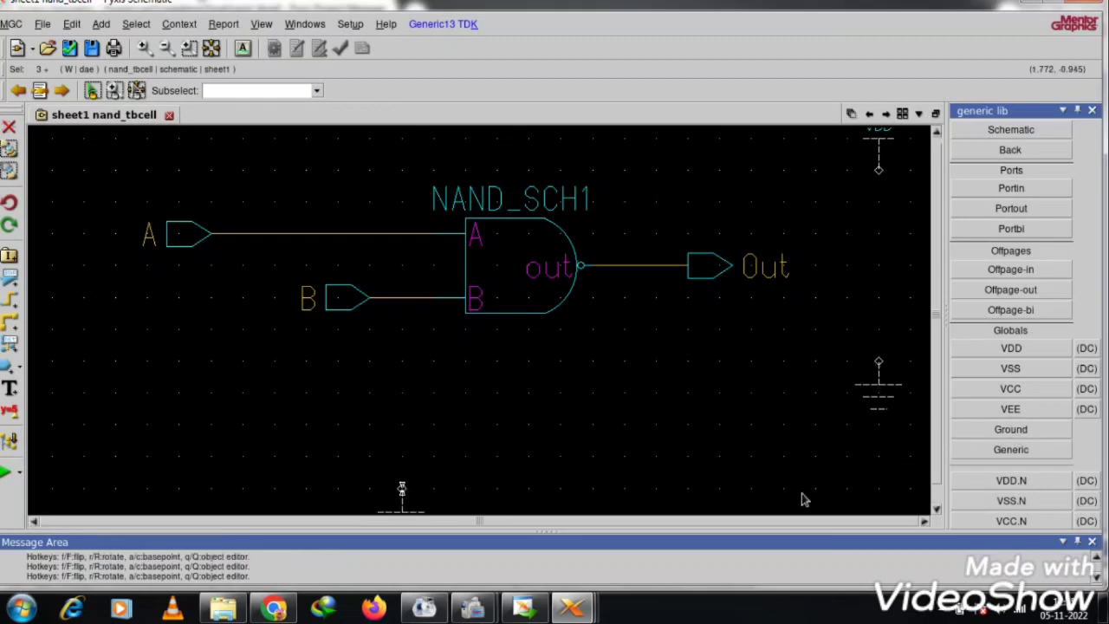
left_click(1011, 429)
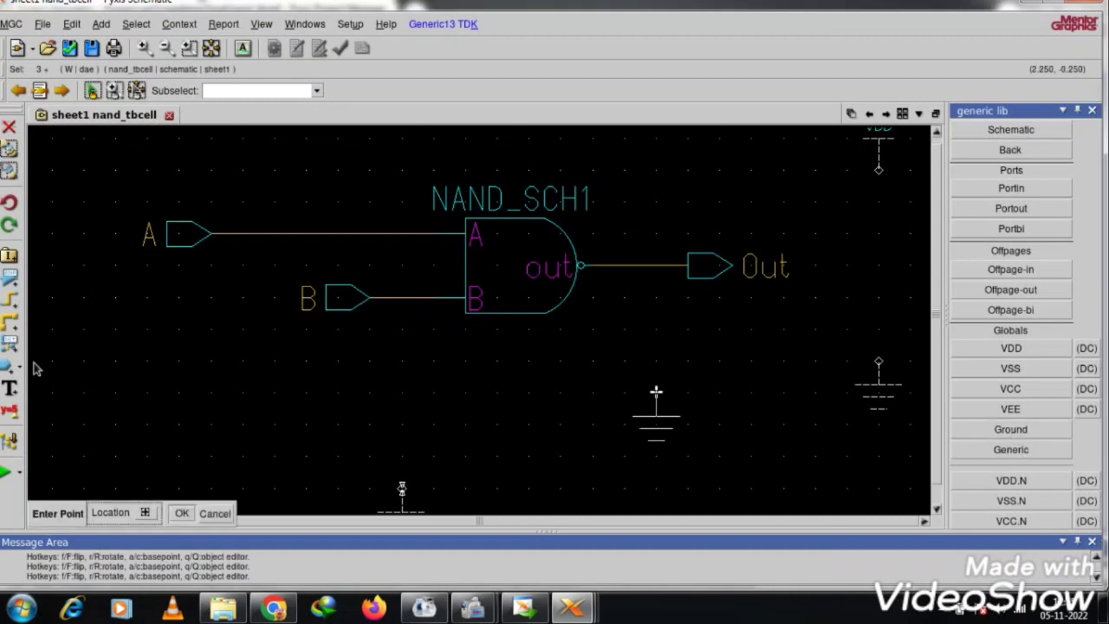
left_click(235, 473)
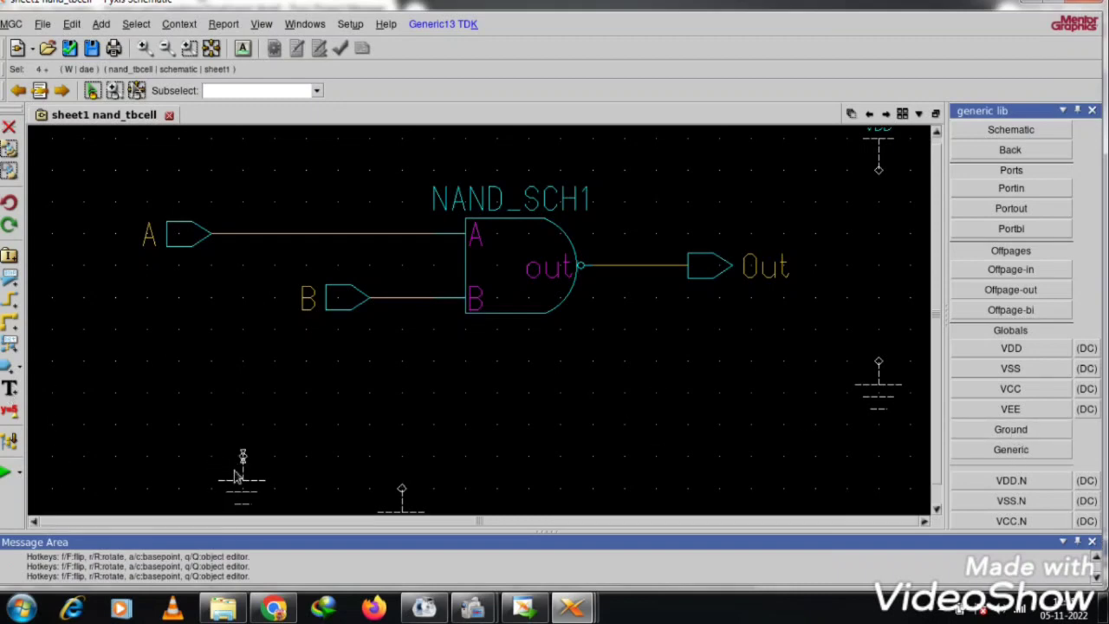
left_click(211, 48)
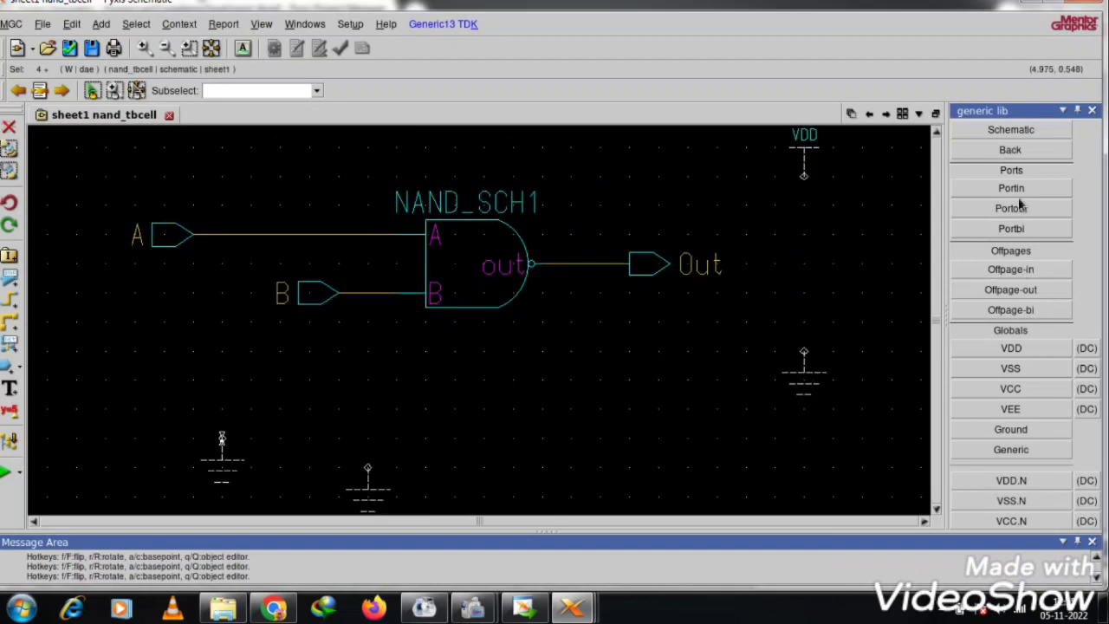
- Place a DC voltage source from the sources library between the VDD global and the Ground symbol beneath it
left_click(1011, 151)
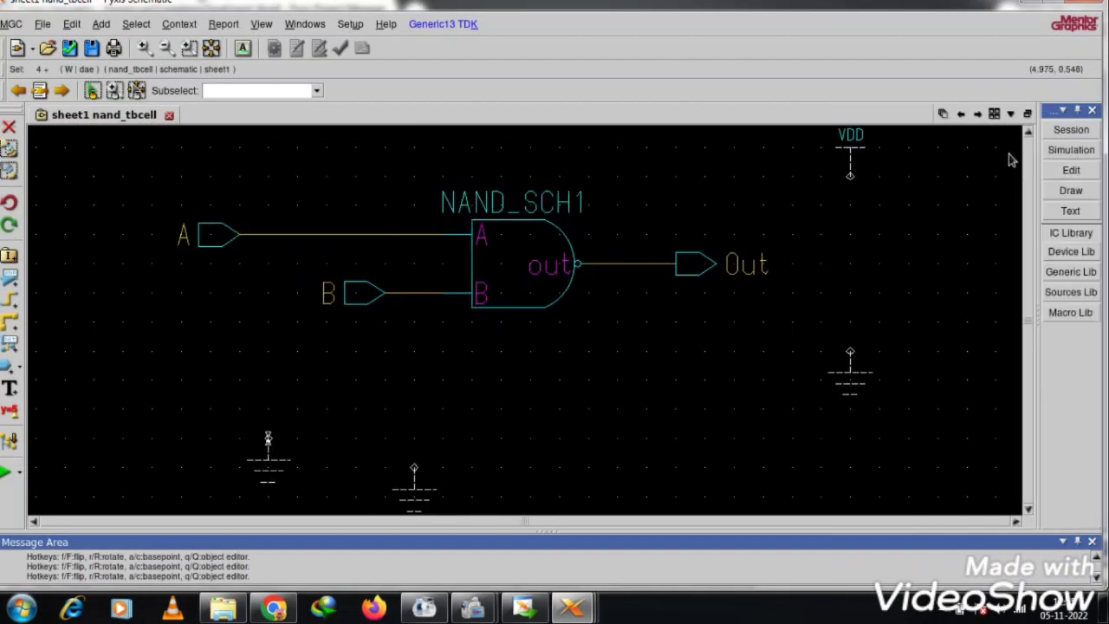
left_click(1062, 294)
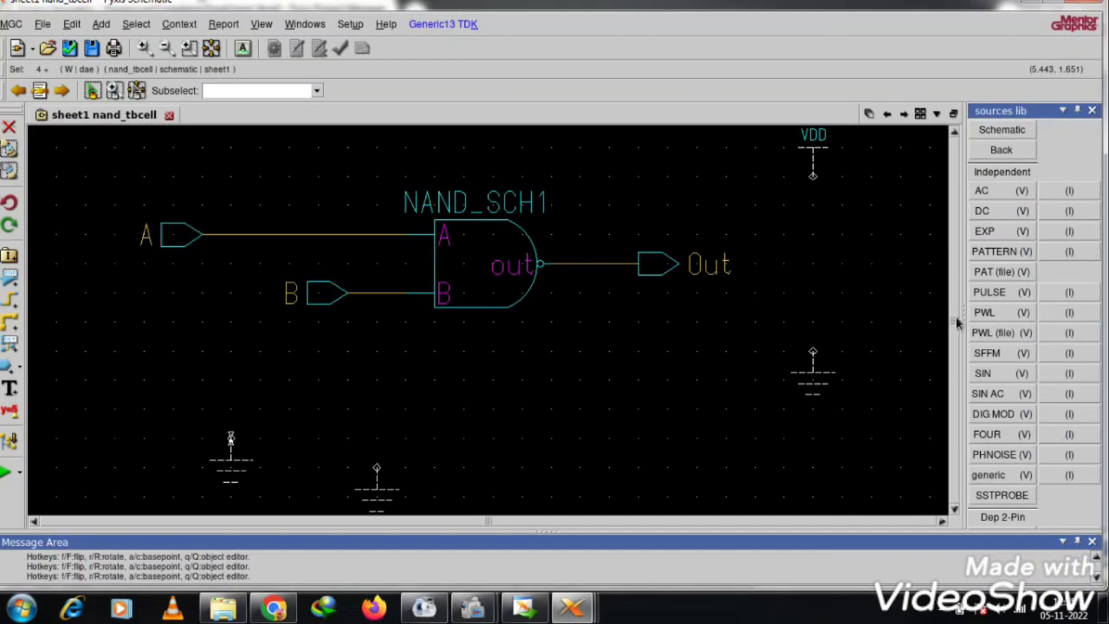
left_click(996, 213)
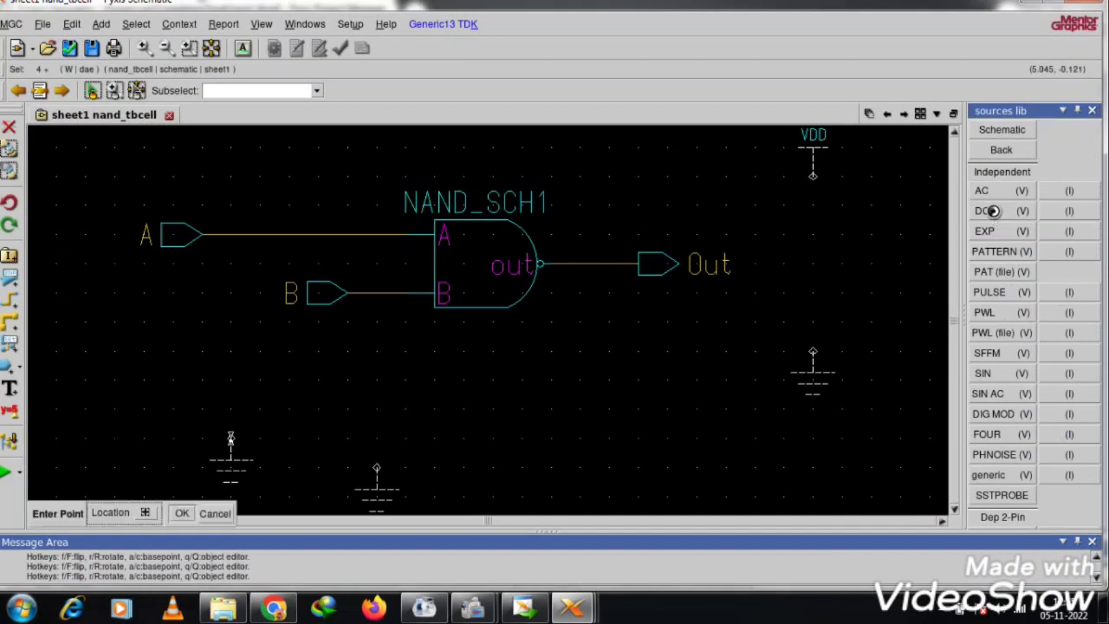
left_click(808, 324)
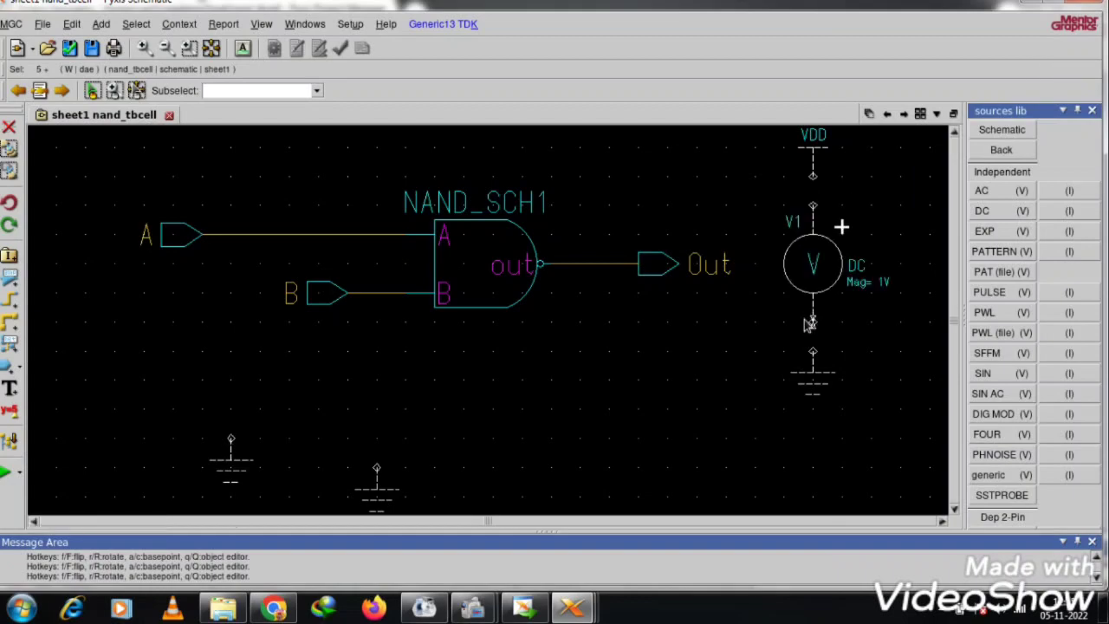
left_click(867, 351)
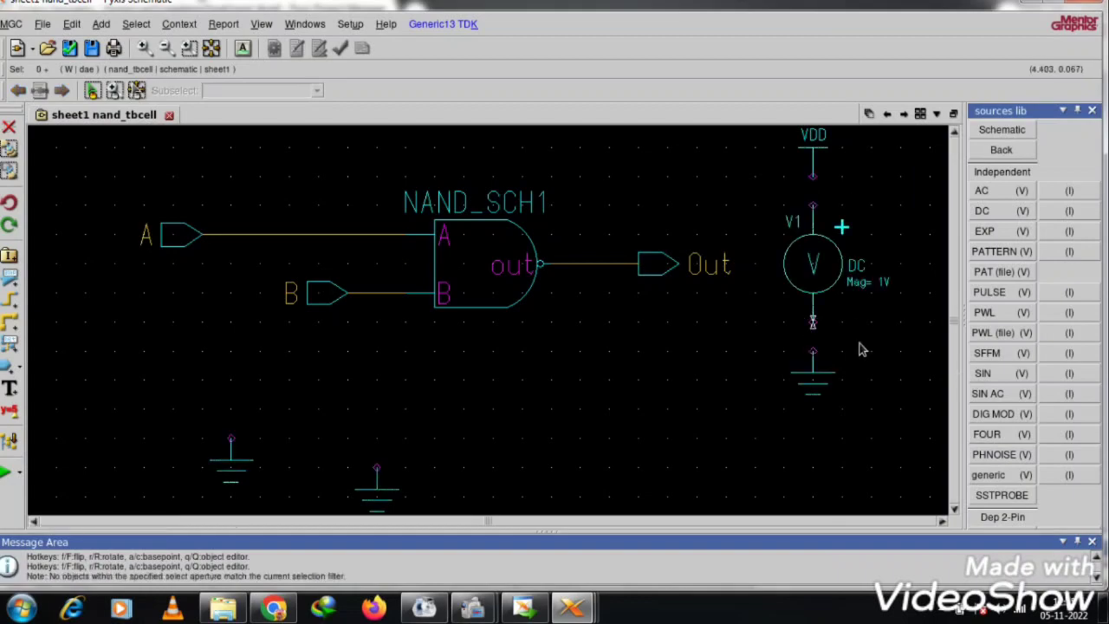
- Set the DC value of the voltage source below VDD to 3.3v
left_click(830, 288)
right_click(828, 286)
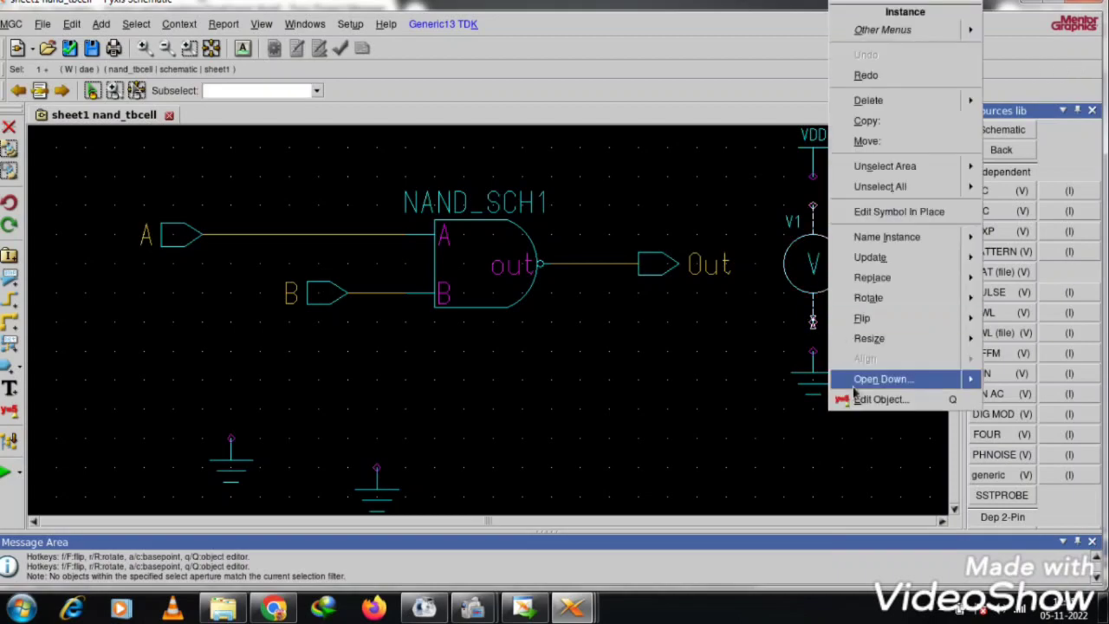
left_click(867, 396)
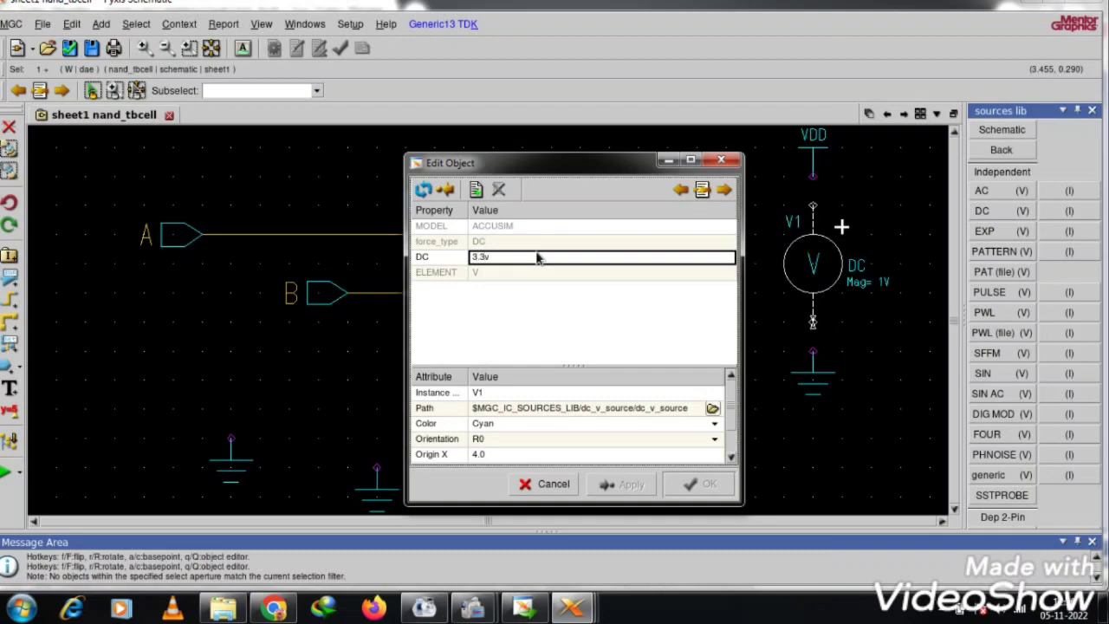
left_click(698, 483)
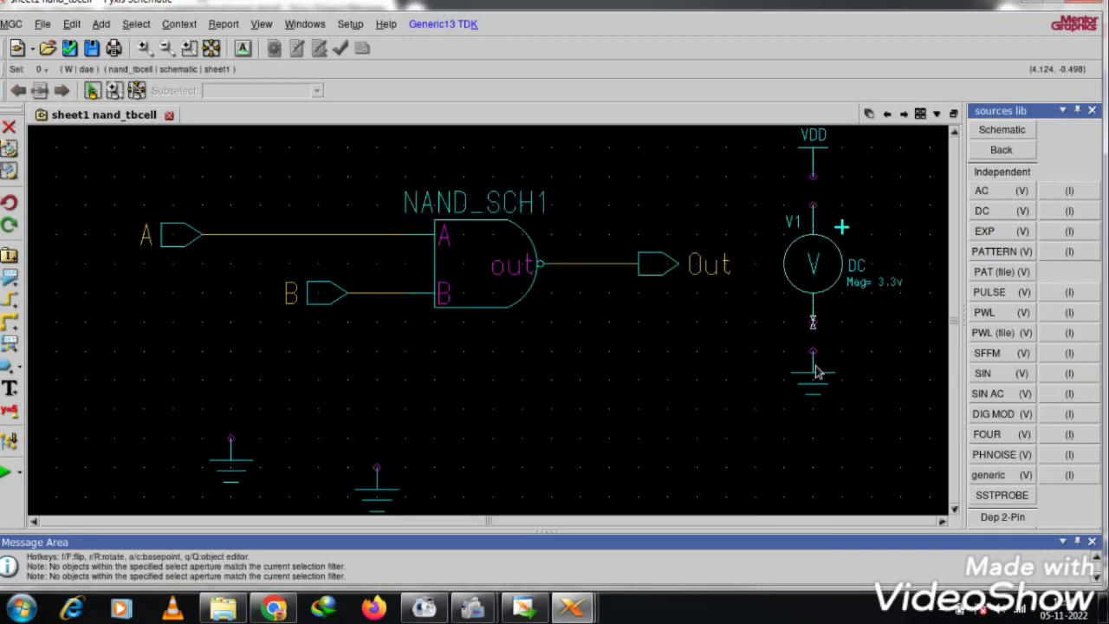
- Wire the DC source's negative terminal to the Ground symbol and its positive terminal to VDD
left_click_drag(812, 321, 813, 353)
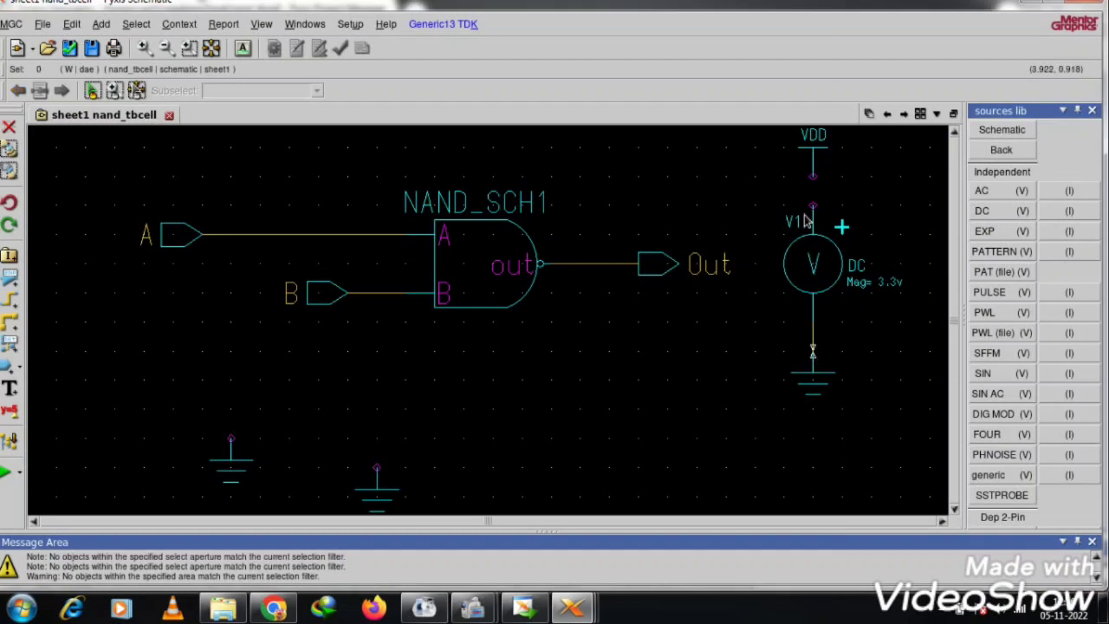
left_click_drag(813, 206, 813, 177)
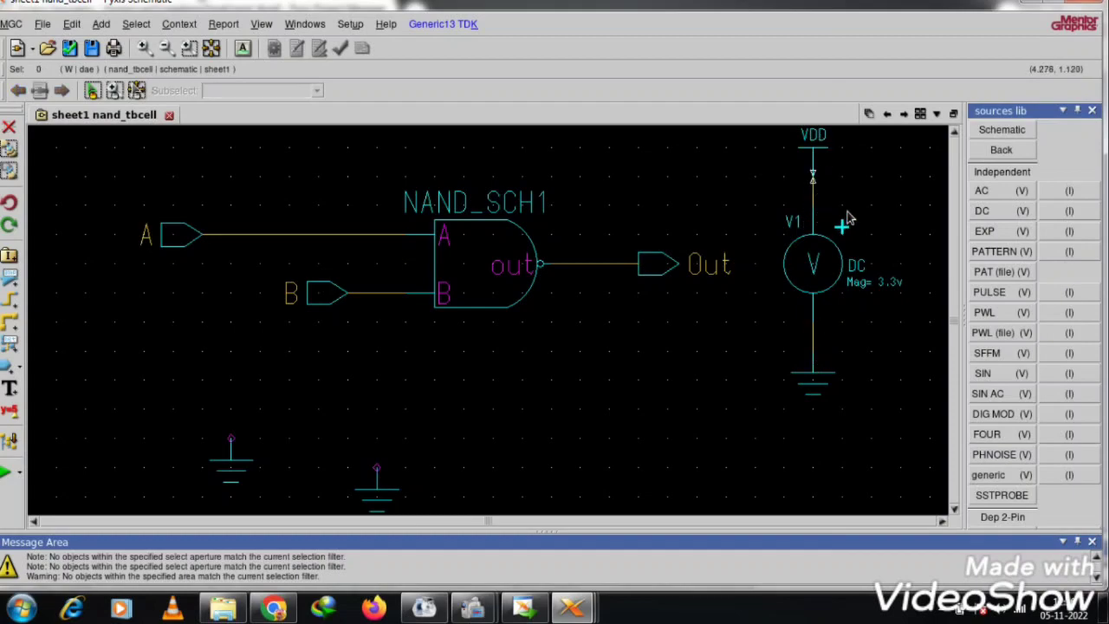
left_click(877, 196)
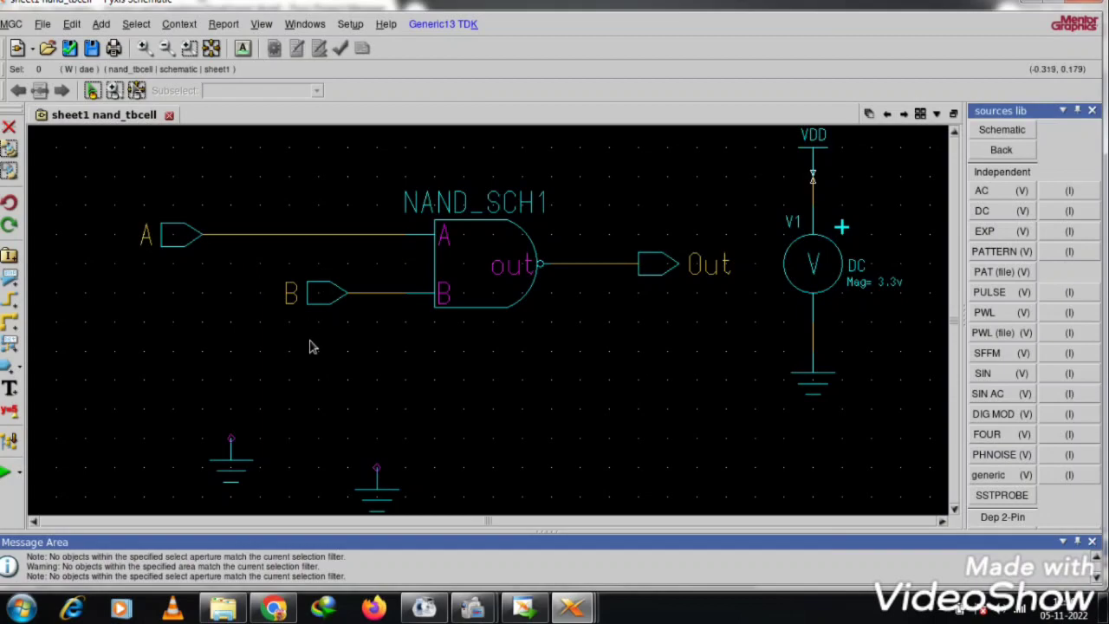
- Place two PATTERN voltage sources, one directly above each of the two Ground symbols below the input ports
left_click(1003, 251)
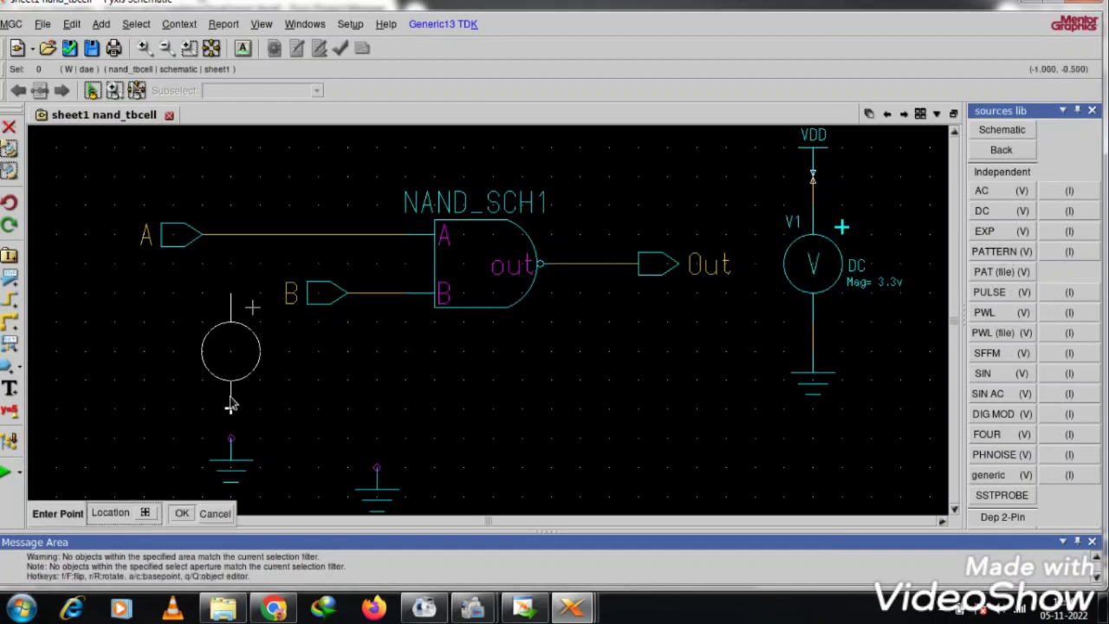
left_click(230, 404)
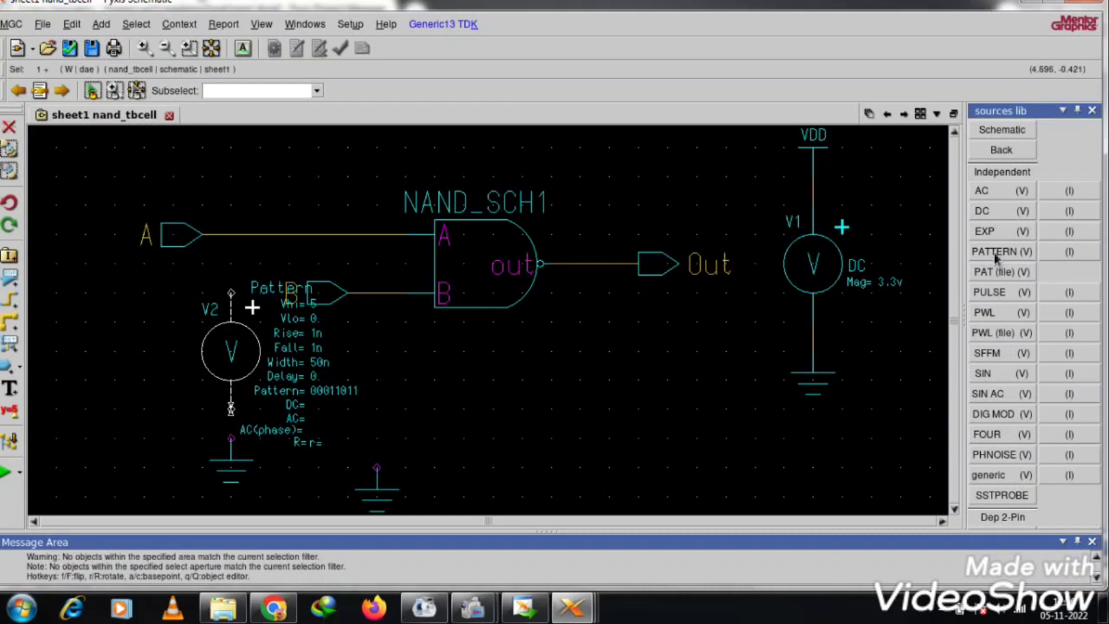
left_click(996, 253)
left_click(377, 435)
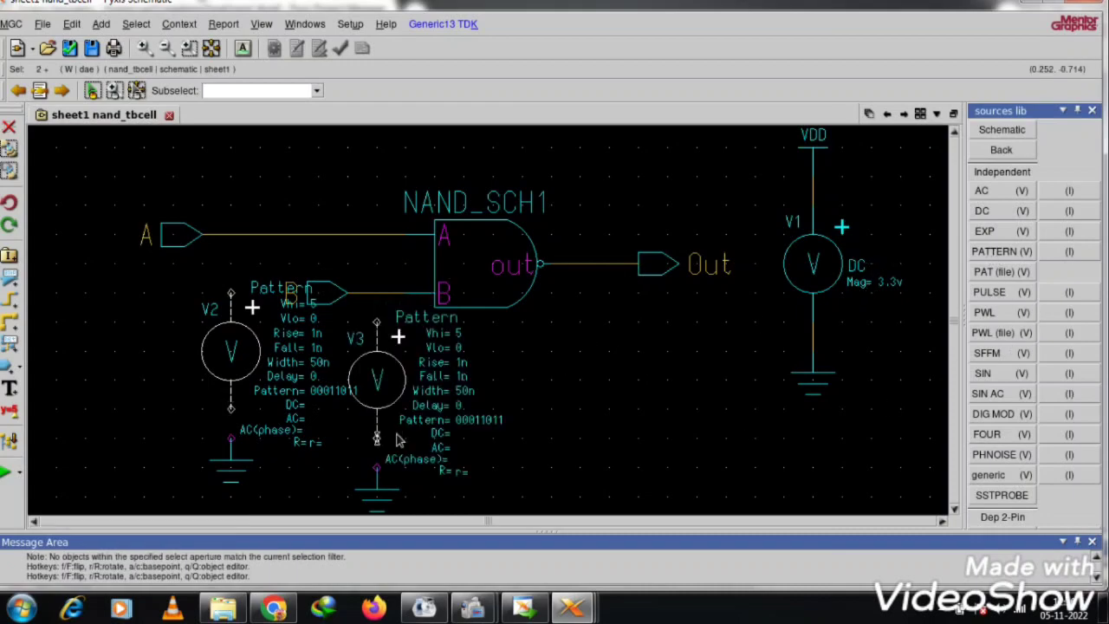
left_click(572, 454)
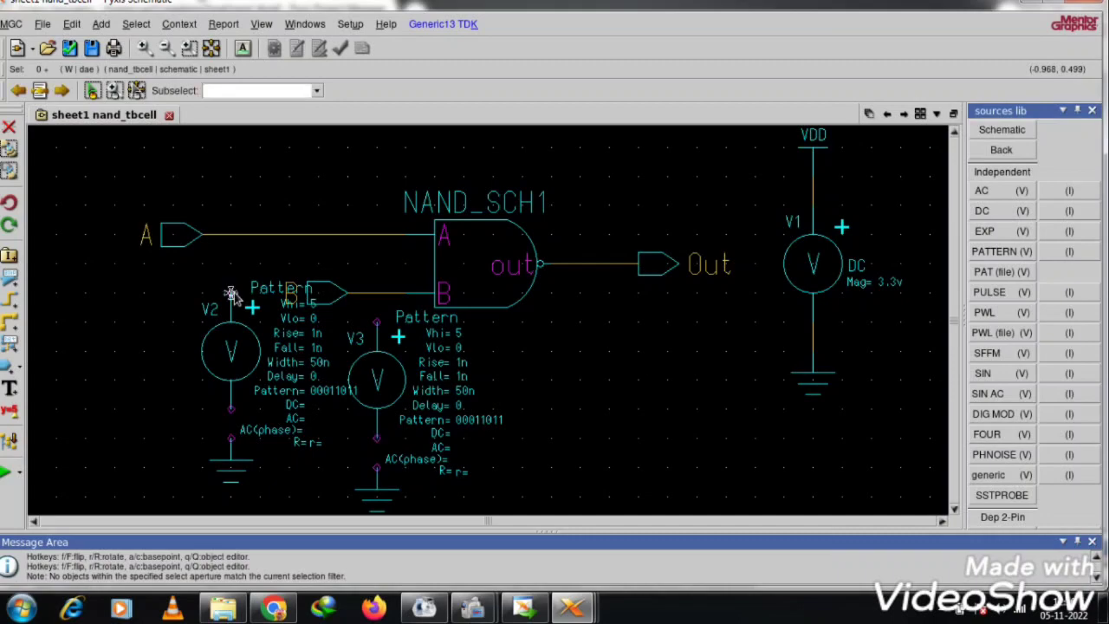
- Wire the two pattern sources to the A and B input nets and to the Ground symbols below them
left_click_drag(230, 294, 231, 234)
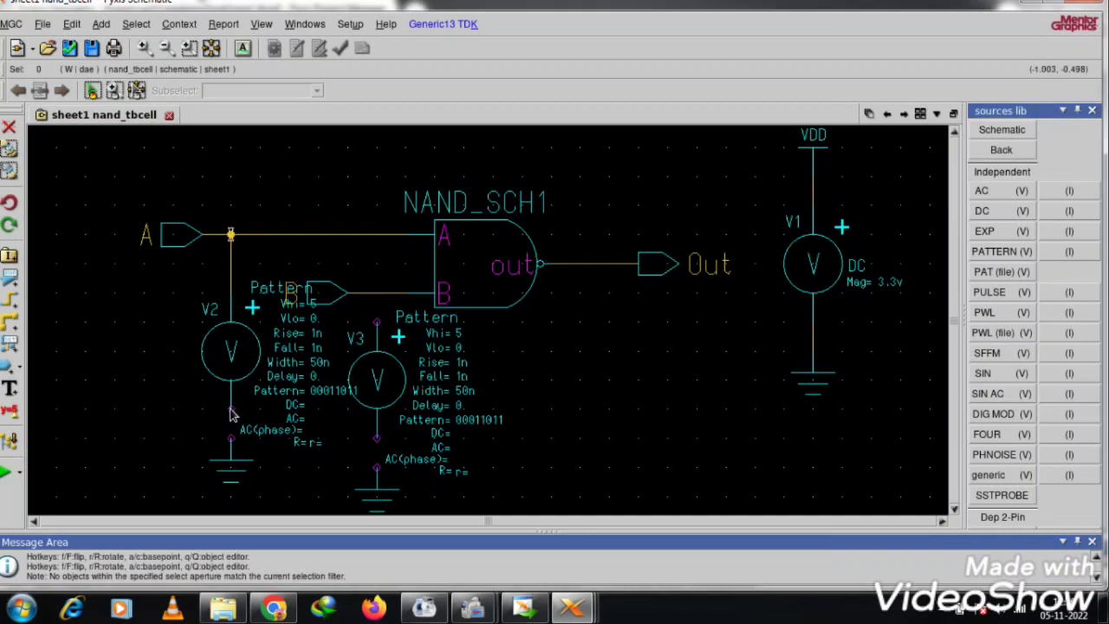
left_click_drag(230, 409, 230, 437)
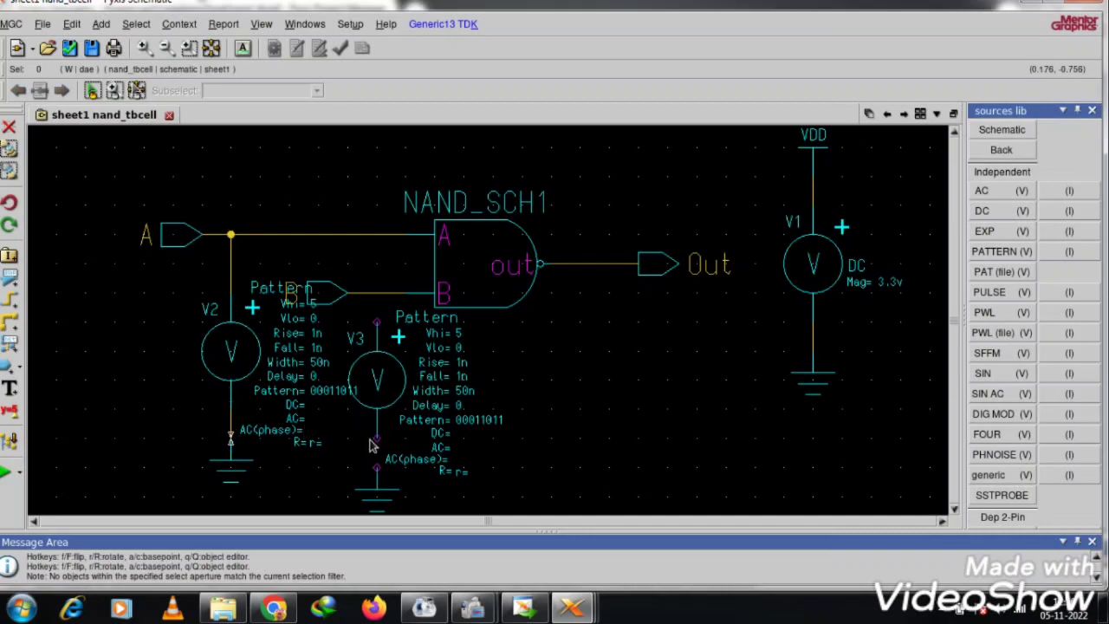
left_click_drag(377, 442, 377, 468)
left_click_drag(377, 328, 377, 293)
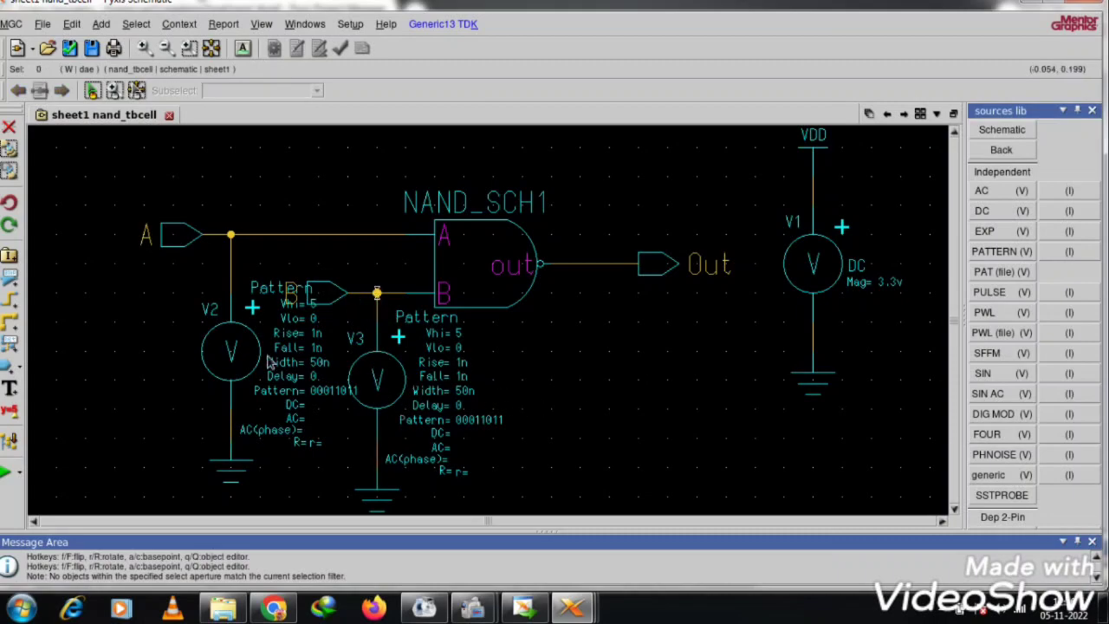
- Switch to the lab page in Chrome and examine the NAND gate truth table for the A and B input sequences
left_click(273, 608)
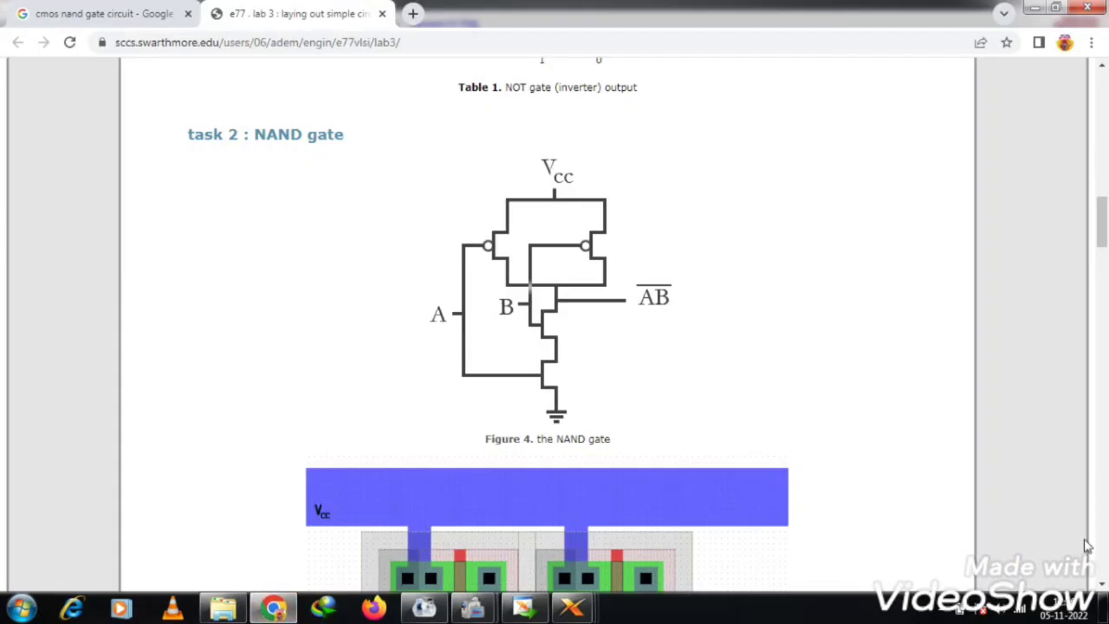
left_click(1103, 587)
scroll(1103, 586, "down", 7)
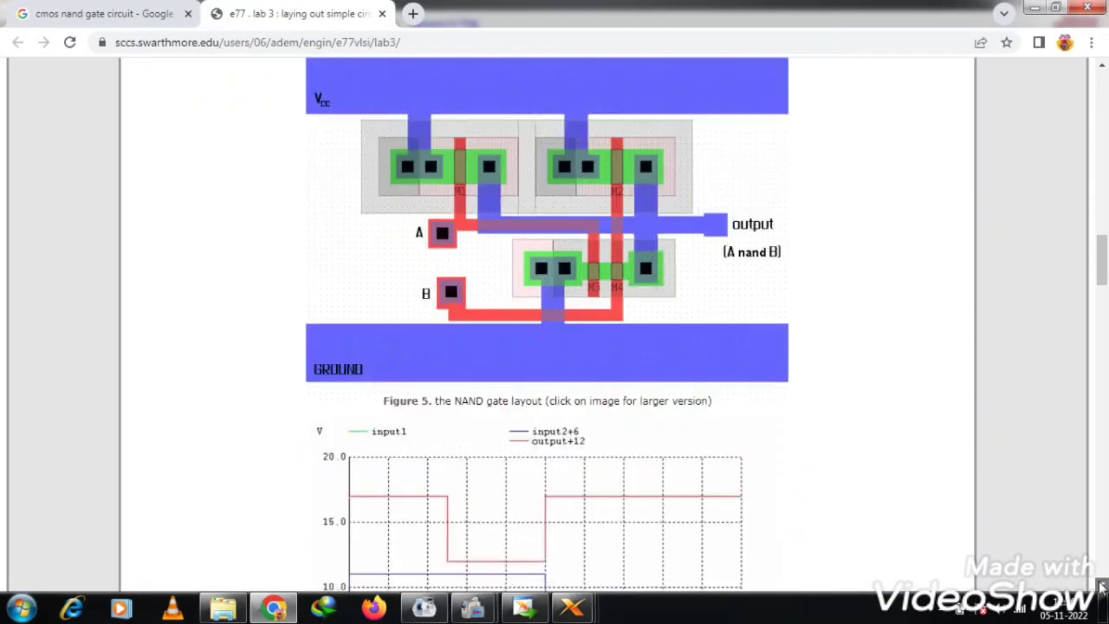
scroll(1103, 587, "down", 2)
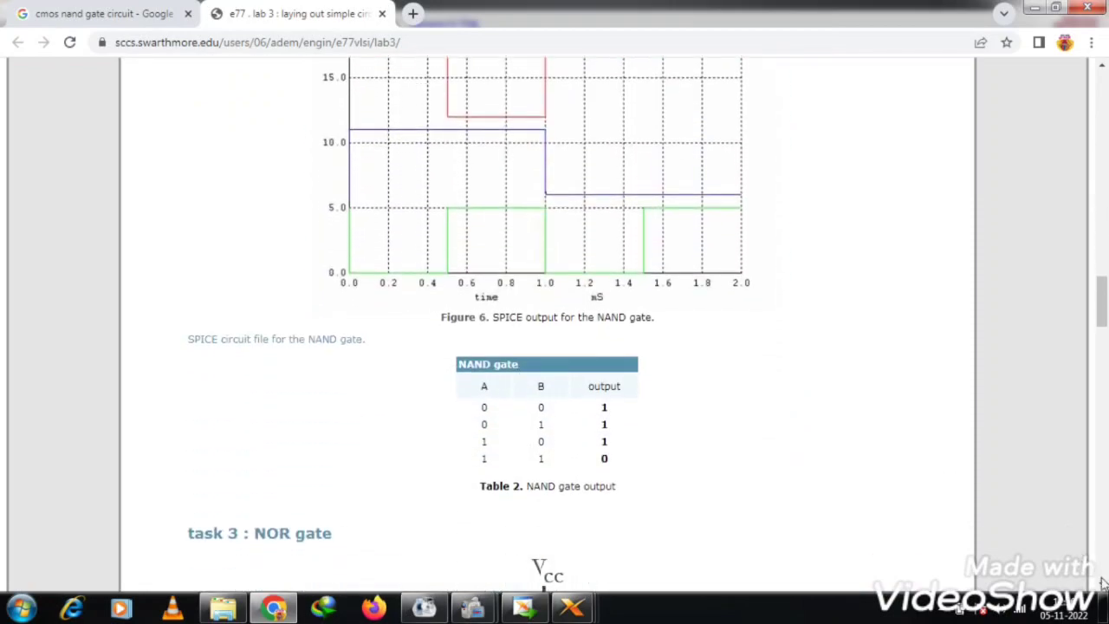
scroll(1103, 586, "down", 1)
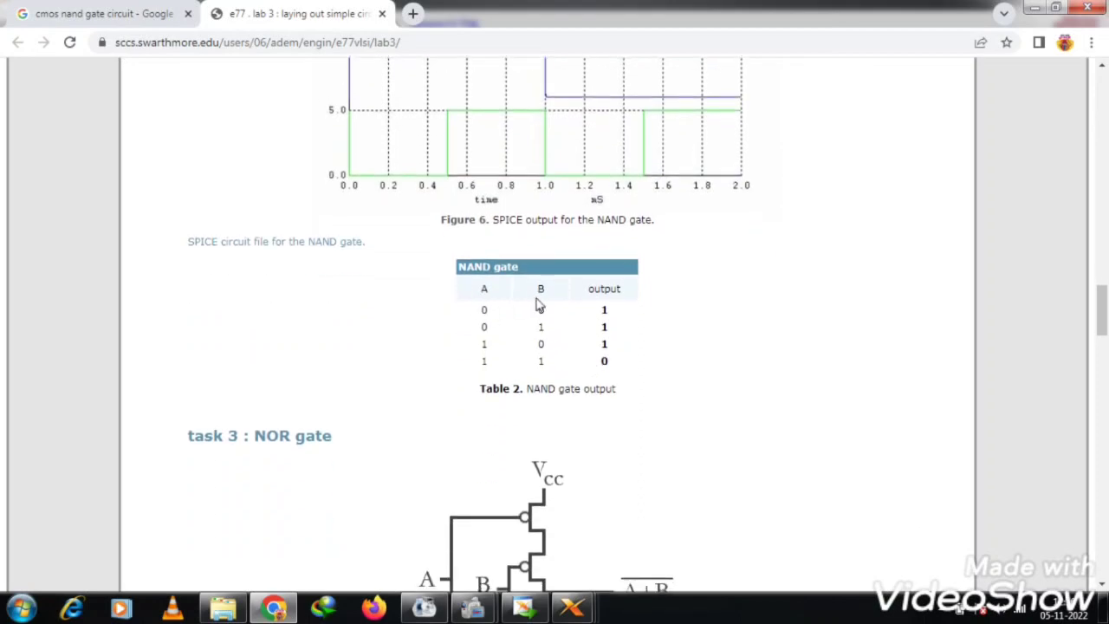
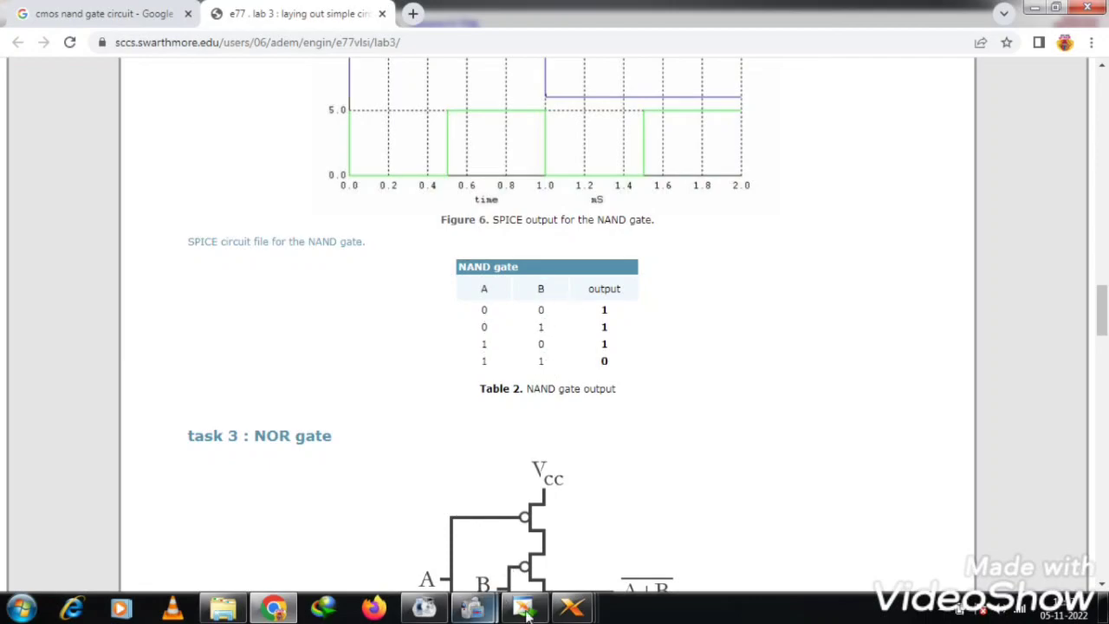
- Return to Pyxis Schematic and set the pattern of the source on input A to 0011
mouse_move(569, 611)
left_click(719, 531)
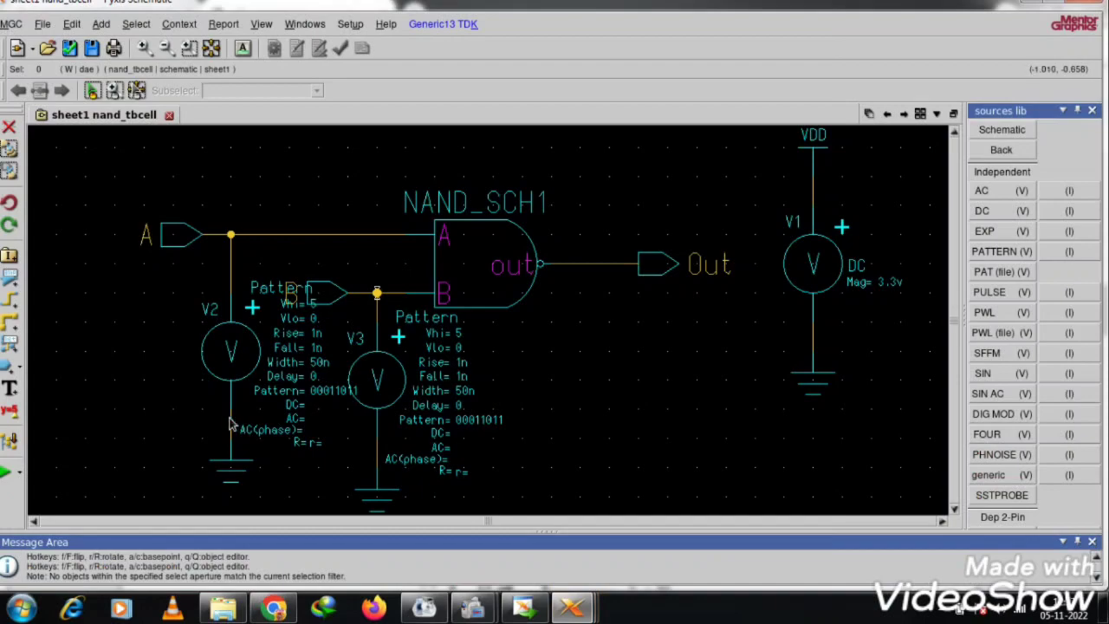
left_click(234, 387)
right_click(236, 388)
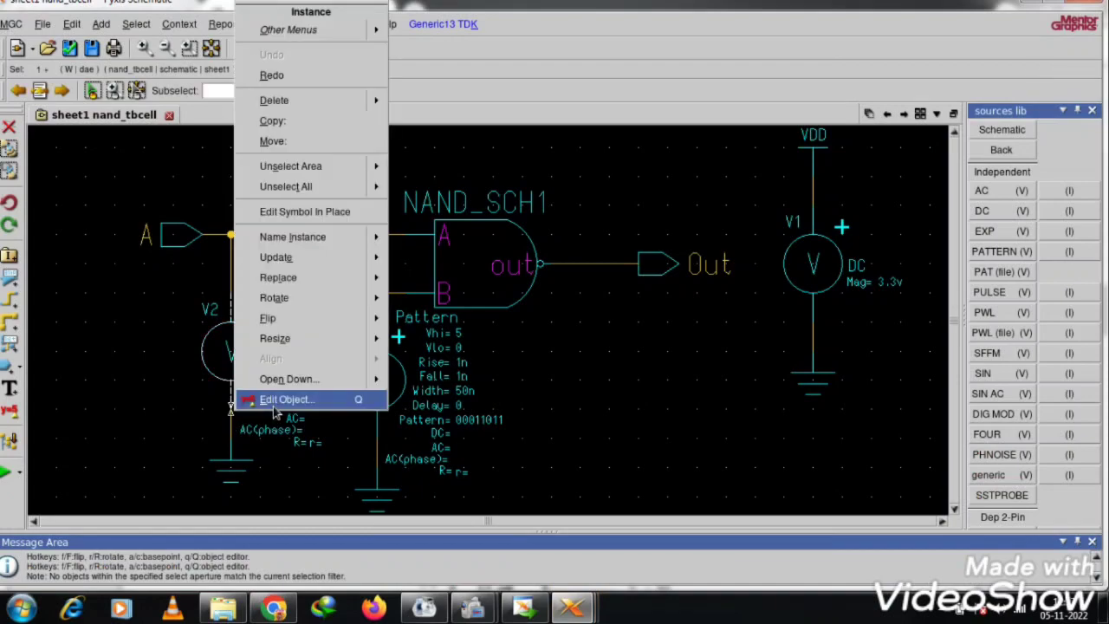
left_click(278, 412)
left_click(500, 343)
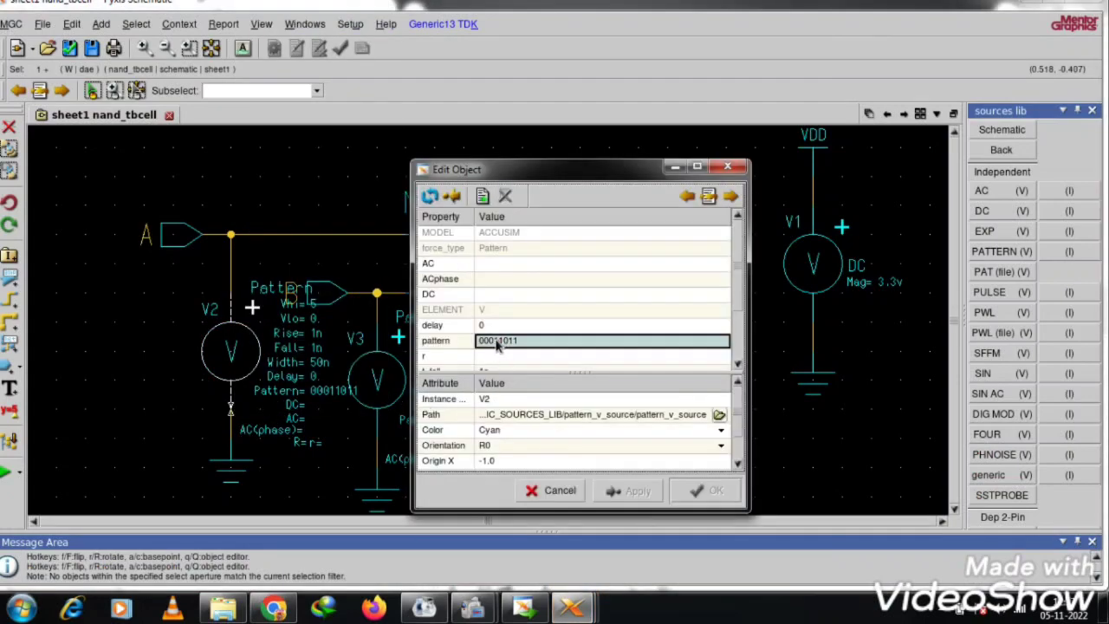
type("0")
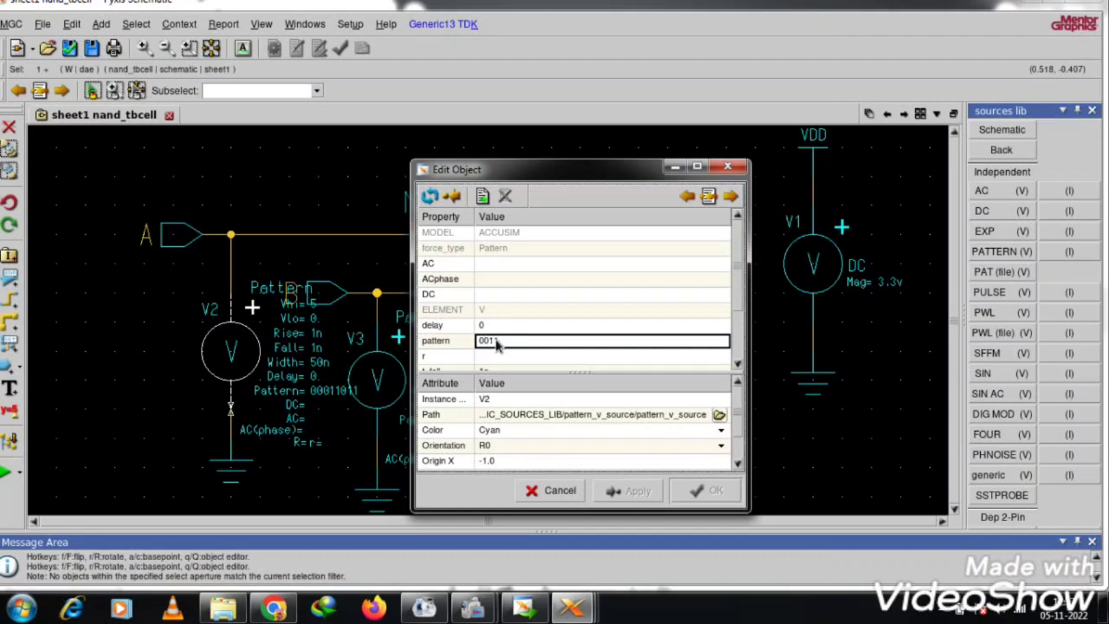
left_click(724, 494)
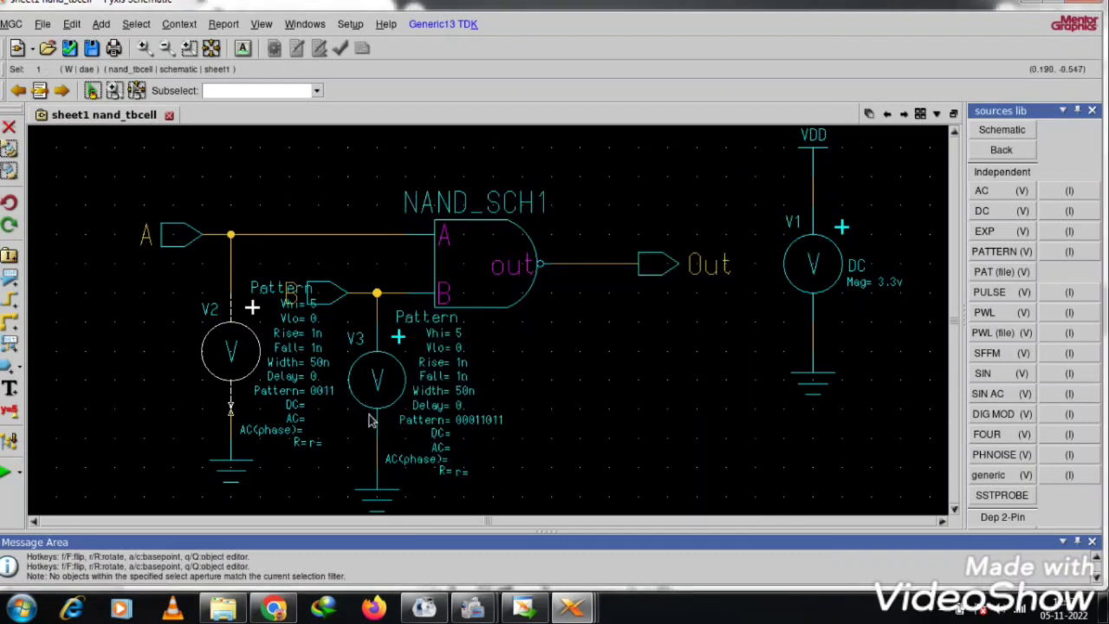
- Set the pattern of the source on input B to 0101
right_click(389, 415)
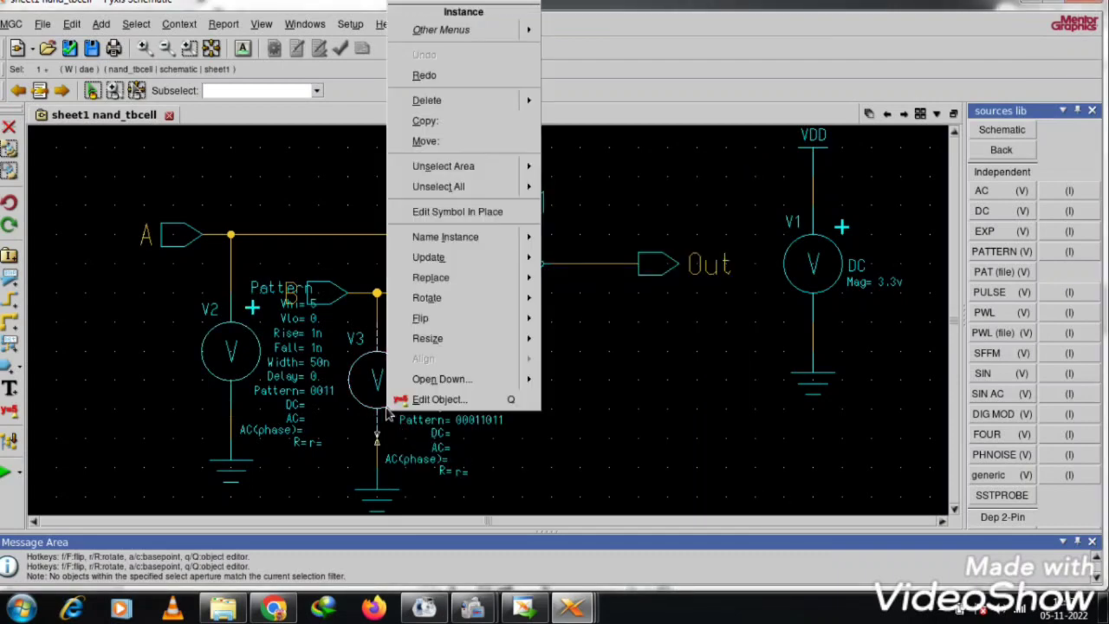
left_click(452, 397)
left_click(524, 349)
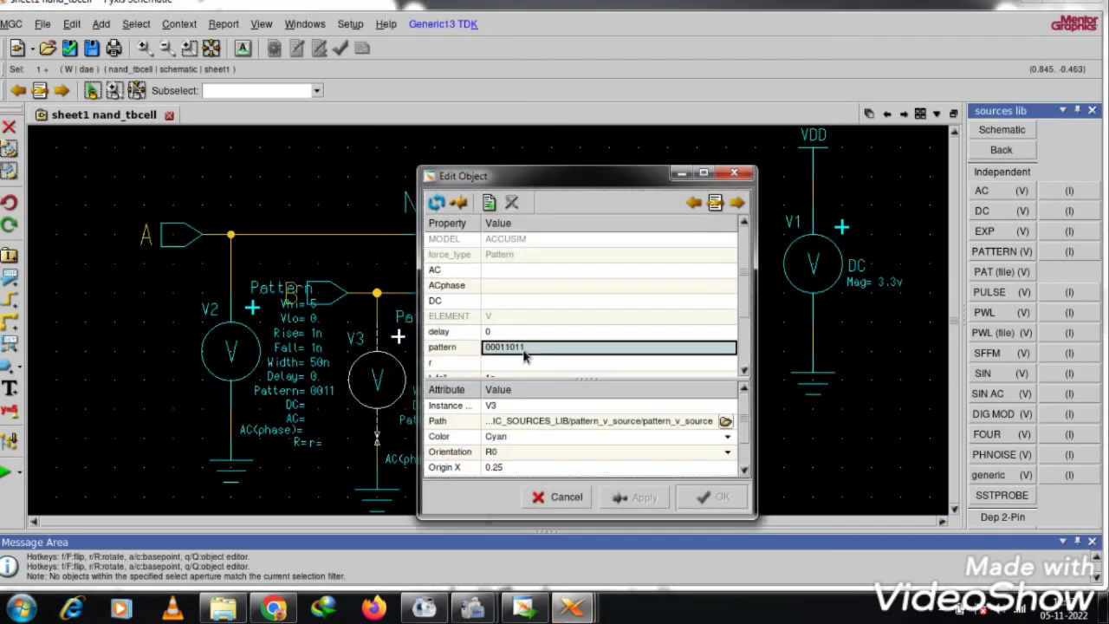
type("010")
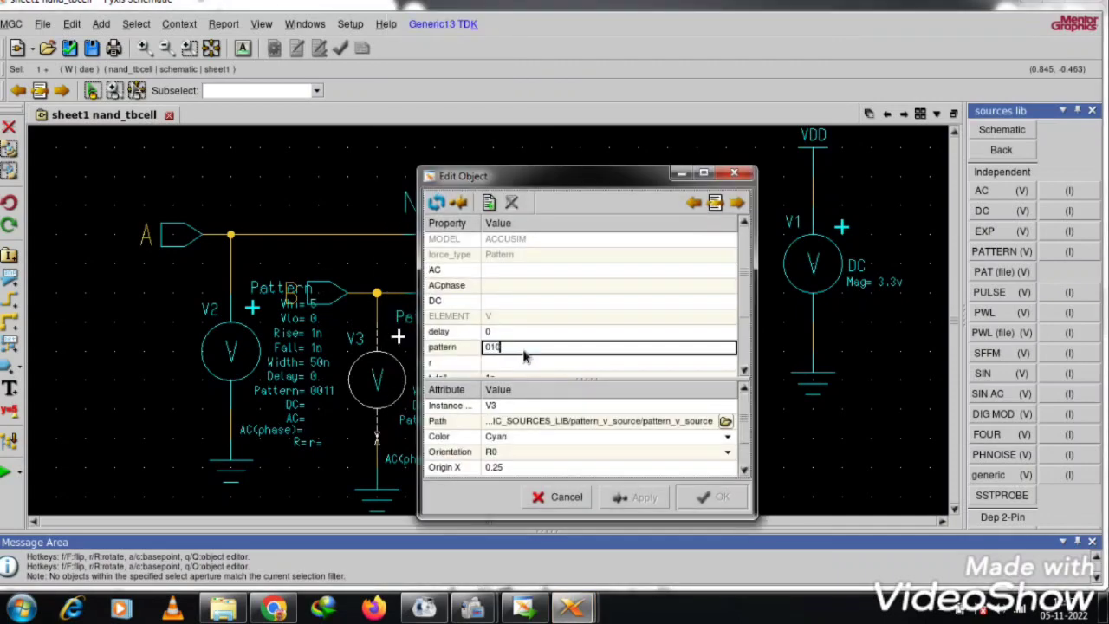
left_click(711, 498)
left_click(624, 436)
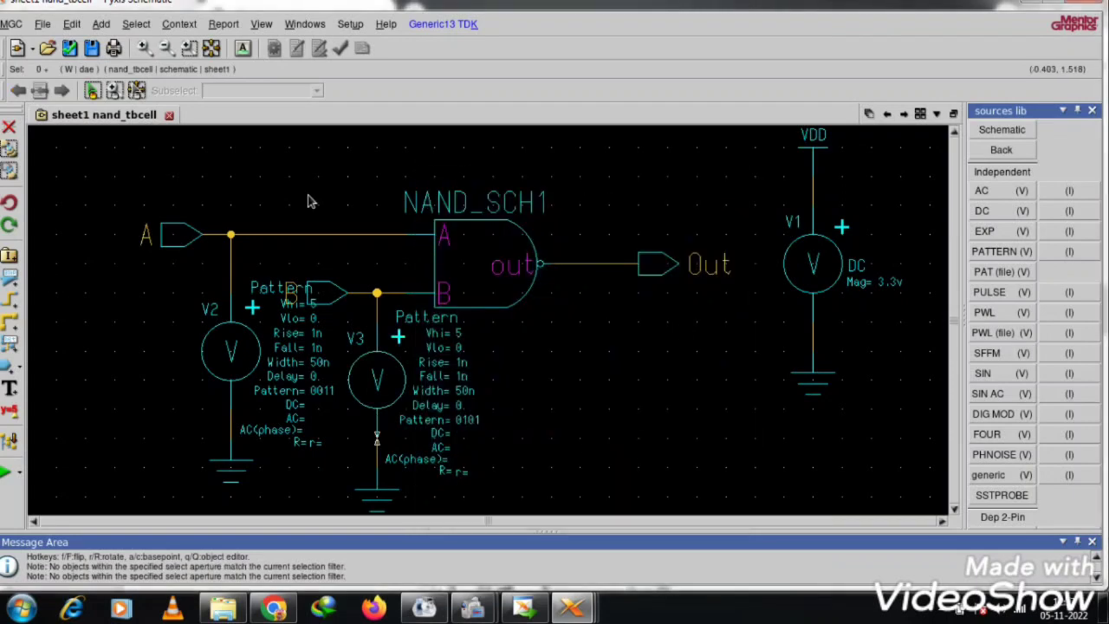
- Check and save the nand_tbcell schematic, close the check report and leave the sources library
left_click(70, 49)
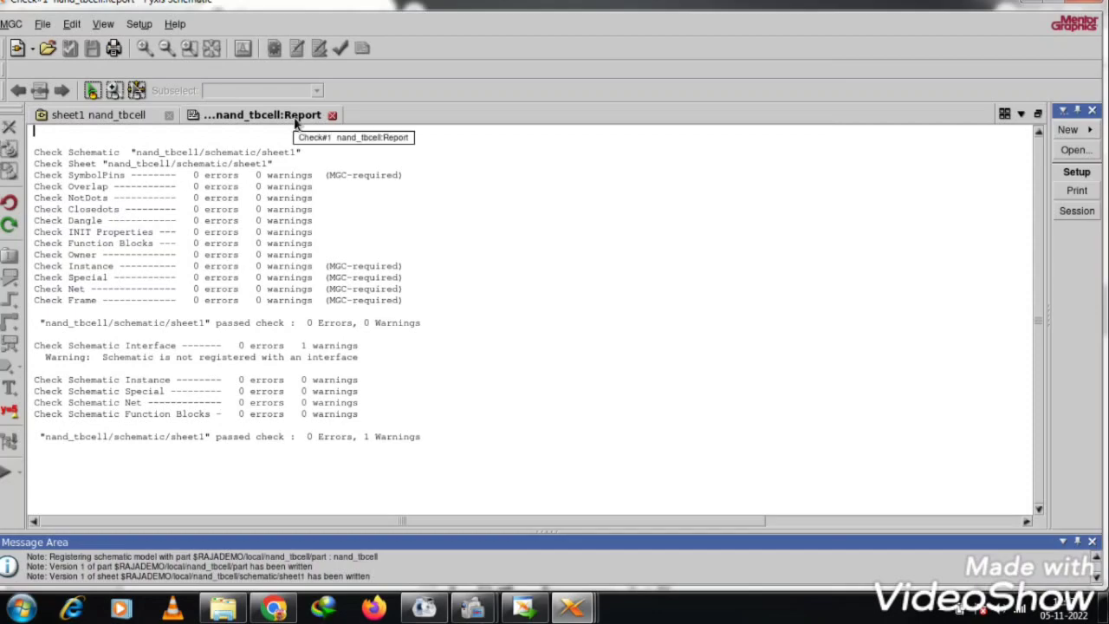
left_click(331, 115)
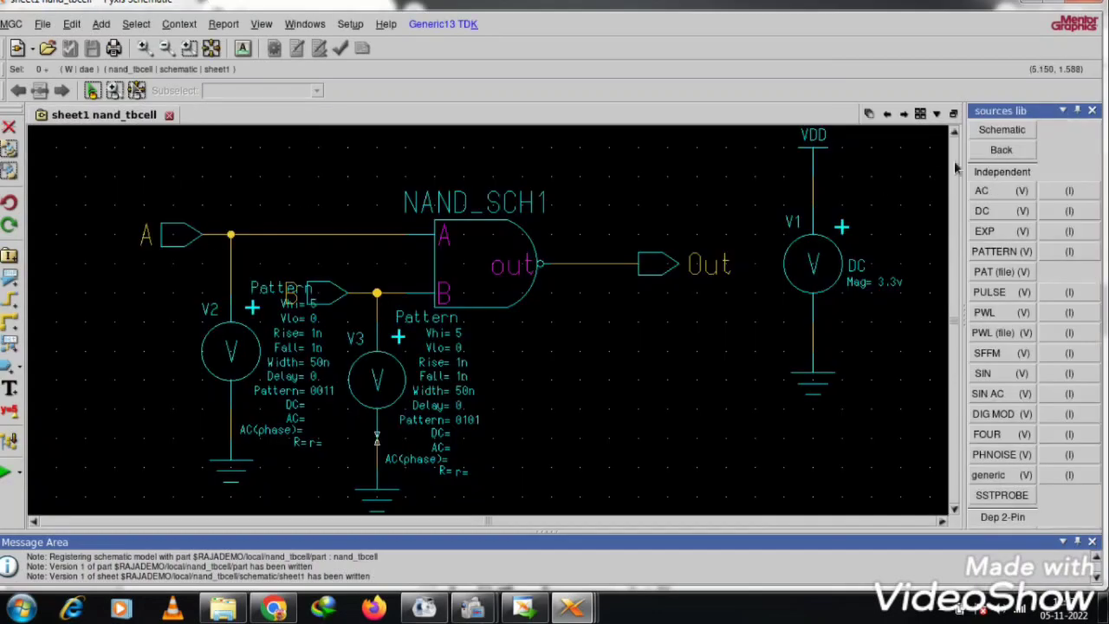
left_click(997, 150)
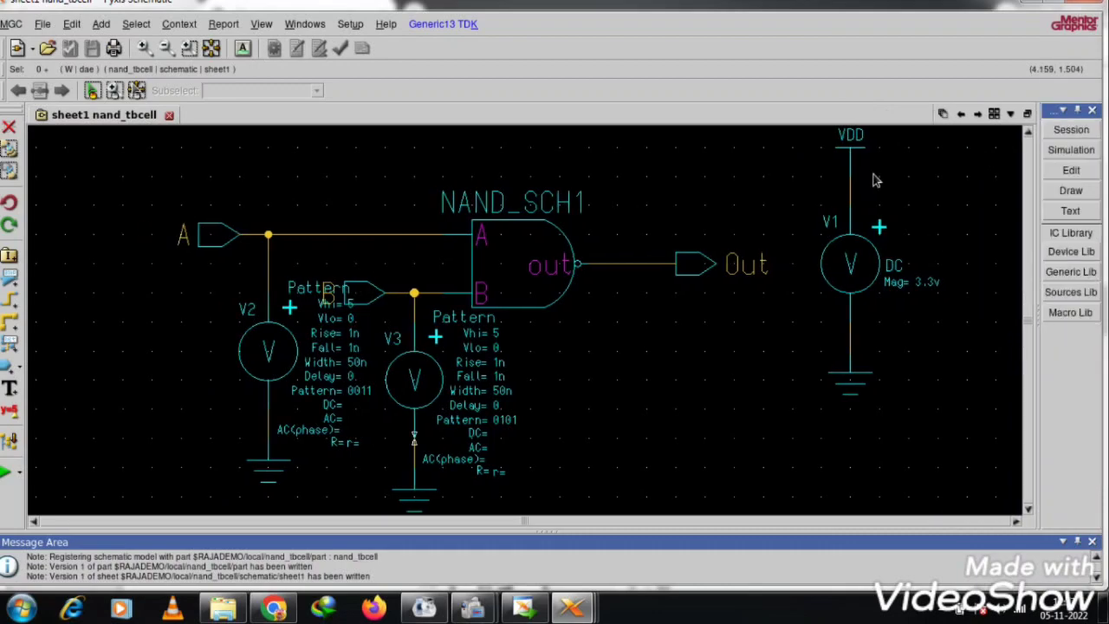
- Enter simulation mode with a new Eldo design configuration named default and dismiss the waveform database error
left_click(1068, 151)
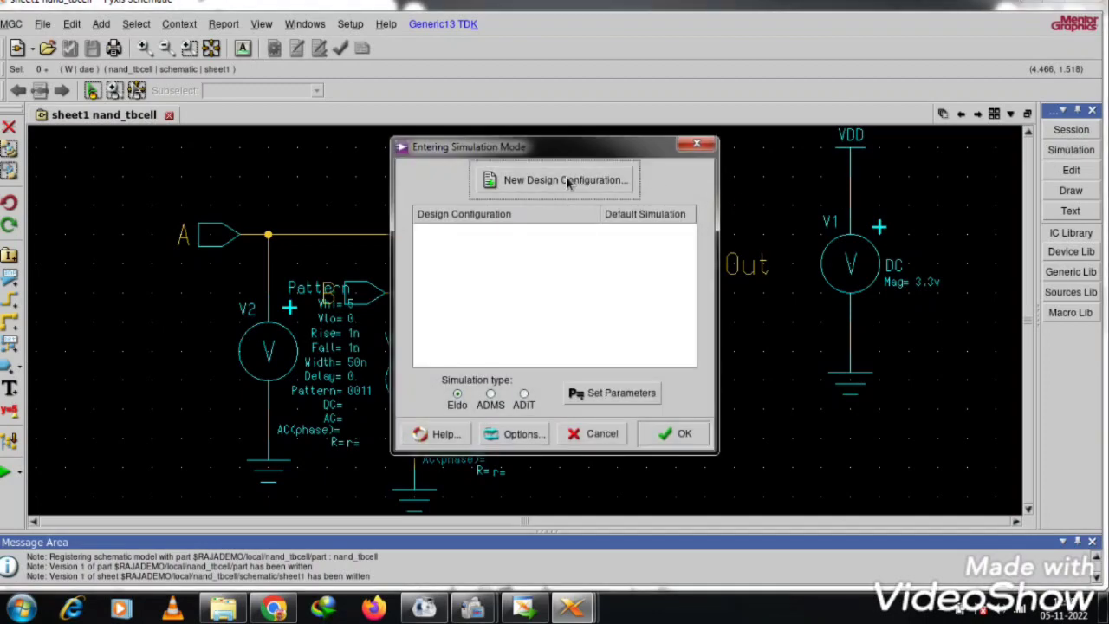
left_click(563, 180)
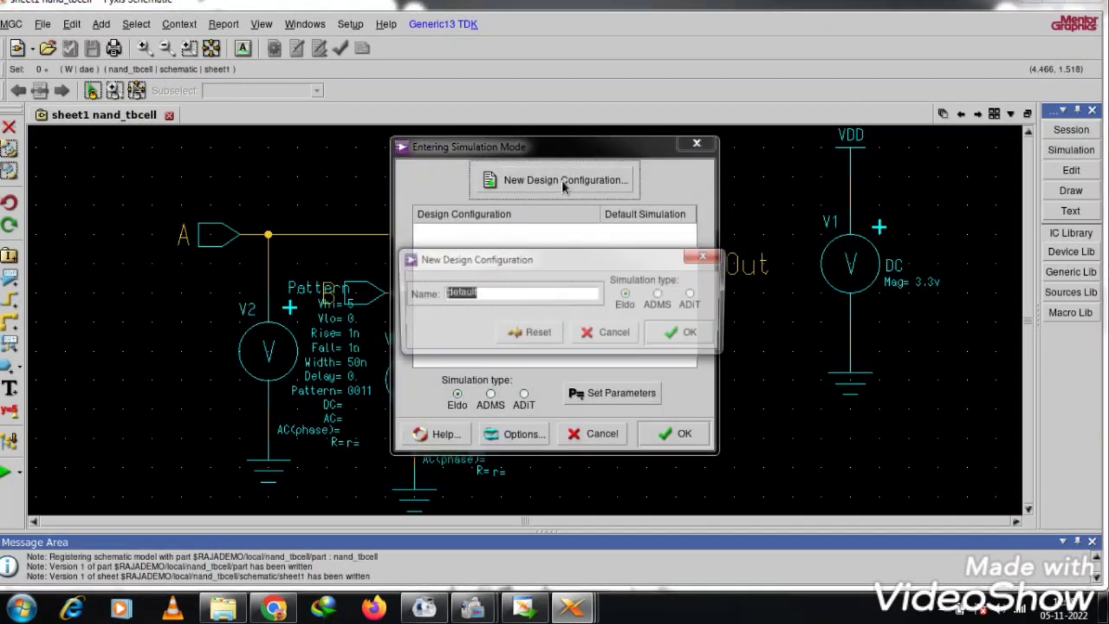
left_click(674, 336)
left_click(675, 433)
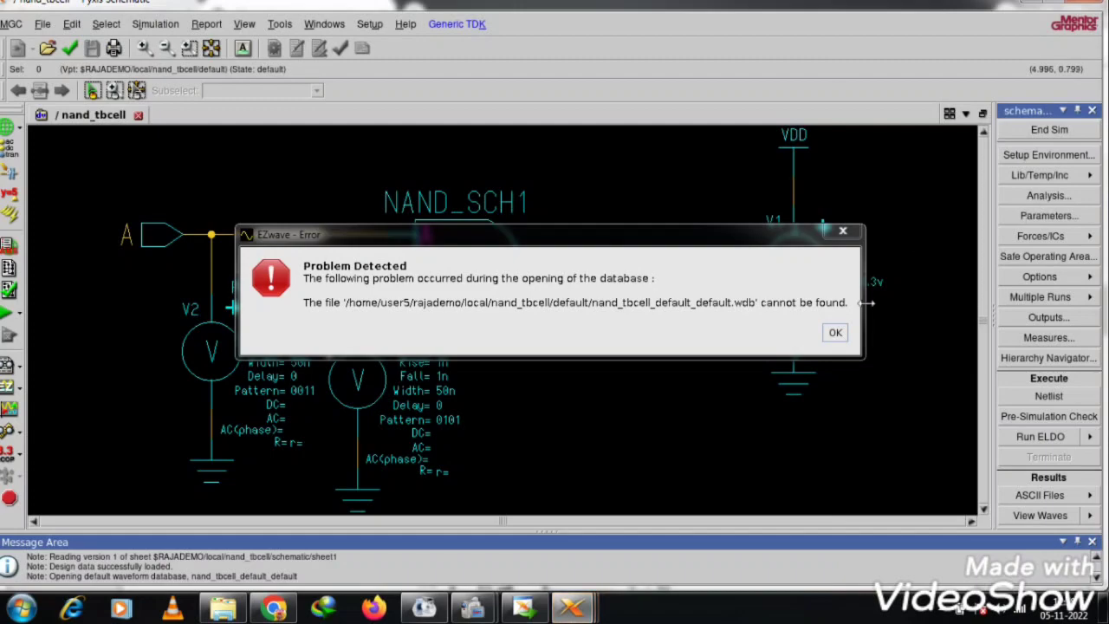
left_click(834, 335)
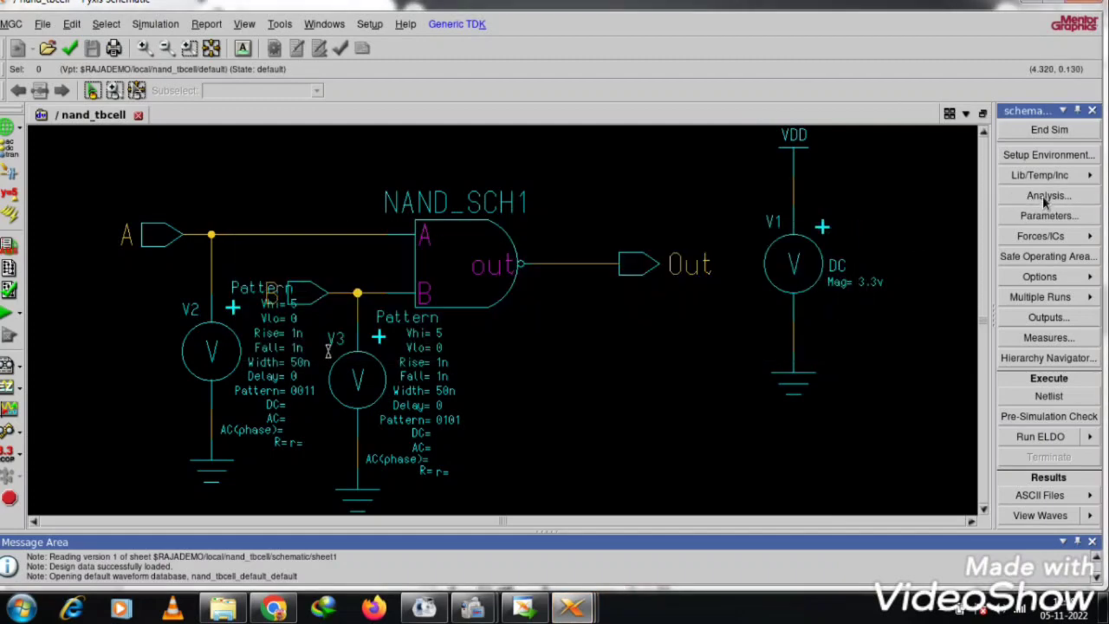
- Open the analysis setup, disable the OP analysis and enable the DC and TRAN analyses
left_click(1046, 197)
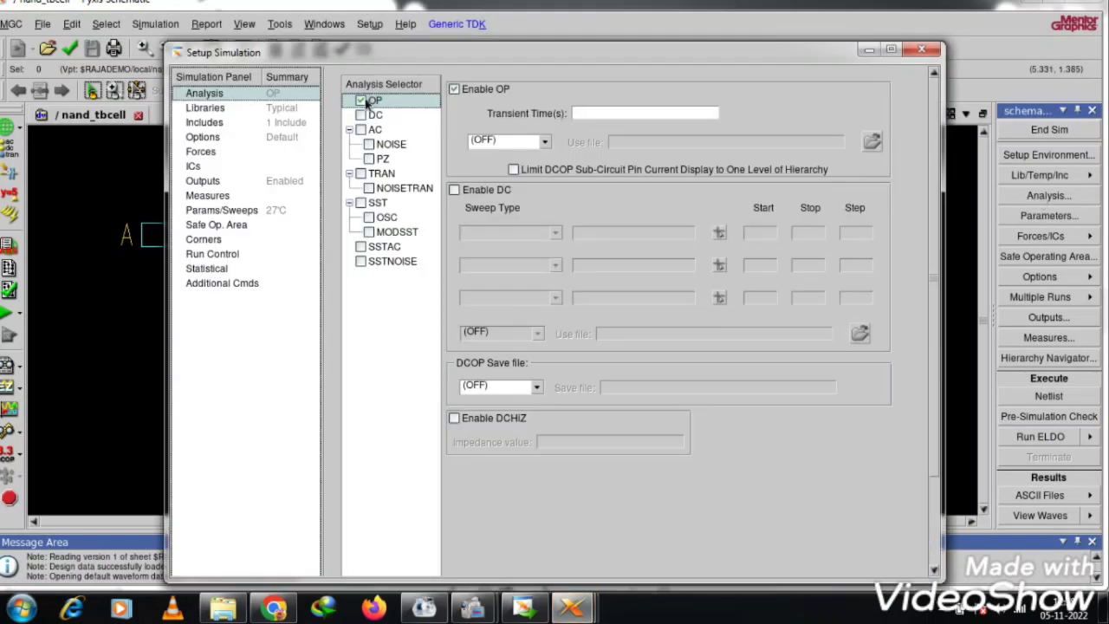
left_click(362, 102)
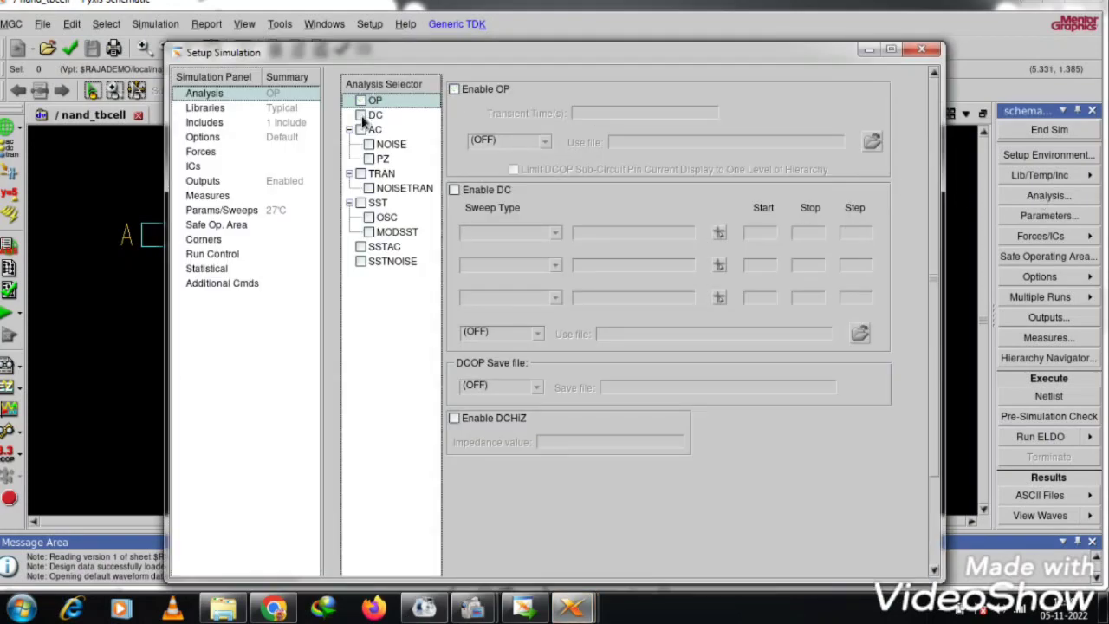
left_click(361, 116)
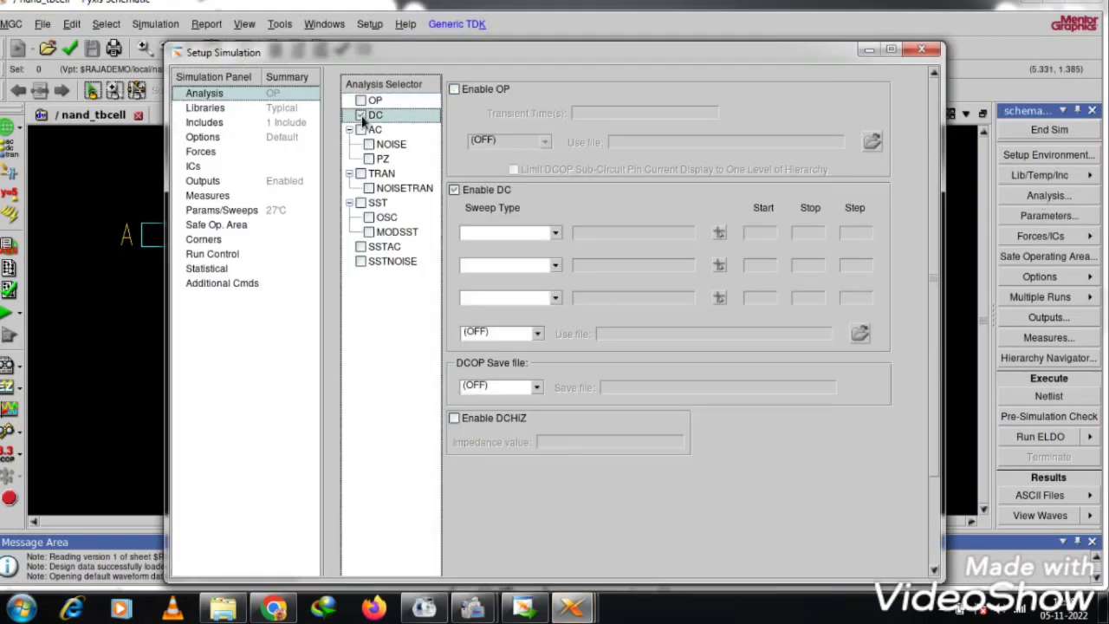
left_click(362, 174)
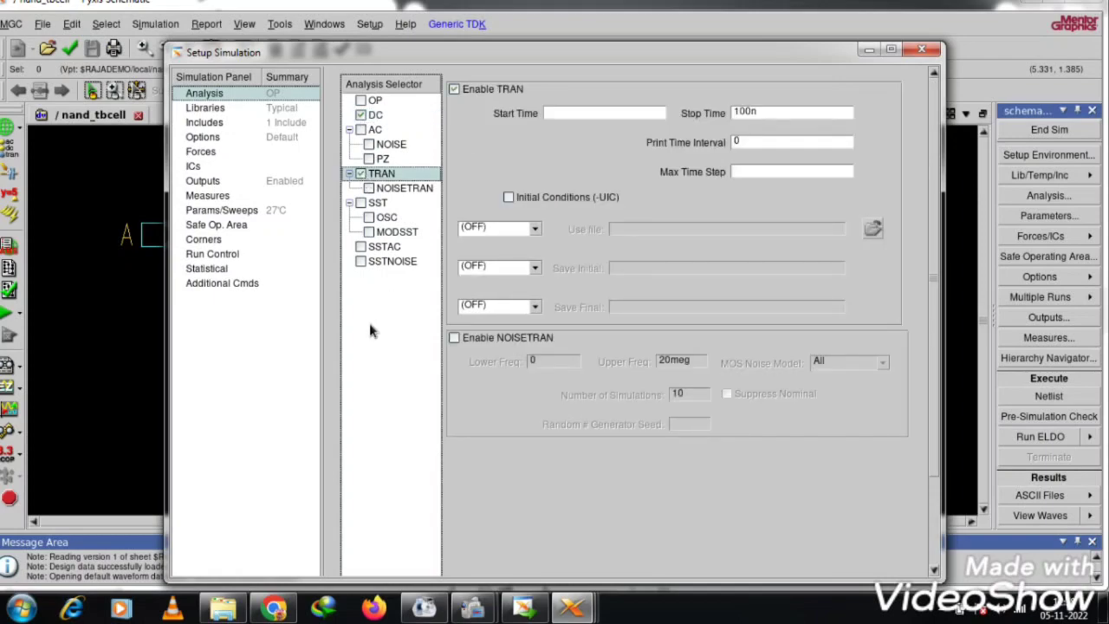
- Set the first DC sweep to source V2 with start 0, stop 3.3 and step 0.1
left_click(376, 115)
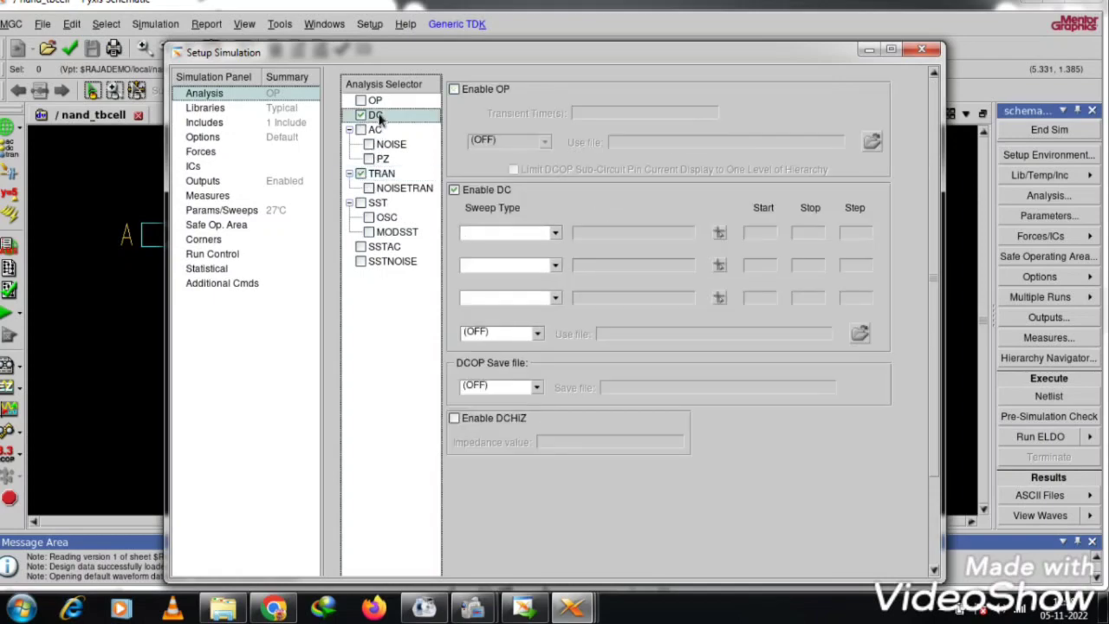
left_click(554, 234)
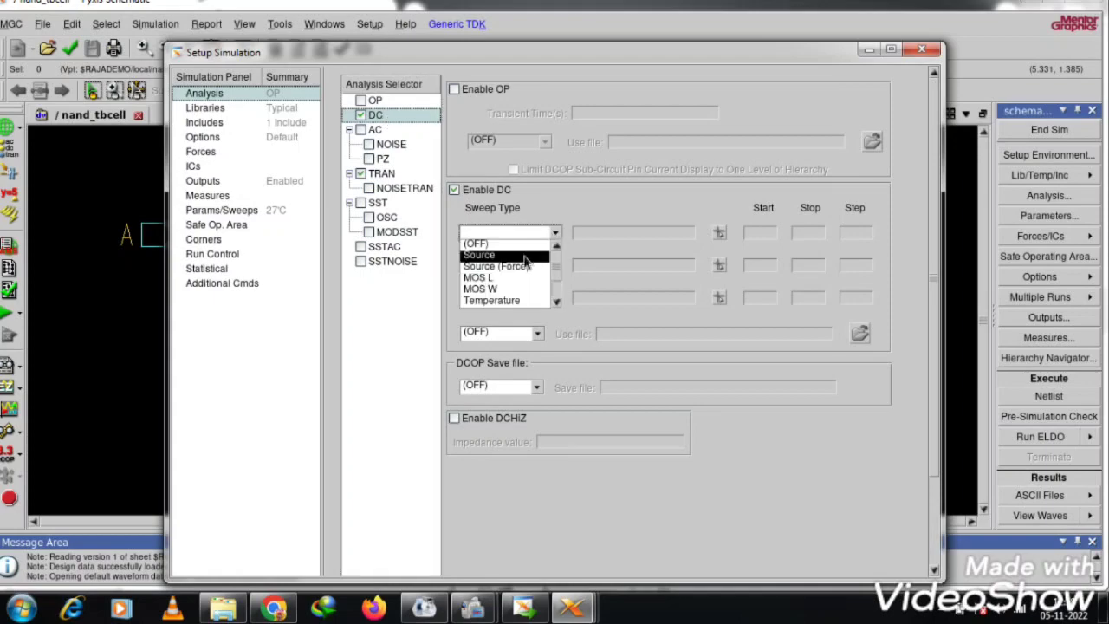
left_click(529, 257)
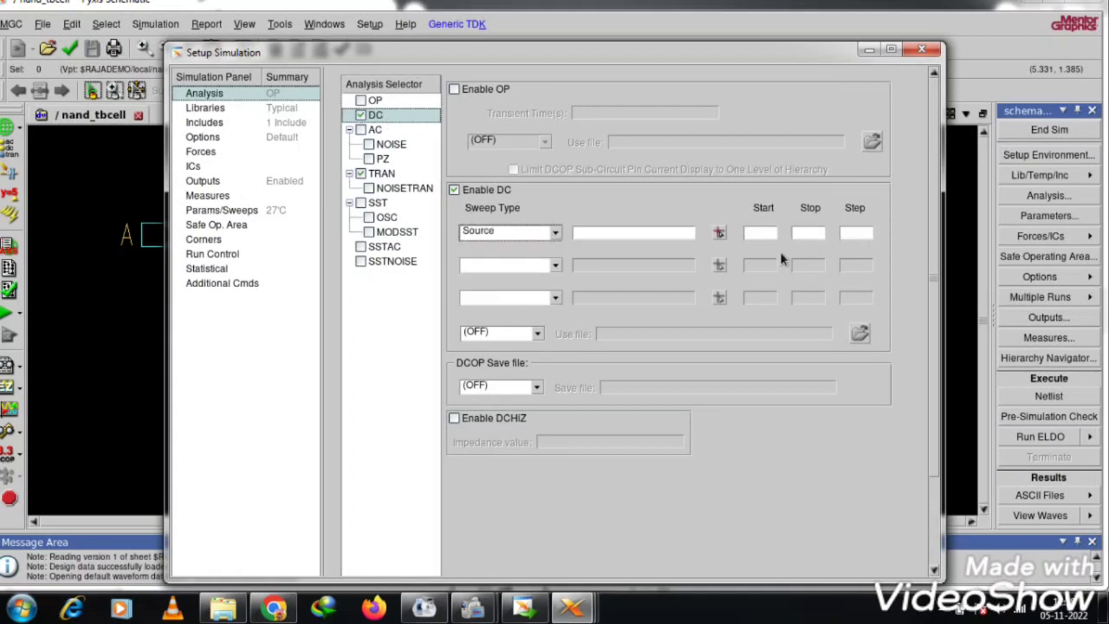
left_click(719, 234)
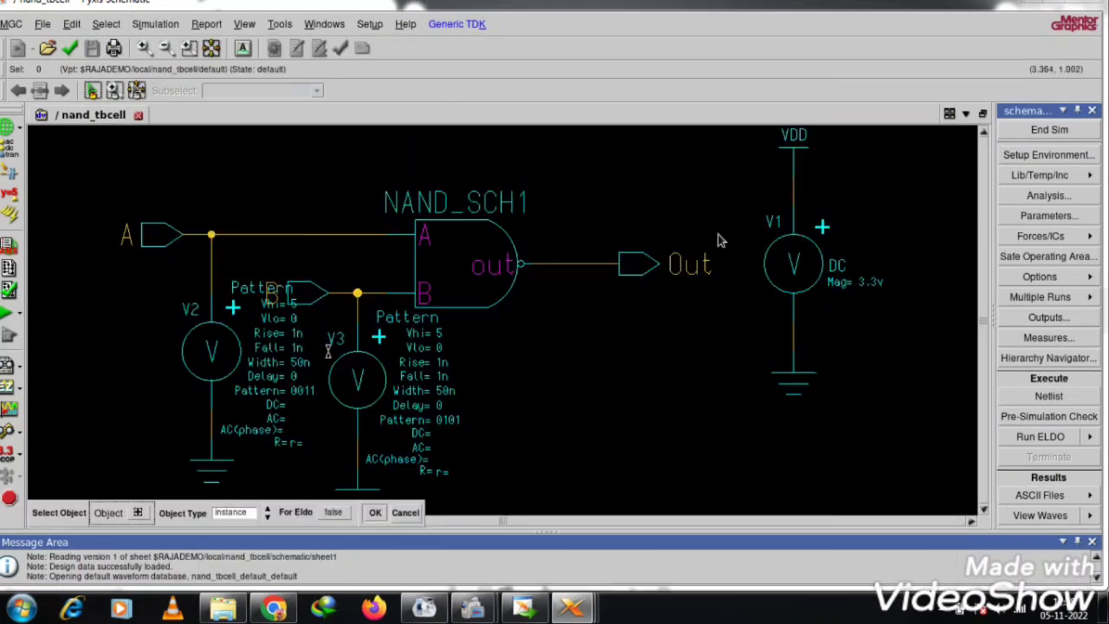
left_click(212, 364)
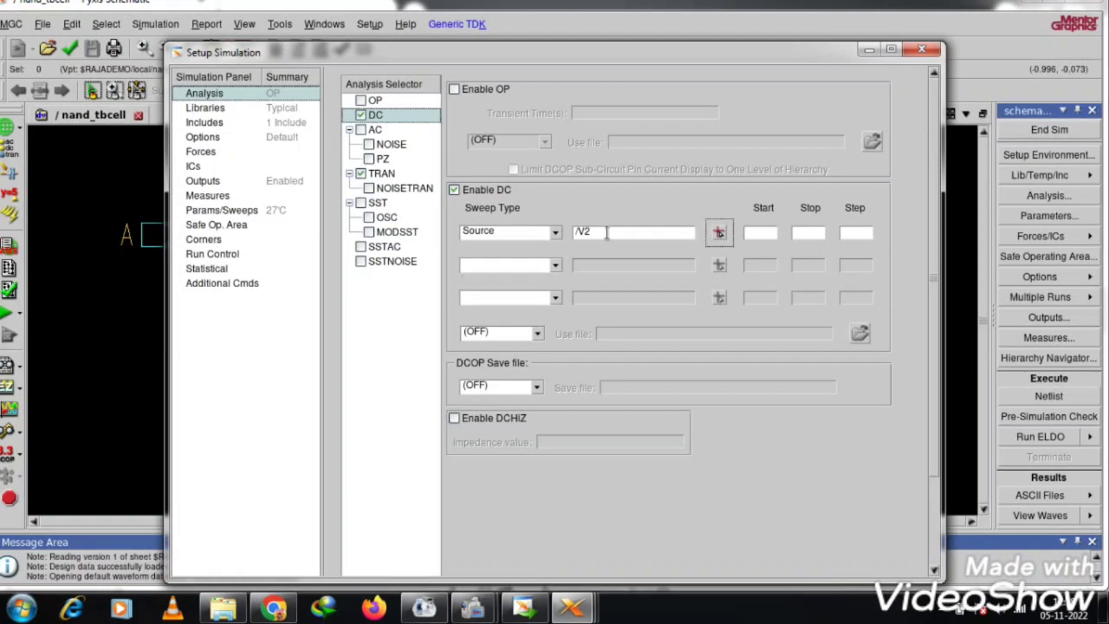
left_click(752, 232)
key("Tab")
key("Tab")
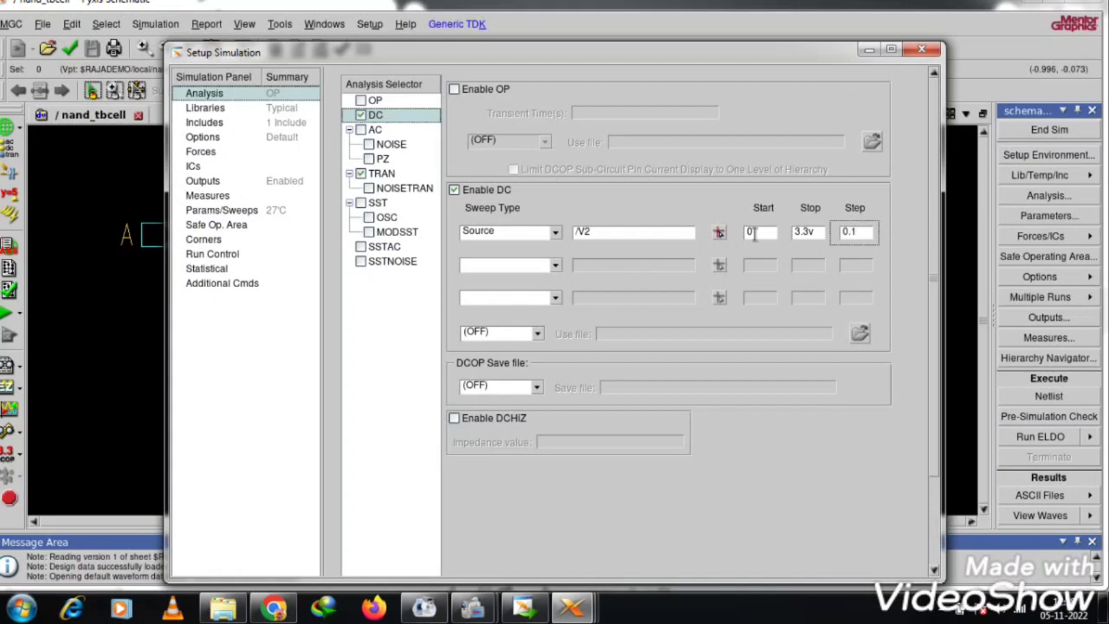
left_click(813, 232)
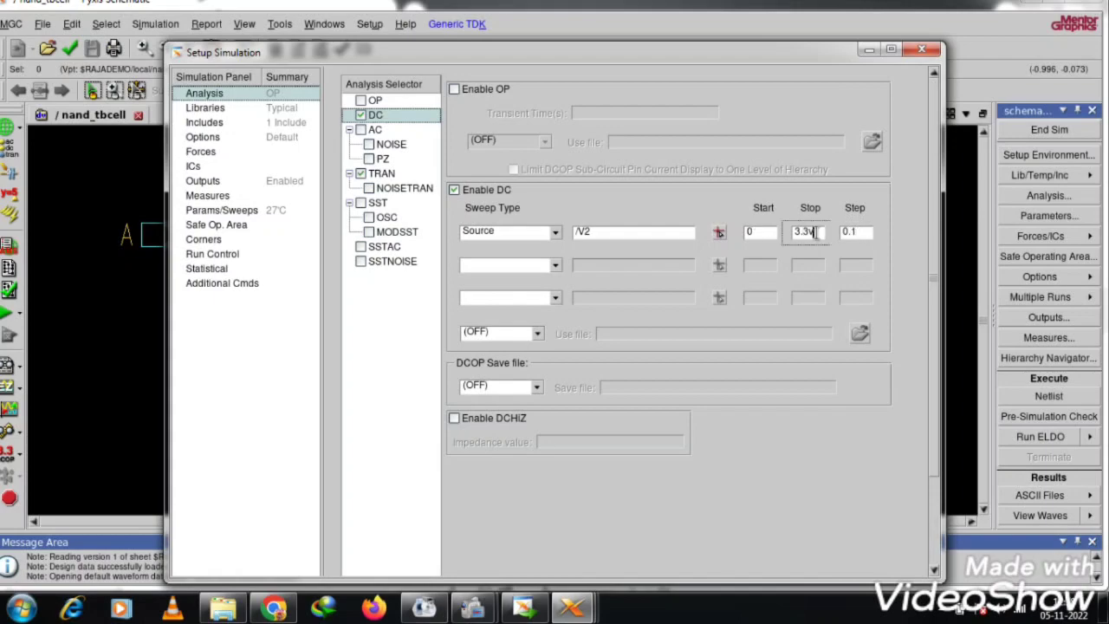
- Add a second DC sweep on source V3 with start 0, stop 3.3 and step 0.1, and apply the settings
left_click(552, 270)
left_click(479, 286)
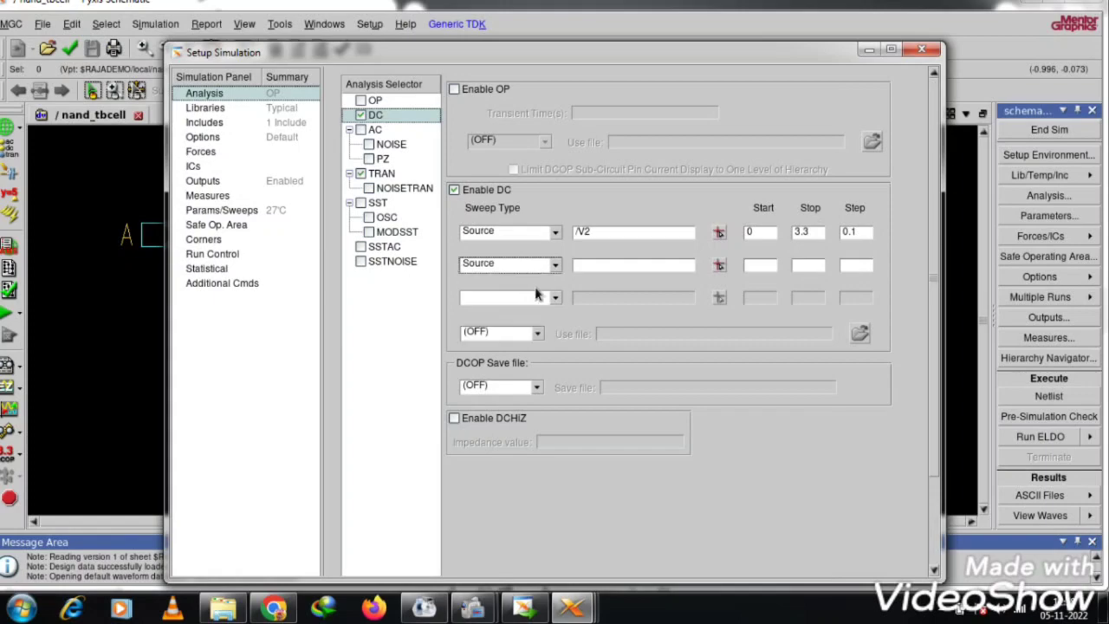
left_click(718, 266)
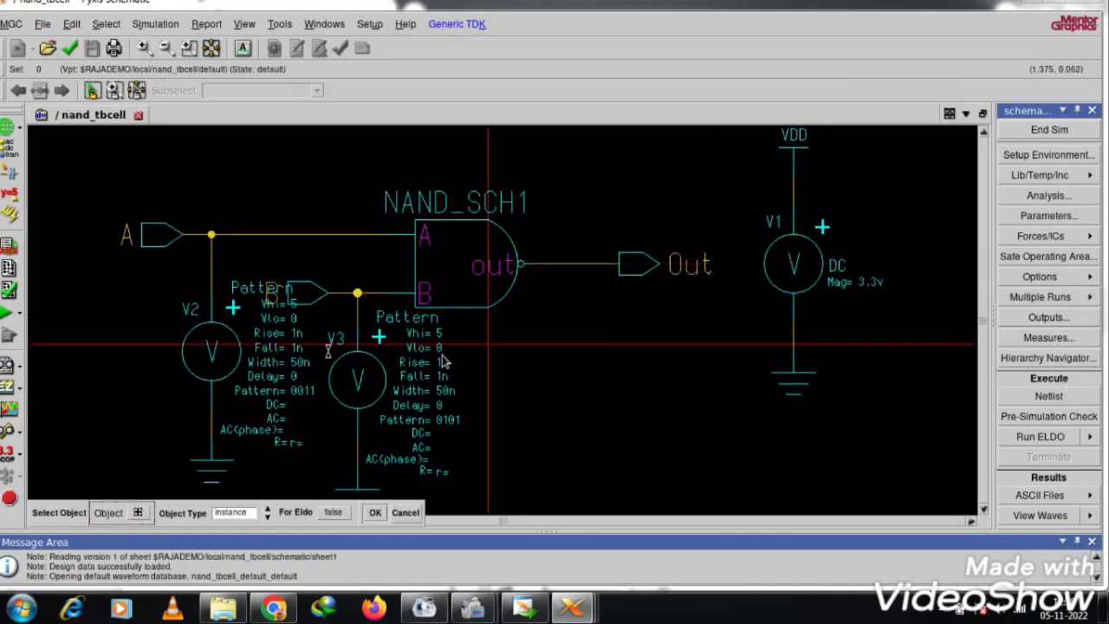
left_click(360, 388)
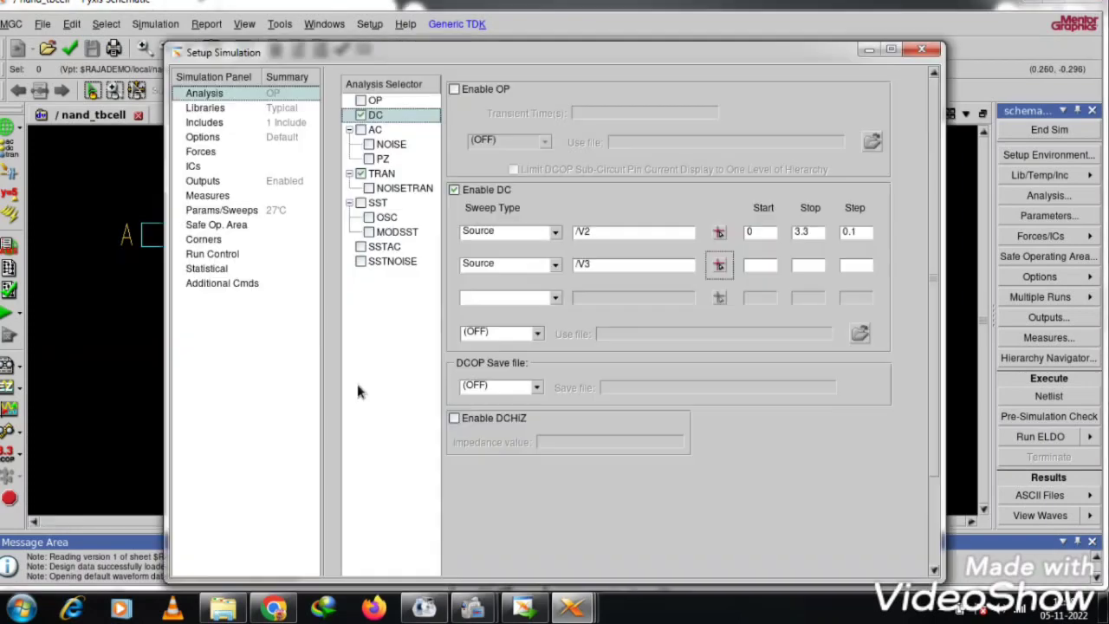
left_click(757, 268)
key("Tab")
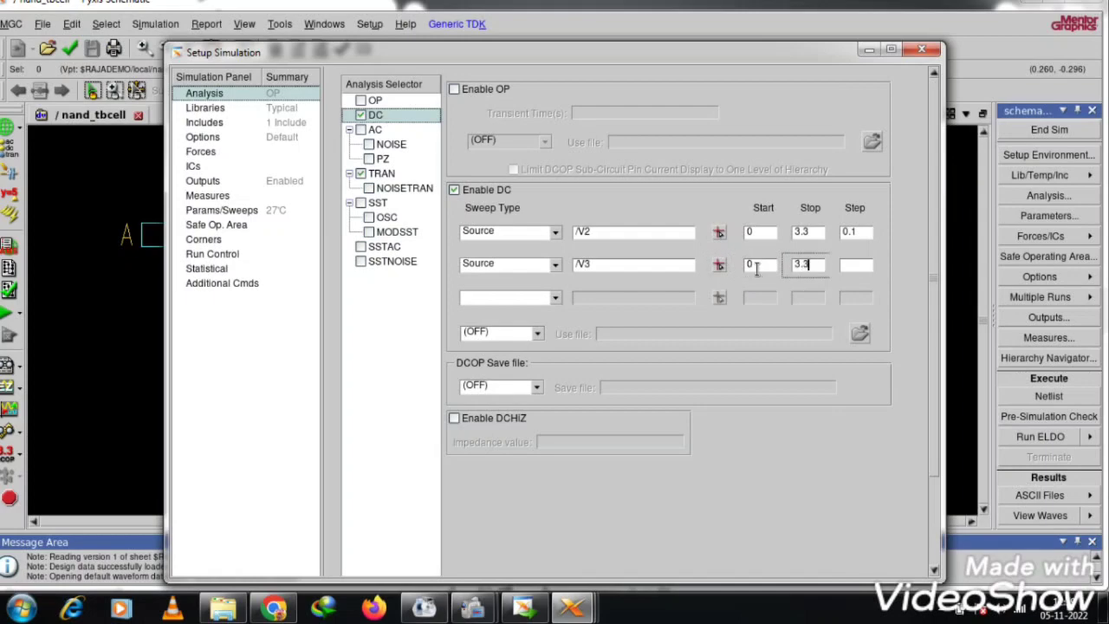
key("Tab")
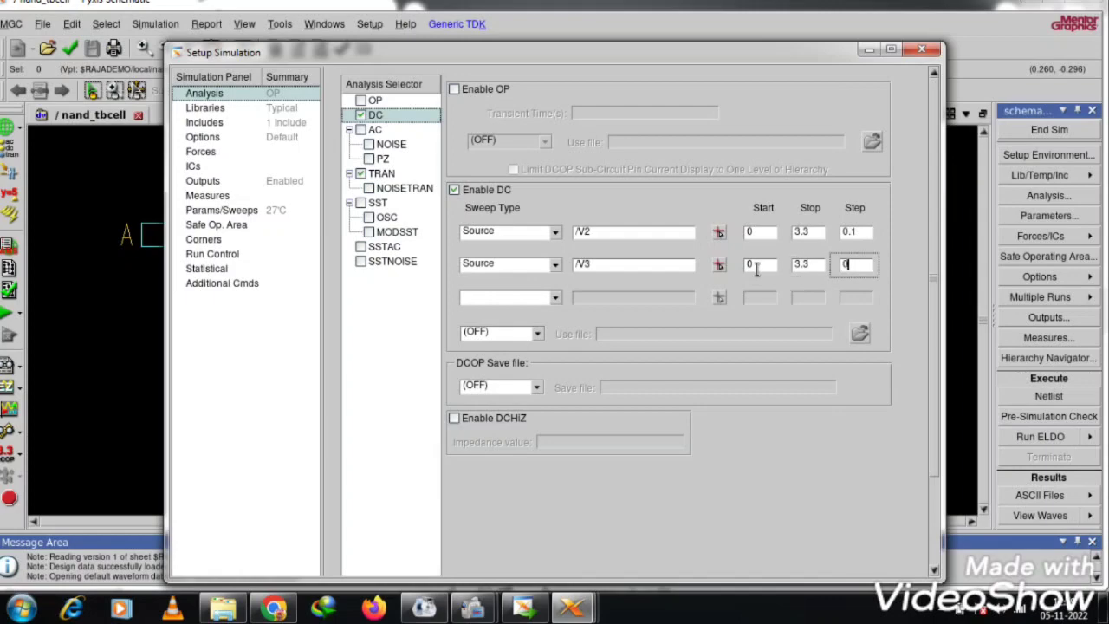
type("0.1")
scroll(886, 401, "down", 3)
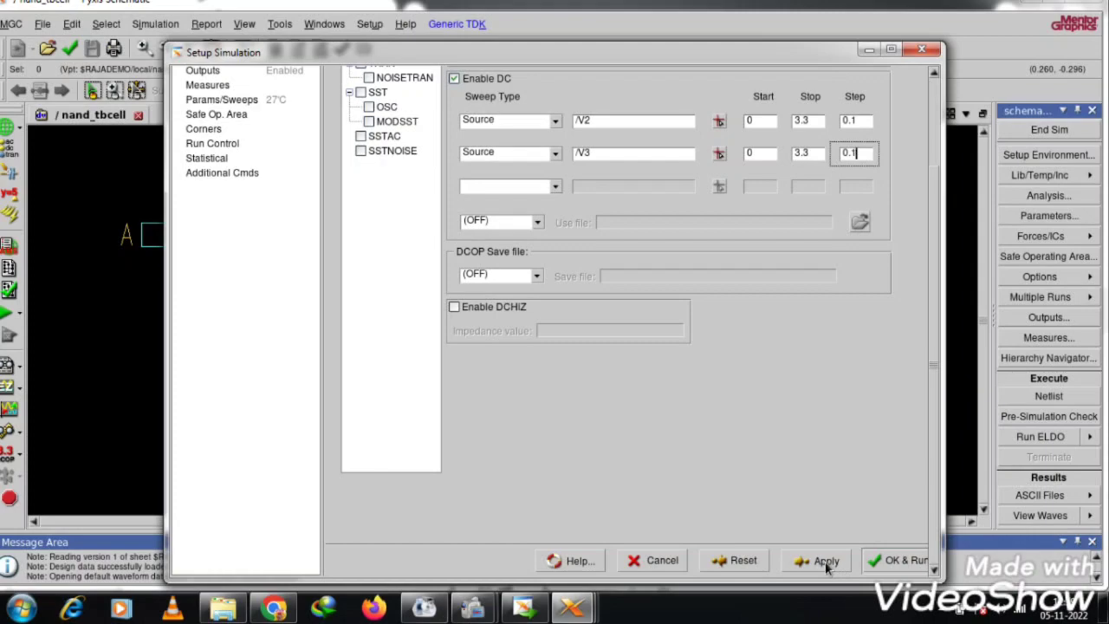
left_click(825, 560)
- Set the transient analysis to start time 0n, stop time 1000n and print interval 10n, apply it and run the simulation
scroll(806, 442, "up", 3)
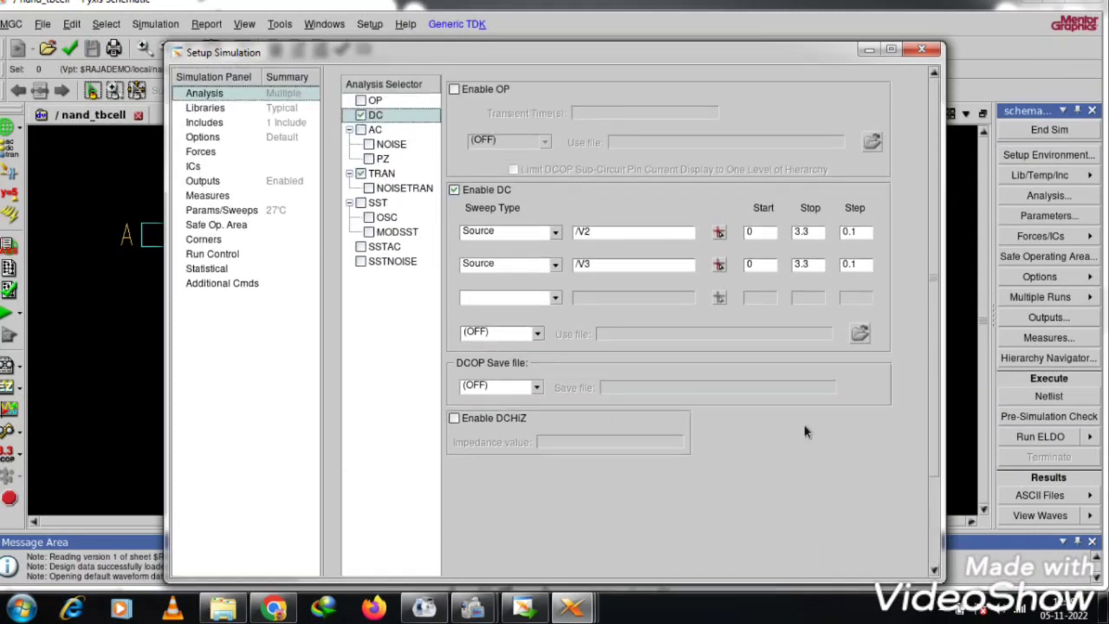
left_click(381, 174)
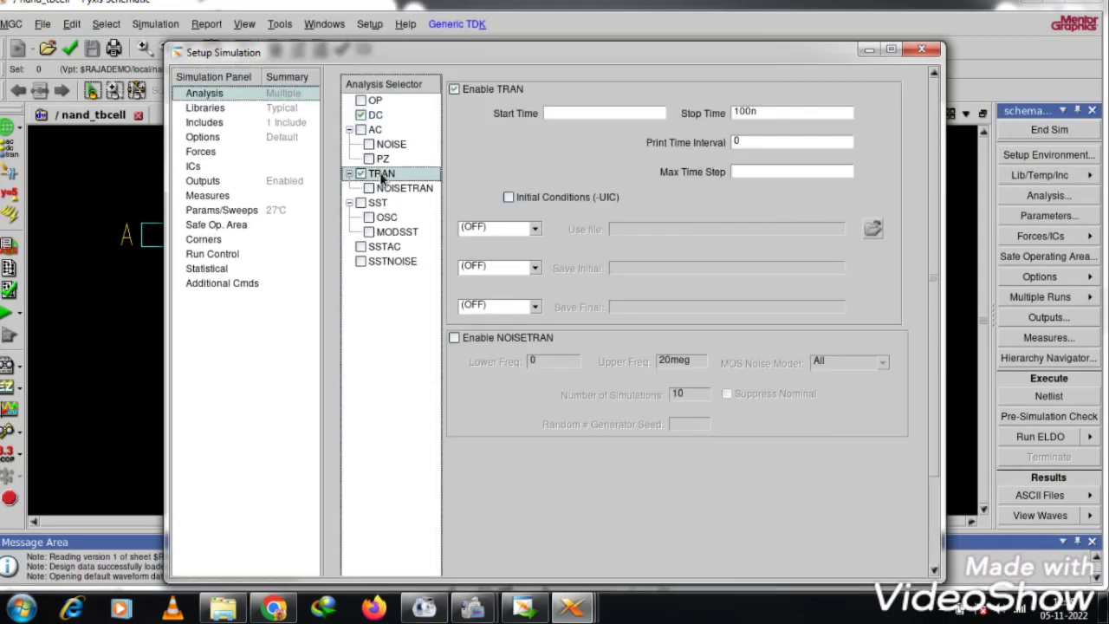
left_click(618, 113)
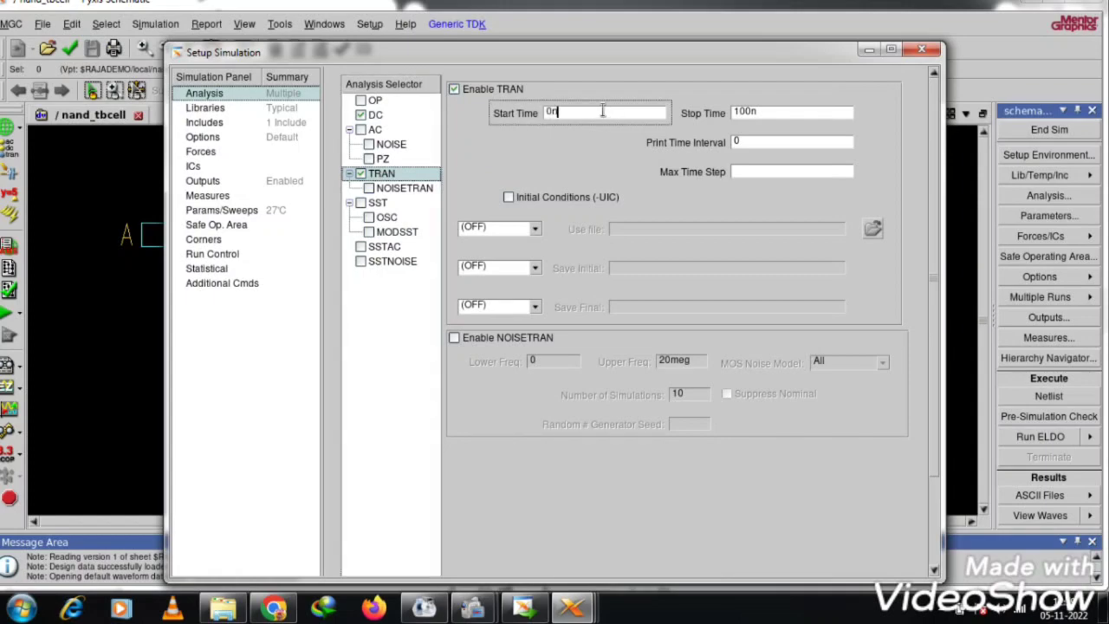
left_click(749, 116)
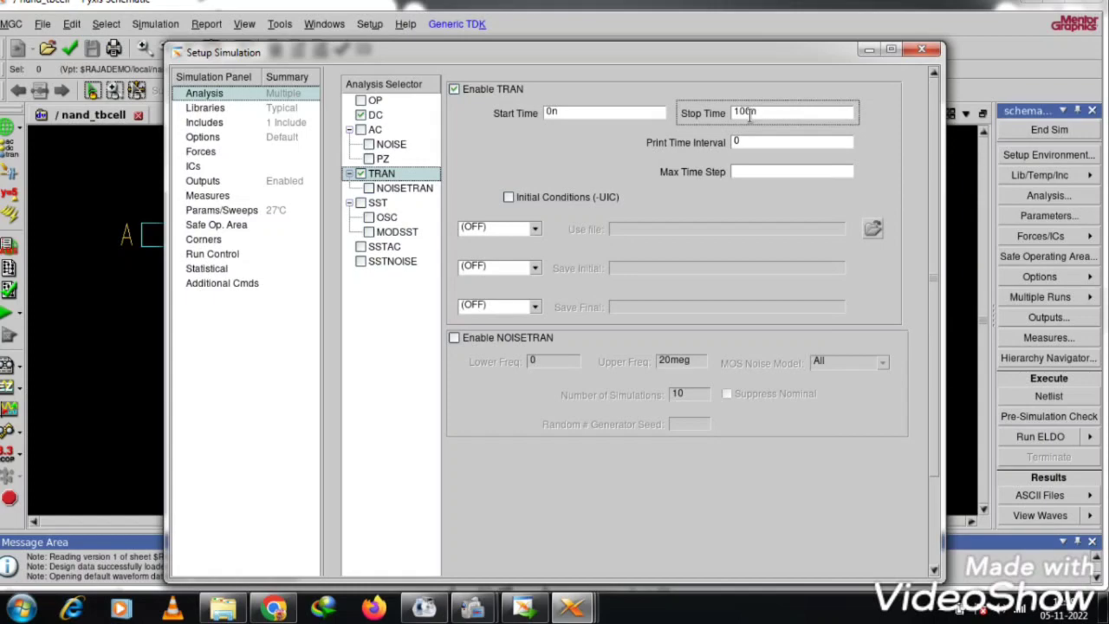
key("Tab")
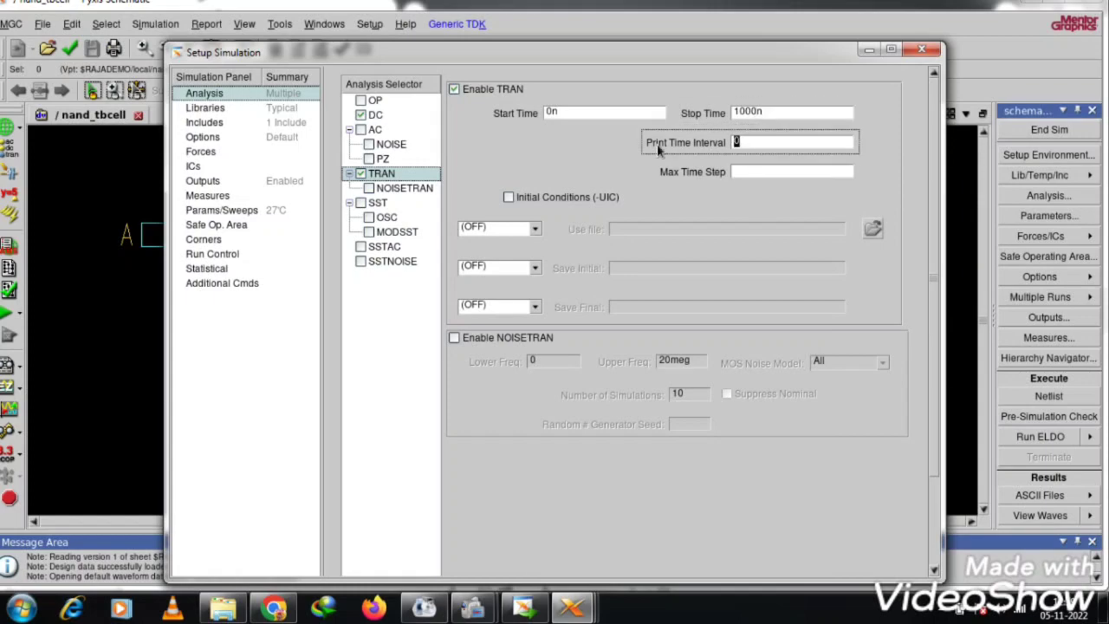
type("10n")
scroll(747, 338, "down", 3)
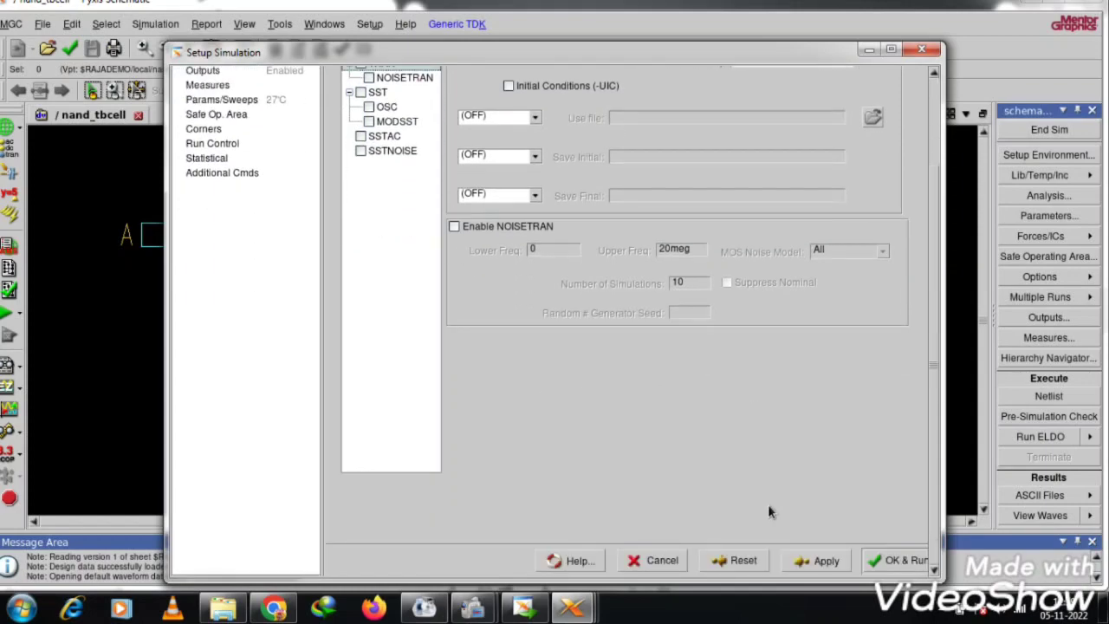
left_click(808, 563)
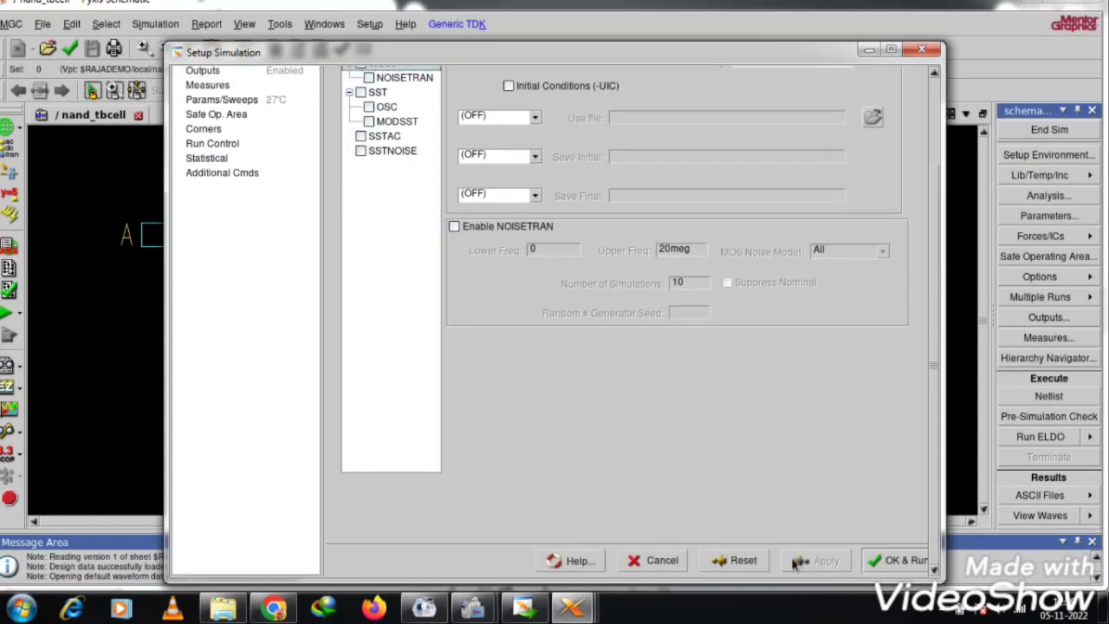
left_click(898, 561)
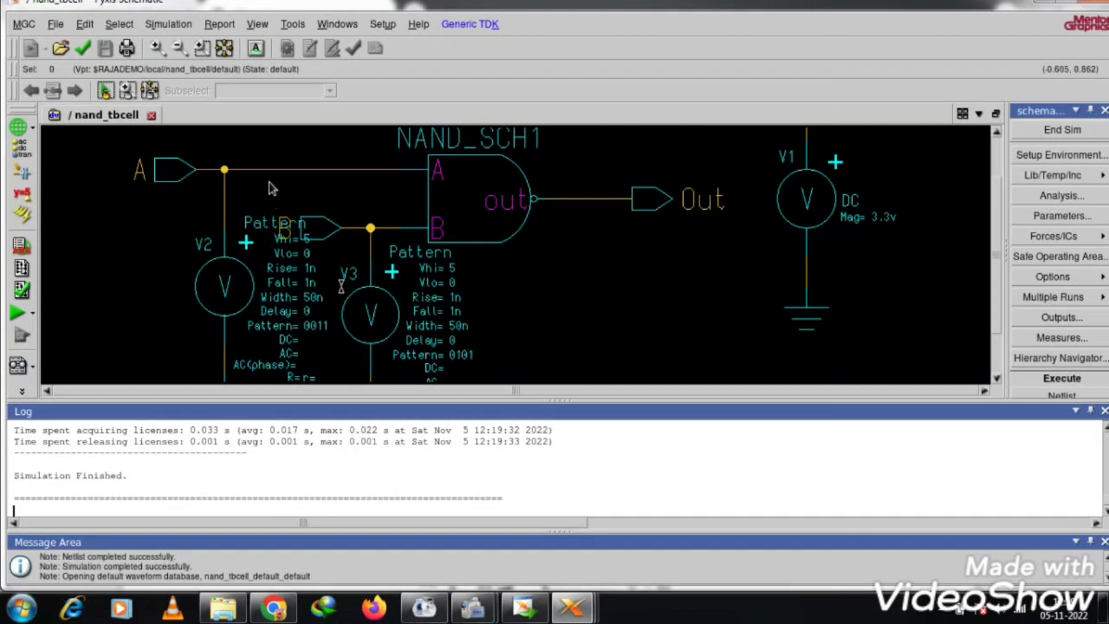
- Select the A and B input nets, the NAND gate instance and the Out net in the test bench schematic
left_click(266, 172)
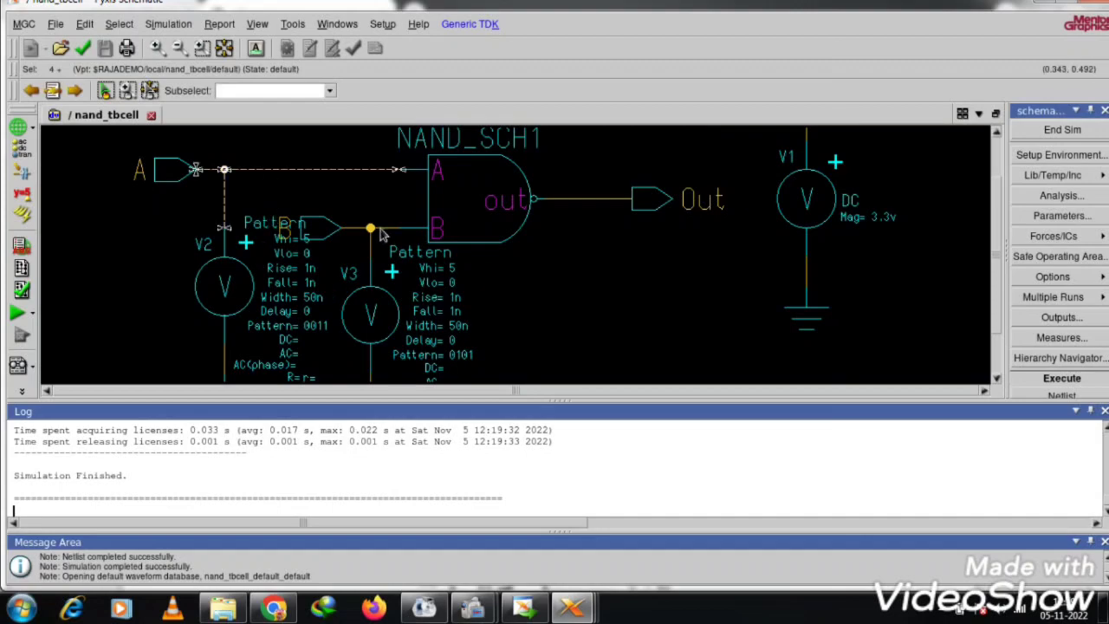
left_click(386, 228)
left_click(473, 223)
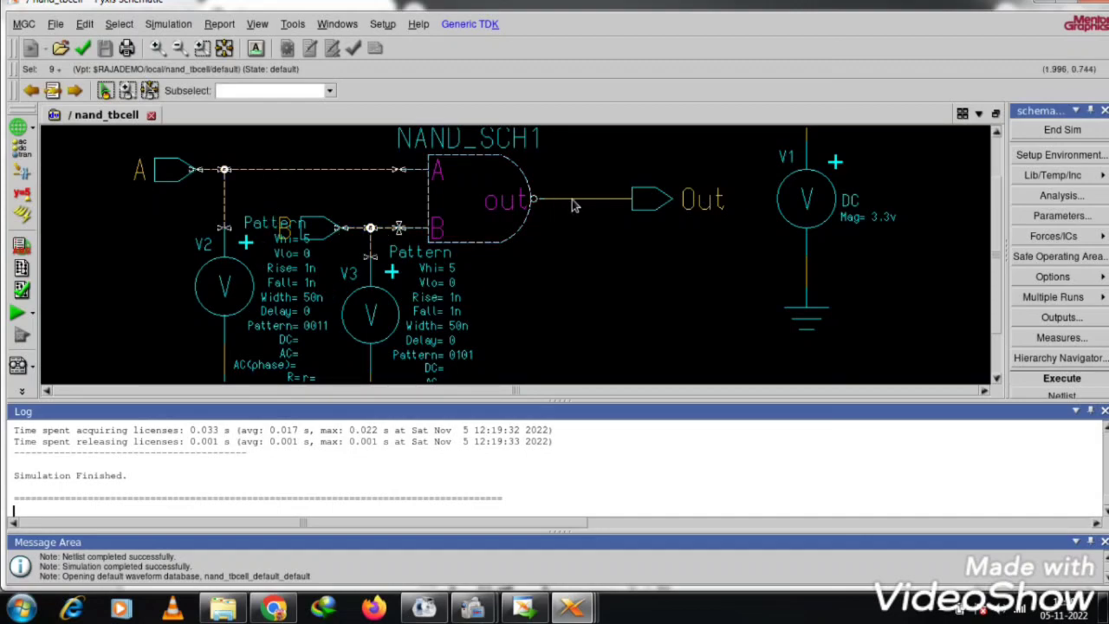
left_click(579, 201)
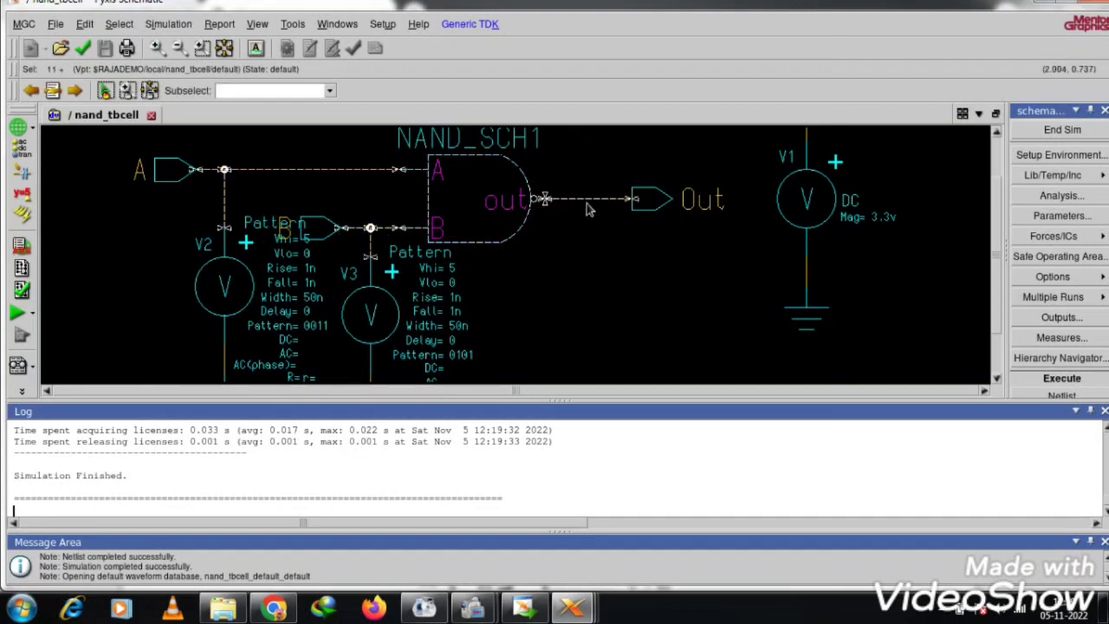
- Add A, B, OUT and X_NAND_SCH1 to the simulation outputs with analysis DC and task PLOT
left_click(1046, 321)
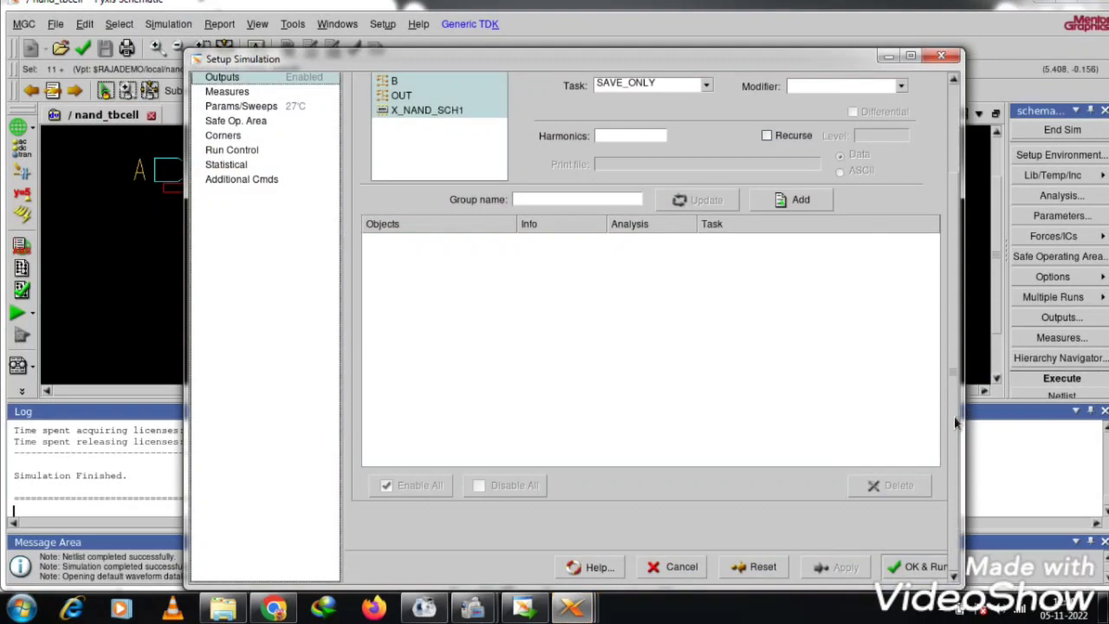
left_click_drag(954, 415, 950, 137)
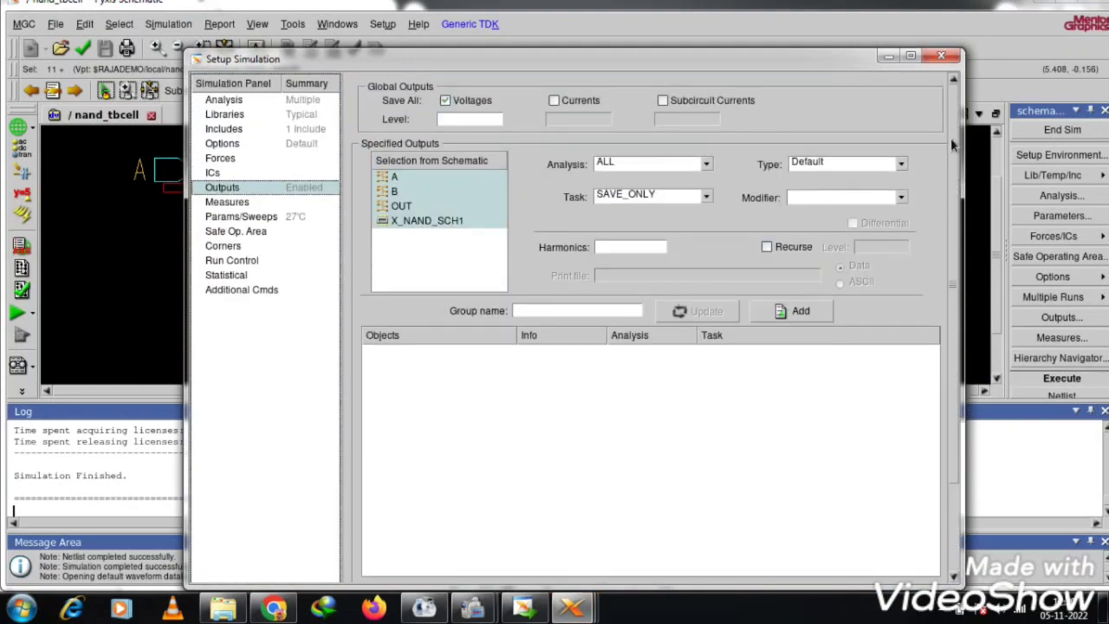
left_click(643, 165)
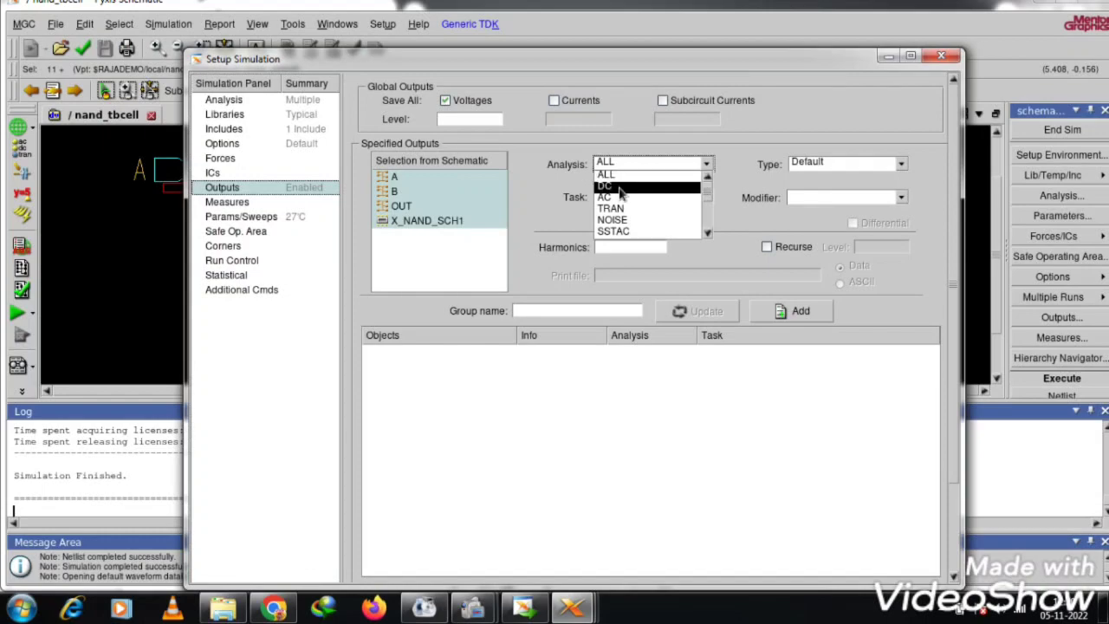
left_click(620, 196)
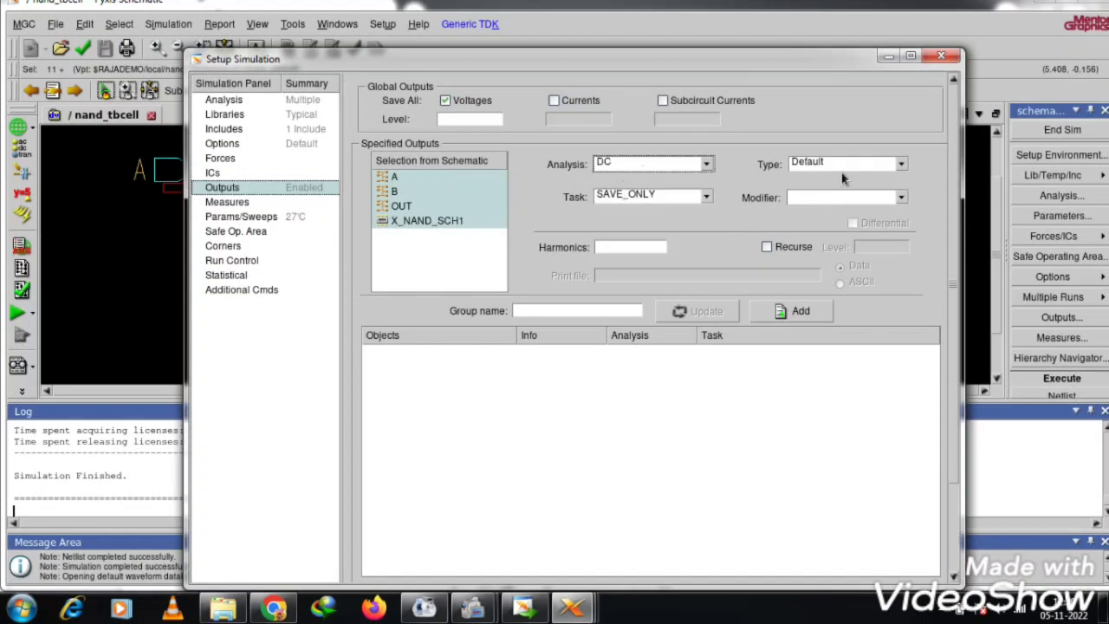
left_click(656, 194)
left_click(646, 215)
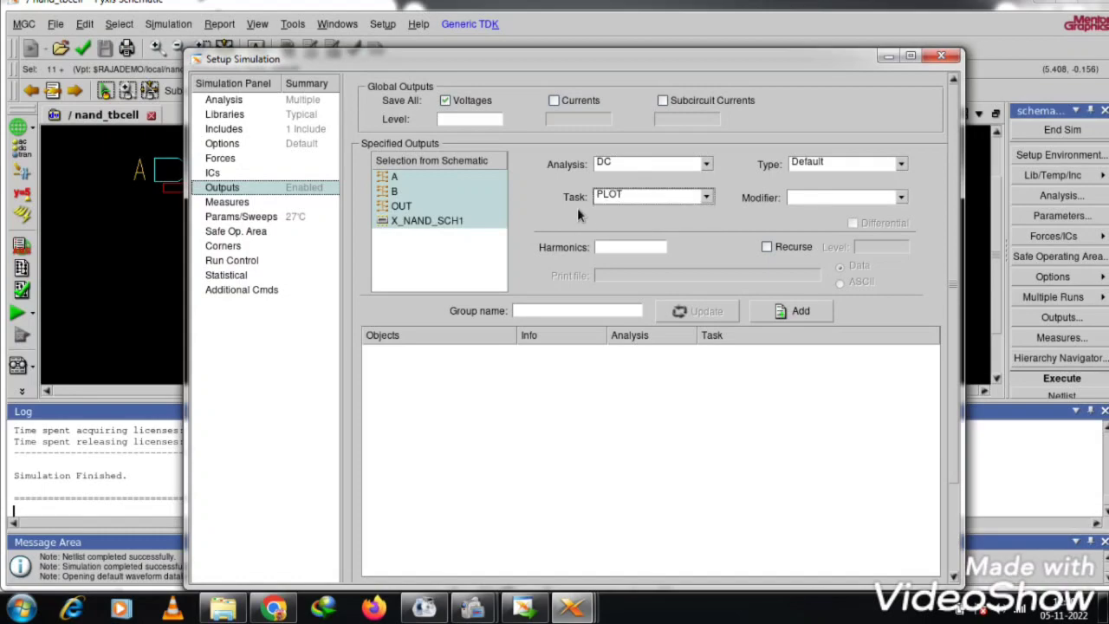
left_click(803, 310)
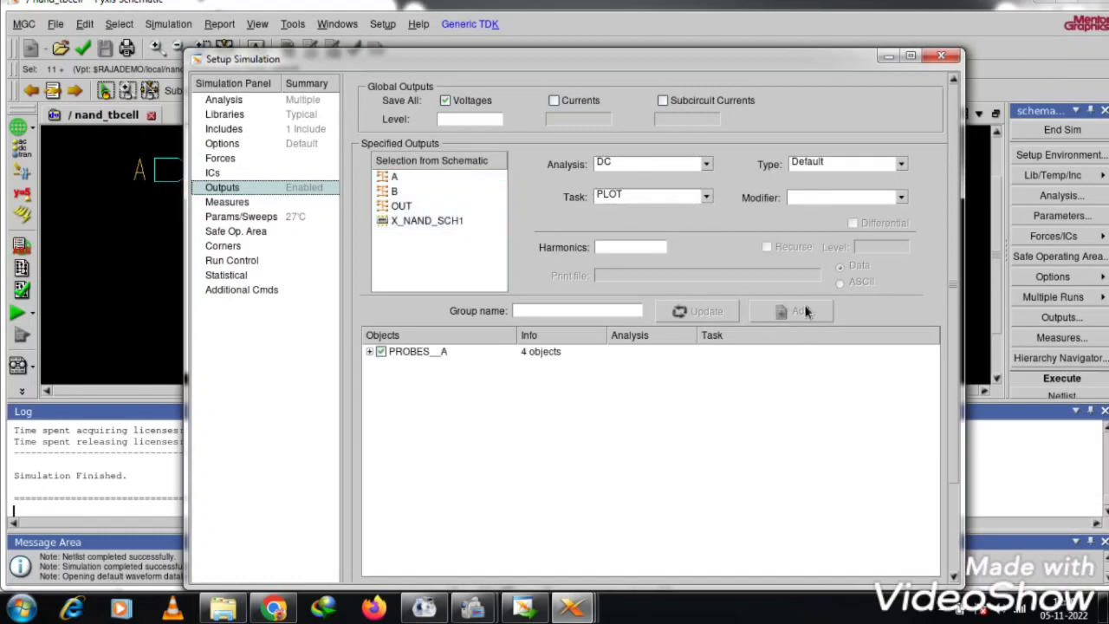
- Add a Power output for X_NAND_SCH1 with analysis DC and task PLOT
left_click(408, 222)
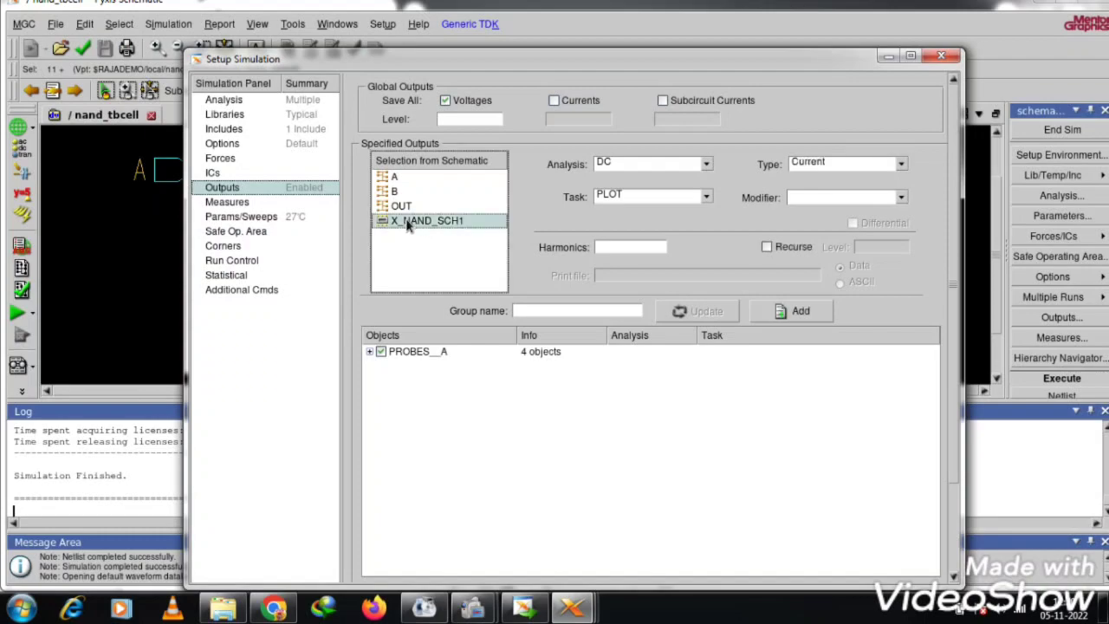
left_click(827, 172)
left_click(829, 184)
left_click(801, 311)
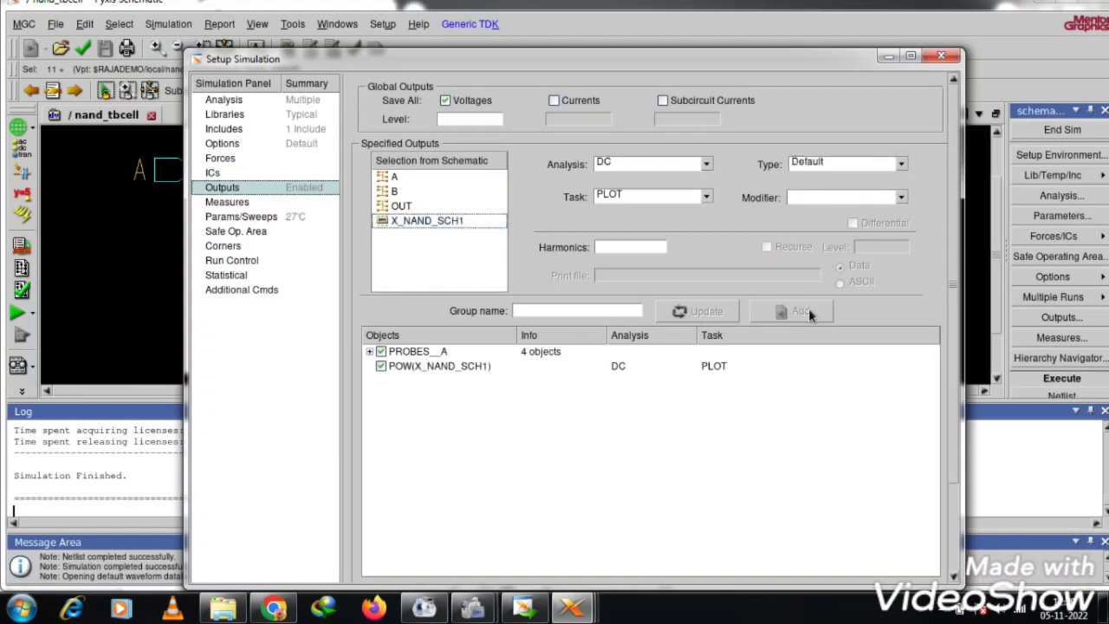
- Add A, B, OUT and X_NAND_SCH1 together as outputs with analysis TRAN and task PLOT
left_click(396, 176)
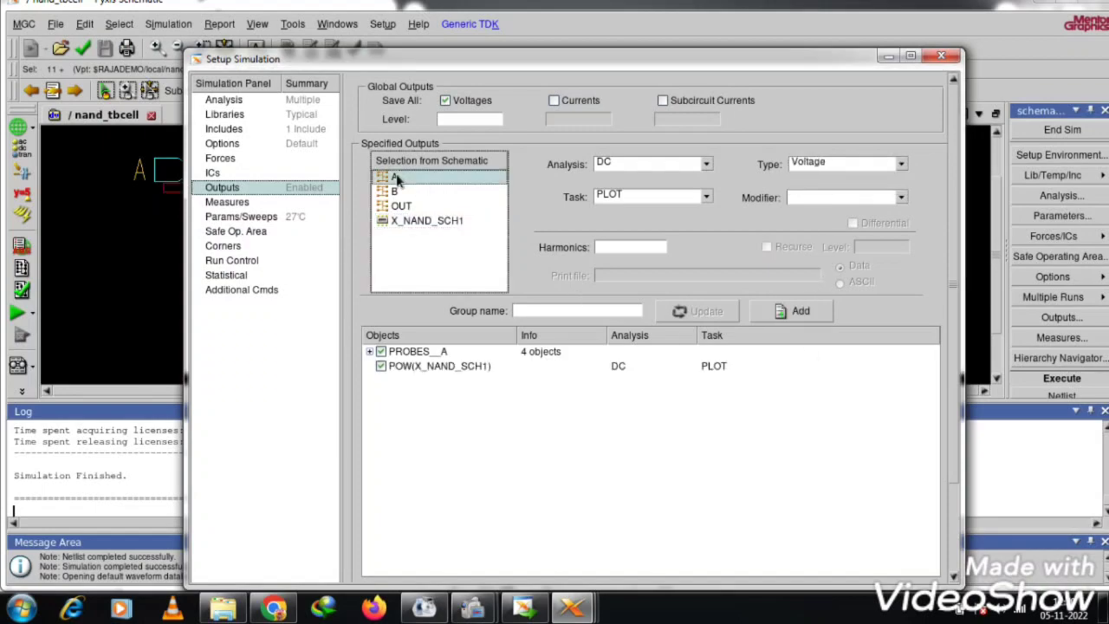
key("shift+Down")
key("shift+Down")
key("shift+Down")
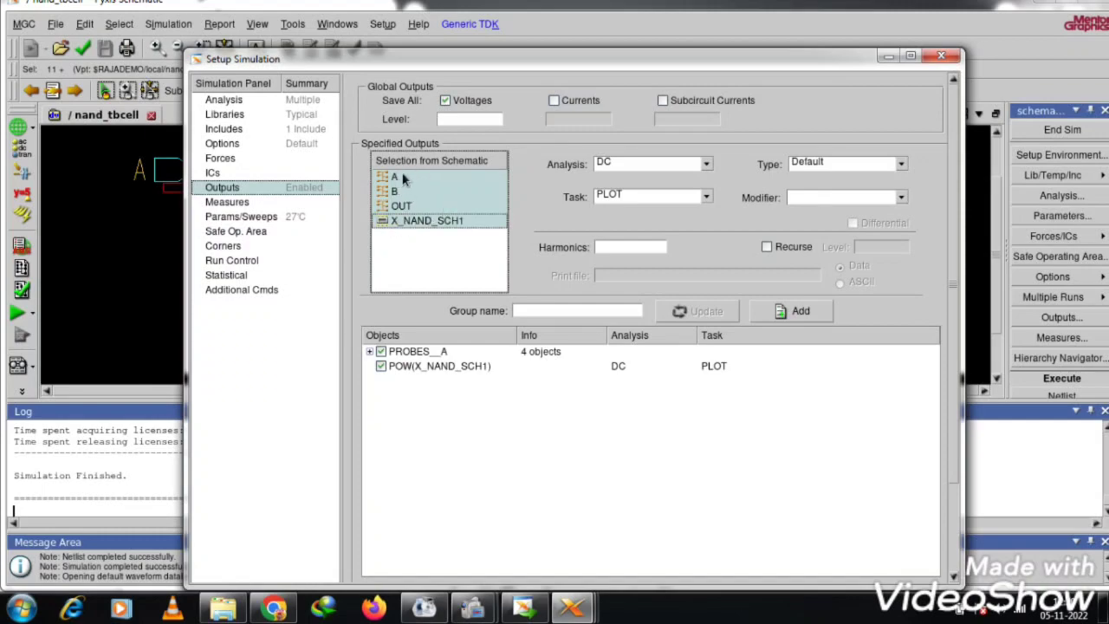
left_click(632, 165)
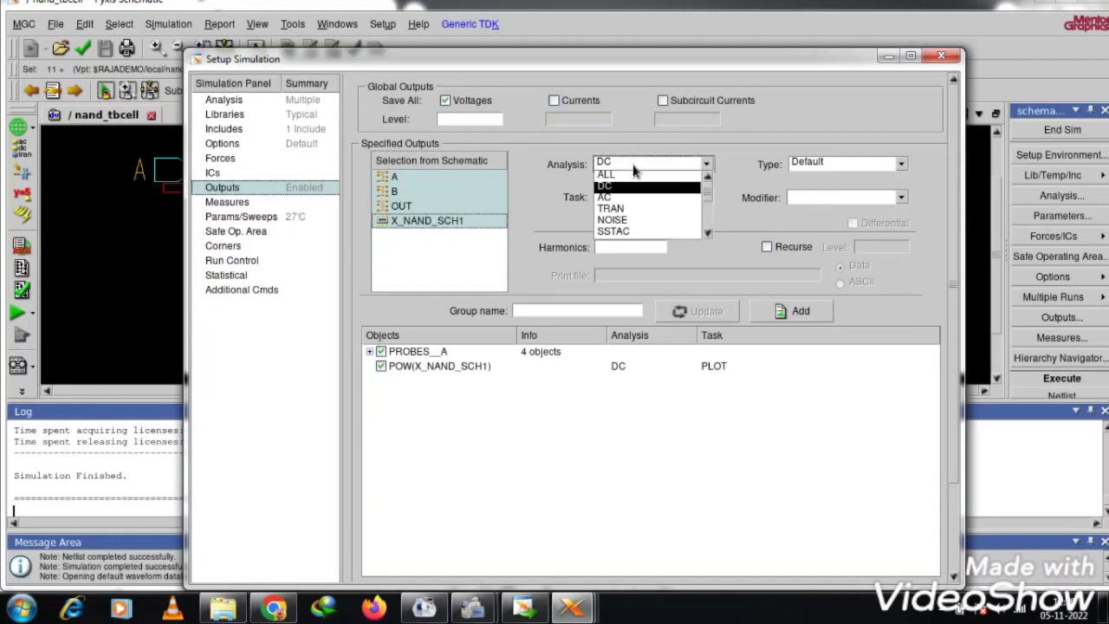
left_click(631, 209)
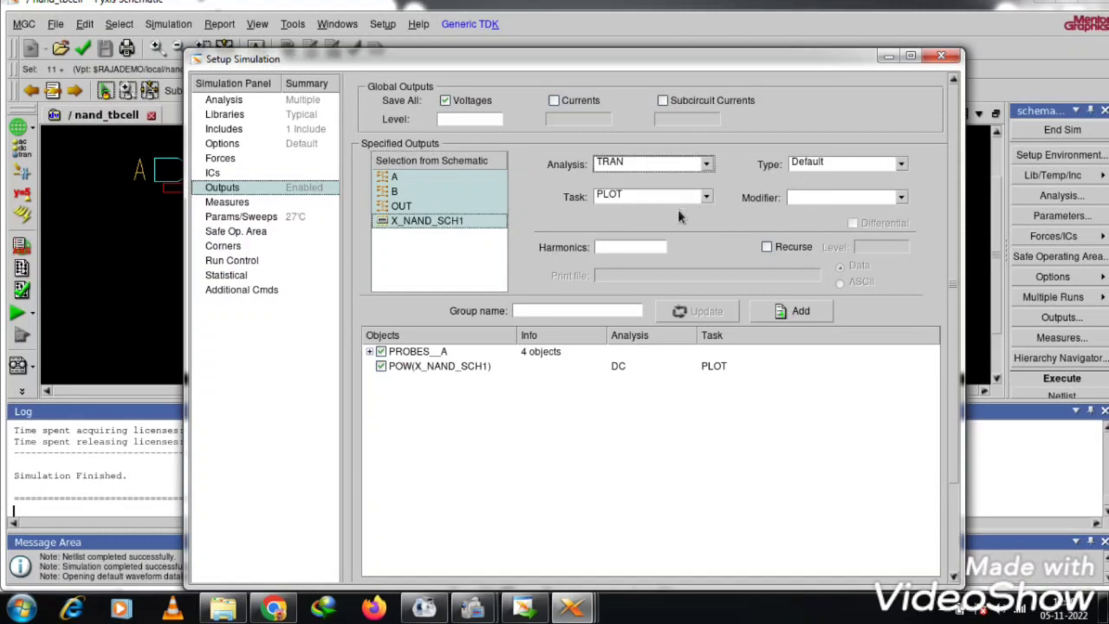
left_click(790, 312)
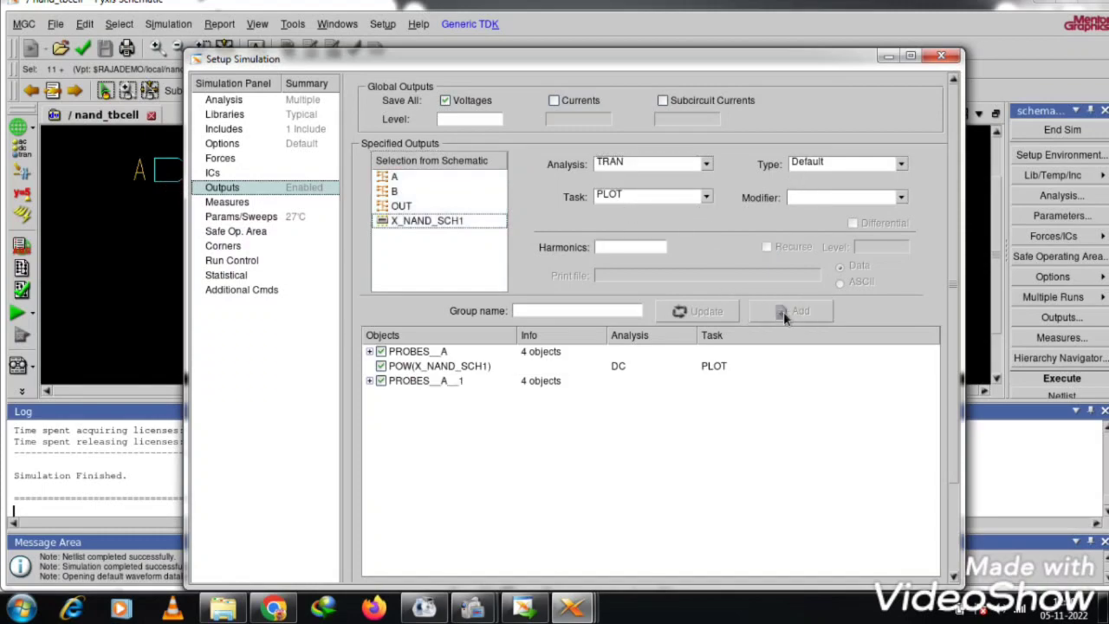
- Add a Power output for X_NAND_SCH1 with analysis TRAN and task PLOT
left_click(453, 223)
left_click(847, 163)
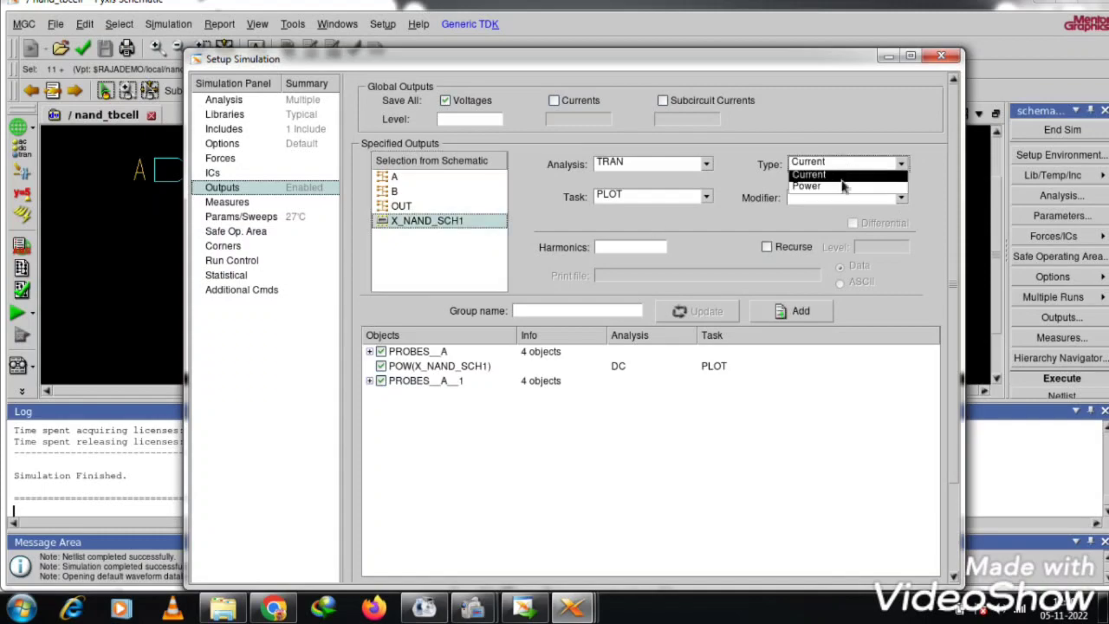
left_click(838, 182)
left_click(813, 310)
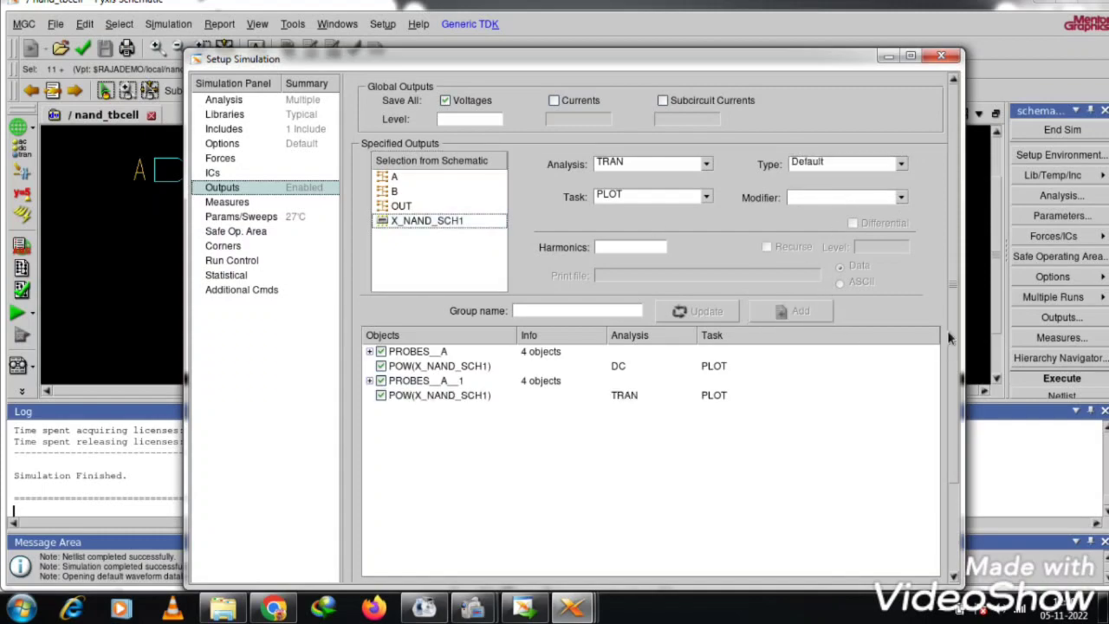
- Apply the output settings and run the simulation from the setup dialog
scroll(953, 472, "down", 3)
scroll(952, 479, "down", 1)
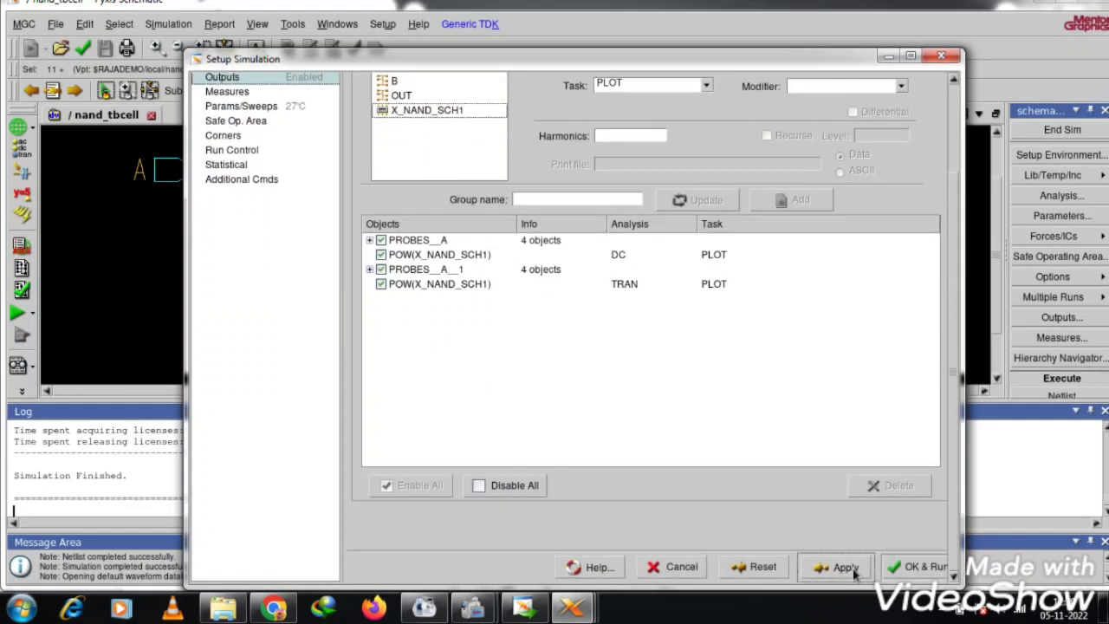
left_click(839, 565)
left_click(917, 565)
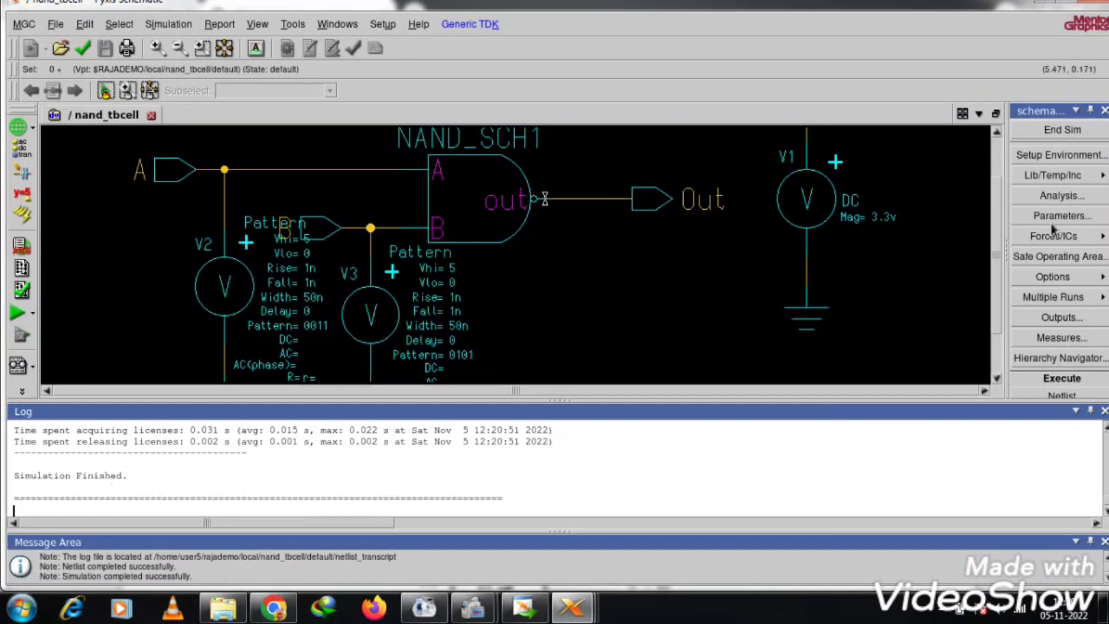
- Rerun the ELDO simulation and open its results in the EZwave waveform viewer
scroll(1055, 256, "down", 5)
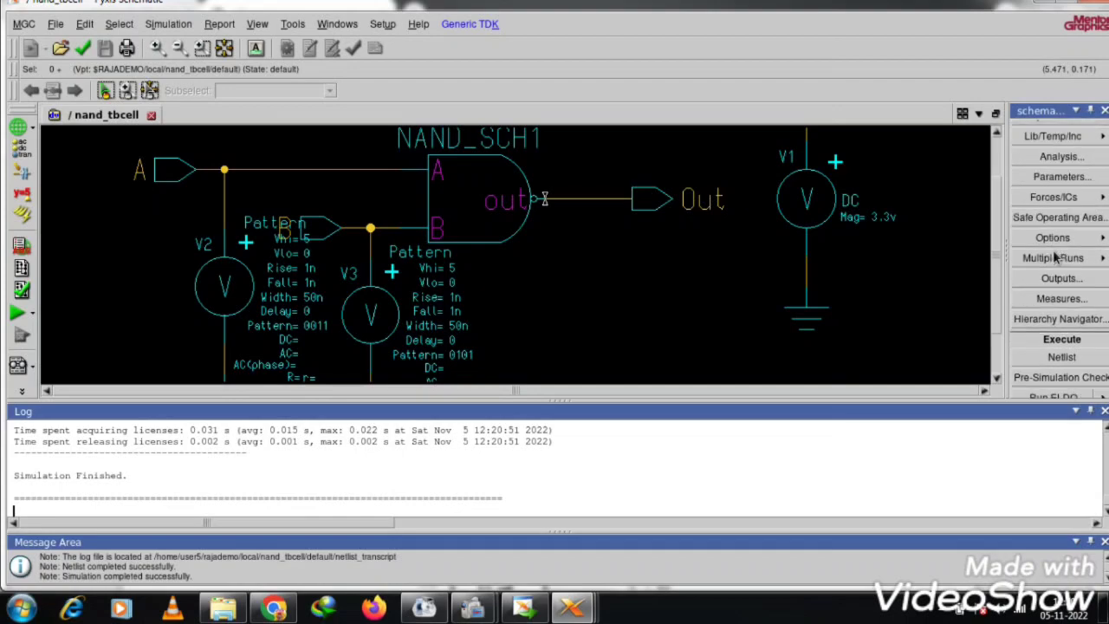
scroll(1053, 264, "down", 1)
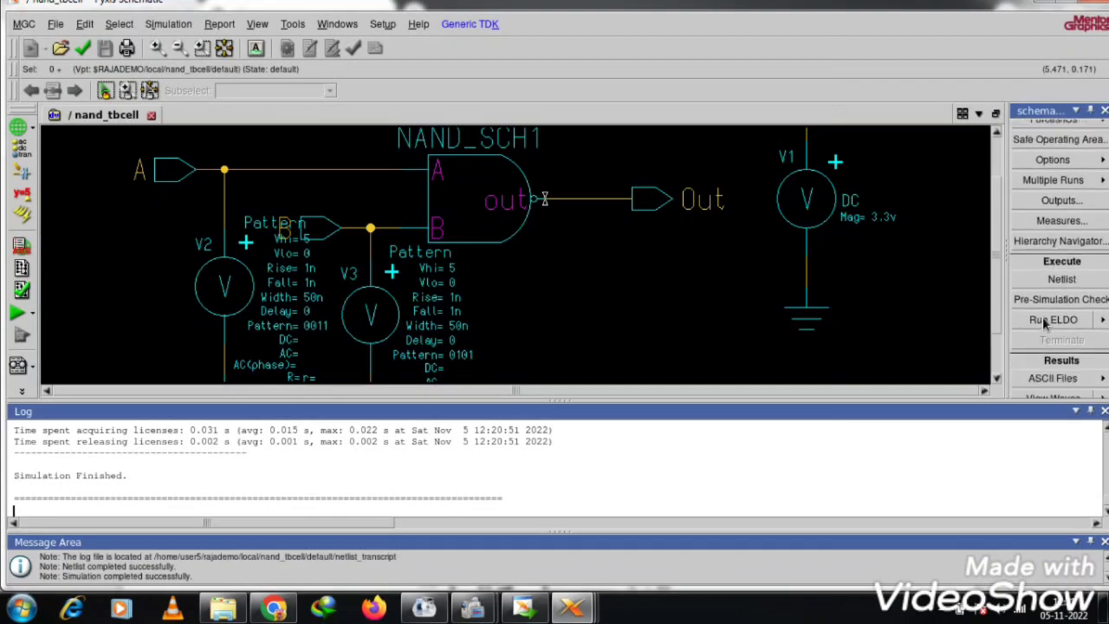
left_click(1048, 320)
scroll(1045, 251, "down", 3)
scroll(1046, 251, "down", 1)
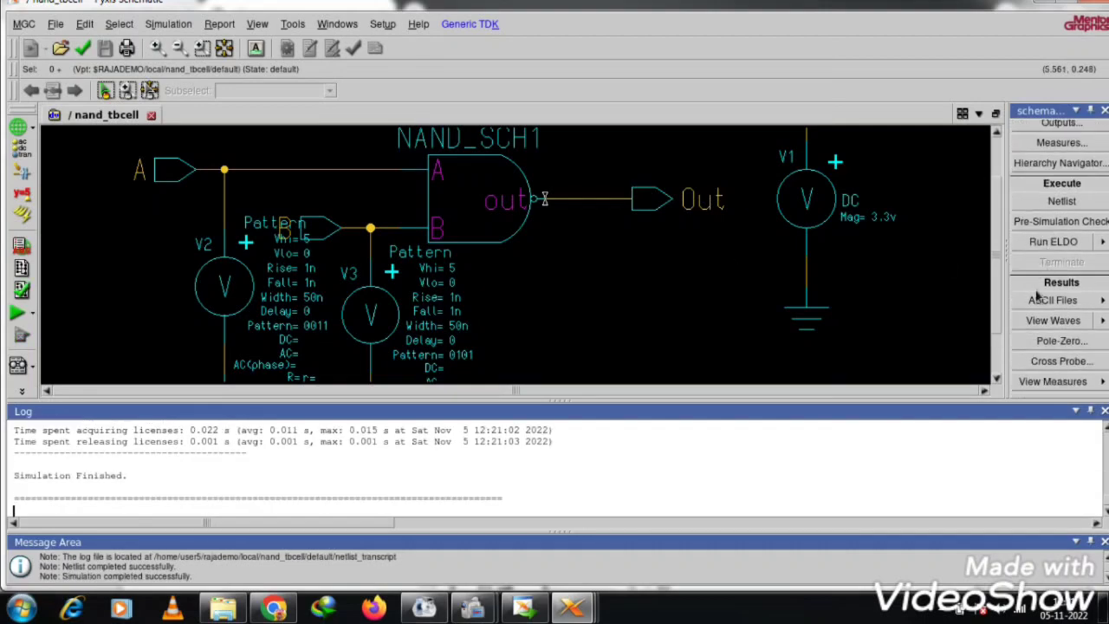
left_click(1050, 321)
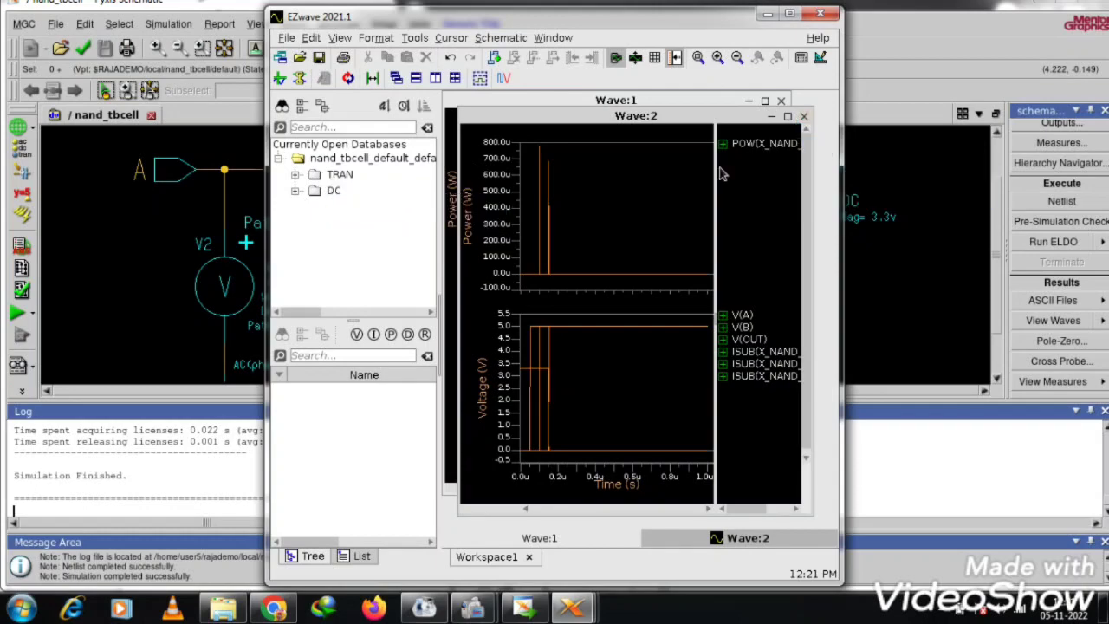
- Close the two default wave windows and plot the transient waveforms V(A), V(B) and V(OUT)
left_click(803, 116)
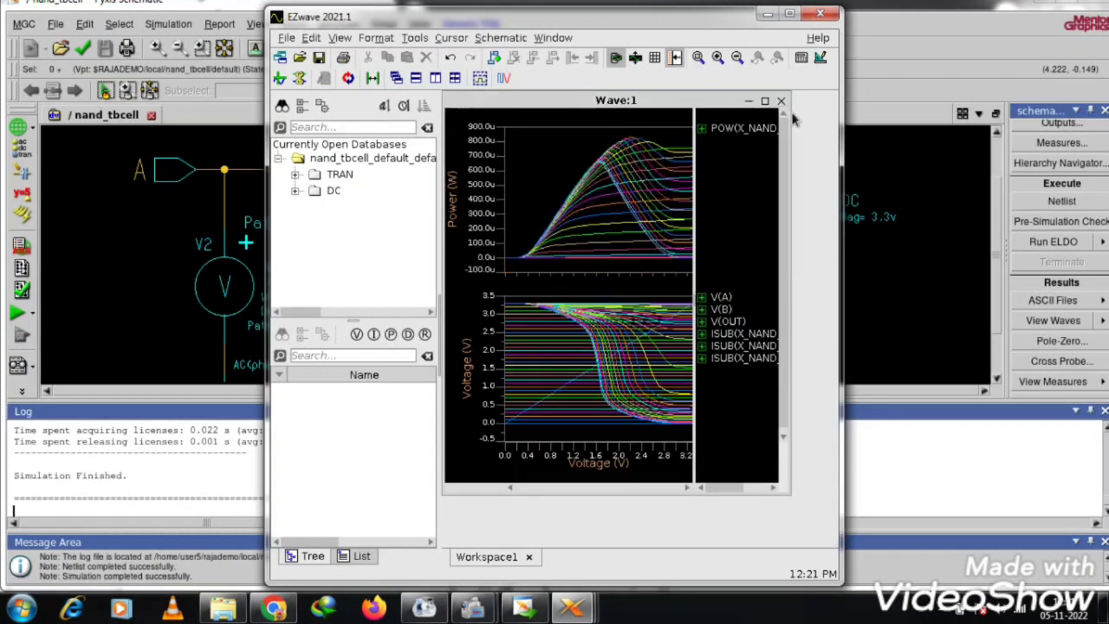
left_click(782, 101)
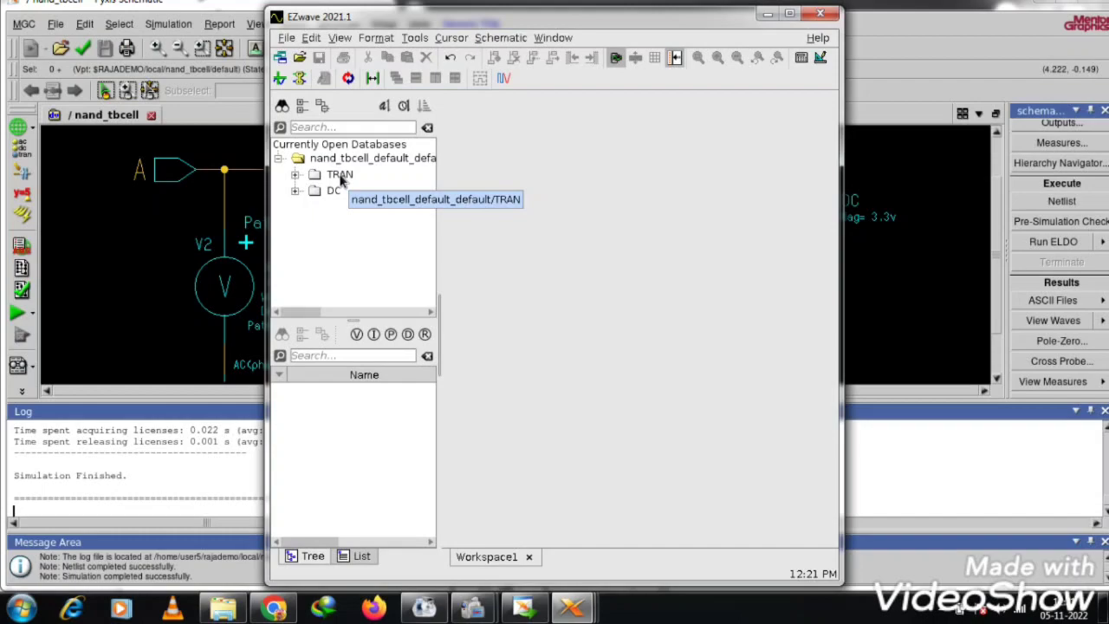
left_click(338, 176)
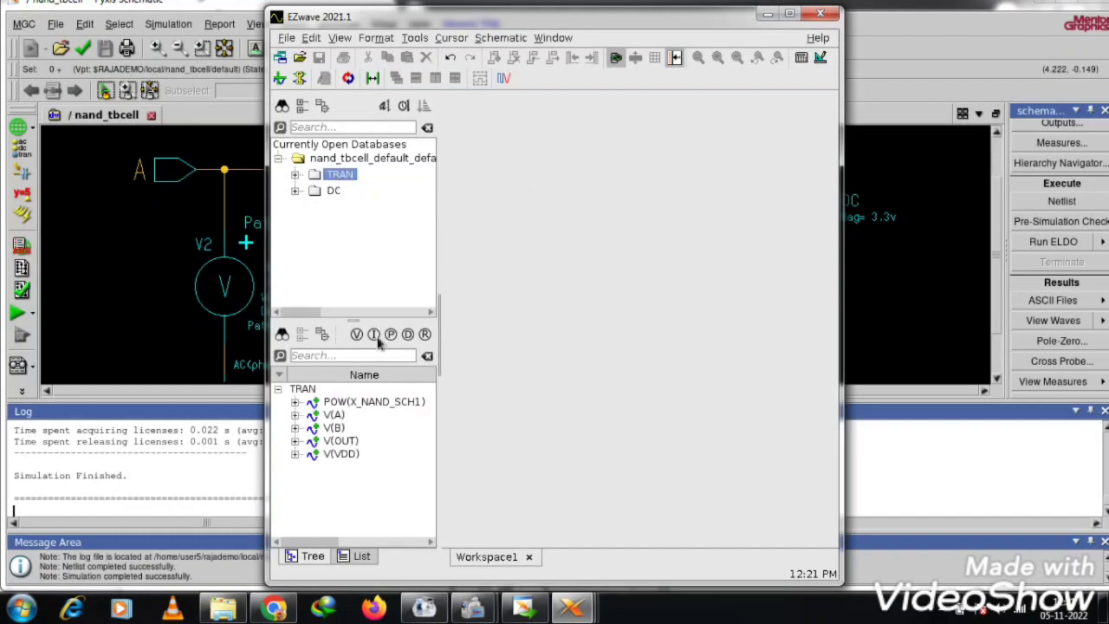
double_click(334, 416)
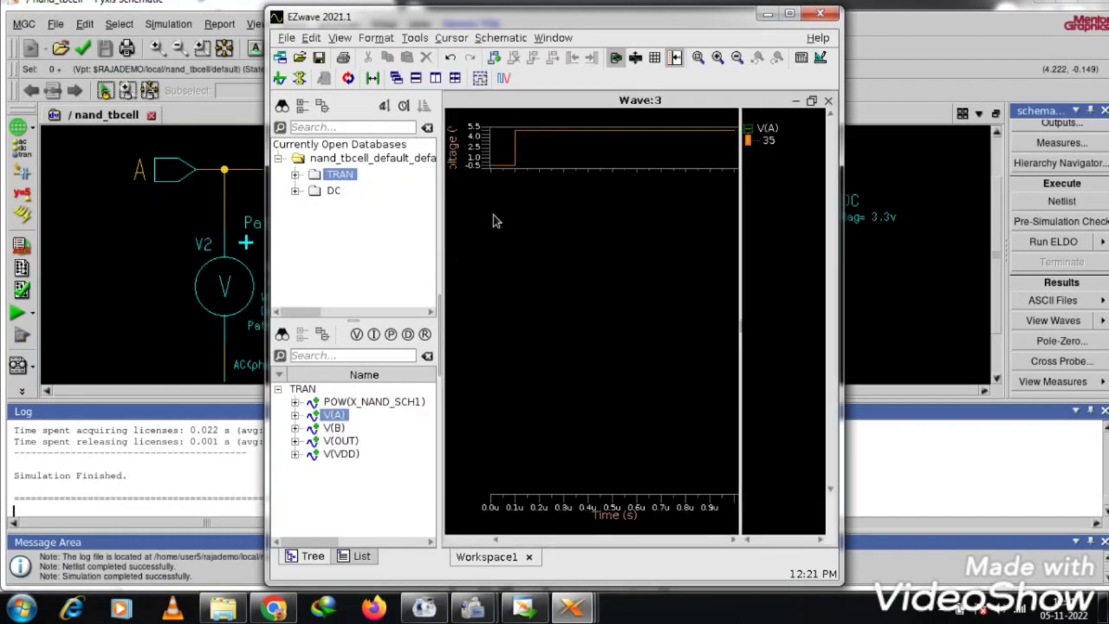
double_click(345, 430)
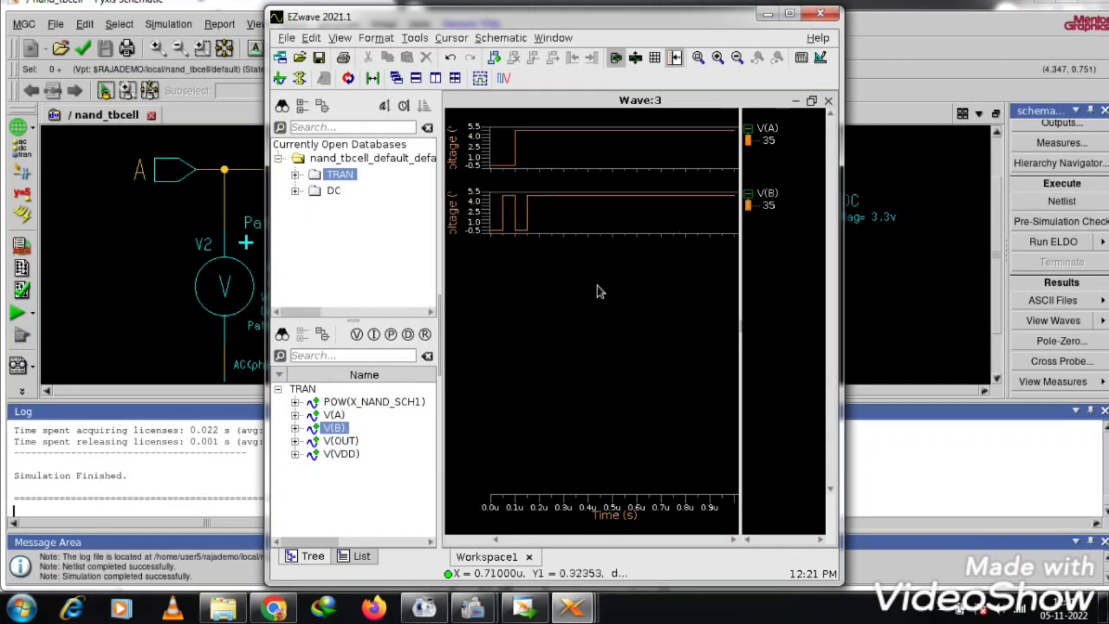
double_click(340, 442)
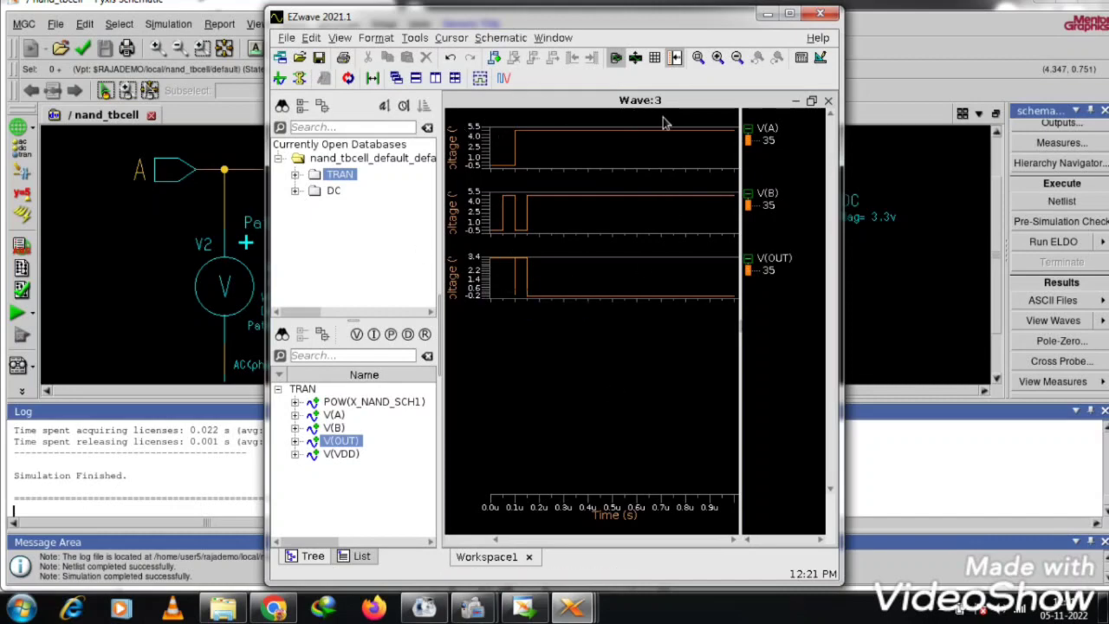
- Plot the DC sweep waveforms V(A), V(B) and V(OUT) in their own wave window
left_click(335, 192)
double_click(334, 415)
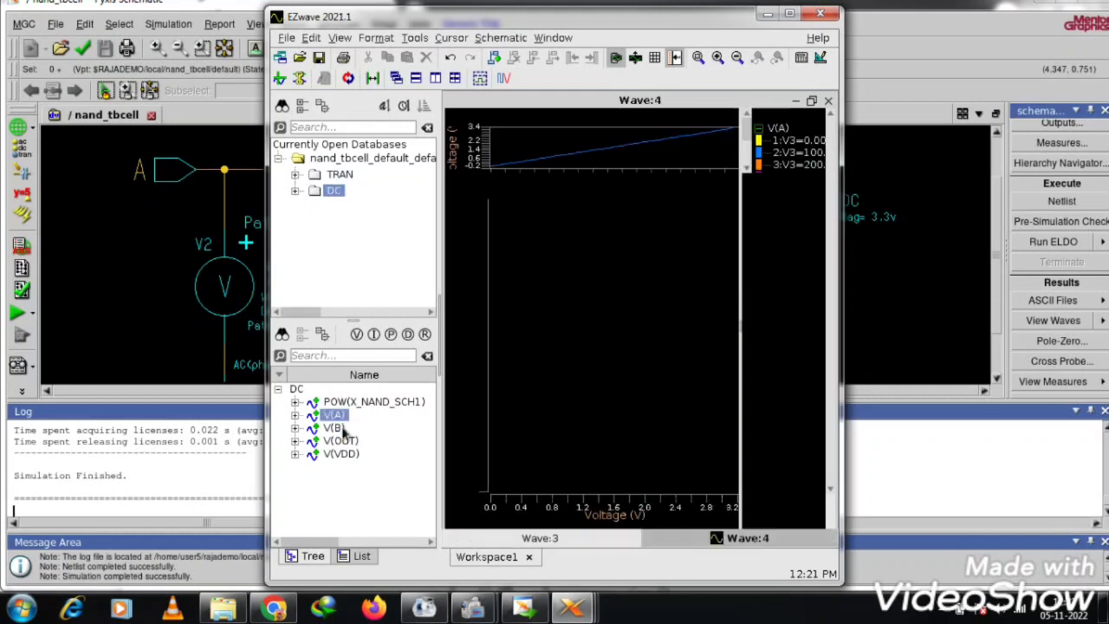
left_click(336, 428)
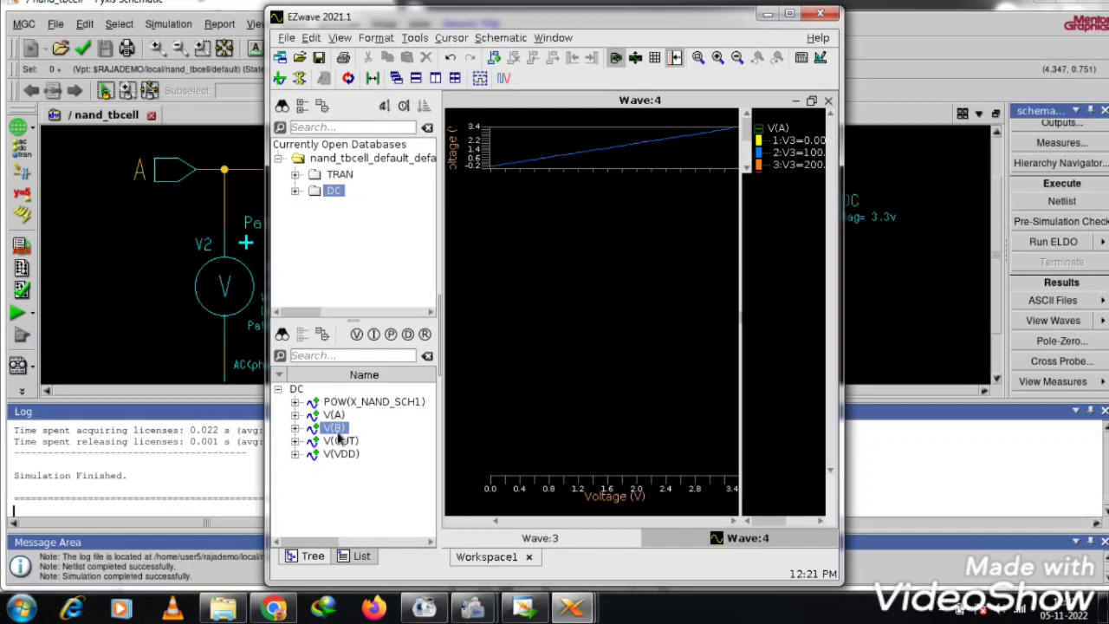
double_click(336, 428)
double_click(342, 441)
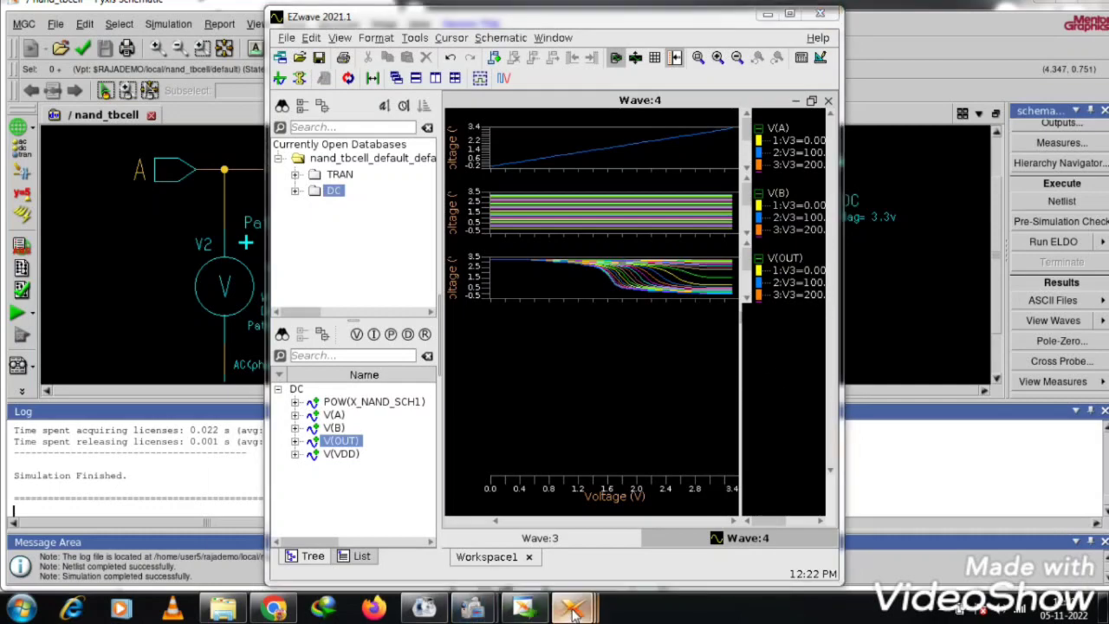
mouse_move(572, 612)
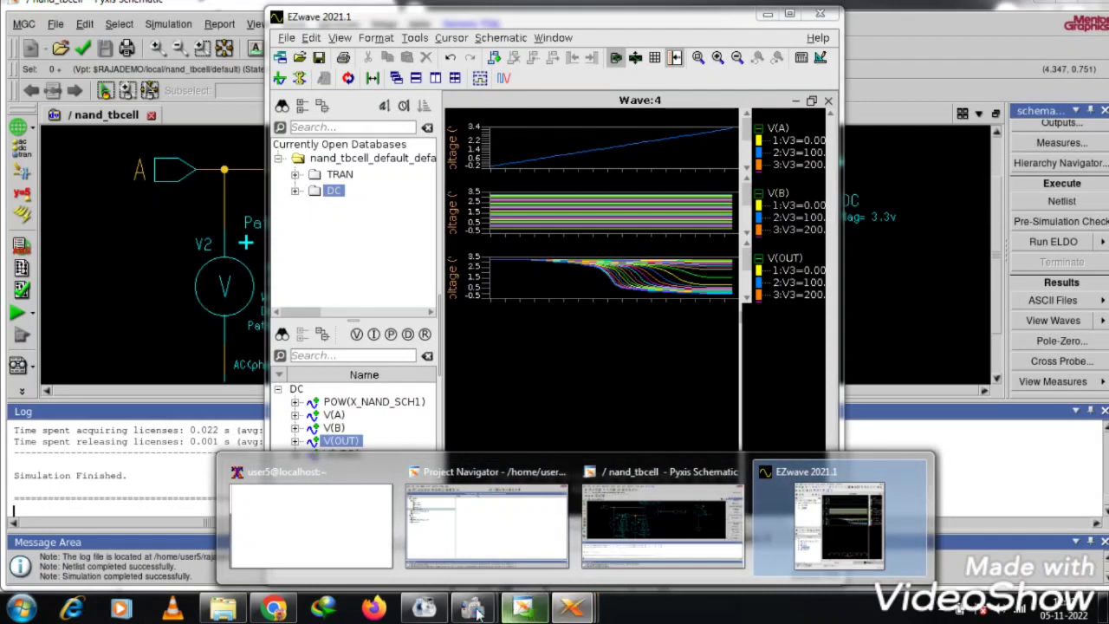
mouse_move(473, 609)
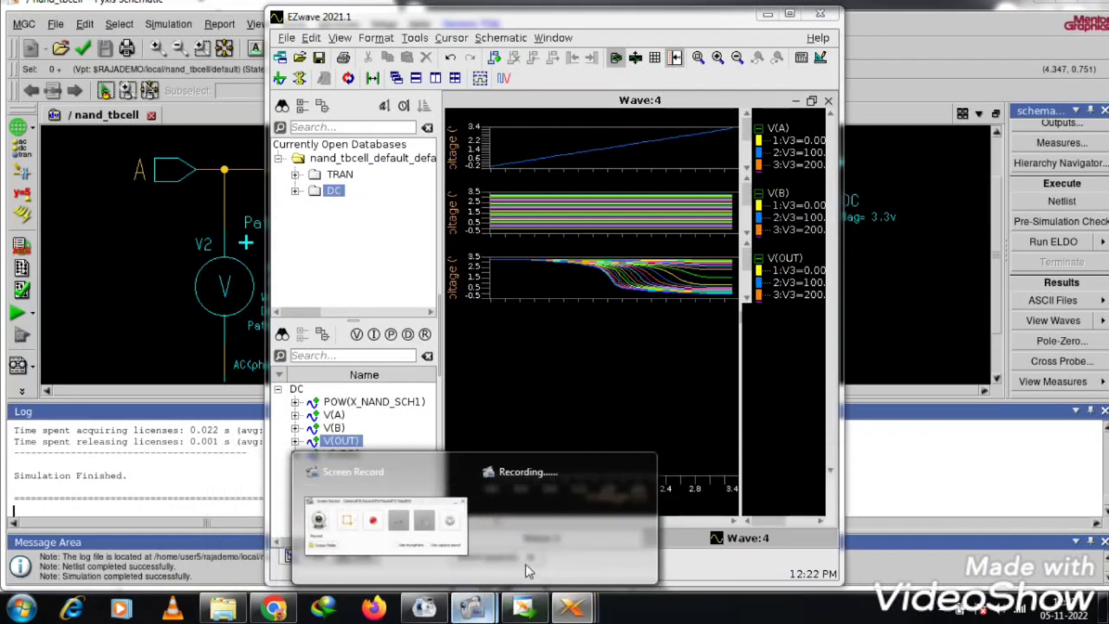
left_click(395, 472)
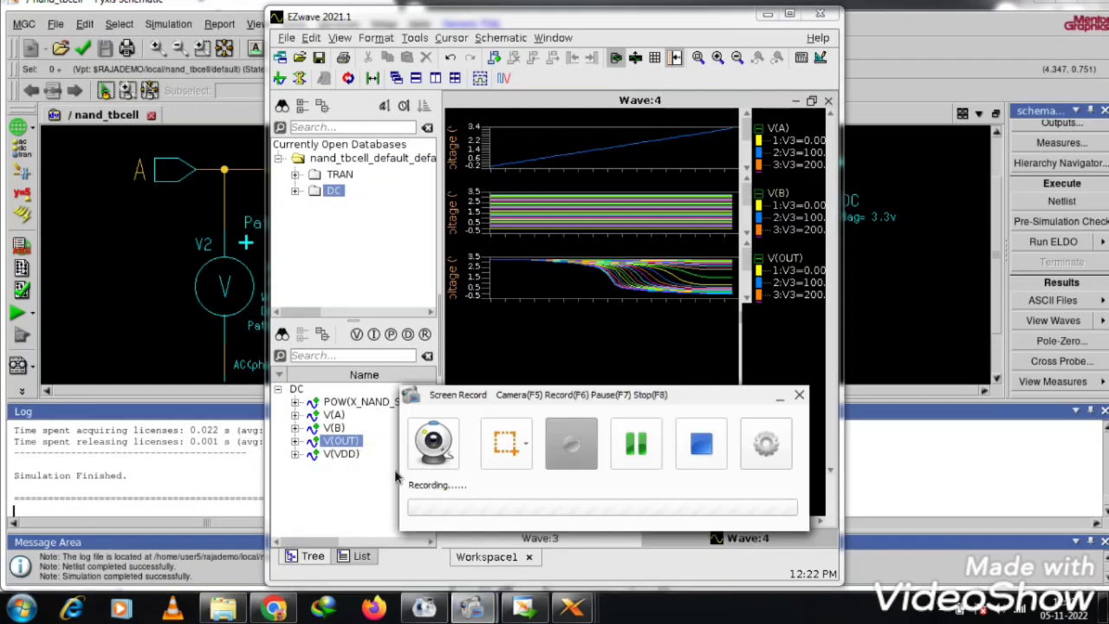